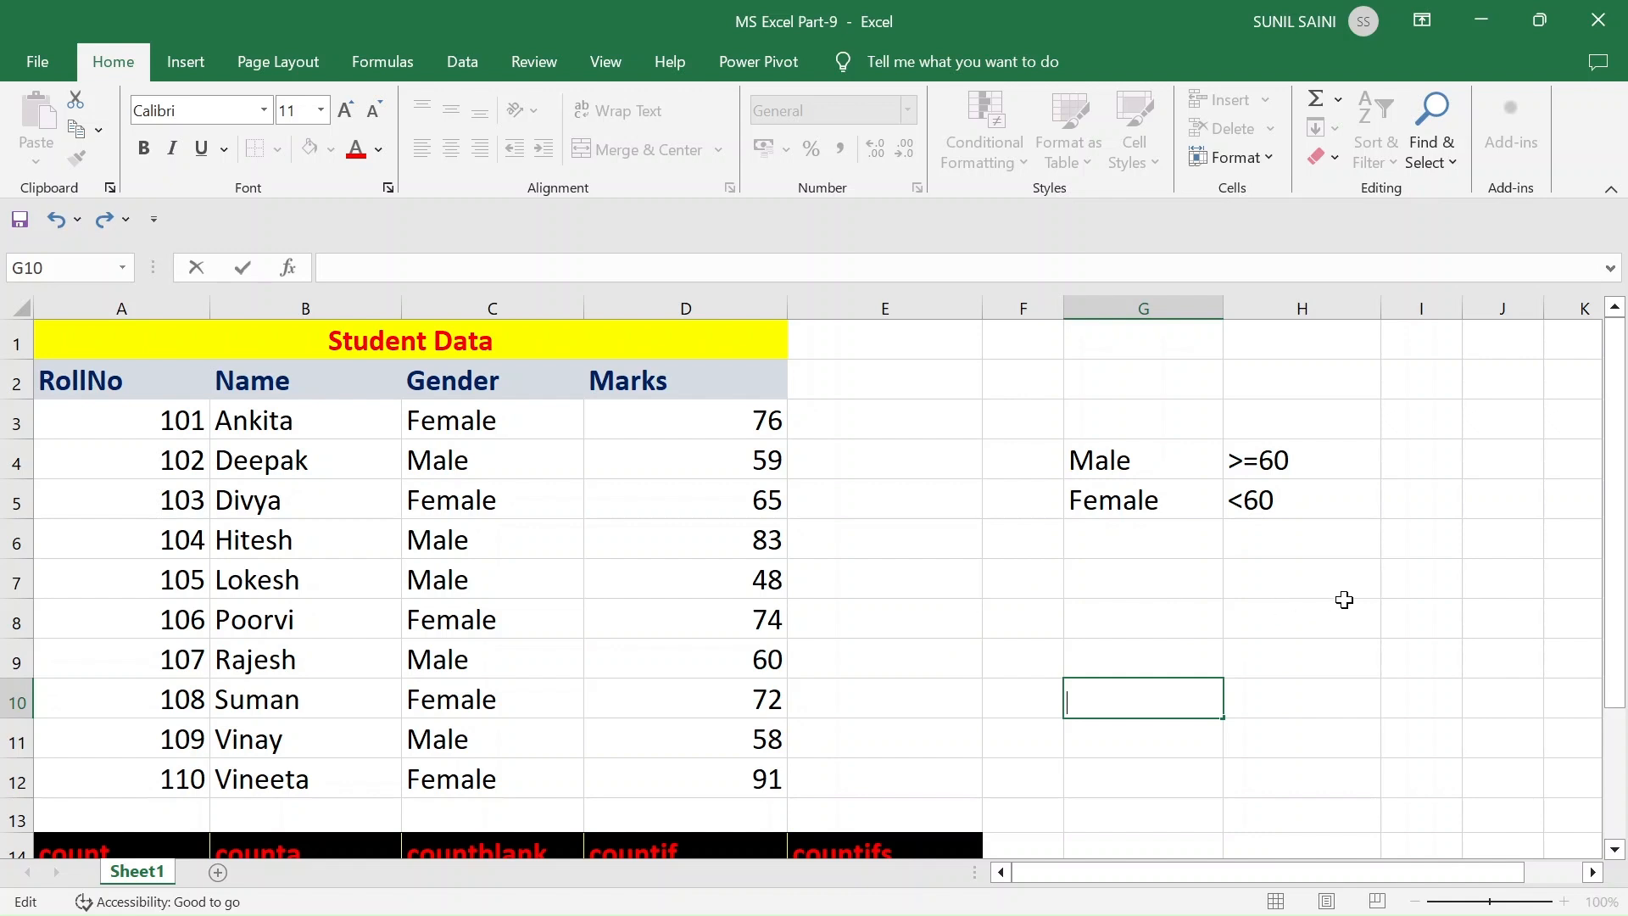
Enter =COUNT(A3:D13) in cell A15 under the count heading to count the numeric cells of the student data.
left_click(1614, 849)
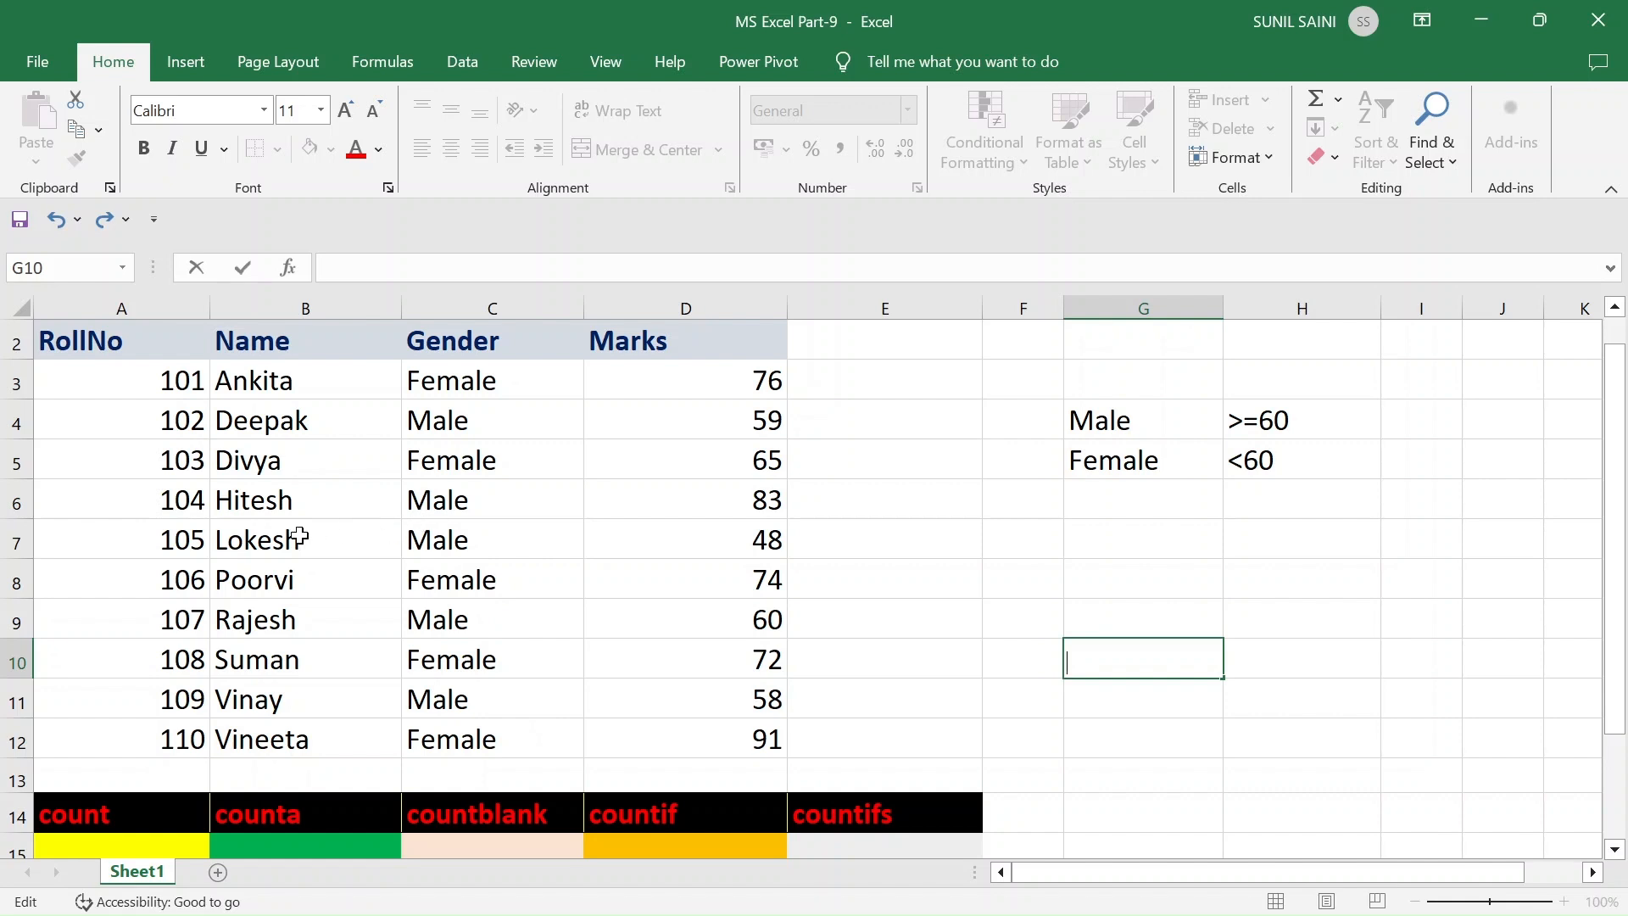
scroll(222, 612, "down", 1)
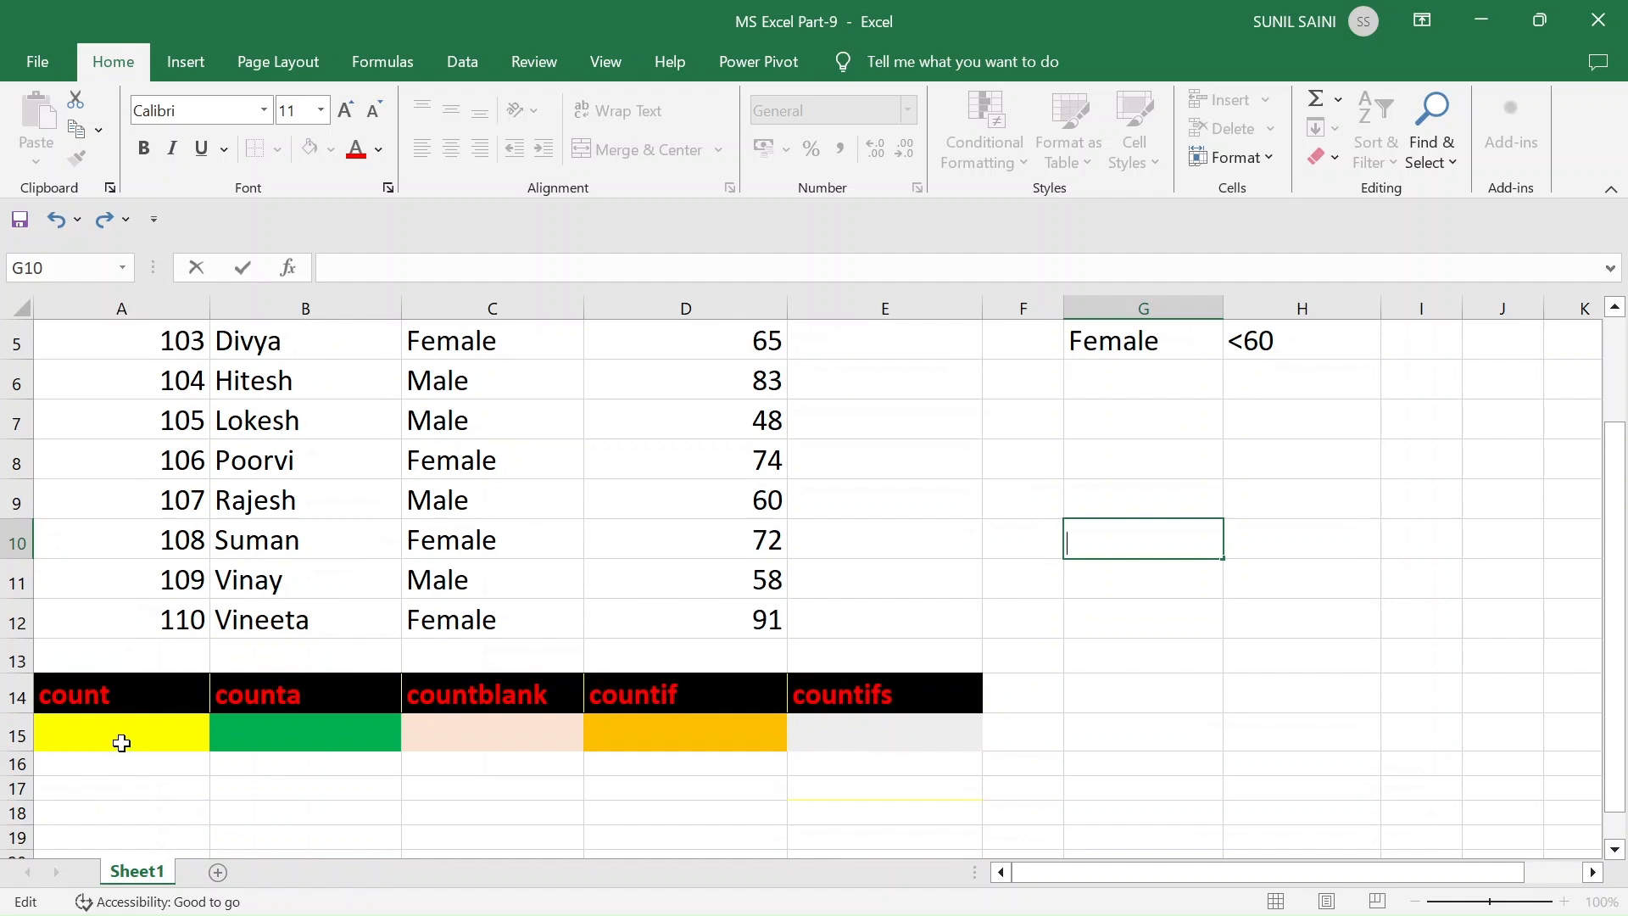
left_click(112, 697)
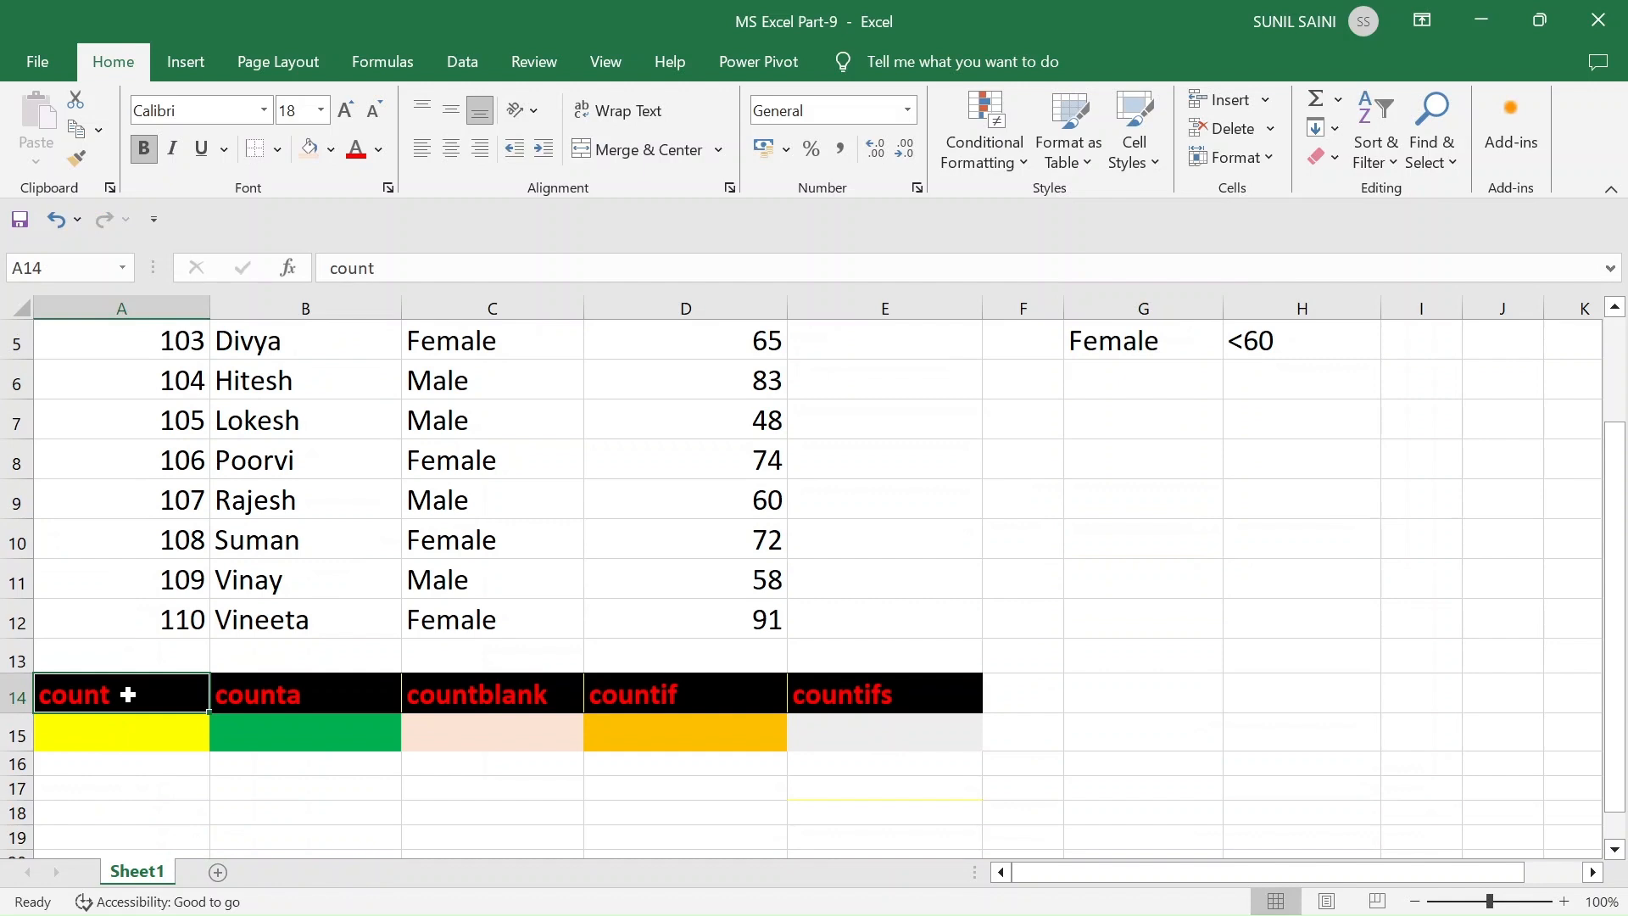
left_click(130, 736)
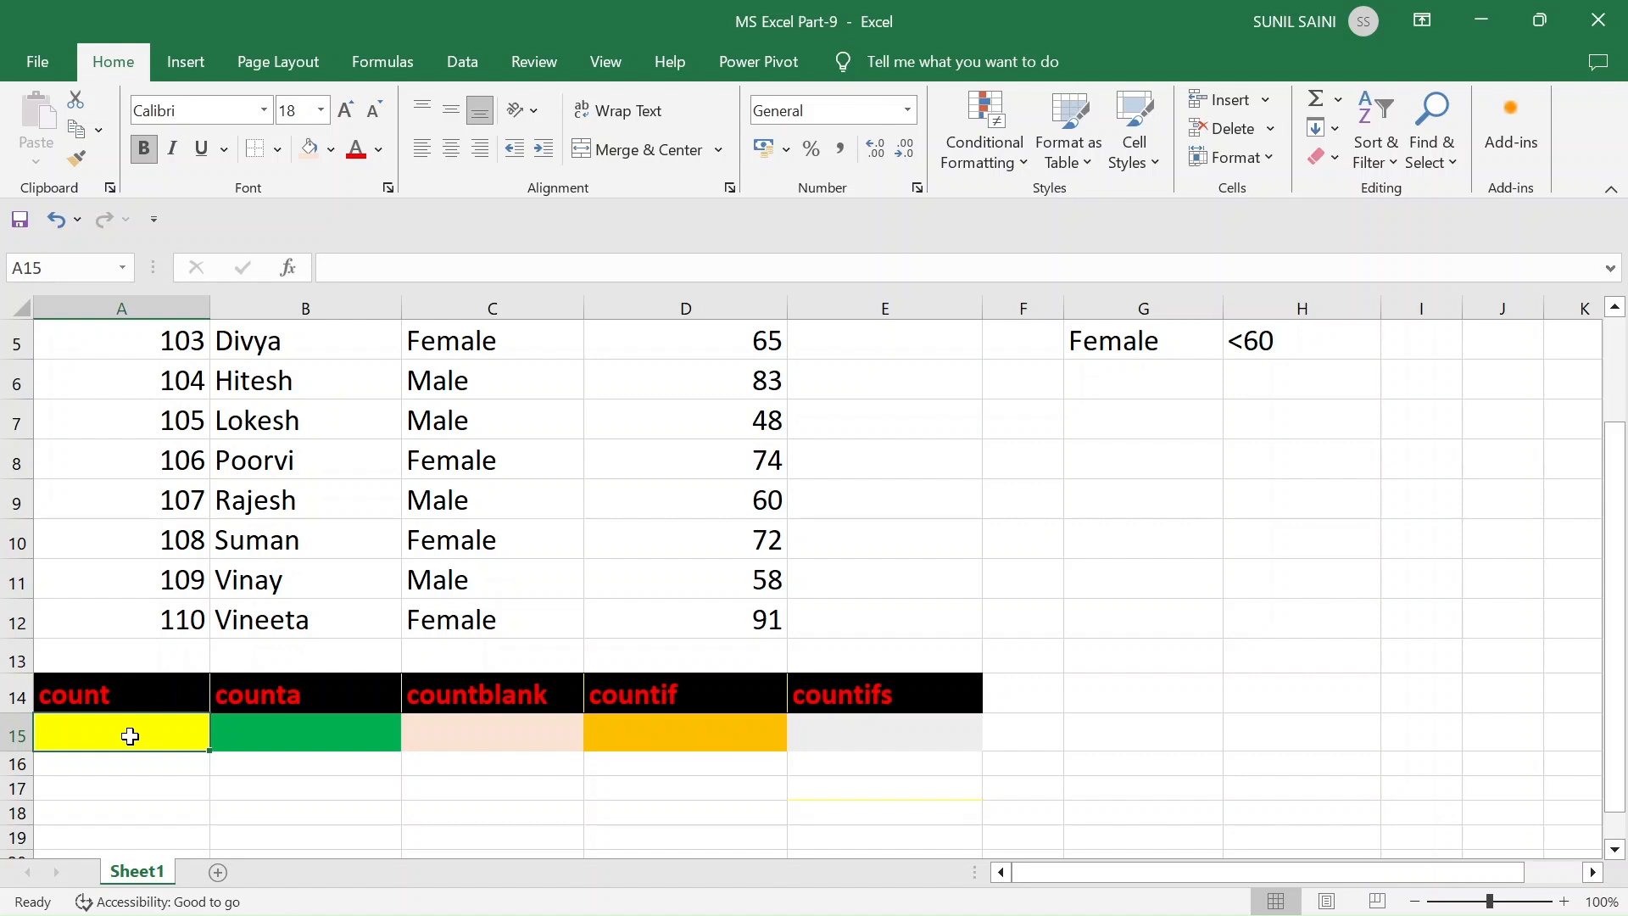
type("=")
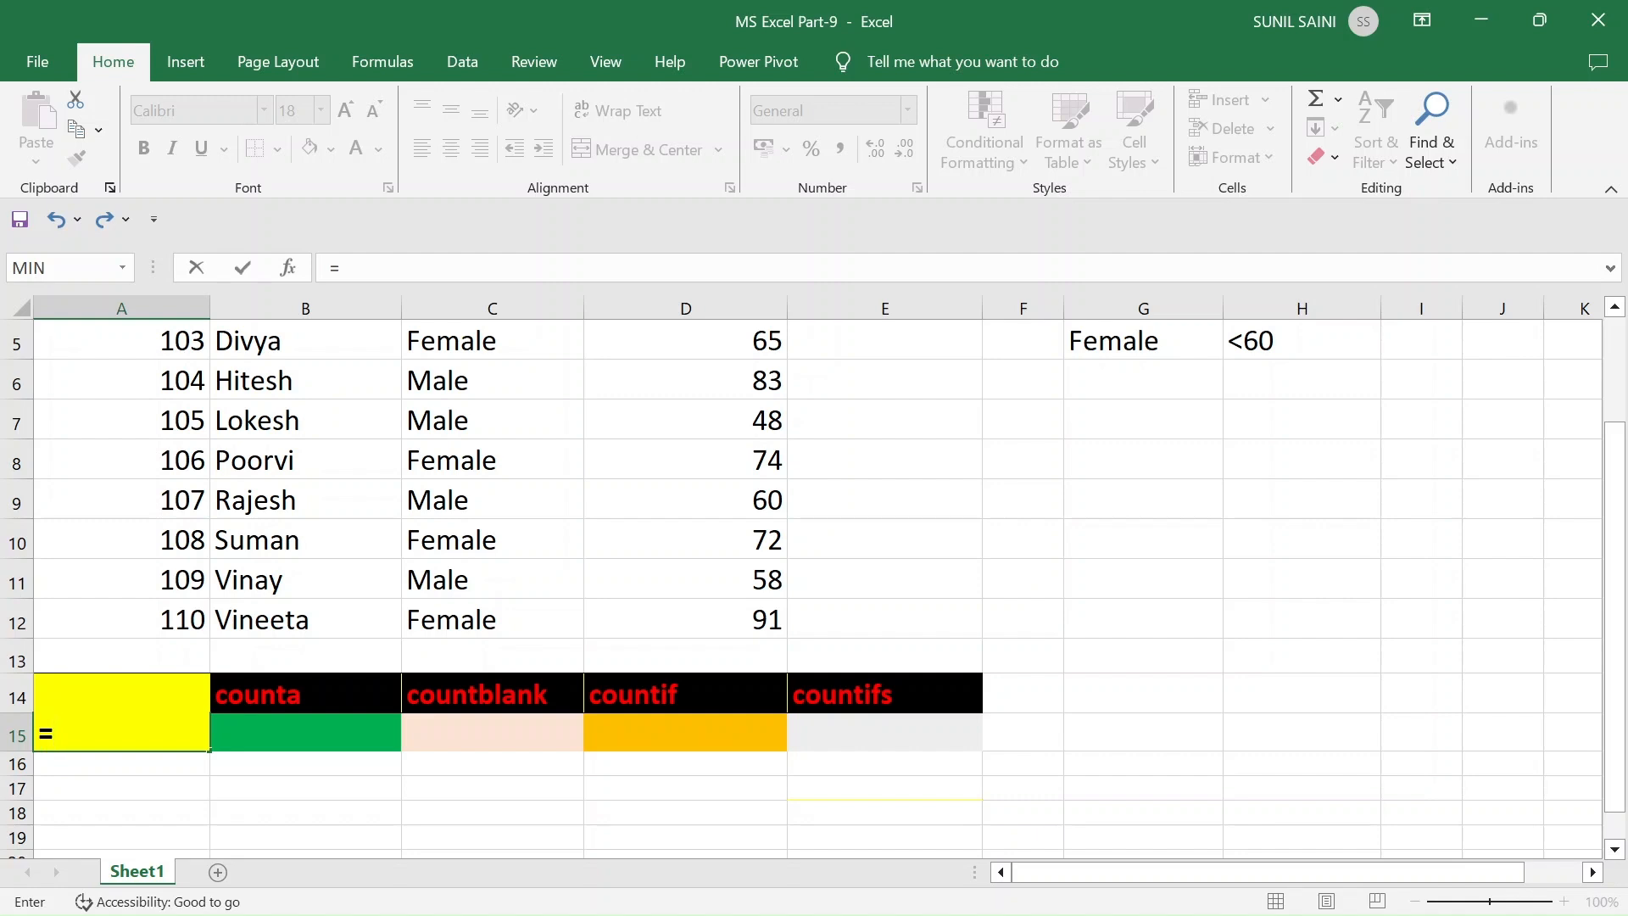
type("c")
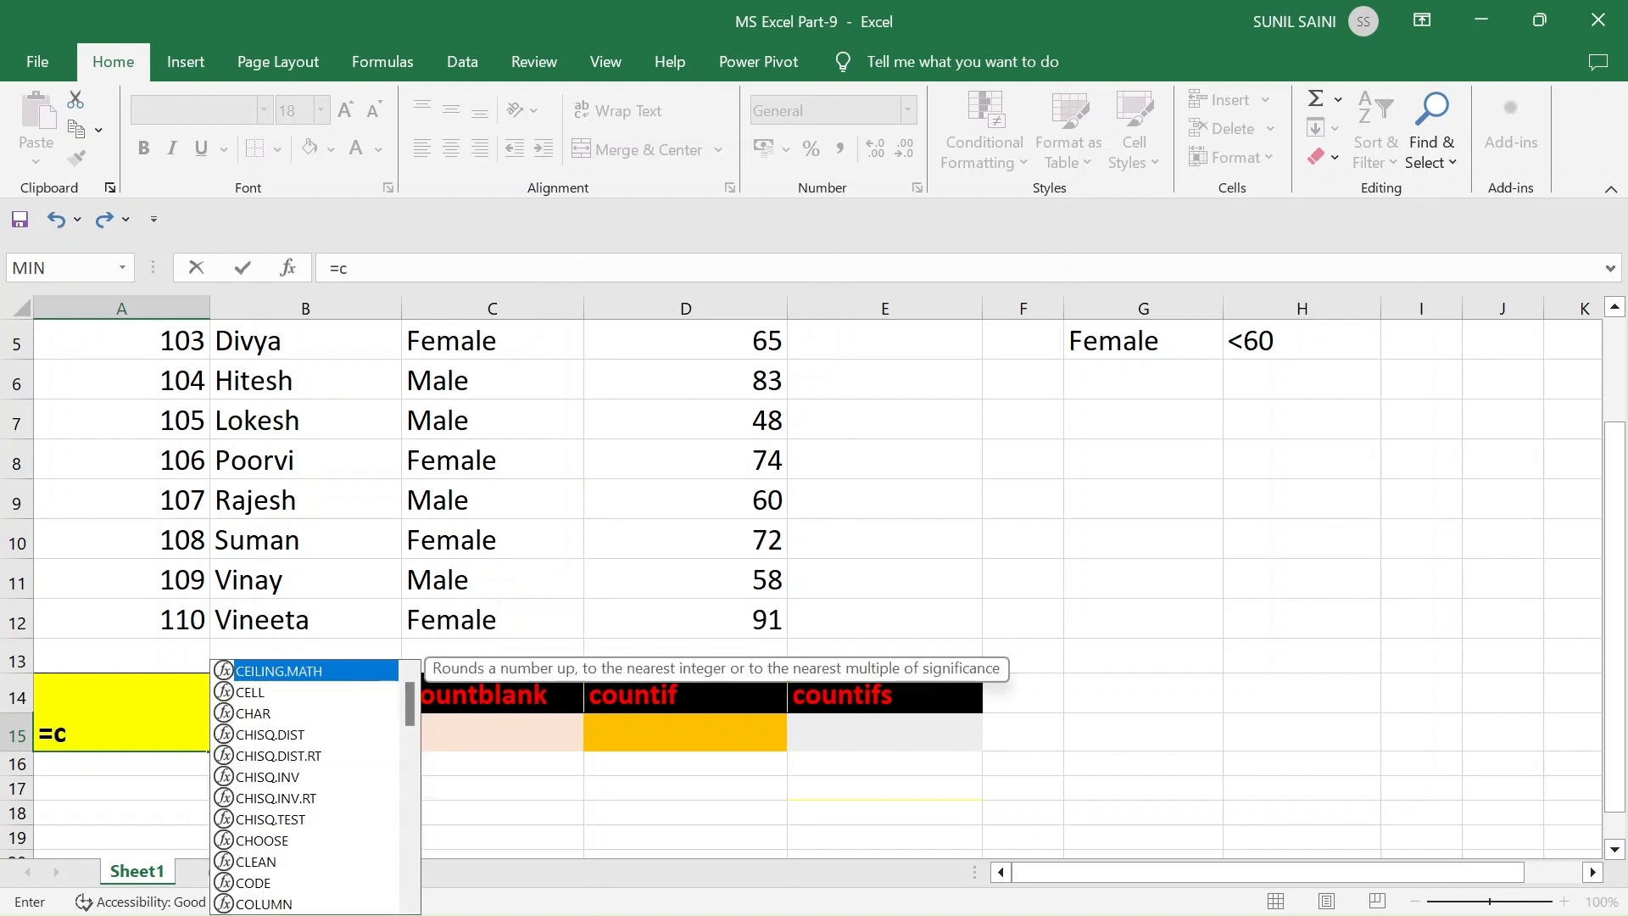
type("ount")
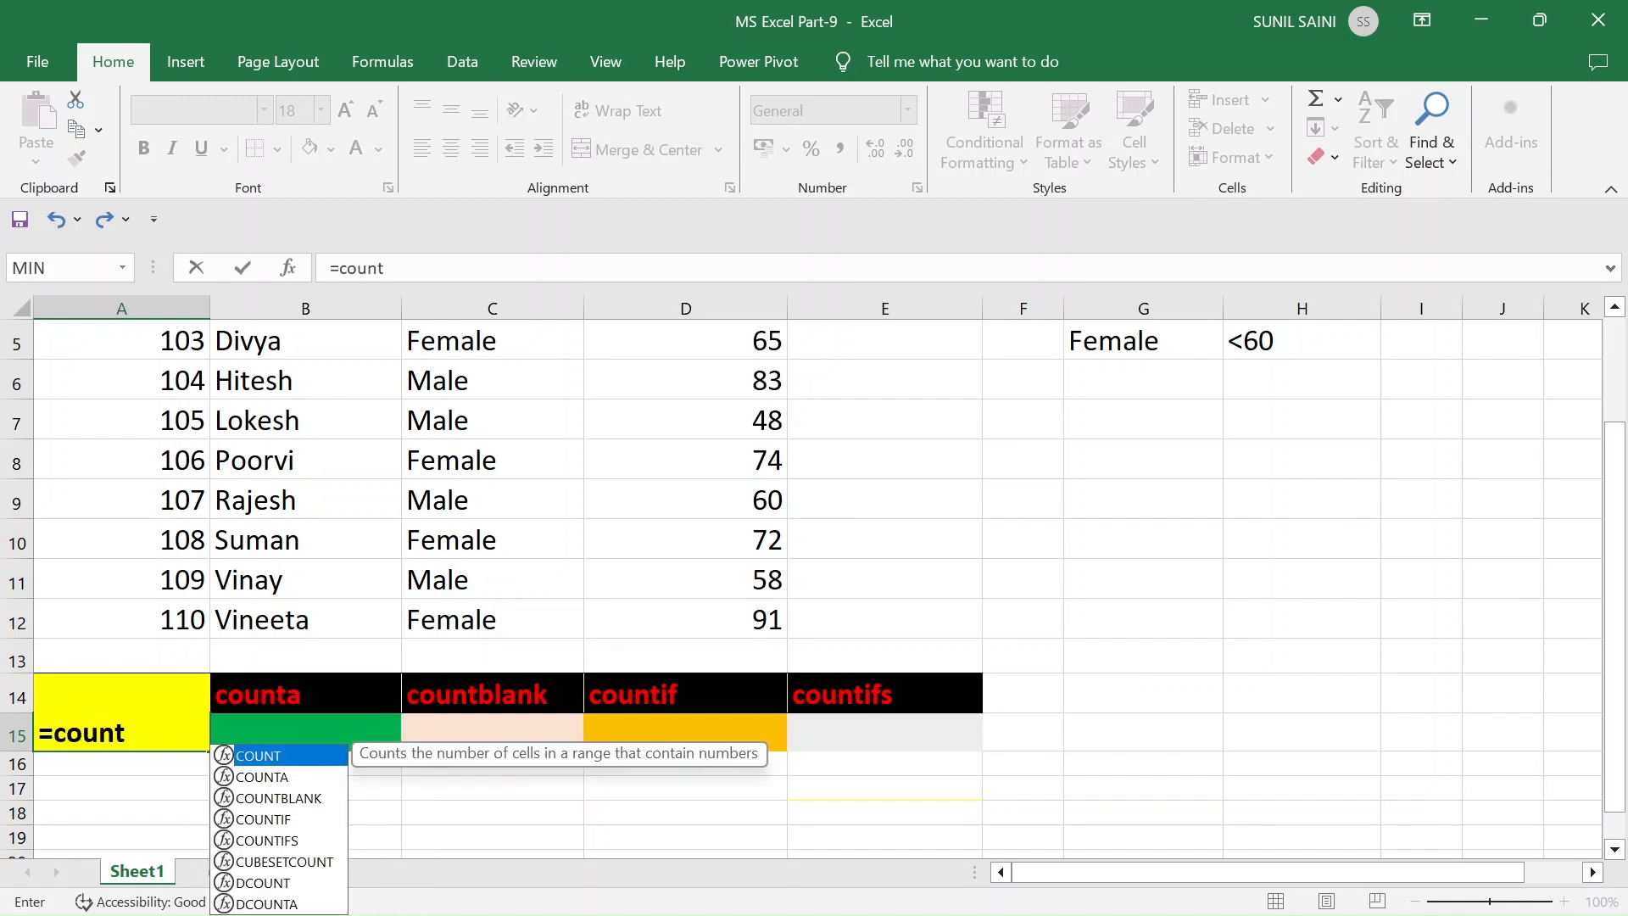
type("(")
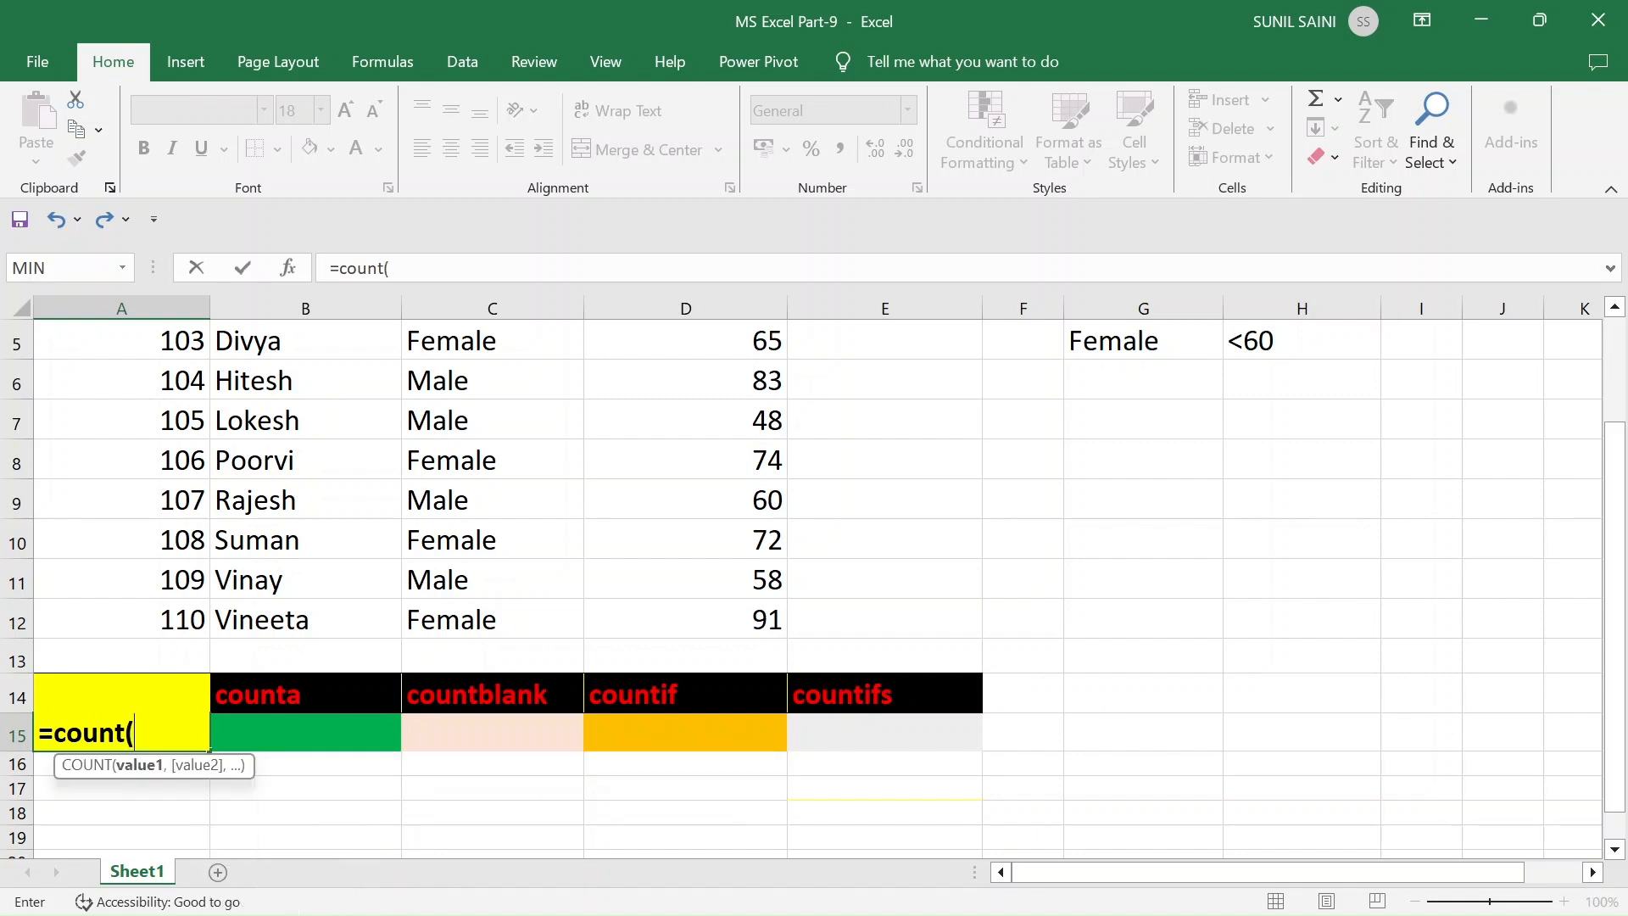
scroll(313, 540, "up", 2)
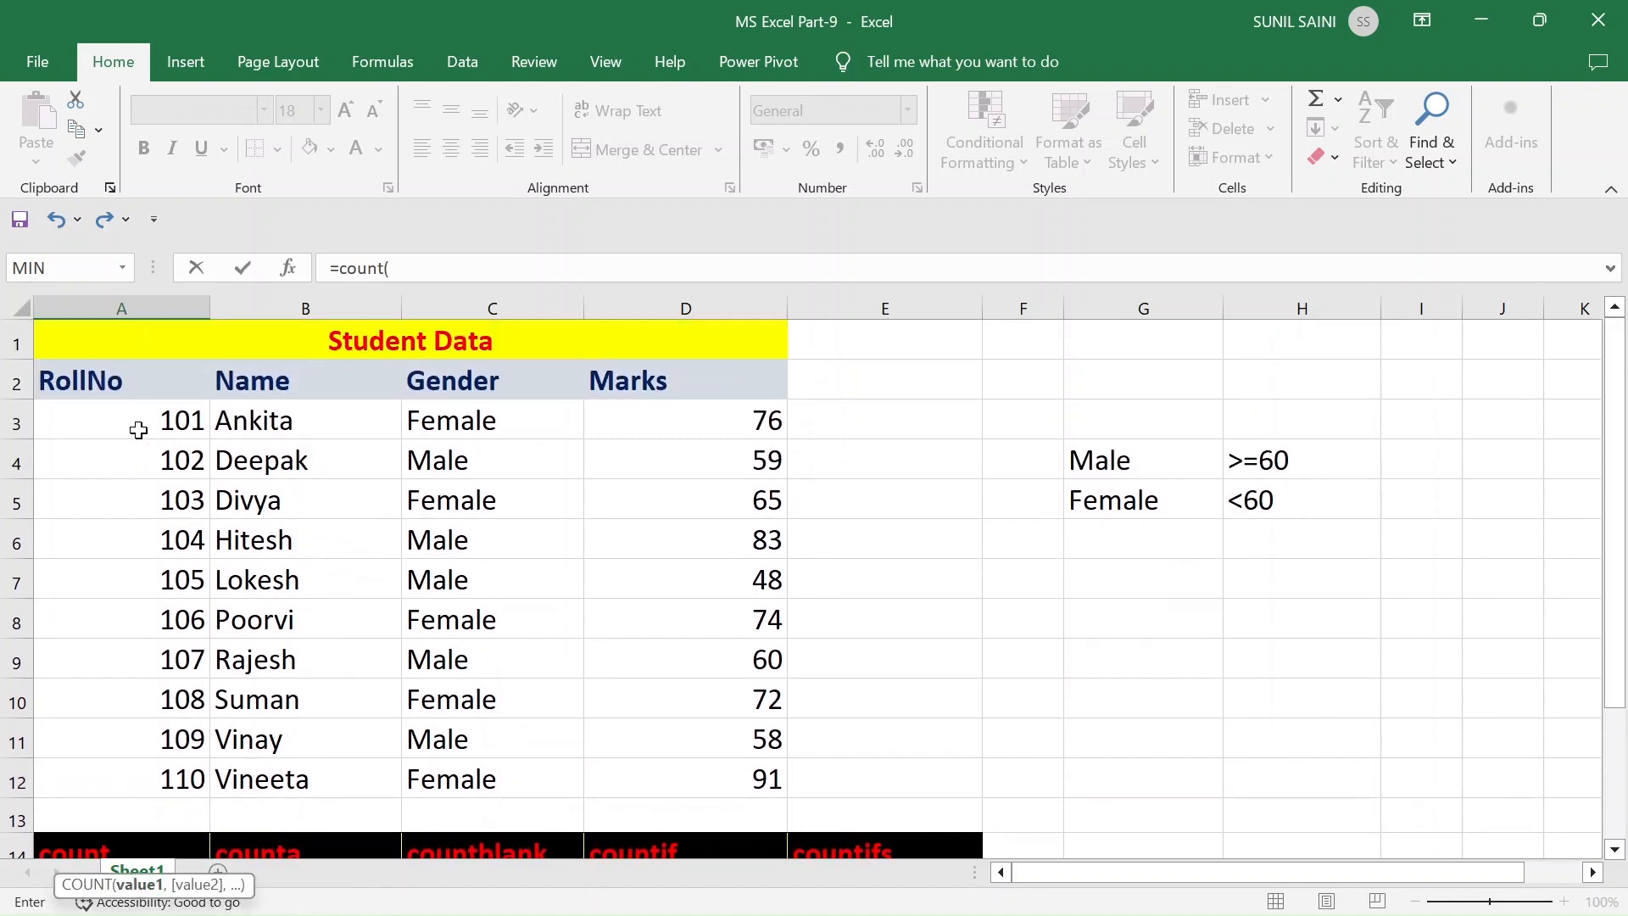
left_click_drag(138, 430, 644, 814)
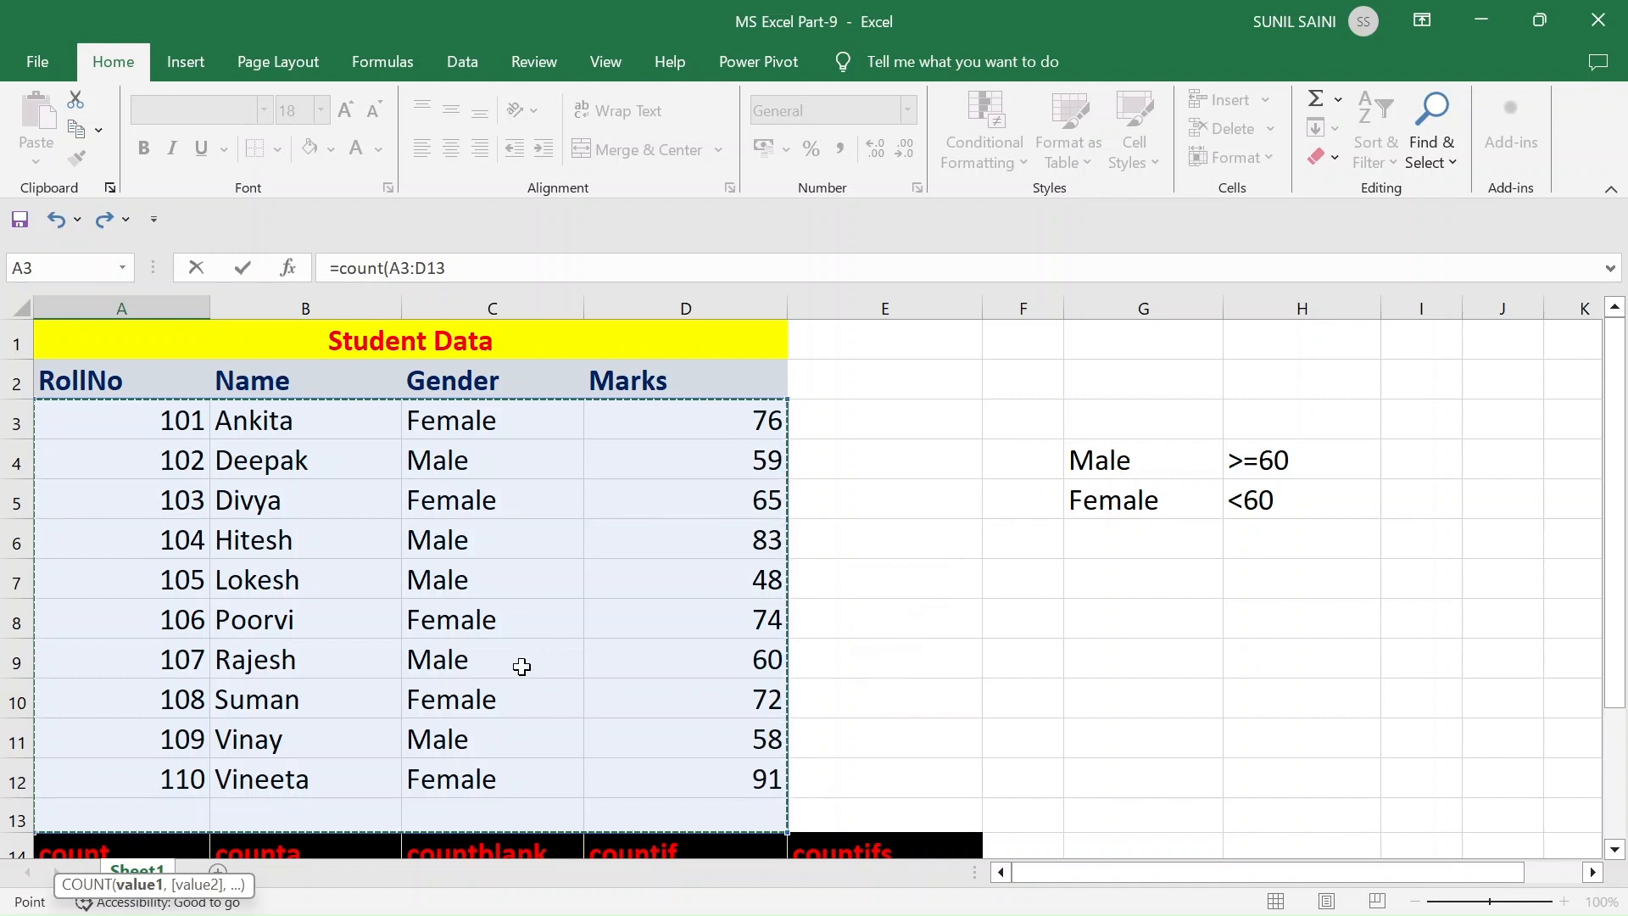
scroll(521, 666, "down", 1)
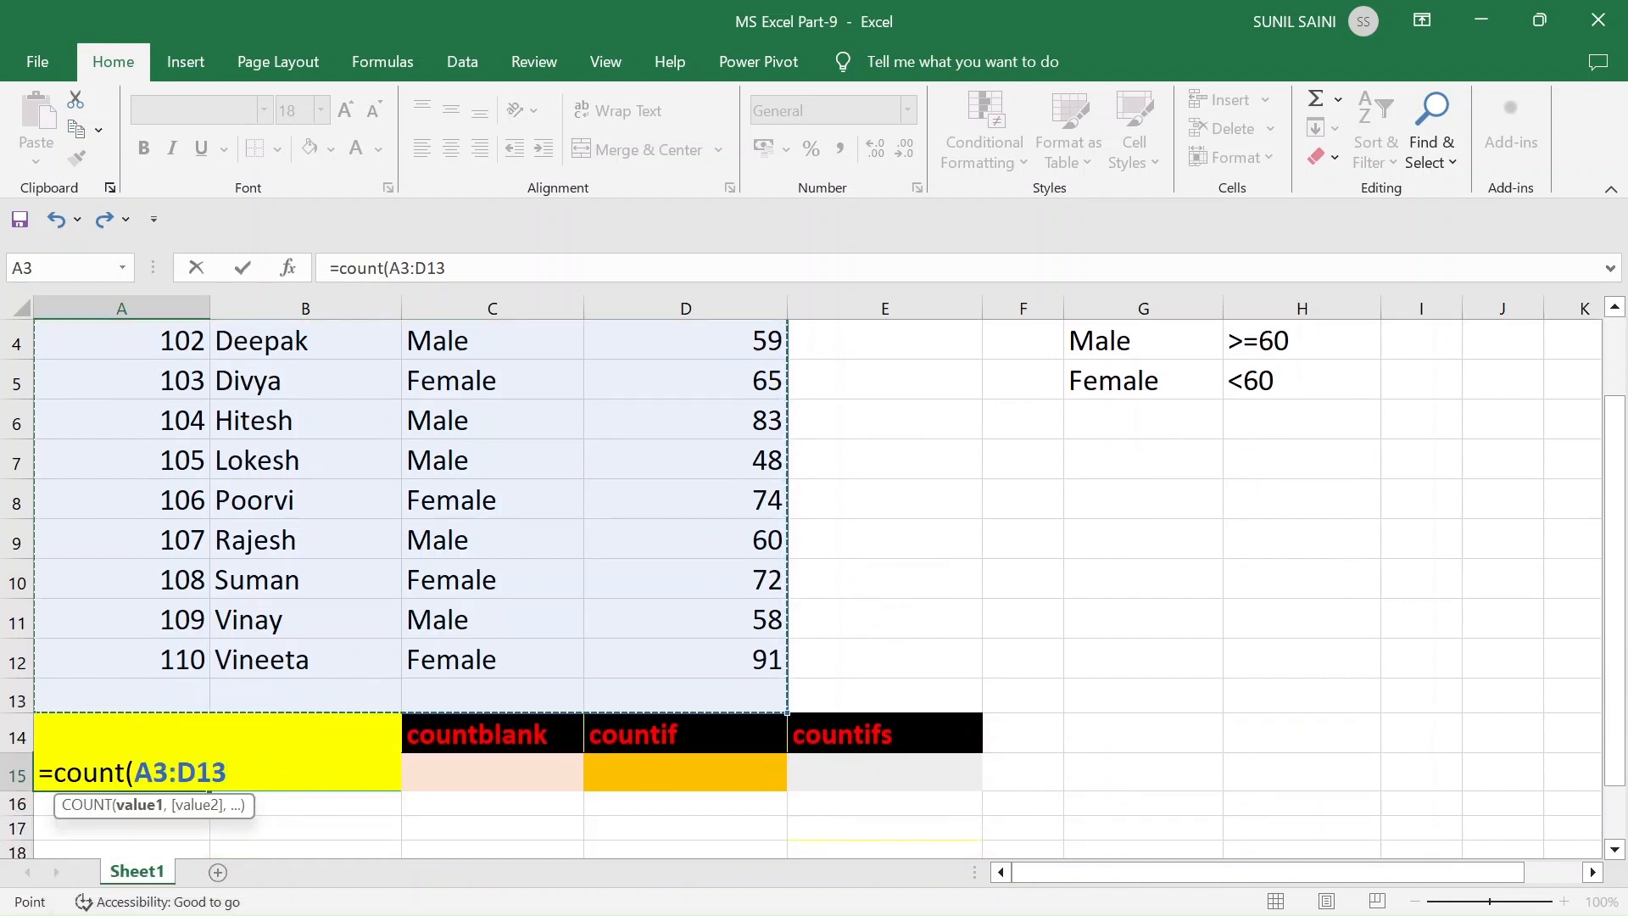
type(")")
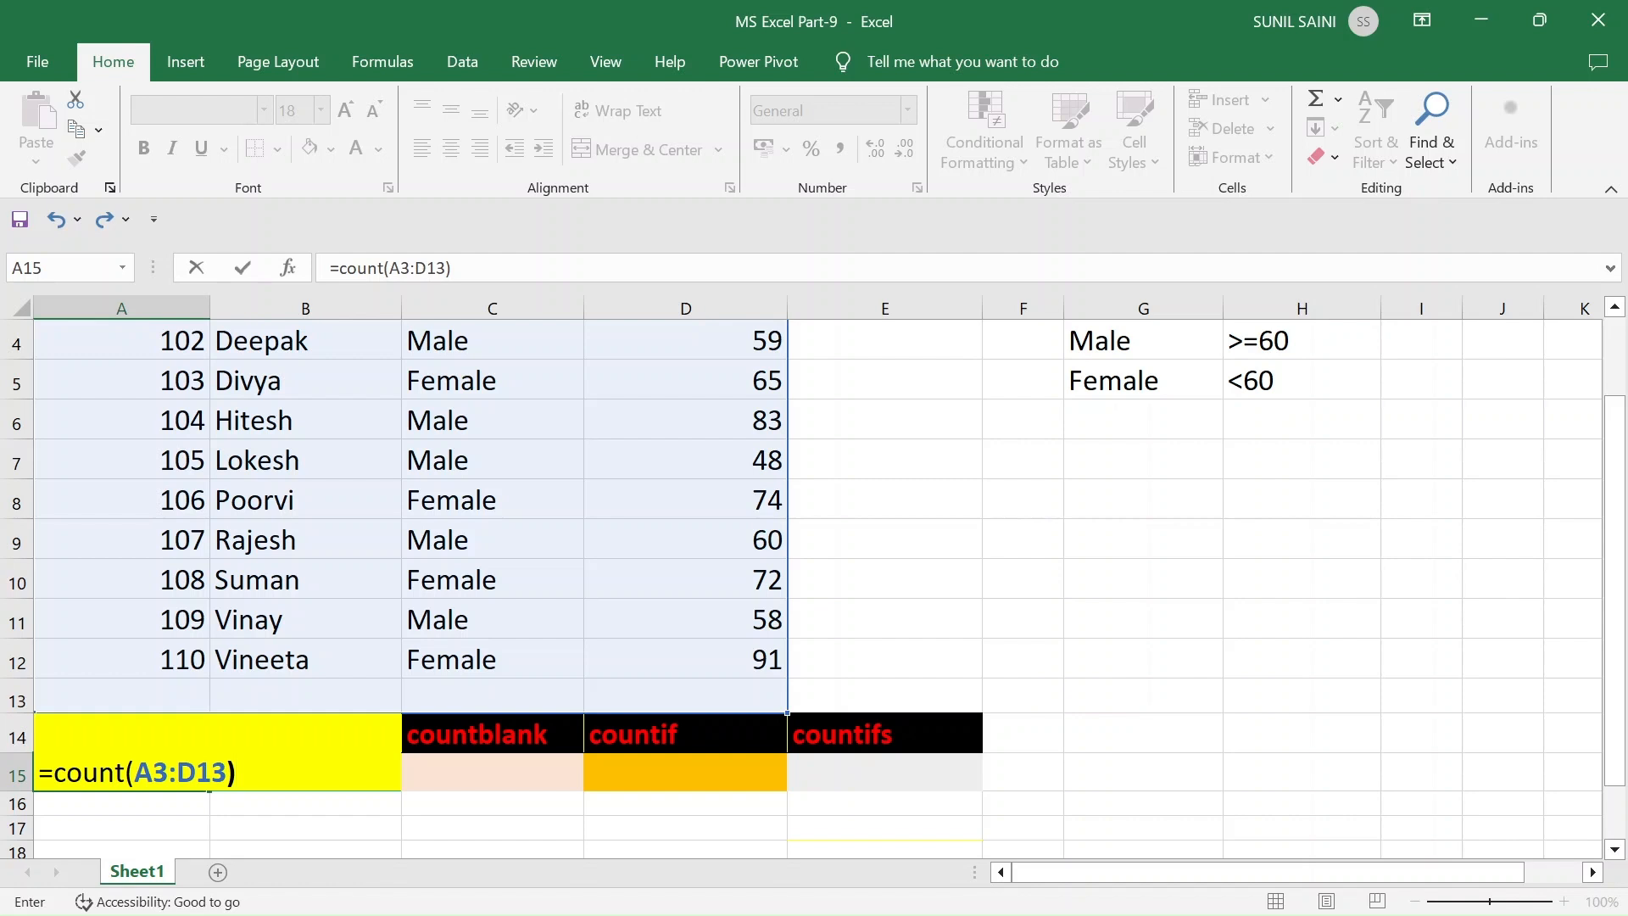
key("Return")
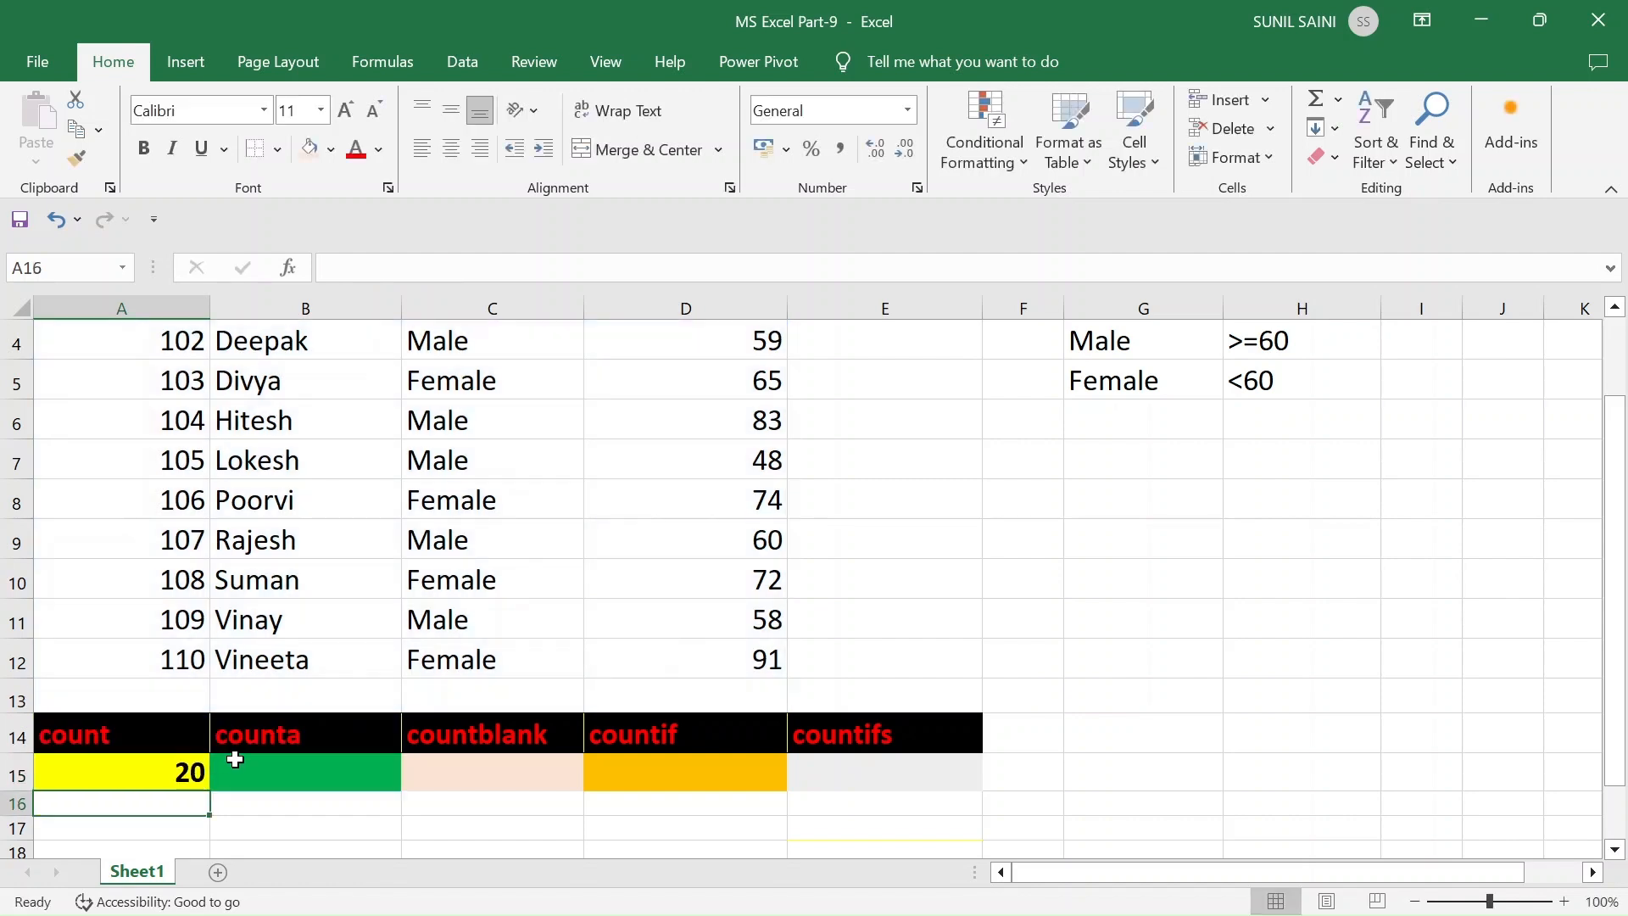
Check the COUNT formula in A15 against the student data by selecting the range A3:D13.
left_click(285, 776)
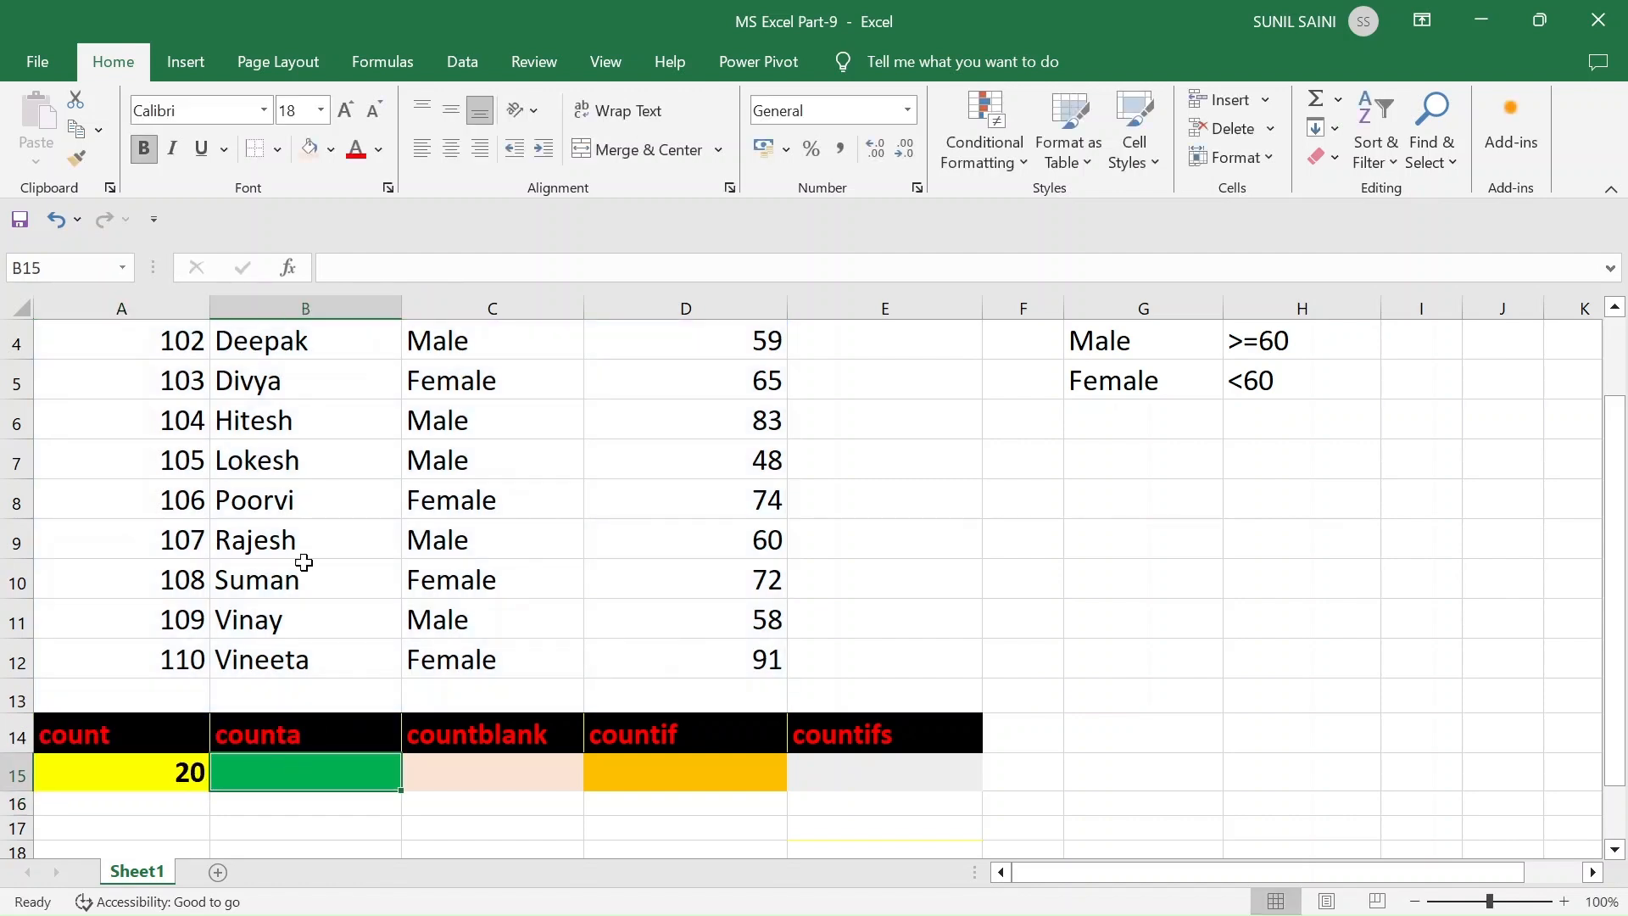
left_click(120, 776)
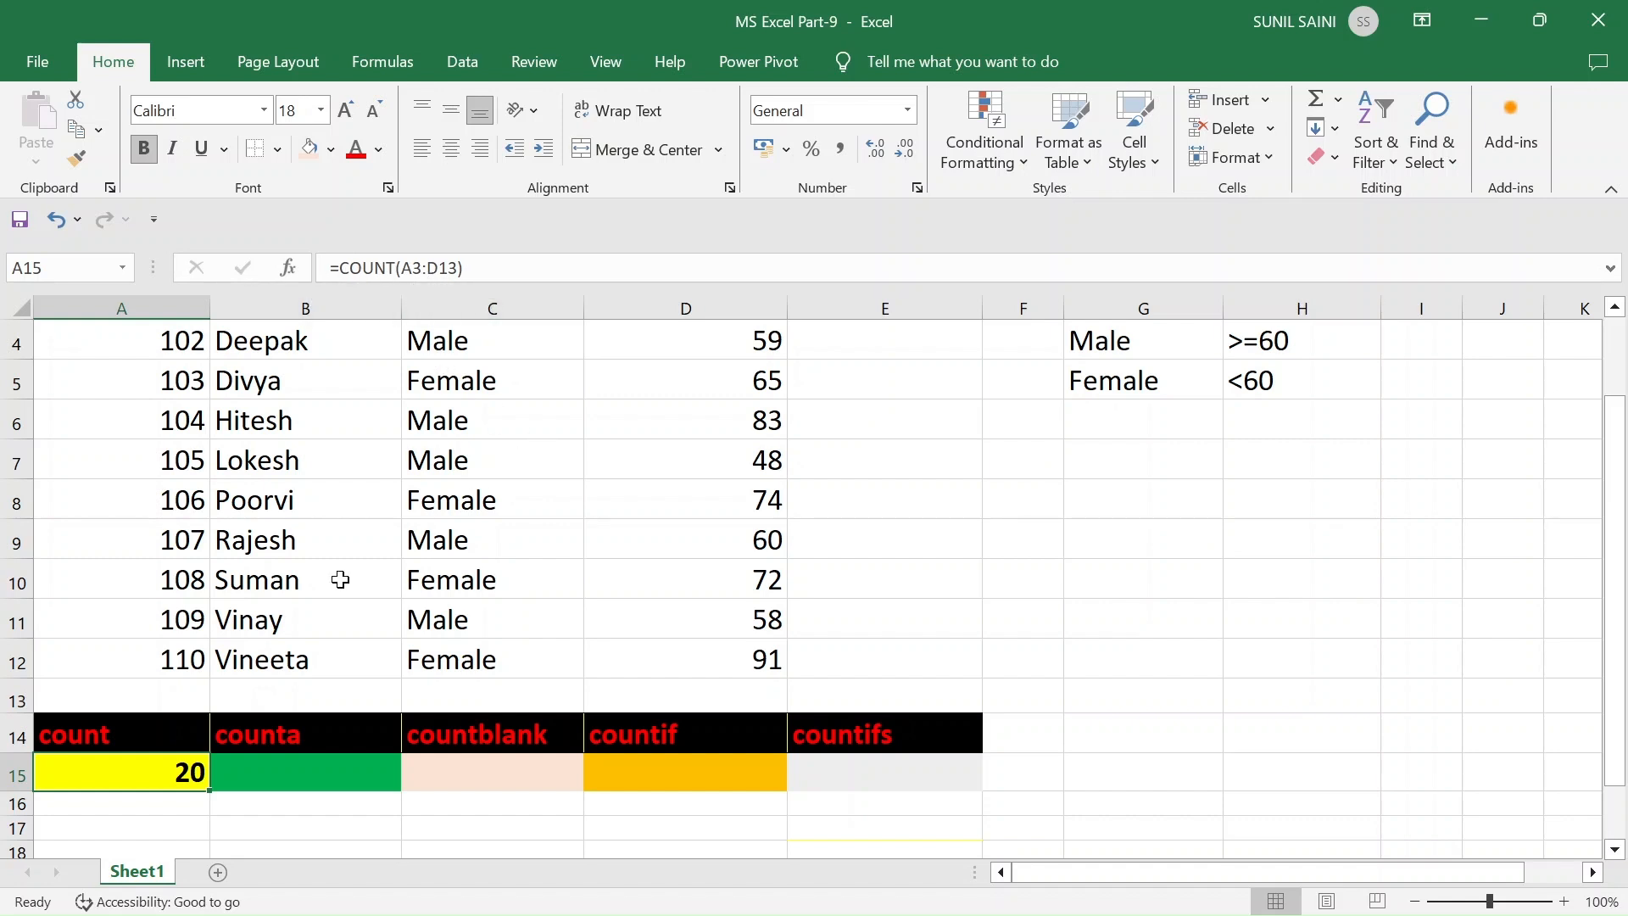
scroll(242, 488, "up", 1)
scroll(242, 489, "up", 1)
mouse_move(161, 417)
left_mouse_down()
mouse_move(557, 665)
mouse_move(665, 781)
mouse_move(665, 807)
left_mouse_up()
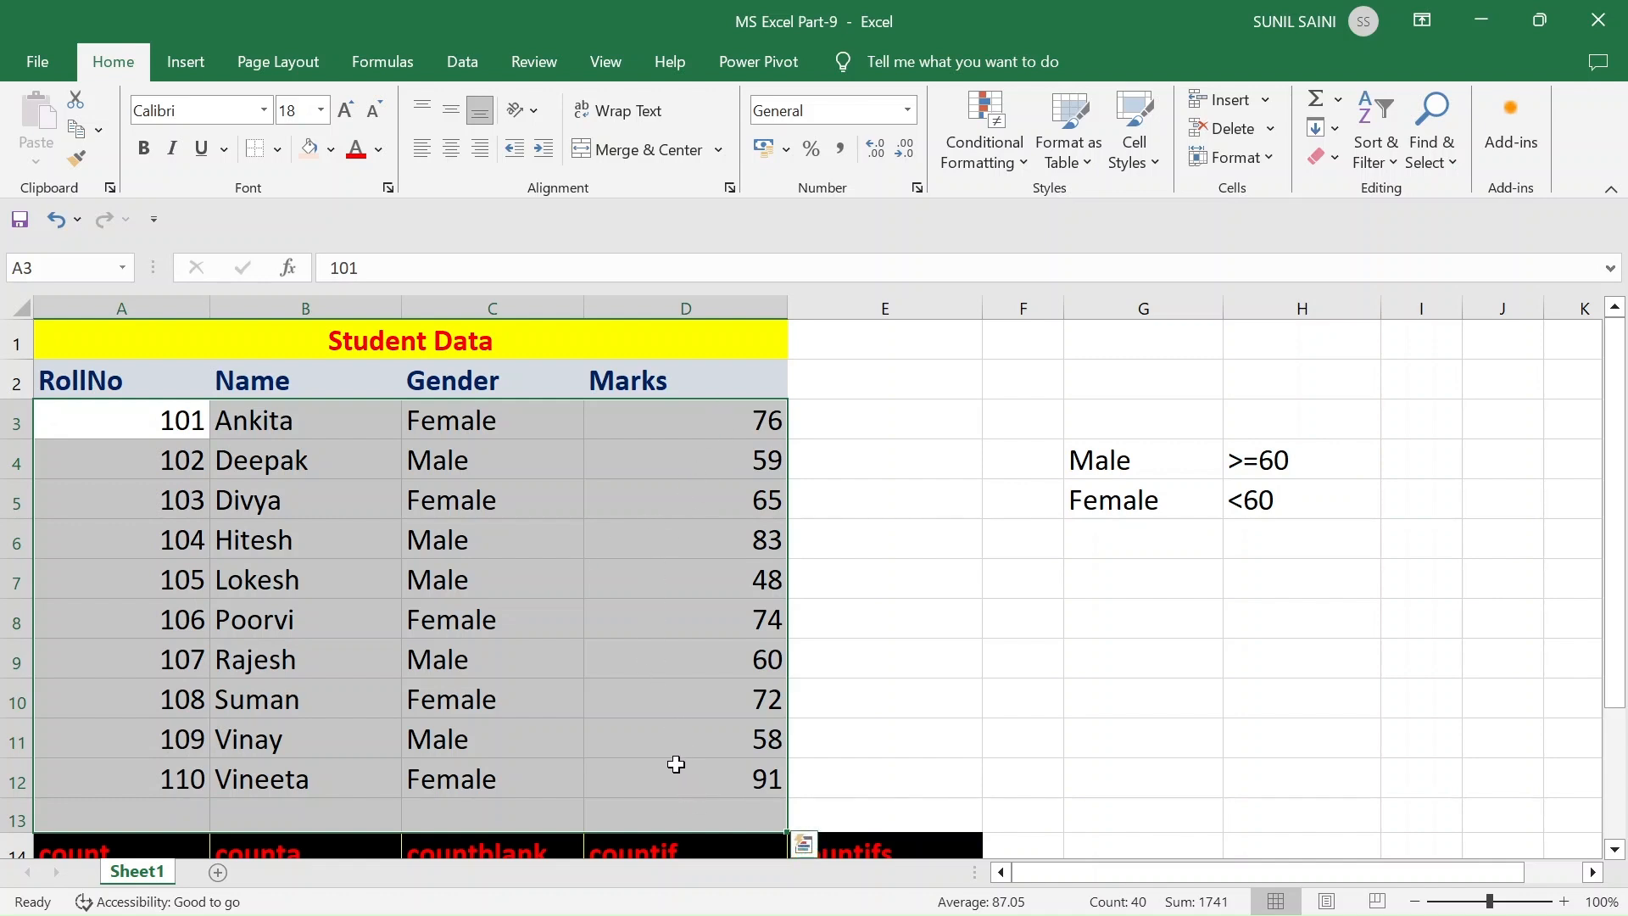
scroll(439, 651, "down", 1)
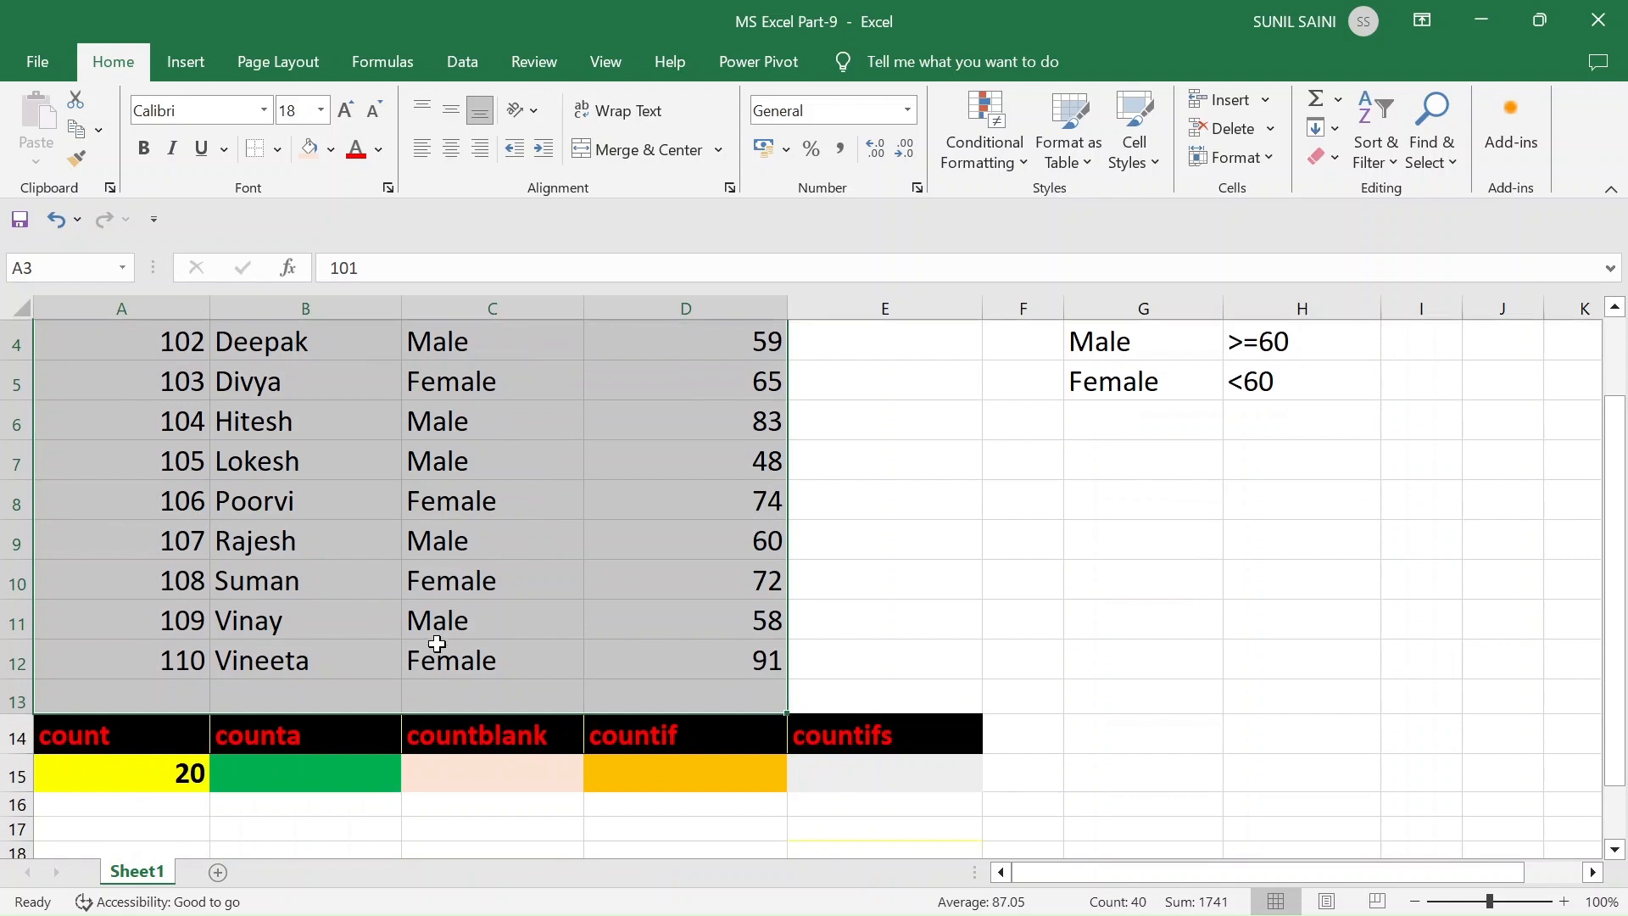
Enter =COUNTA(A3:D13) in cell B15 under the counta heading to count the non-empty cells.
left_click(335, 770)
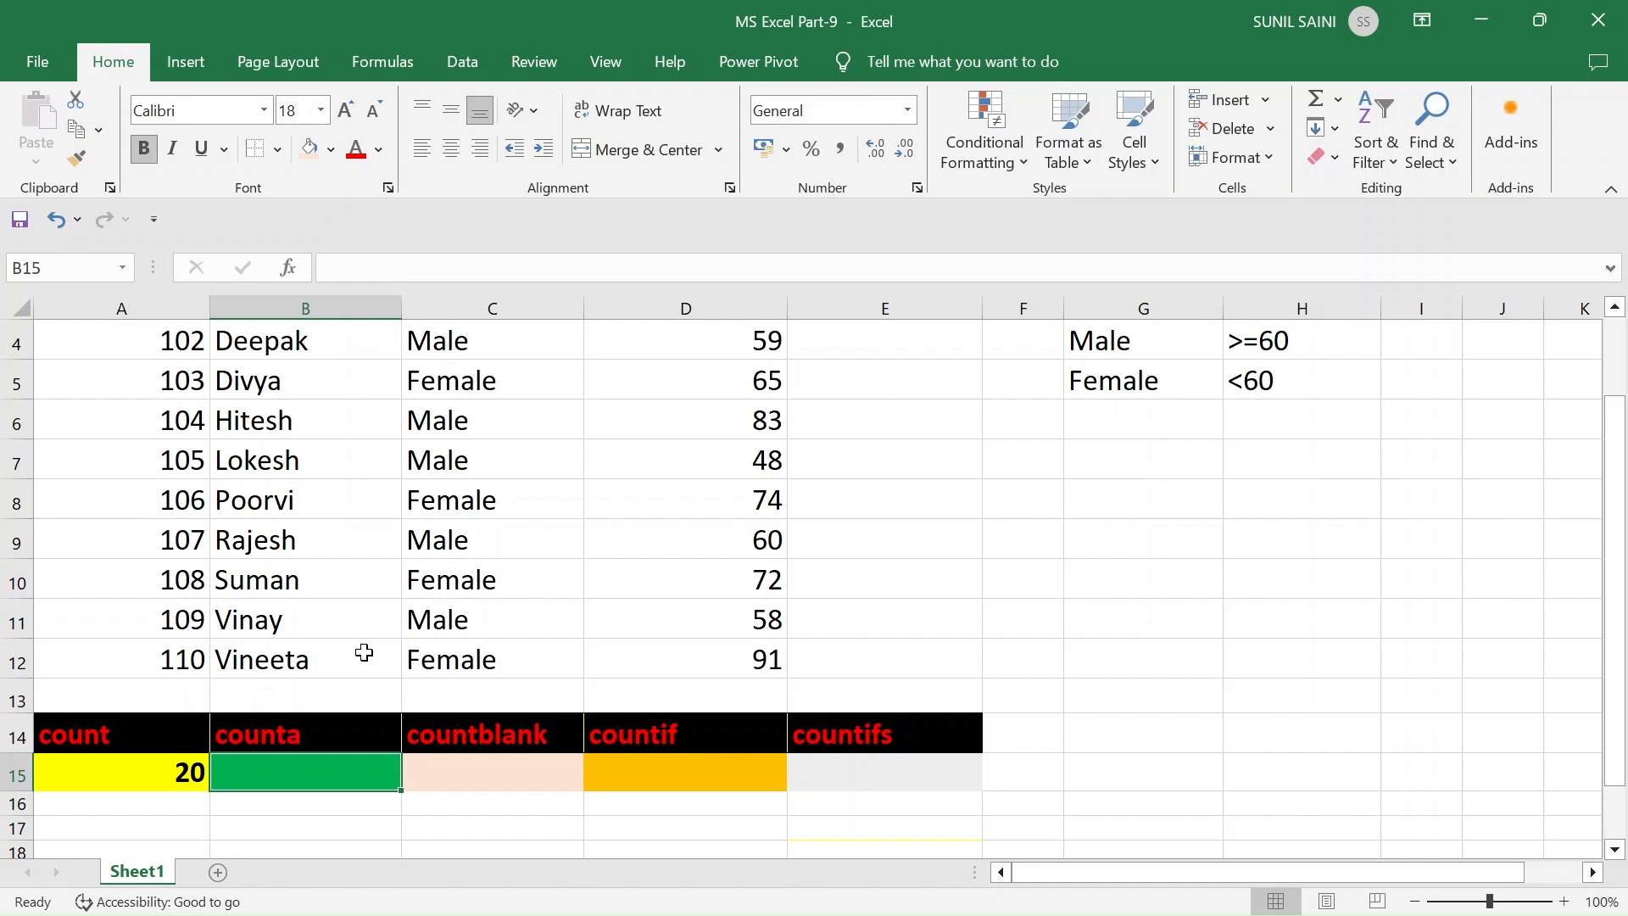
type("=")
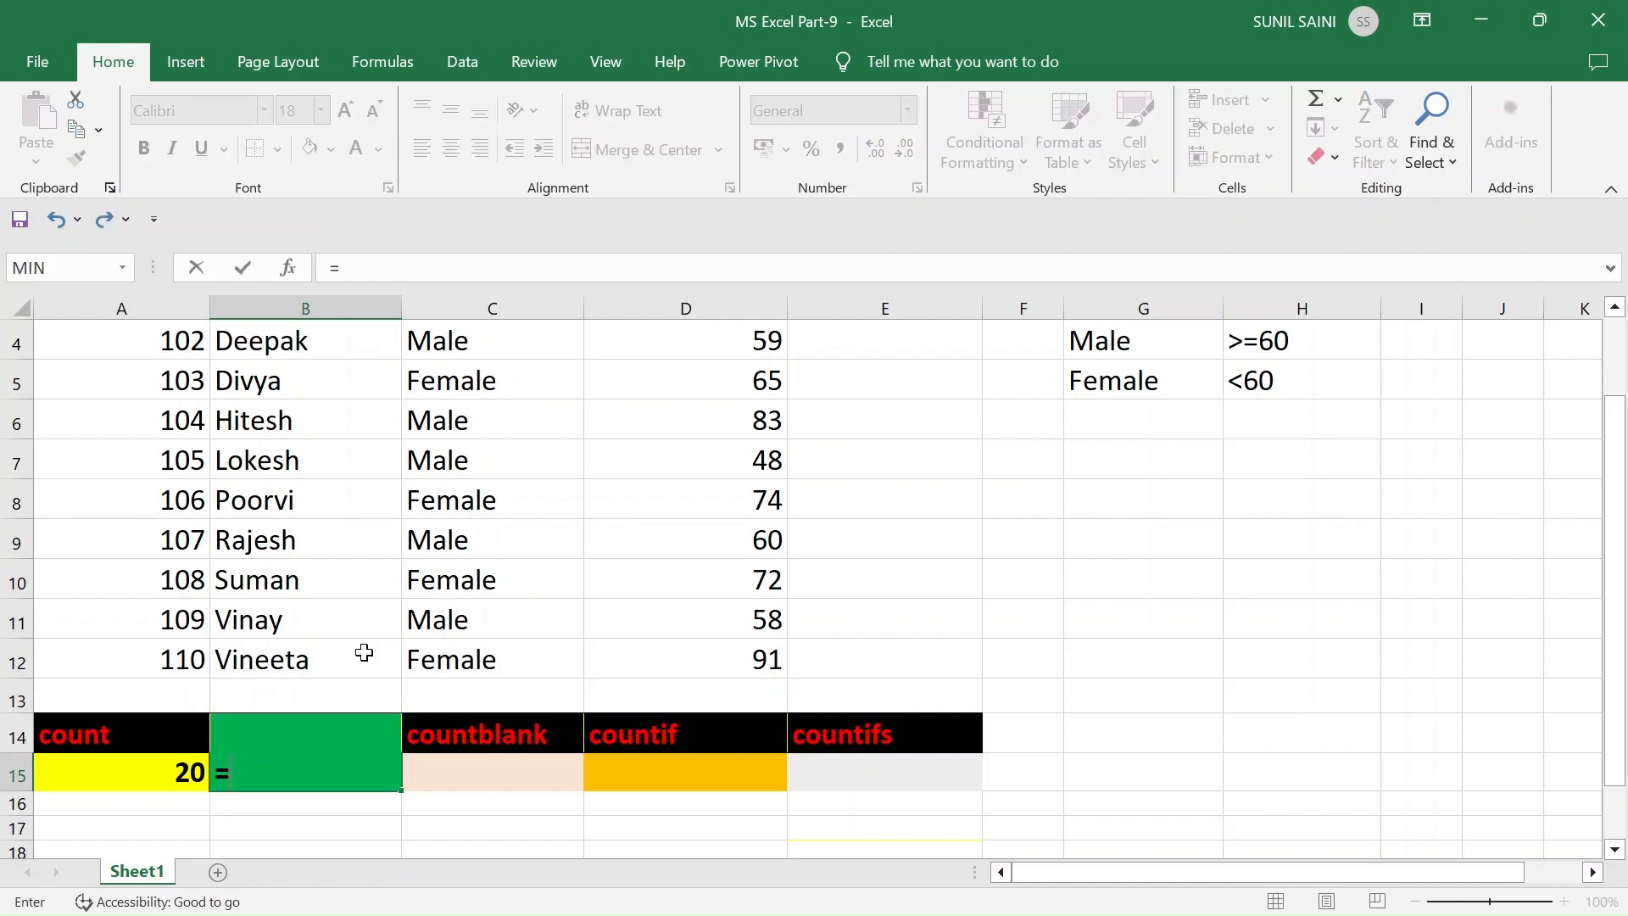
type("count")
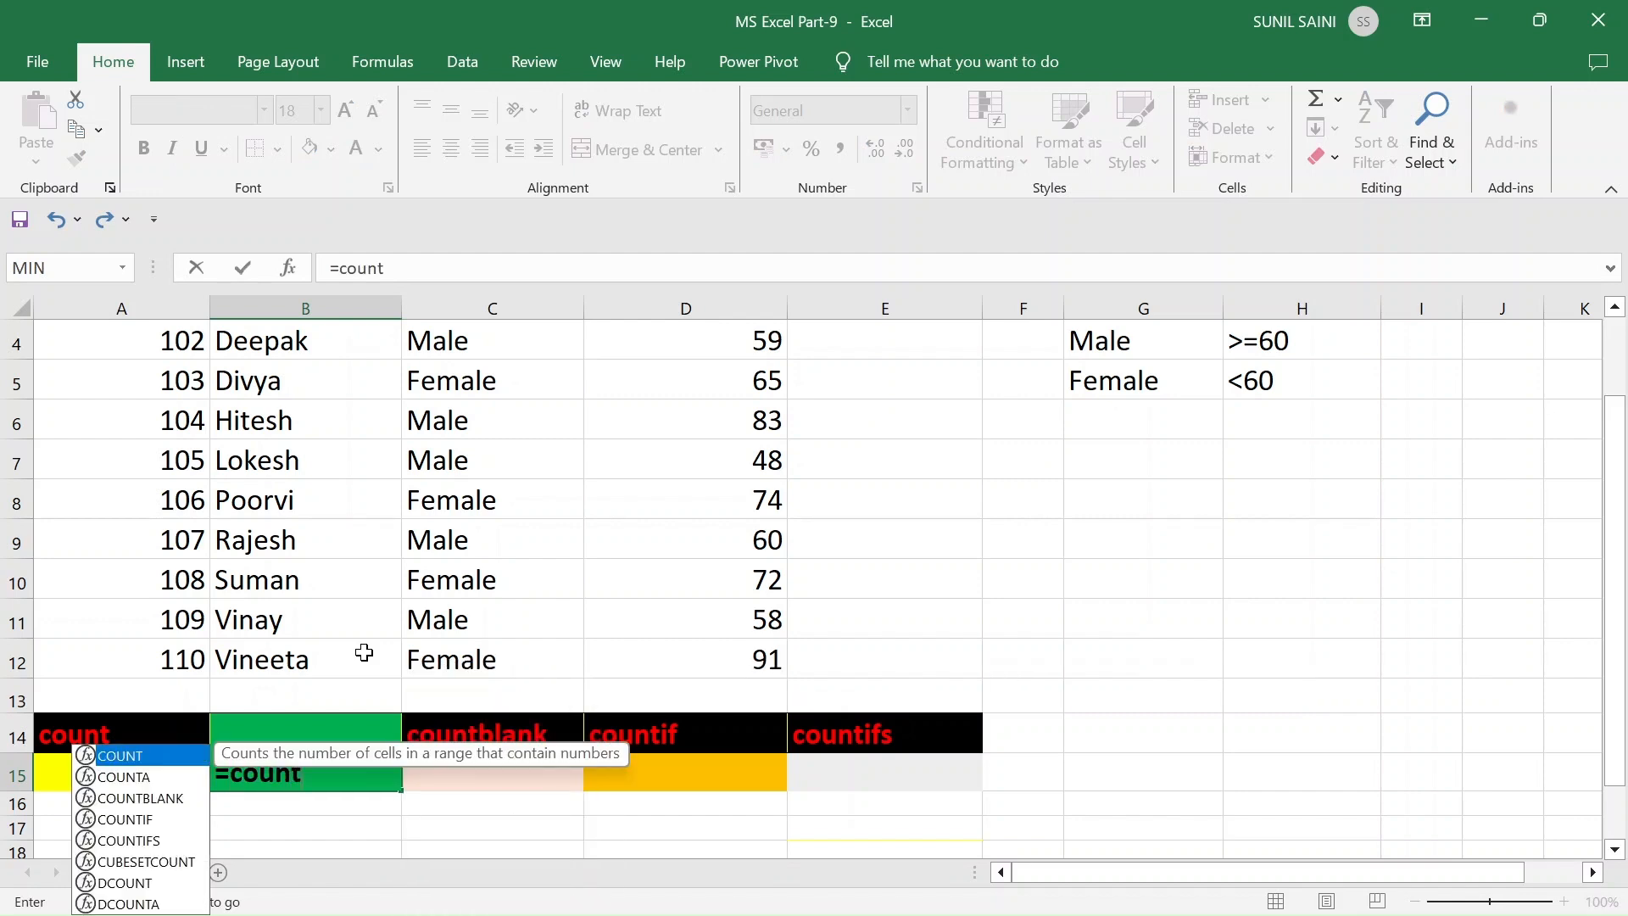
type("a(")
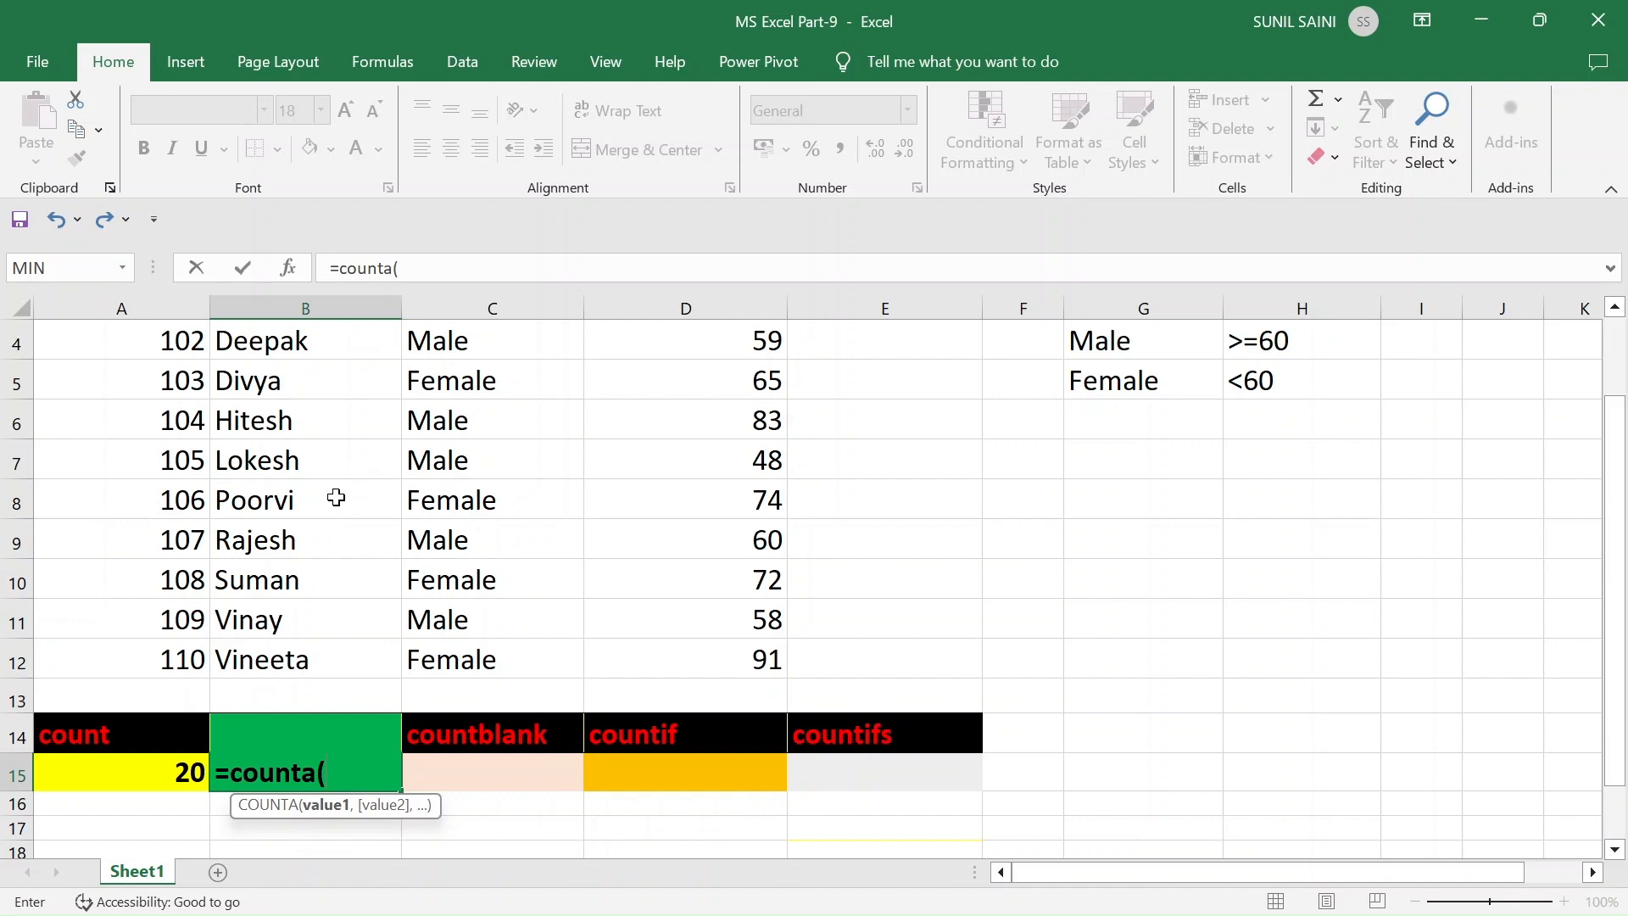
scroll(337, 498, "up", 1)
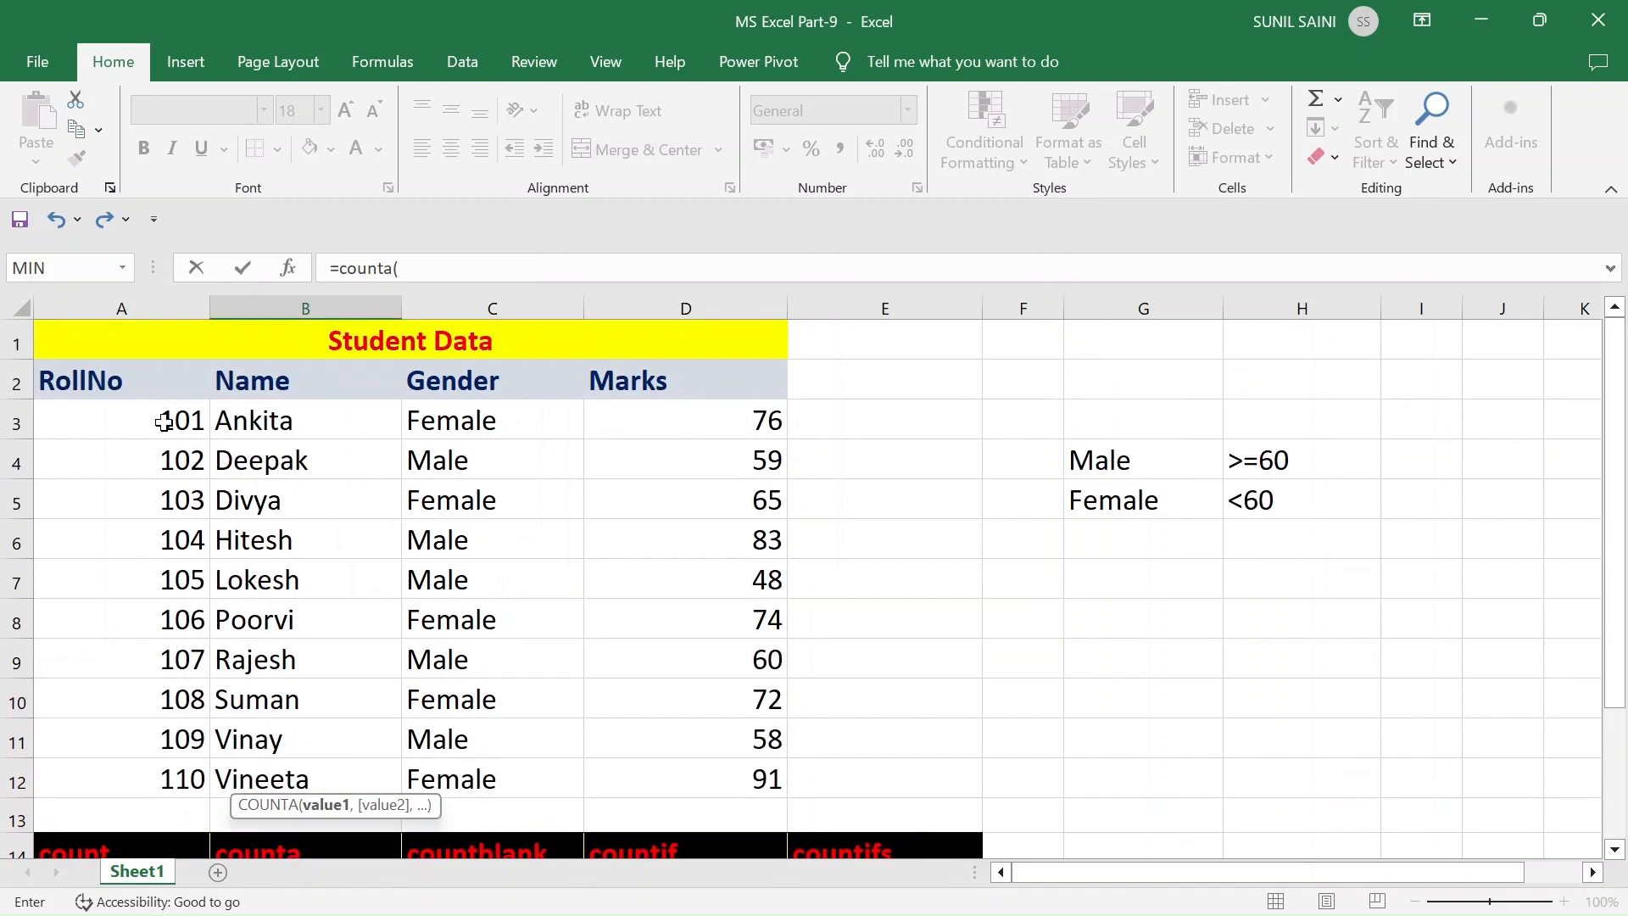
left_click_drag(167, 416, 664, 811)
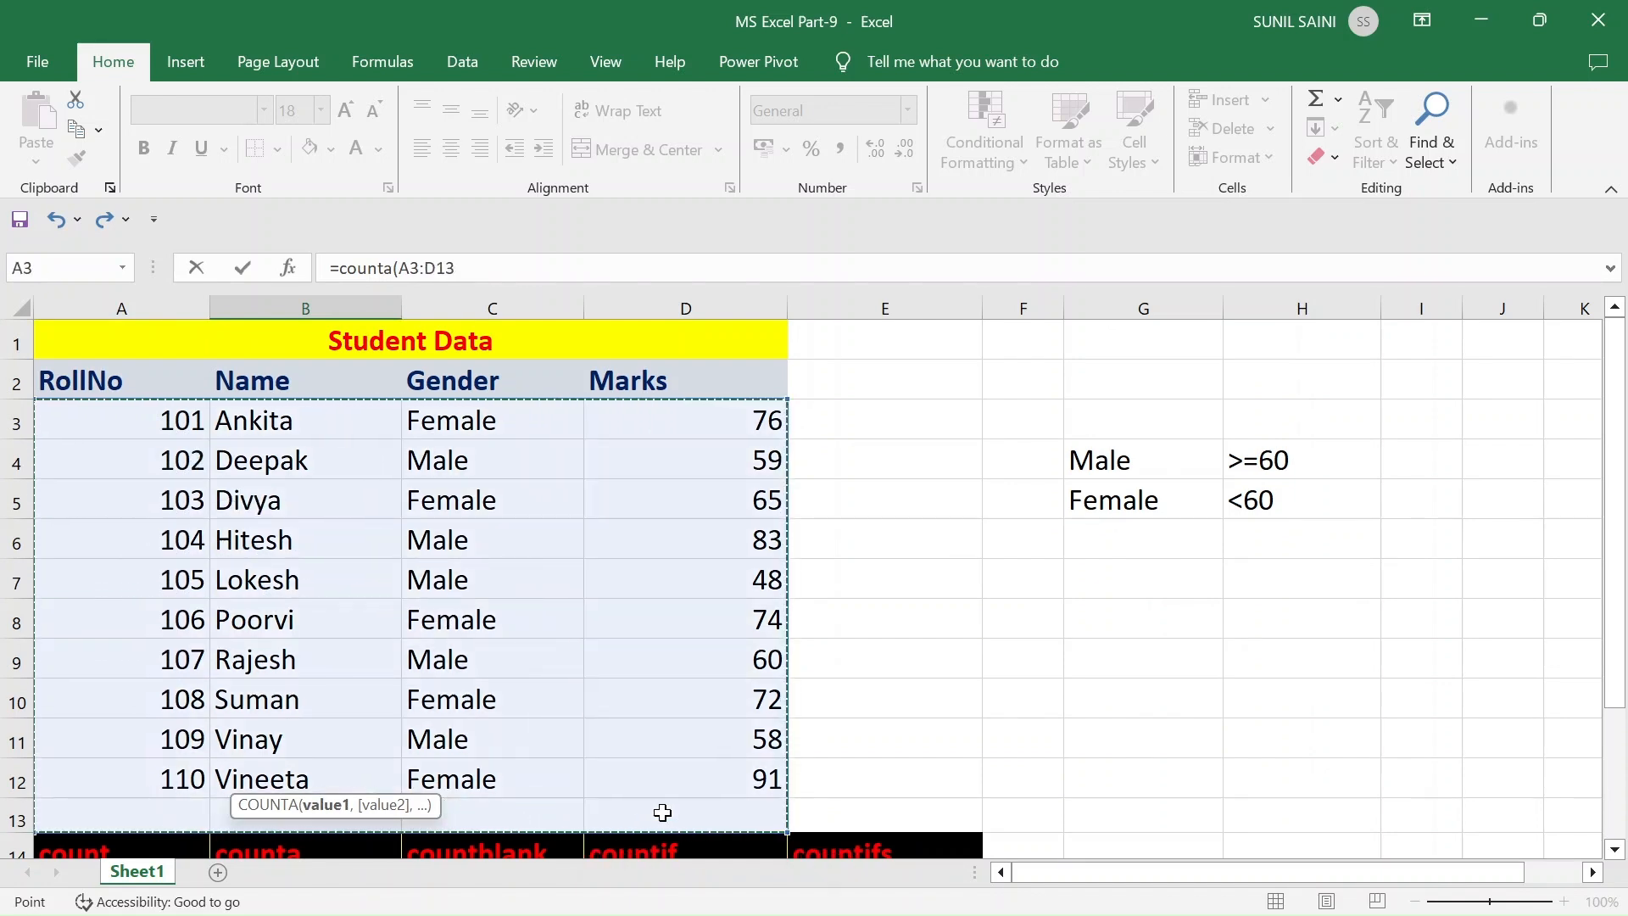
scroll(587, 748, "down", 1)
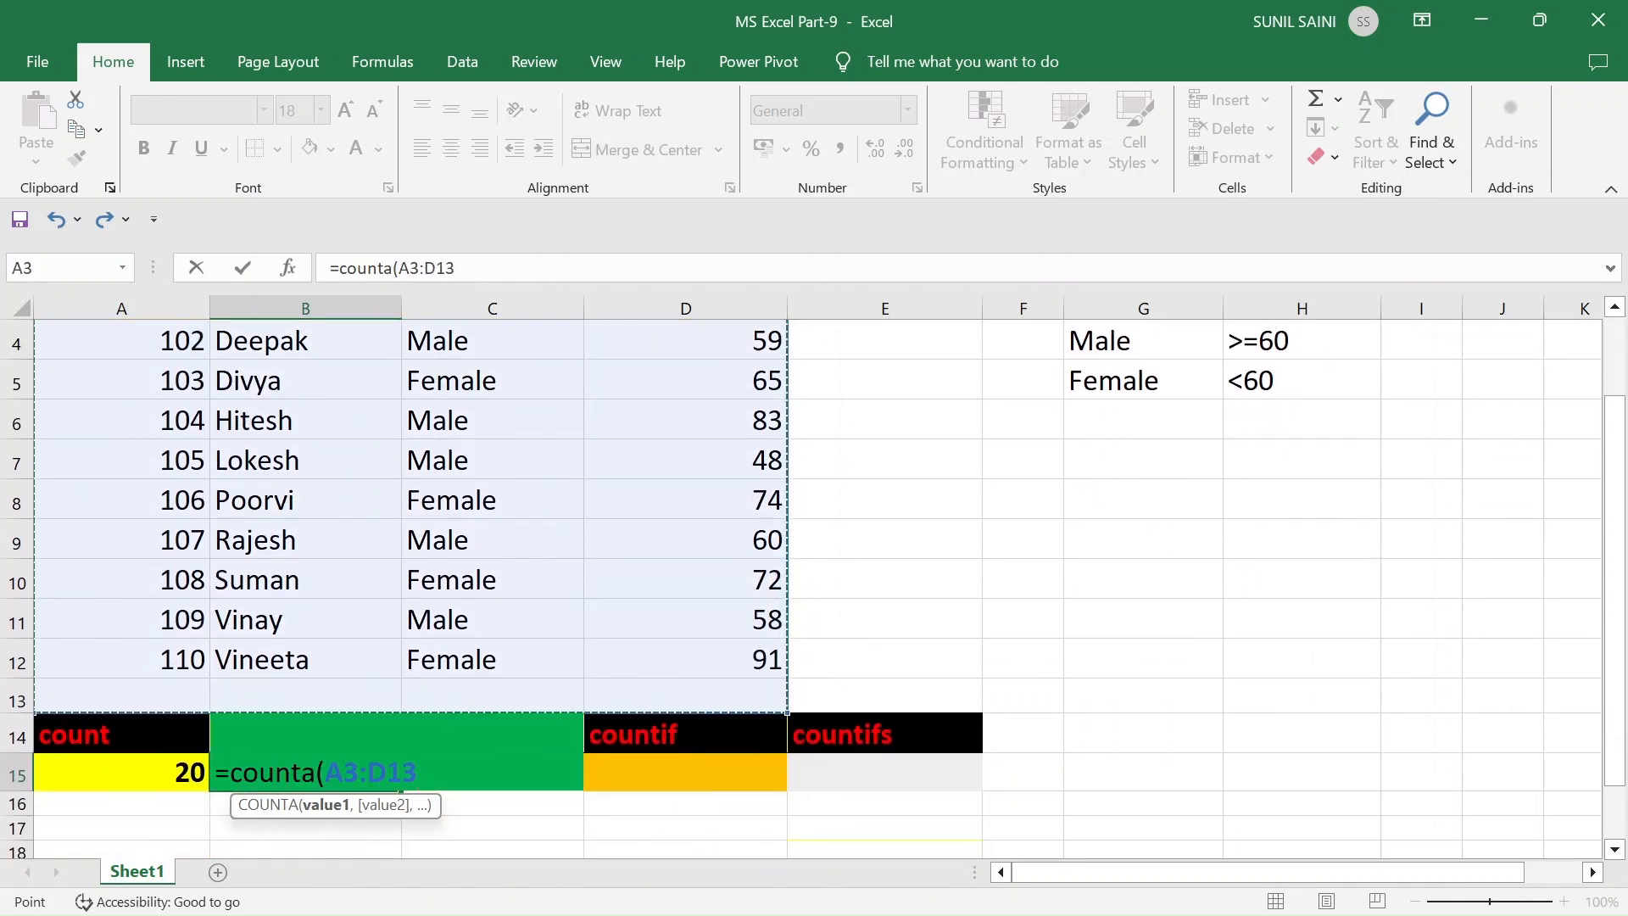
type(")")
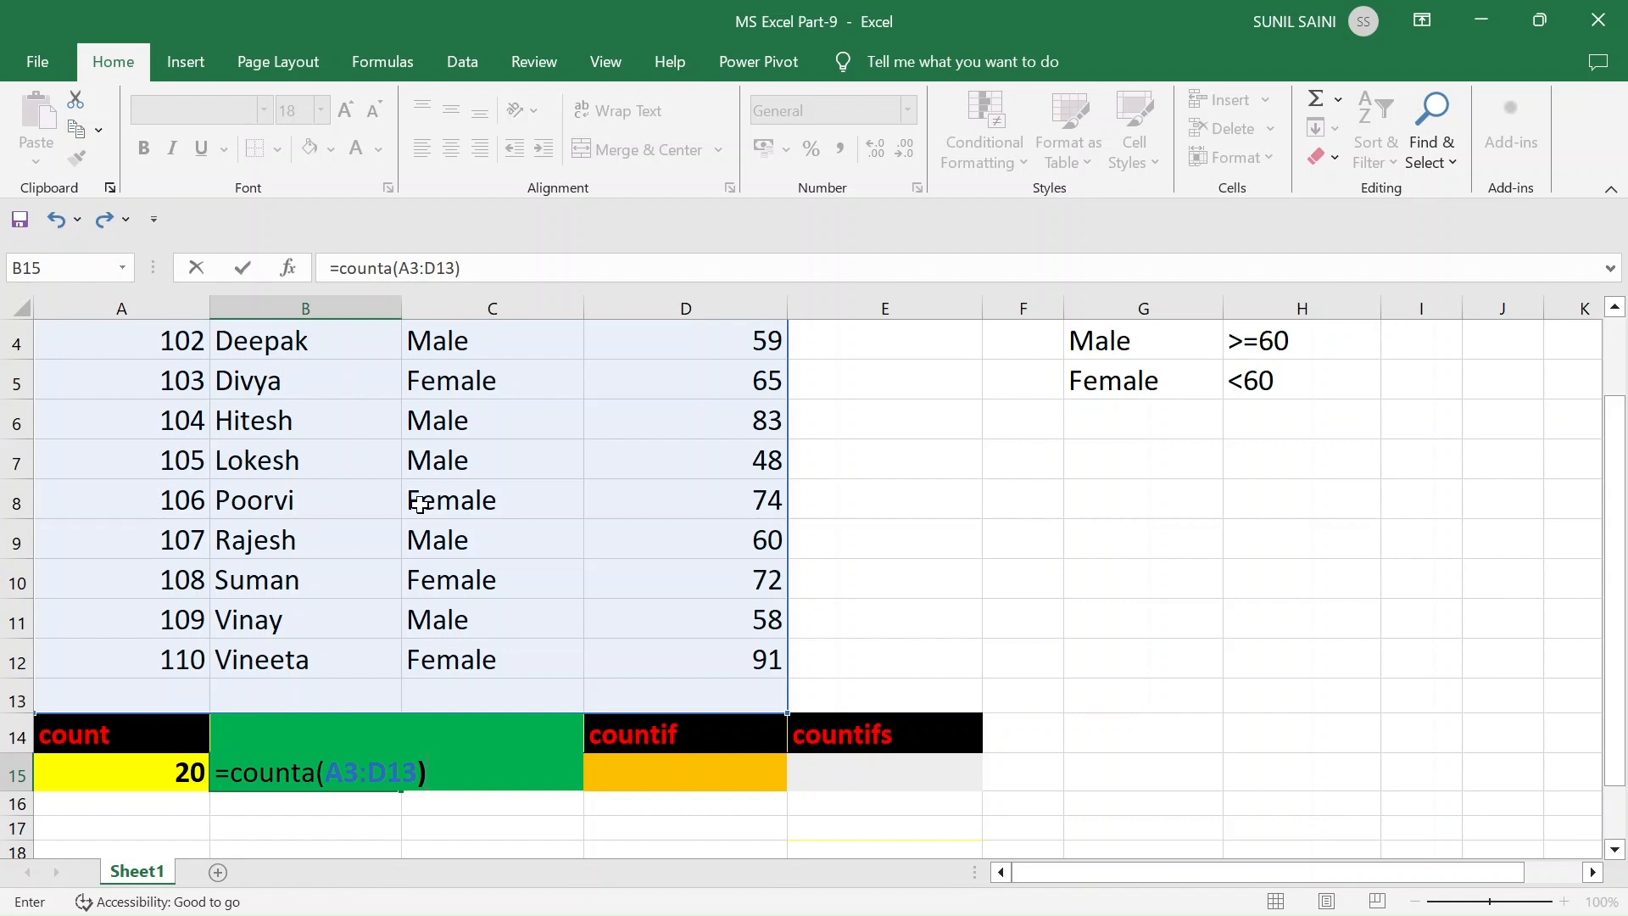
key("Return")
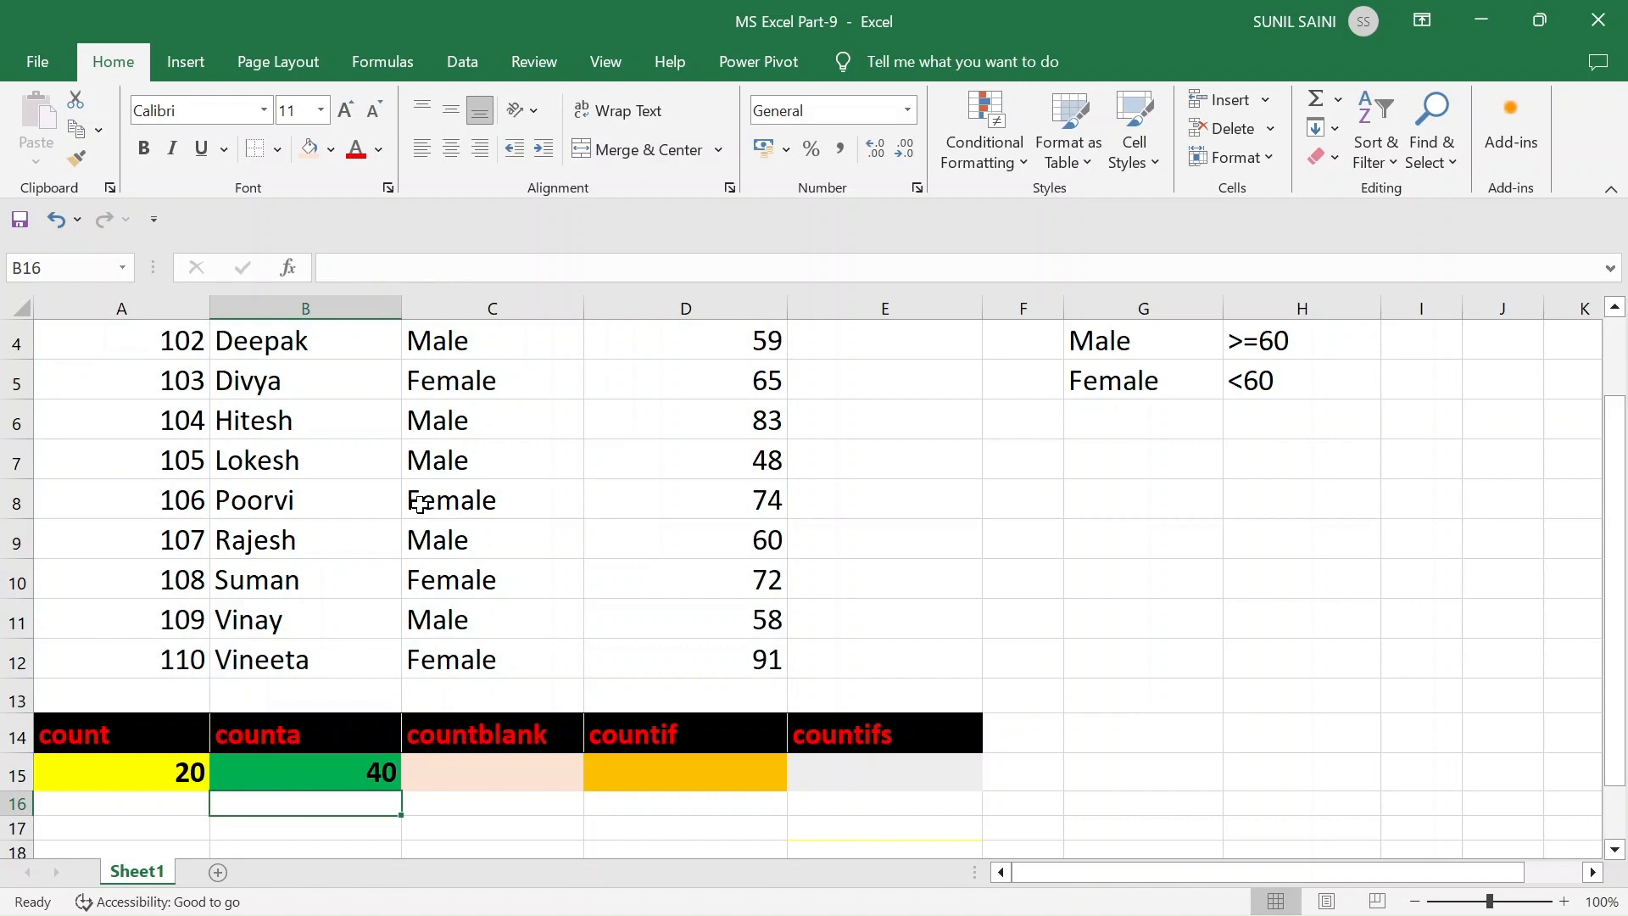
Enter =COUNTBLANK(A3:D13) in cell C15 under the countblank heading to count the empty cells of the student data range.
scroll(211, 392, "up", 1)
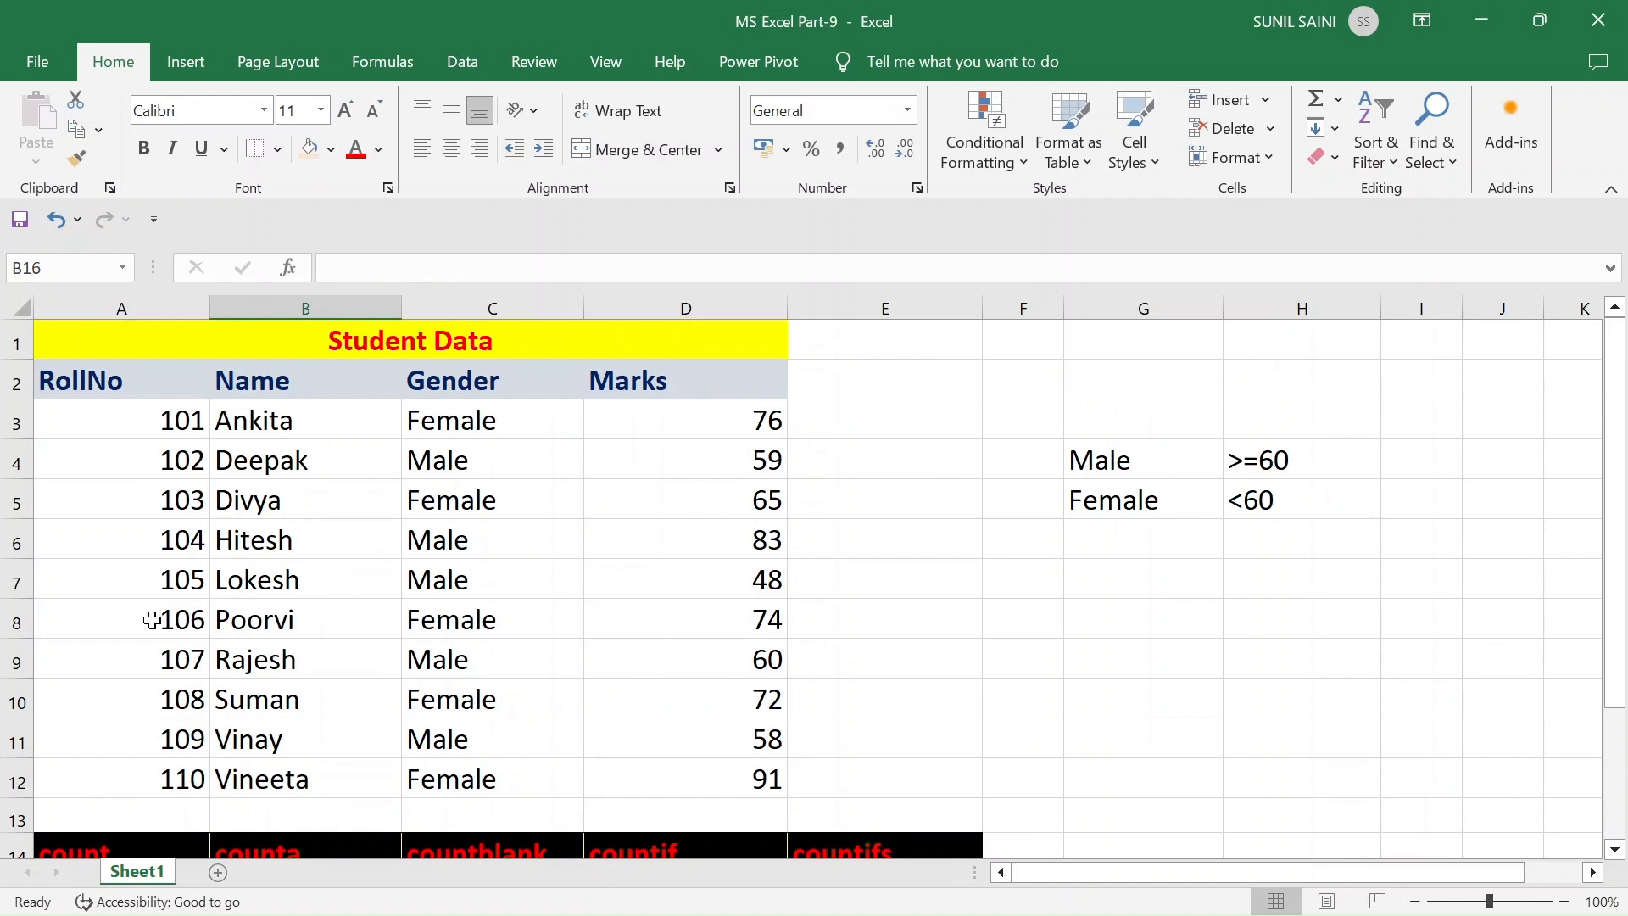
scroll(444, 608, "down", 1)
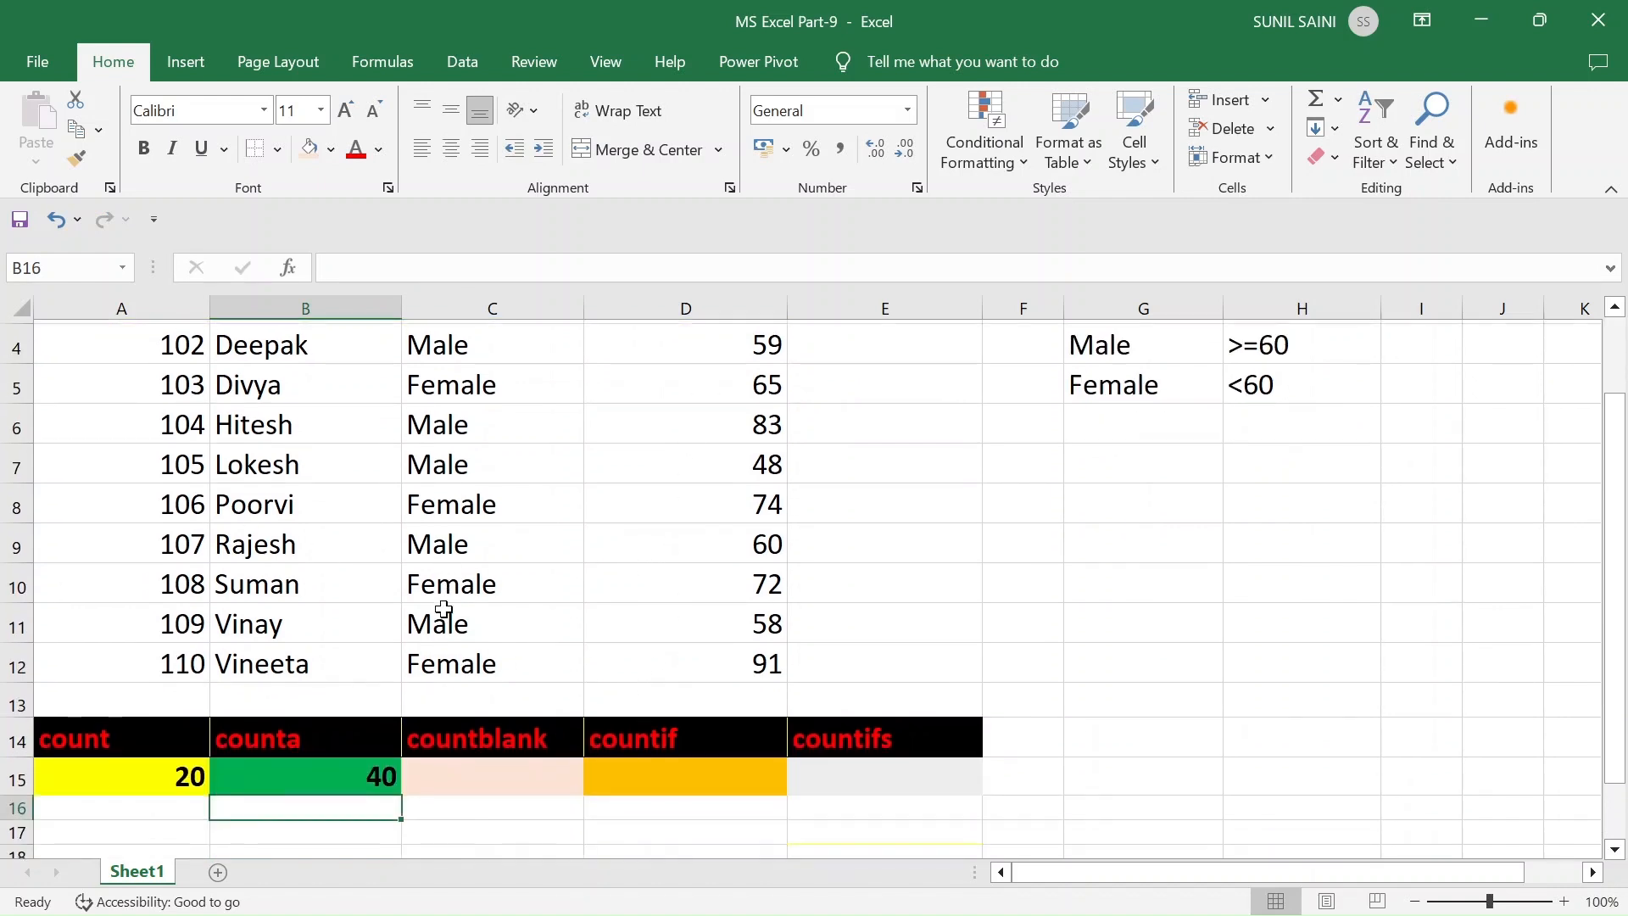
left_click(435, 773)
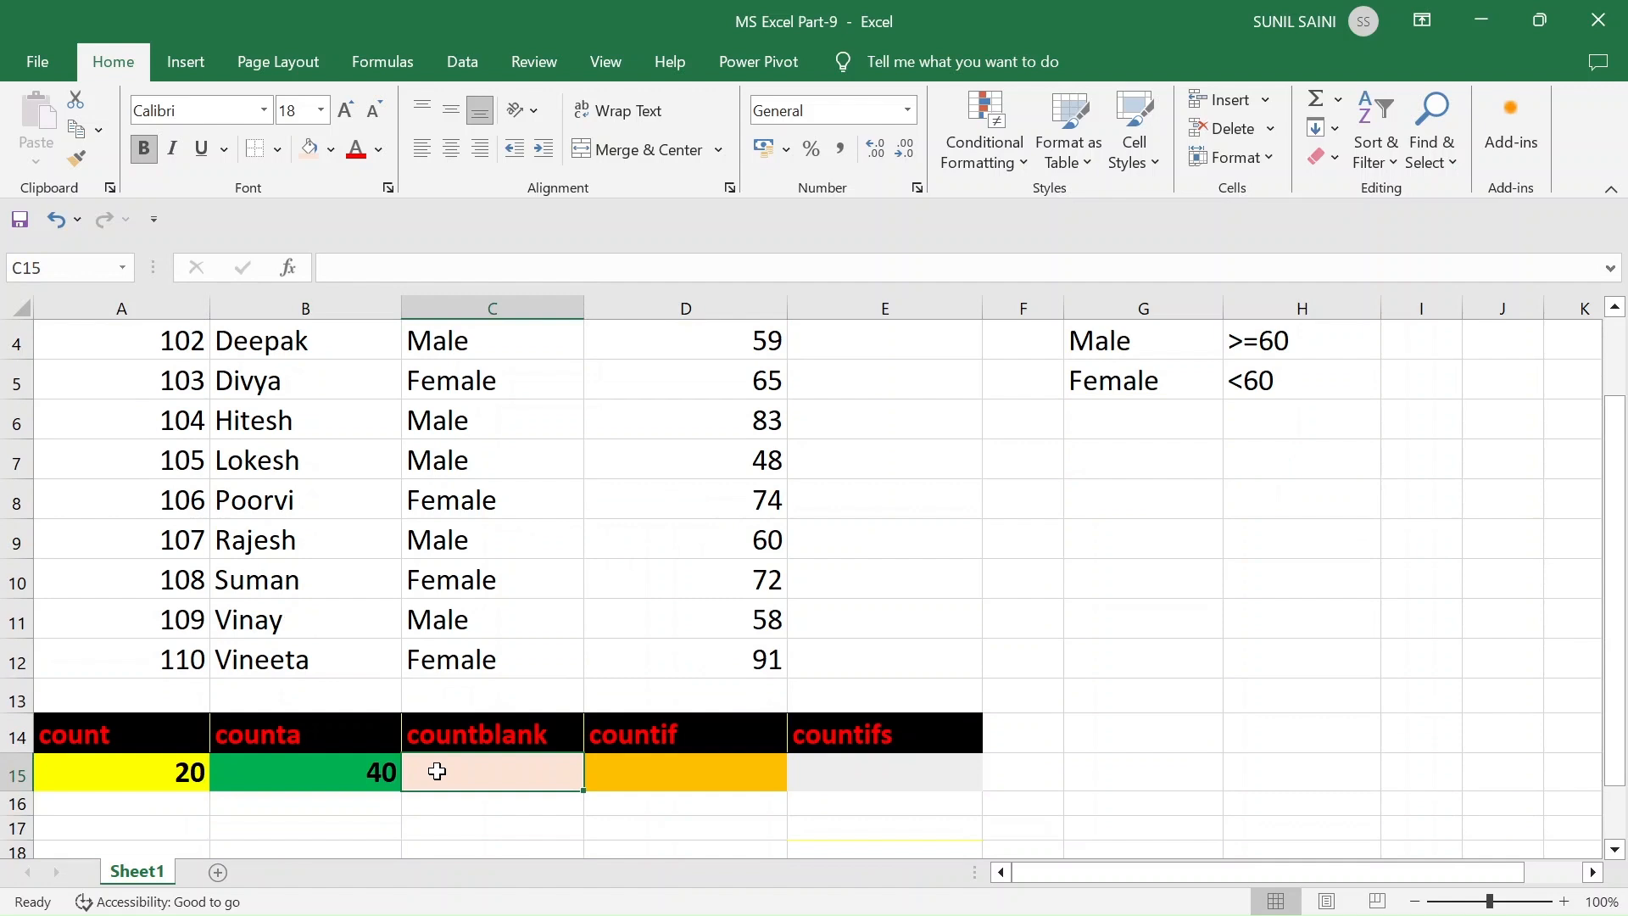
type("=")
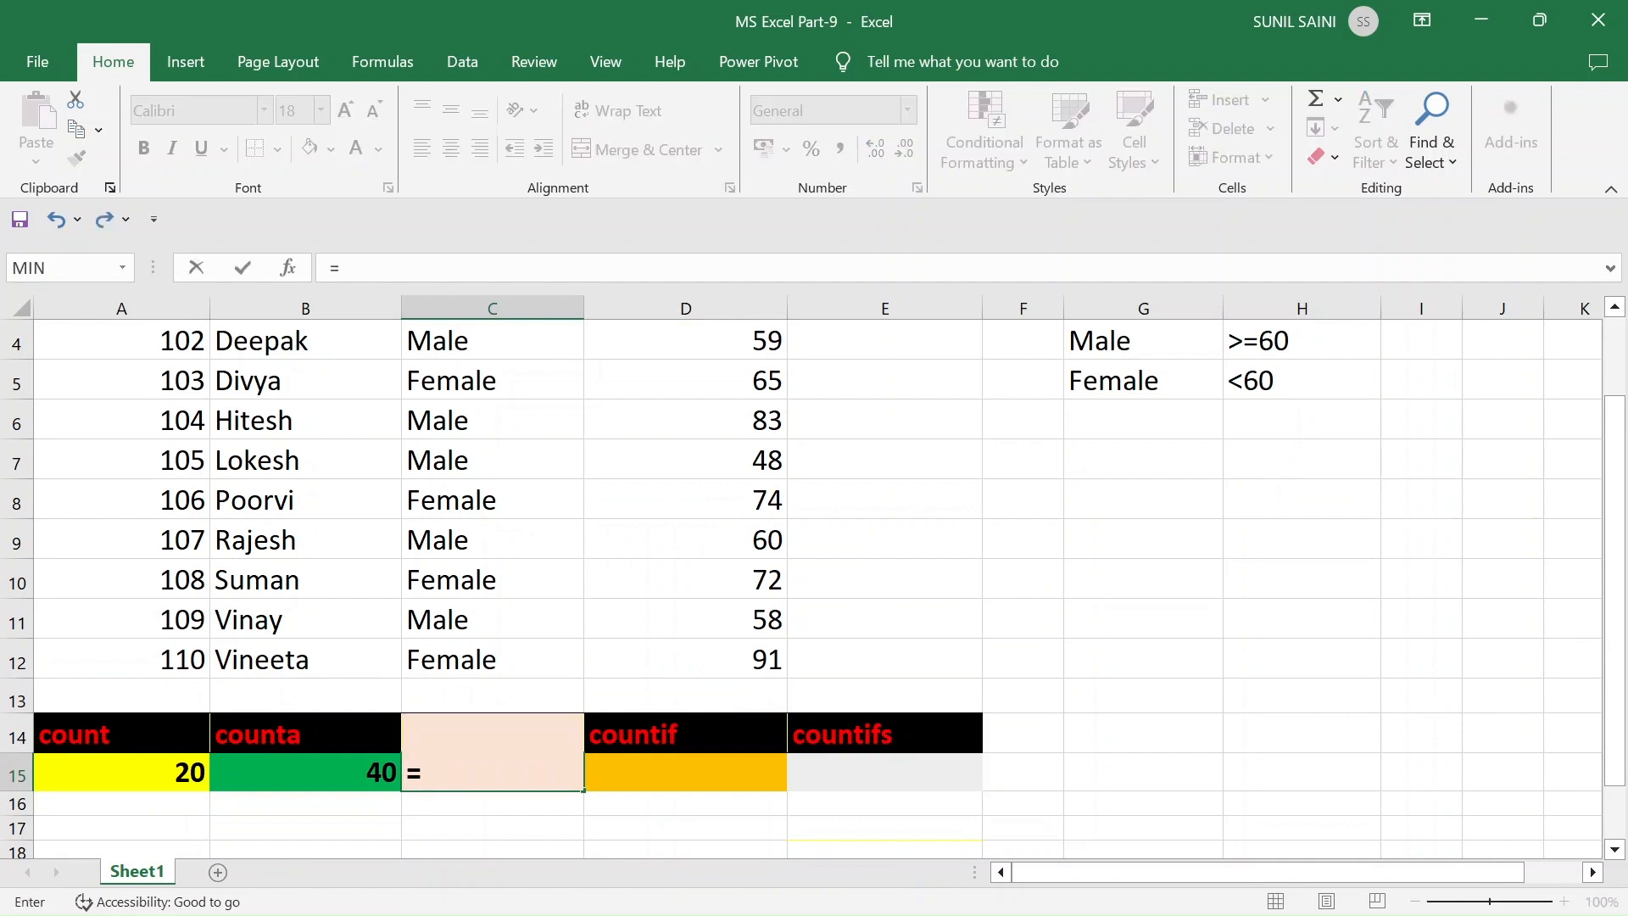
type("cou")
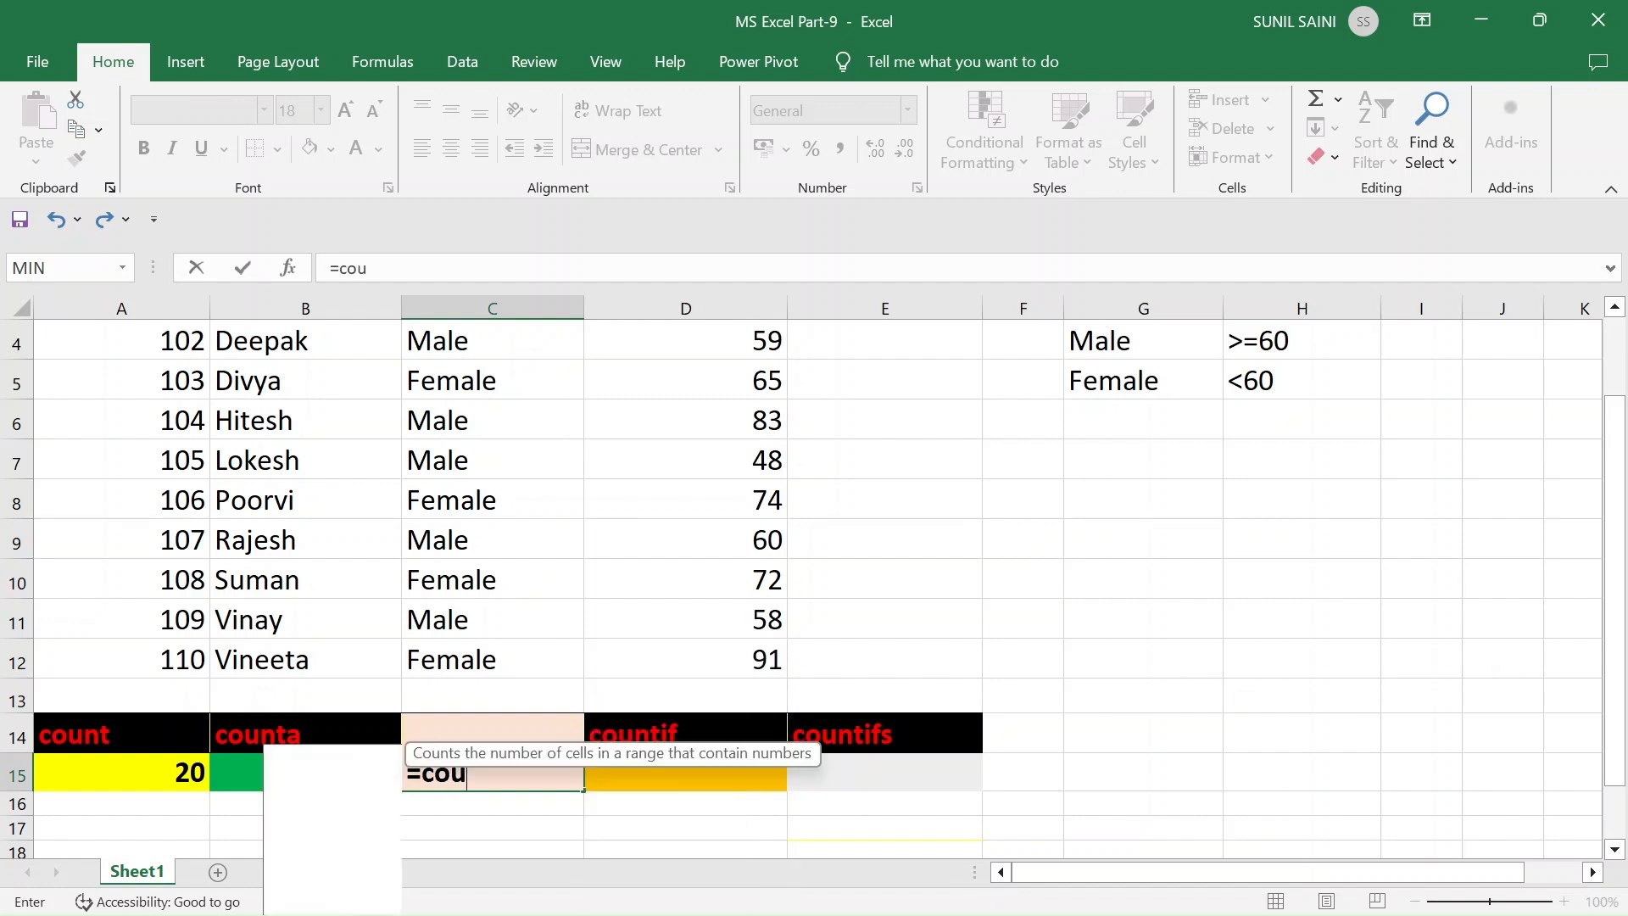
type("ntbl")
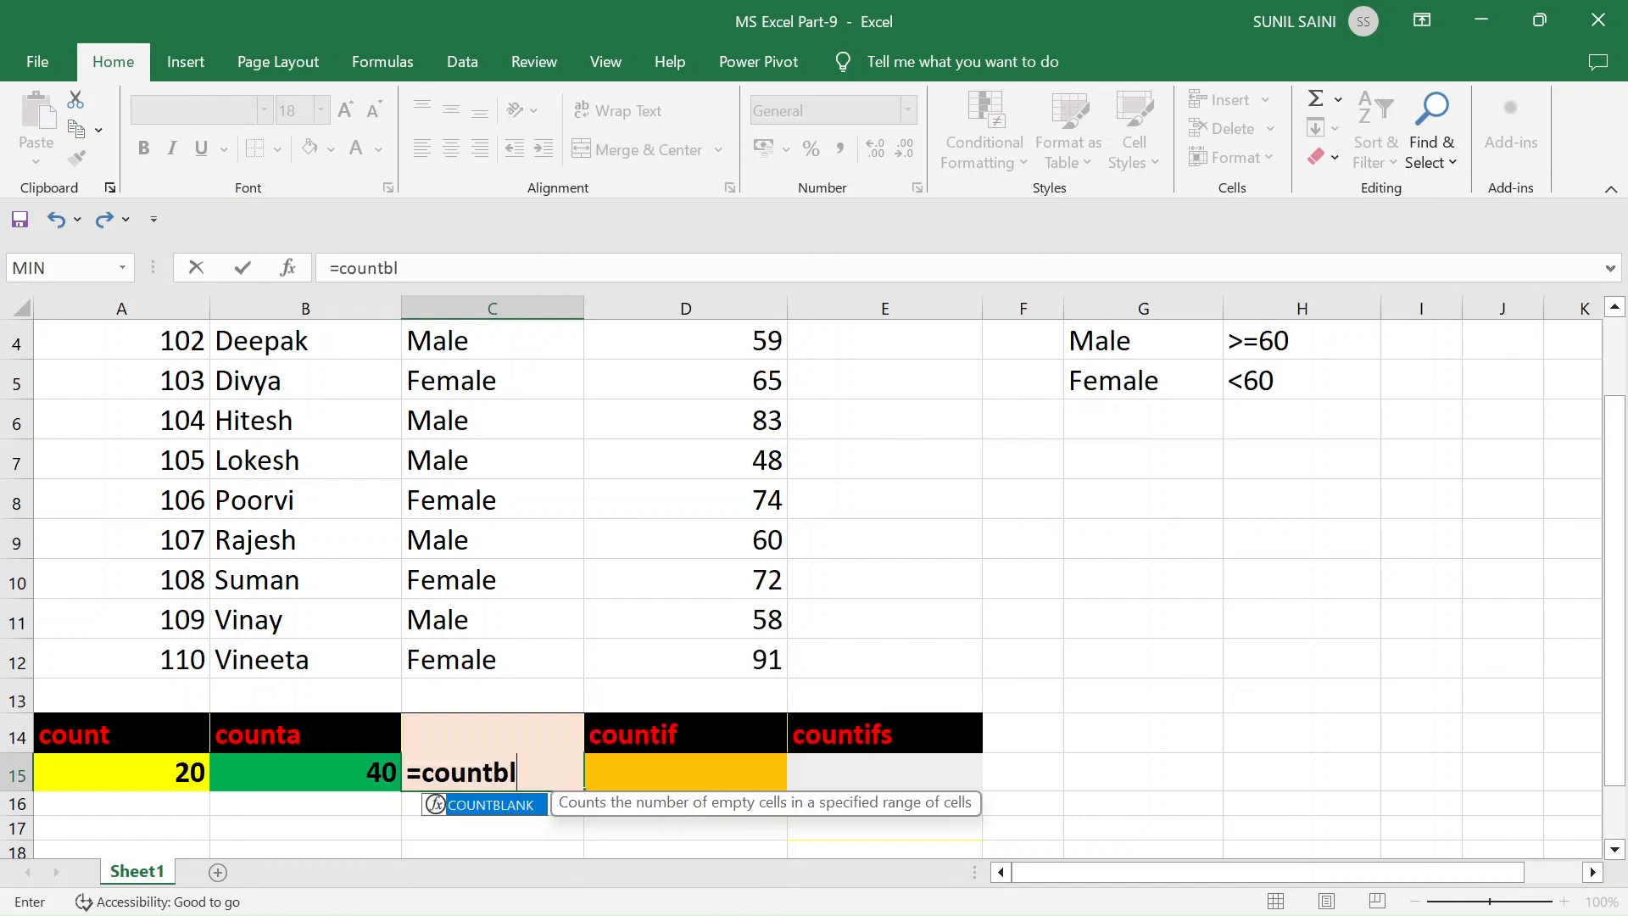
double_click(510, 807)
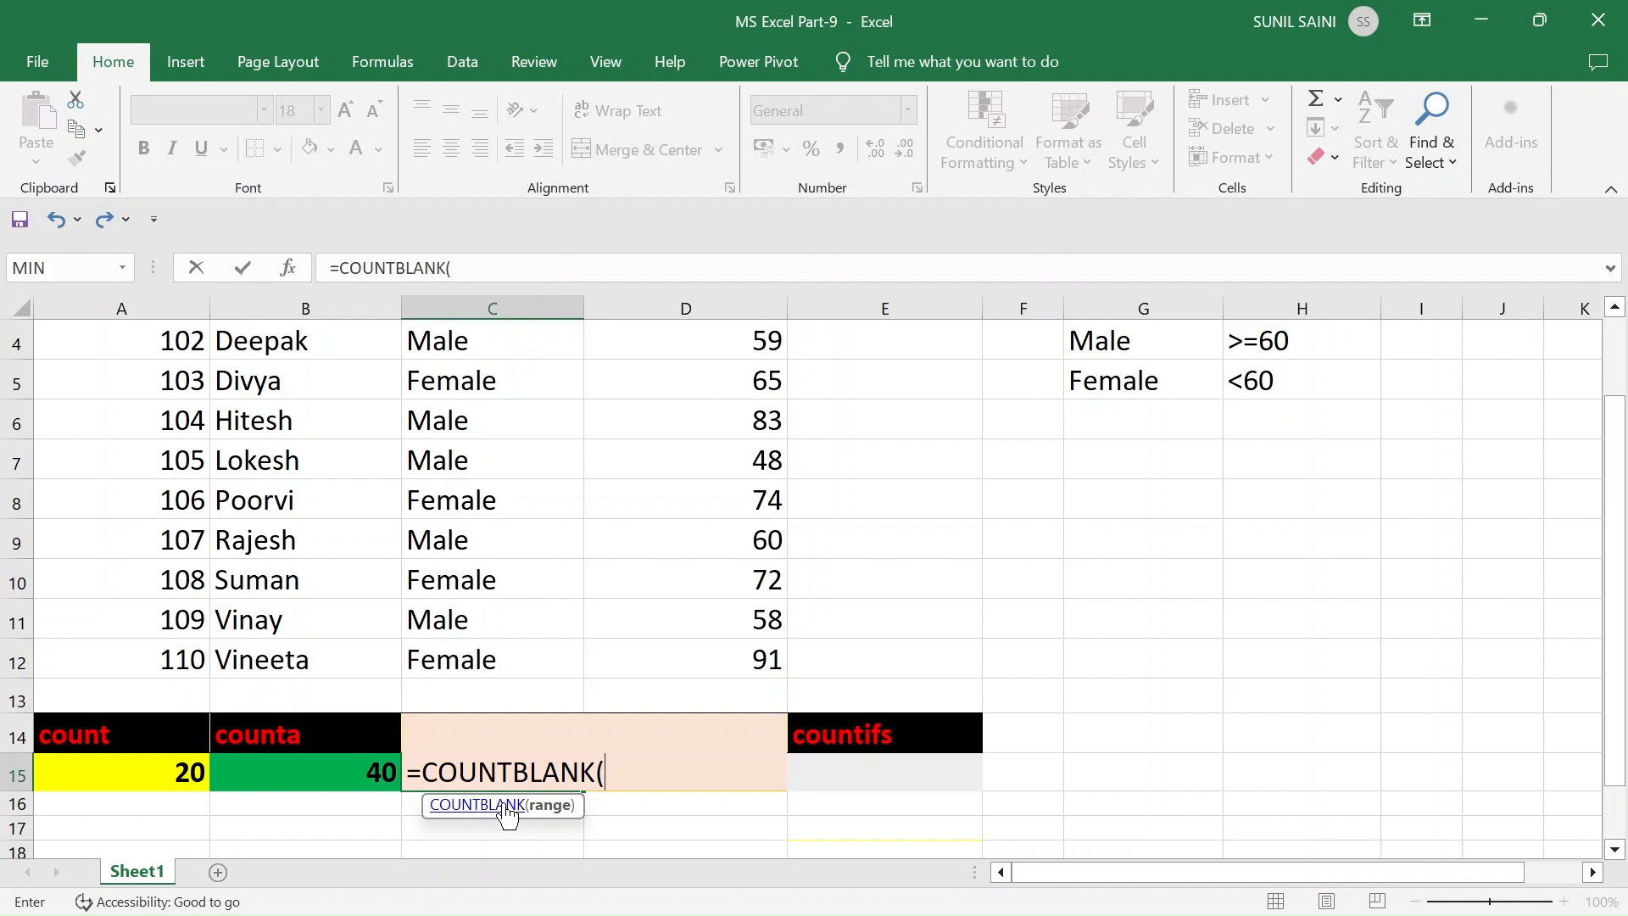
scroll(305, 388, "up", 1)
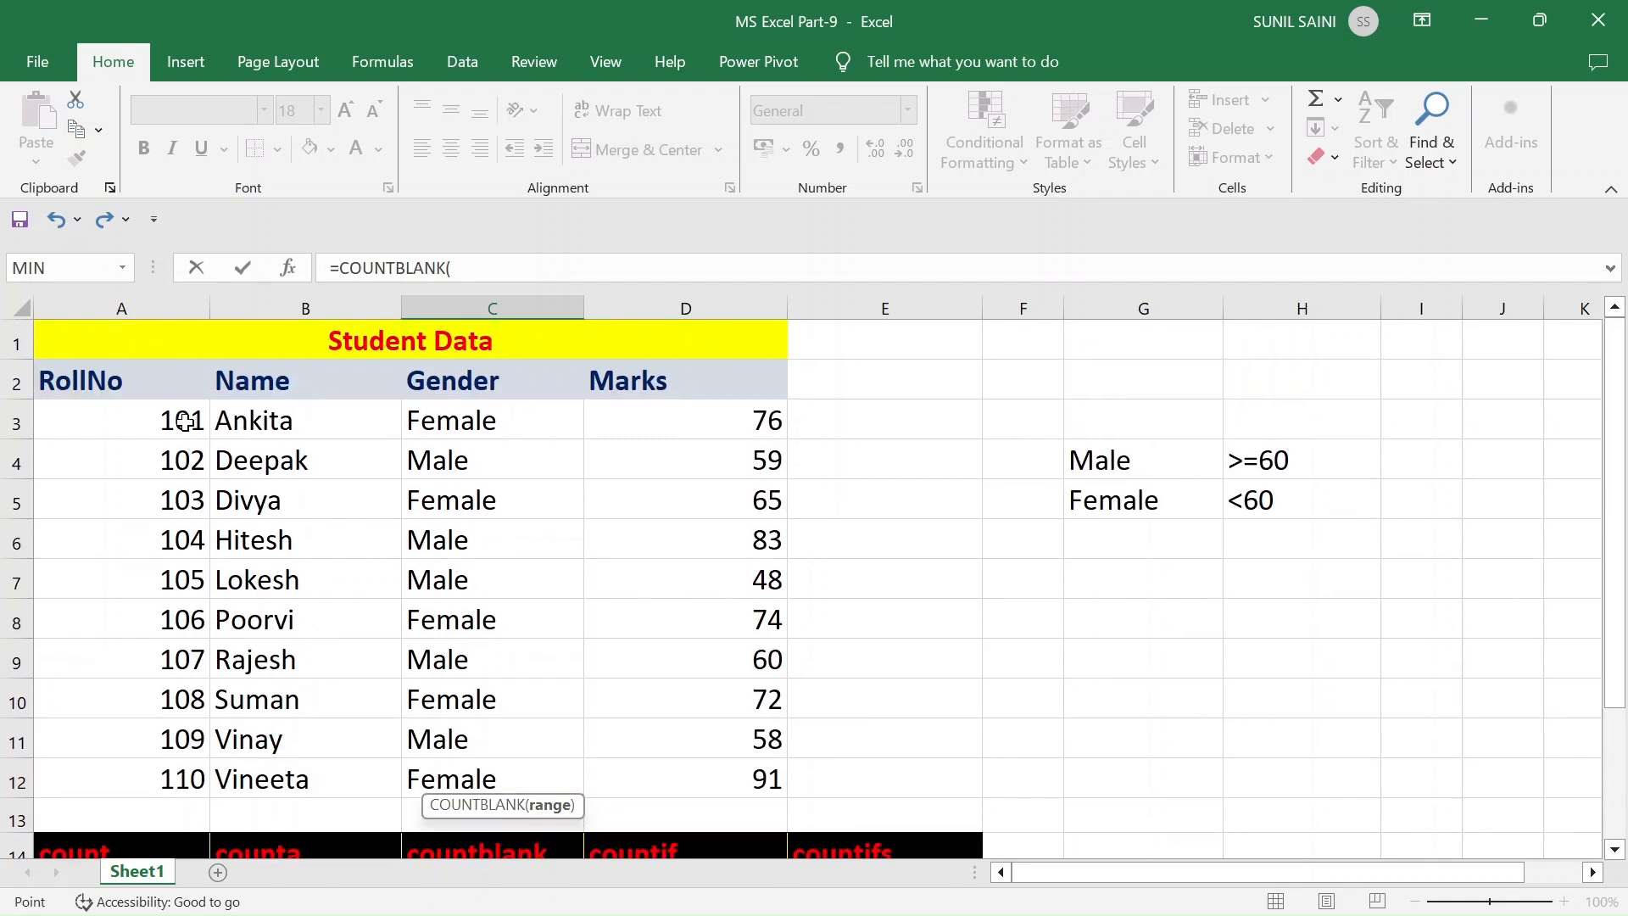
left_click_drag(184, 421, 687, 817)
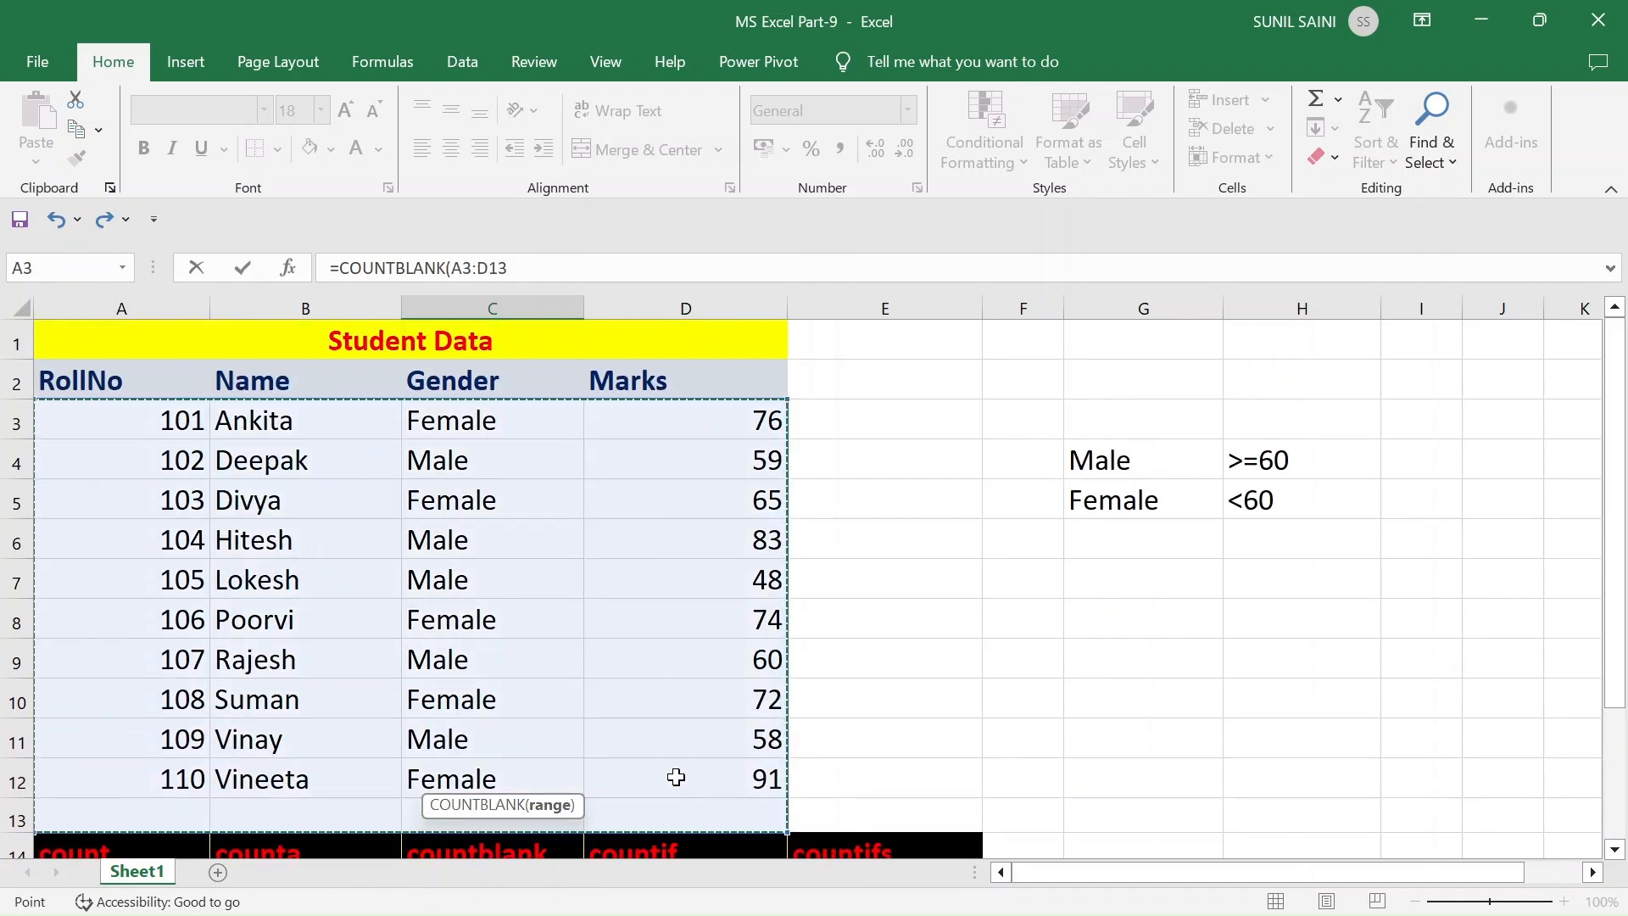
scroll(625, 654, "down", 1)
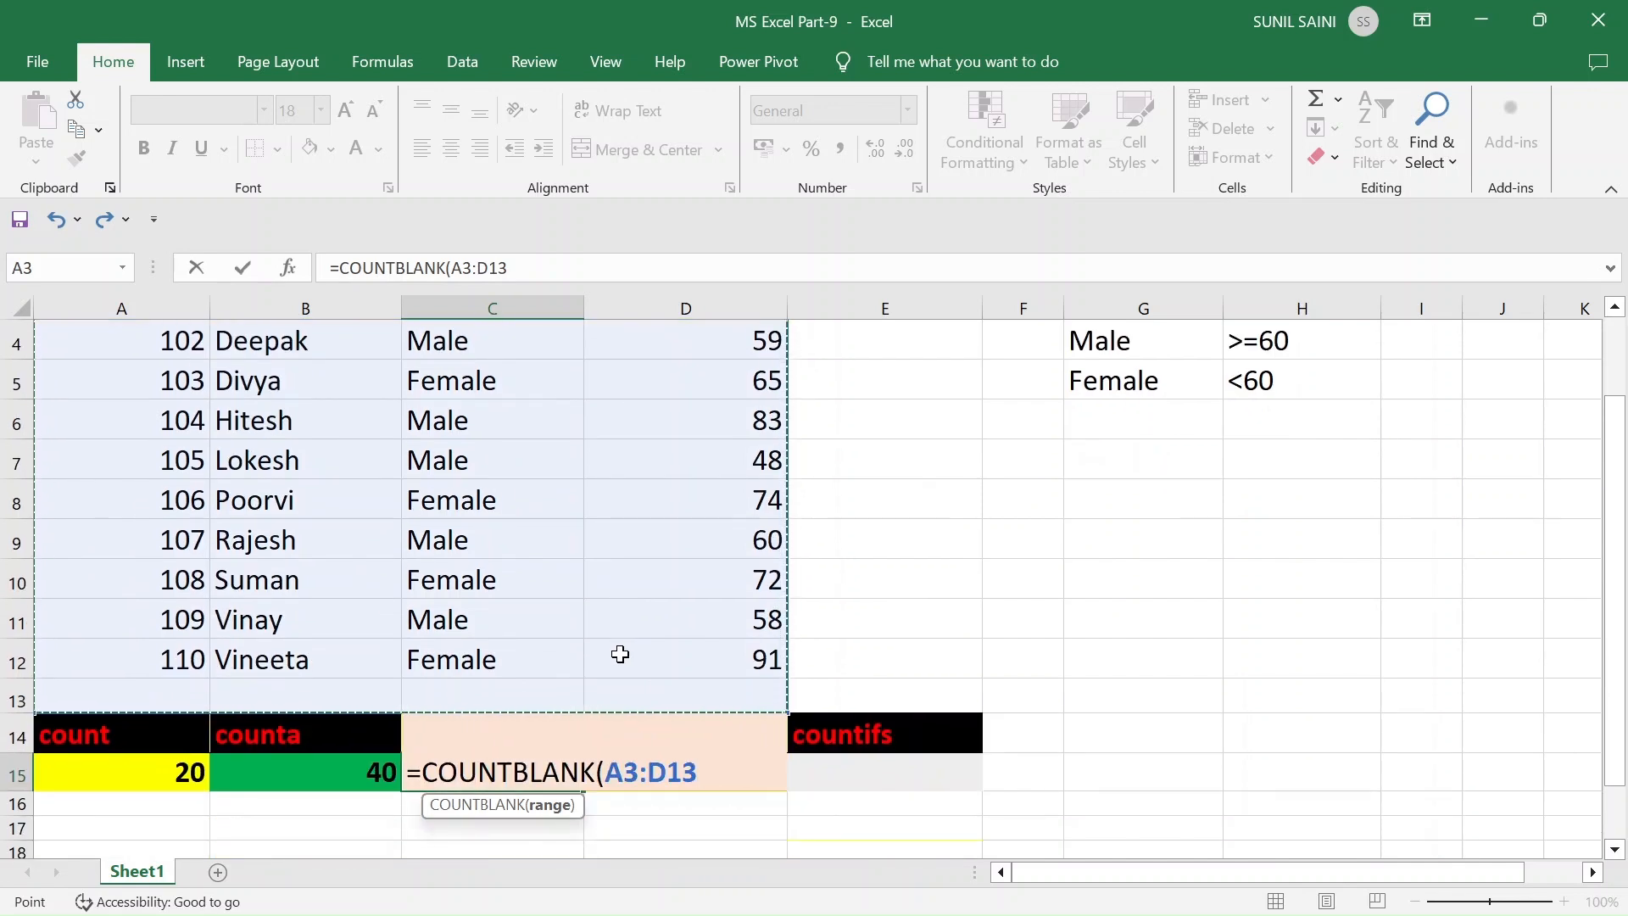
type(")")
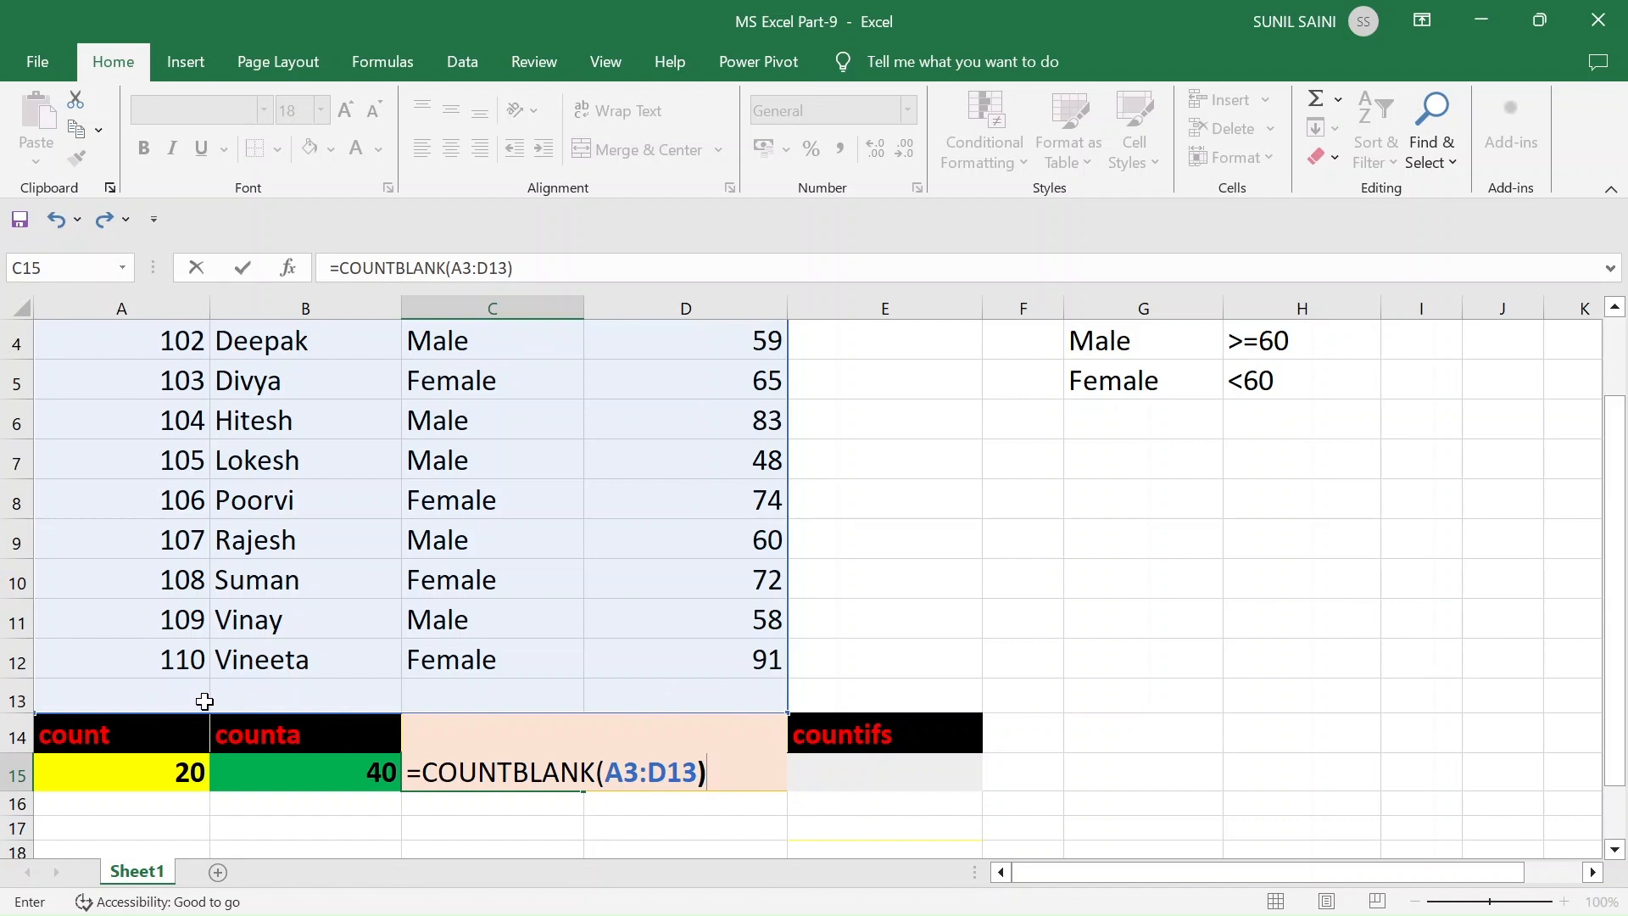
key("Return")
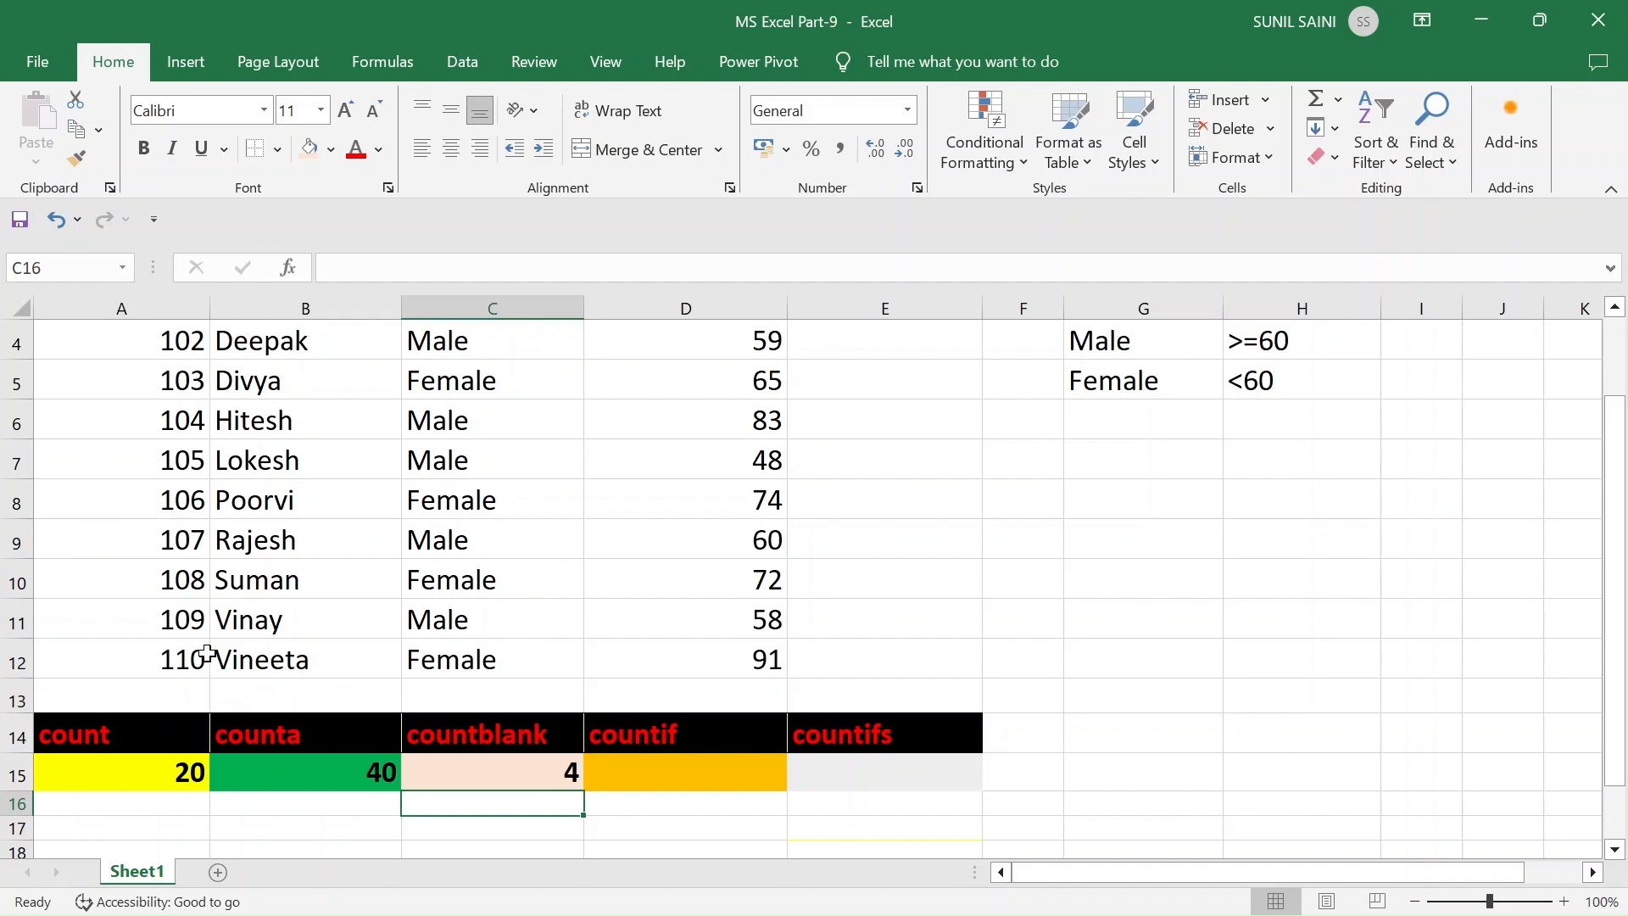
Enter =COUNTIF(C3:C12,"Male") in cell D15 under the countif heading to count the male students in the Gender column.
scroll(385, 593, "up", 1)
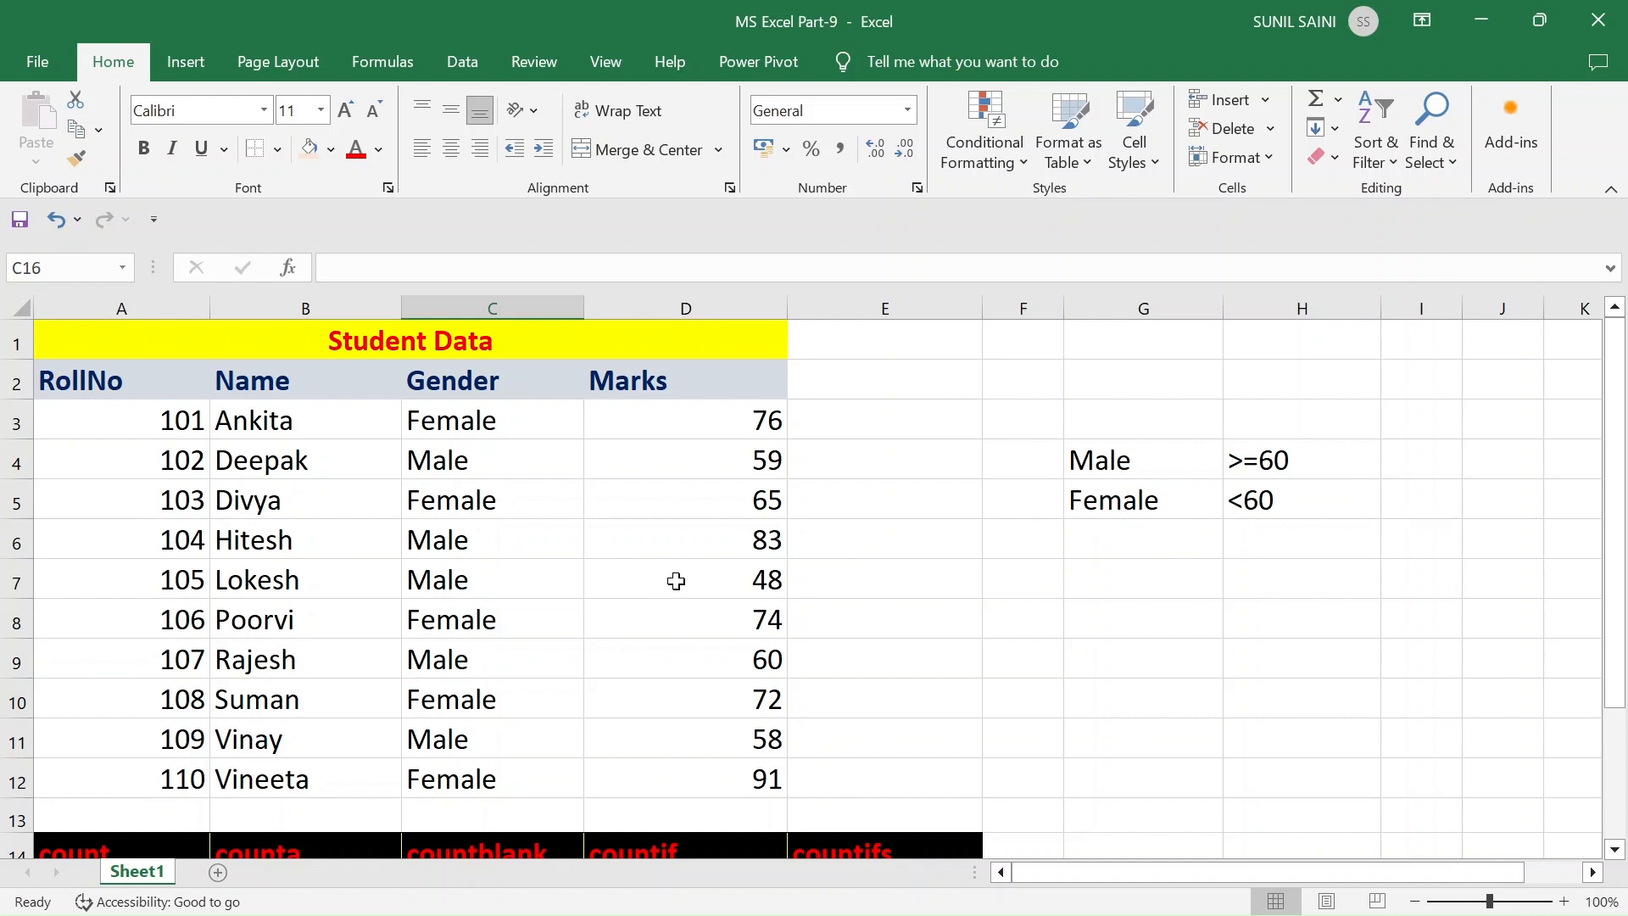
scroll(662, 559, "down", 1)
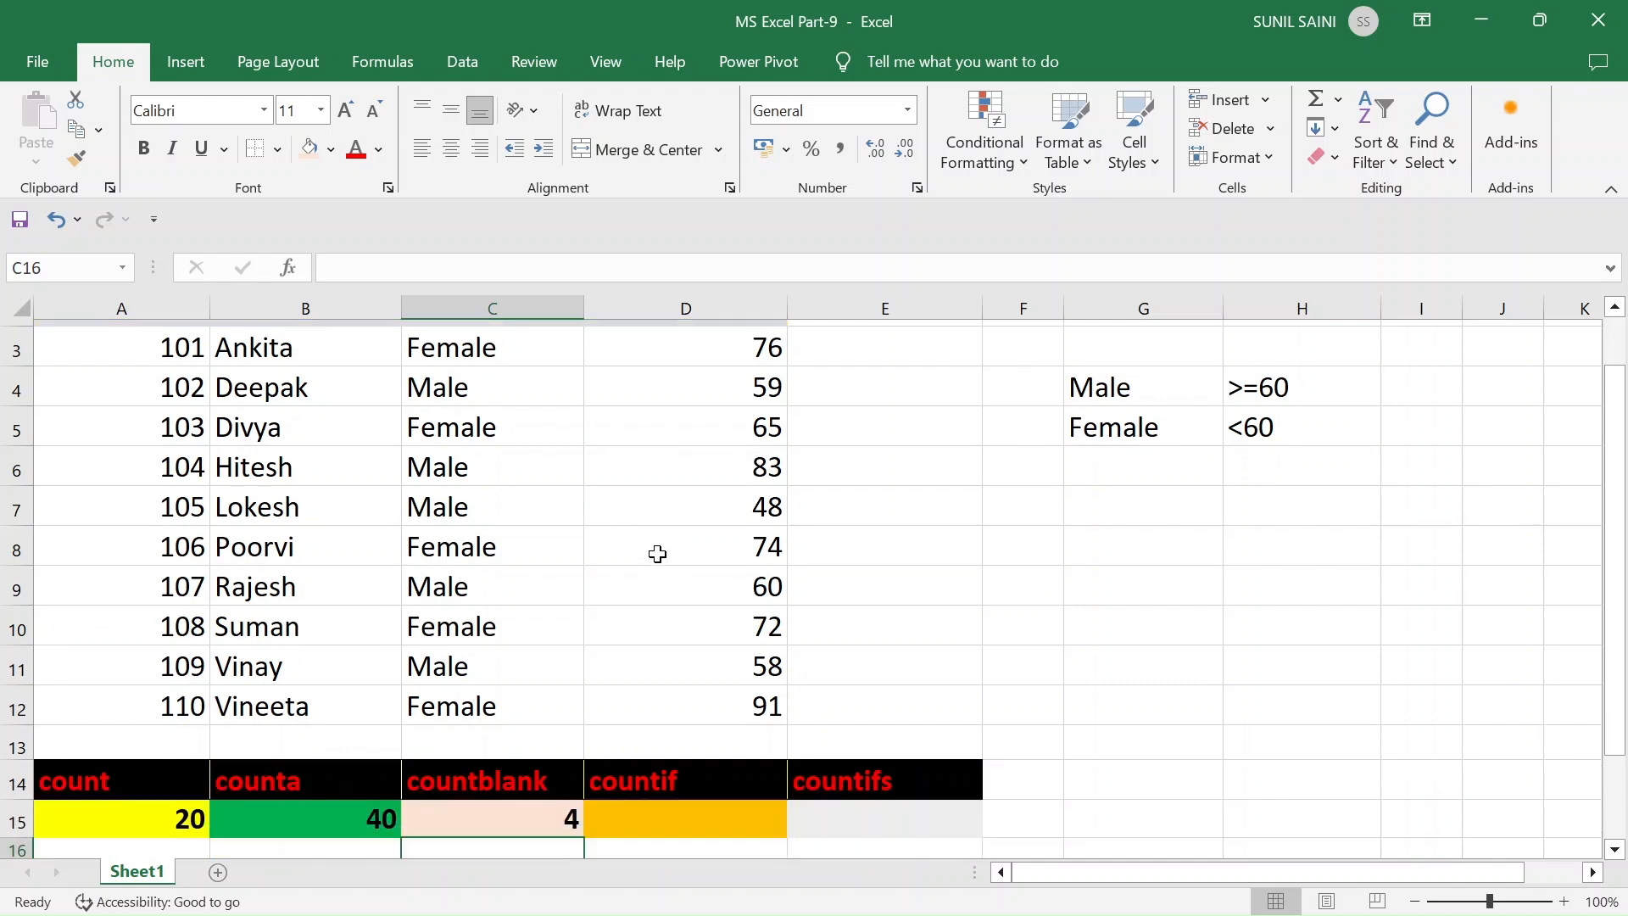
left_click(631, 765)
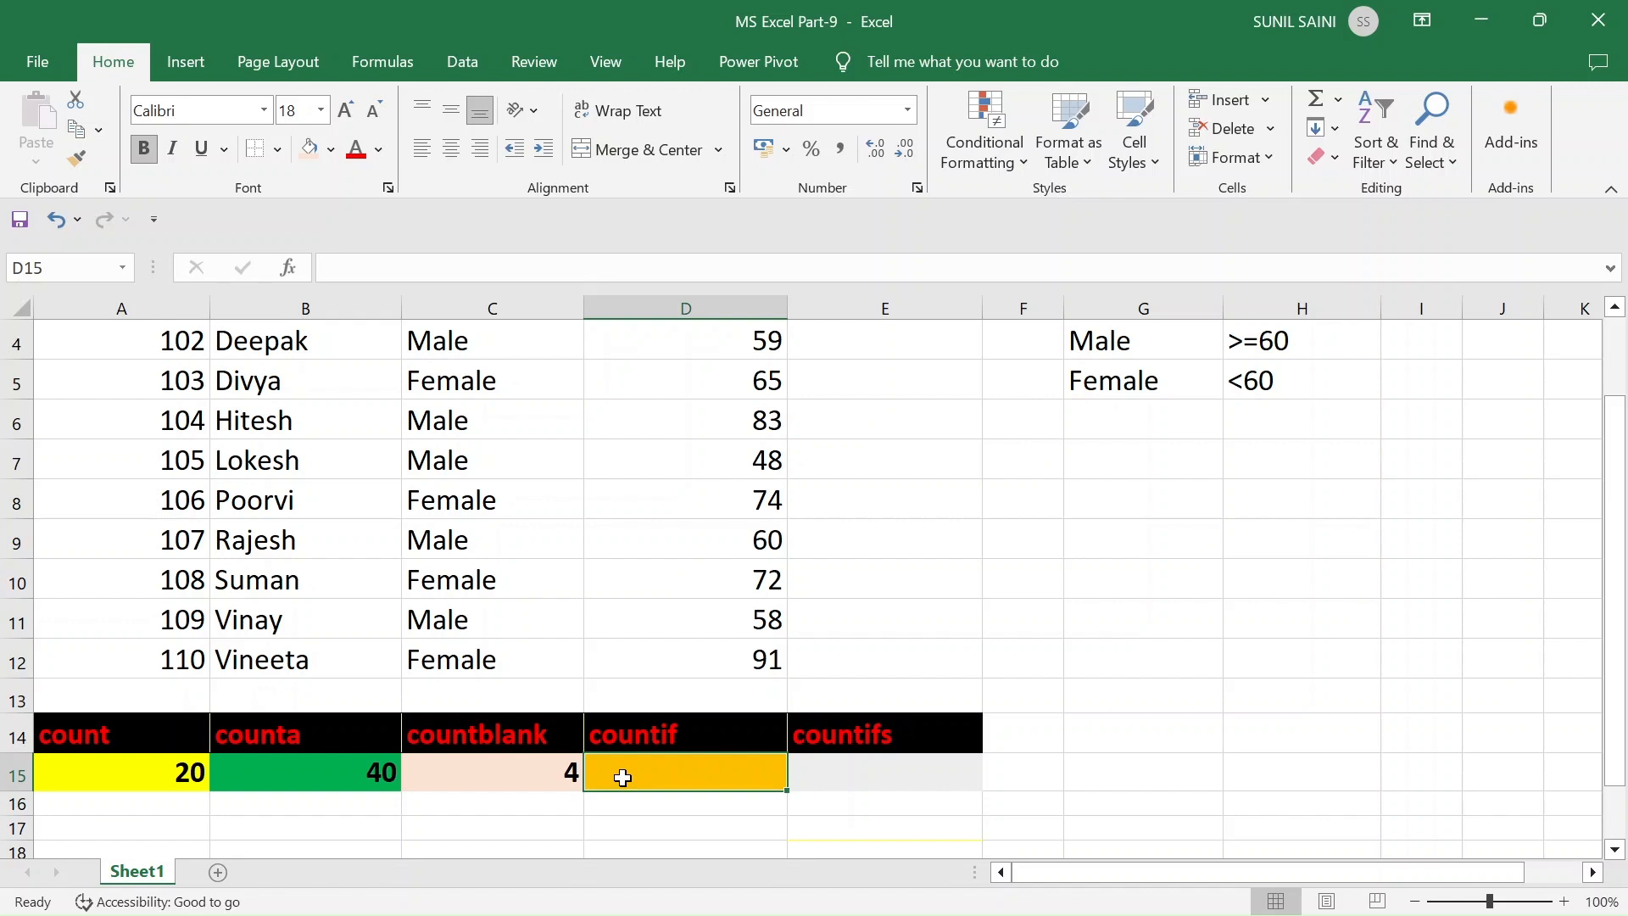
type("=")
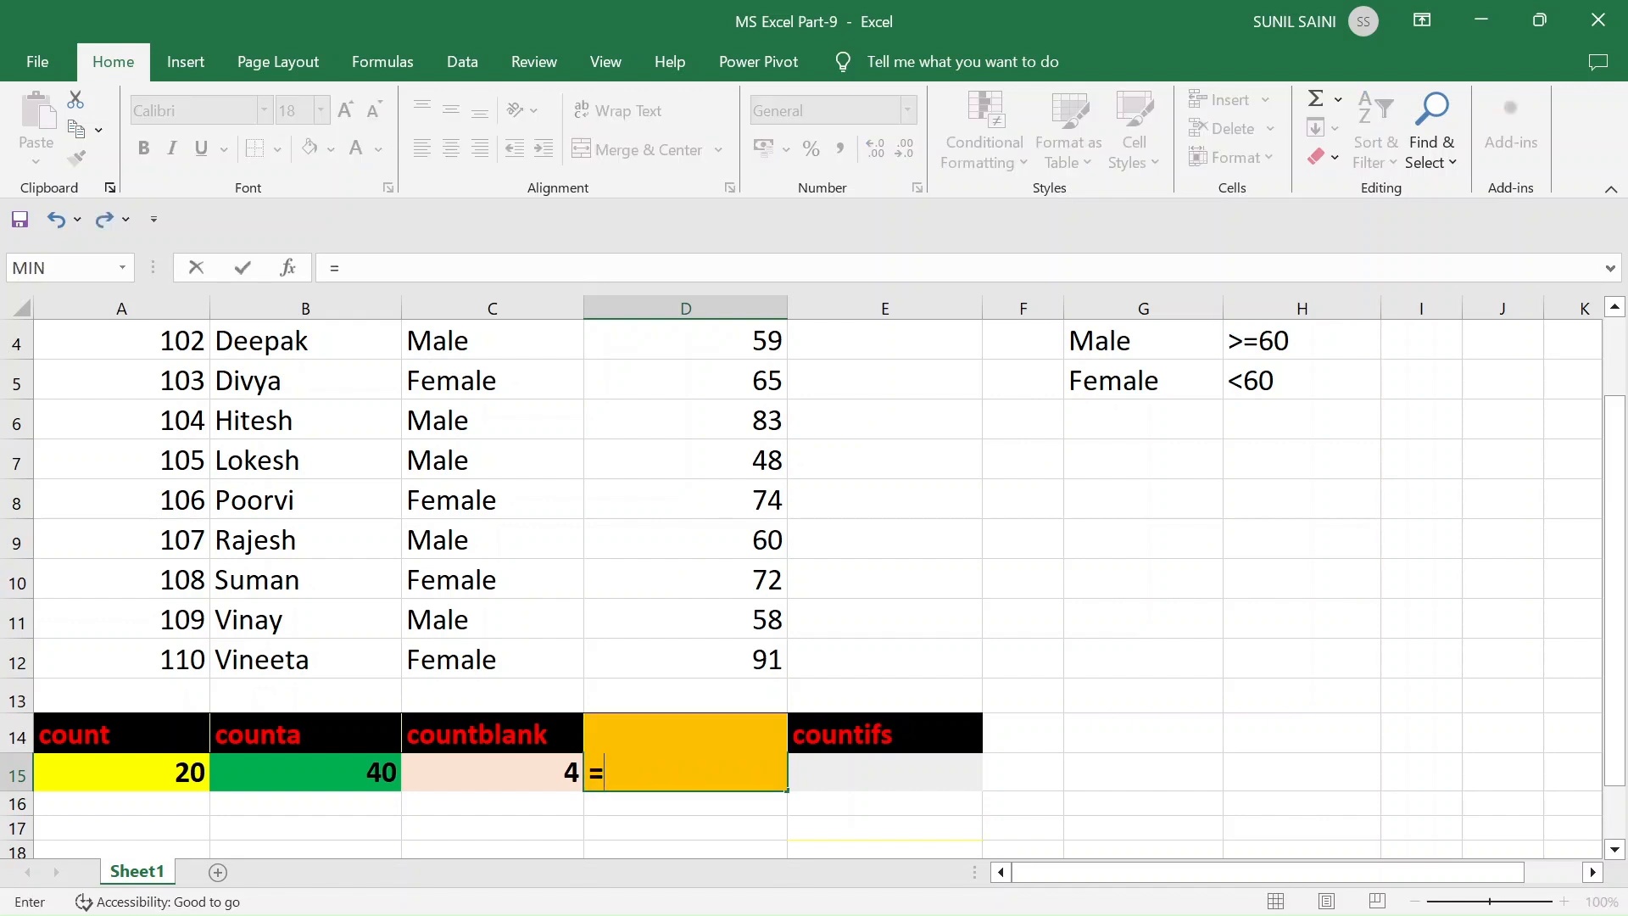
type("cou")
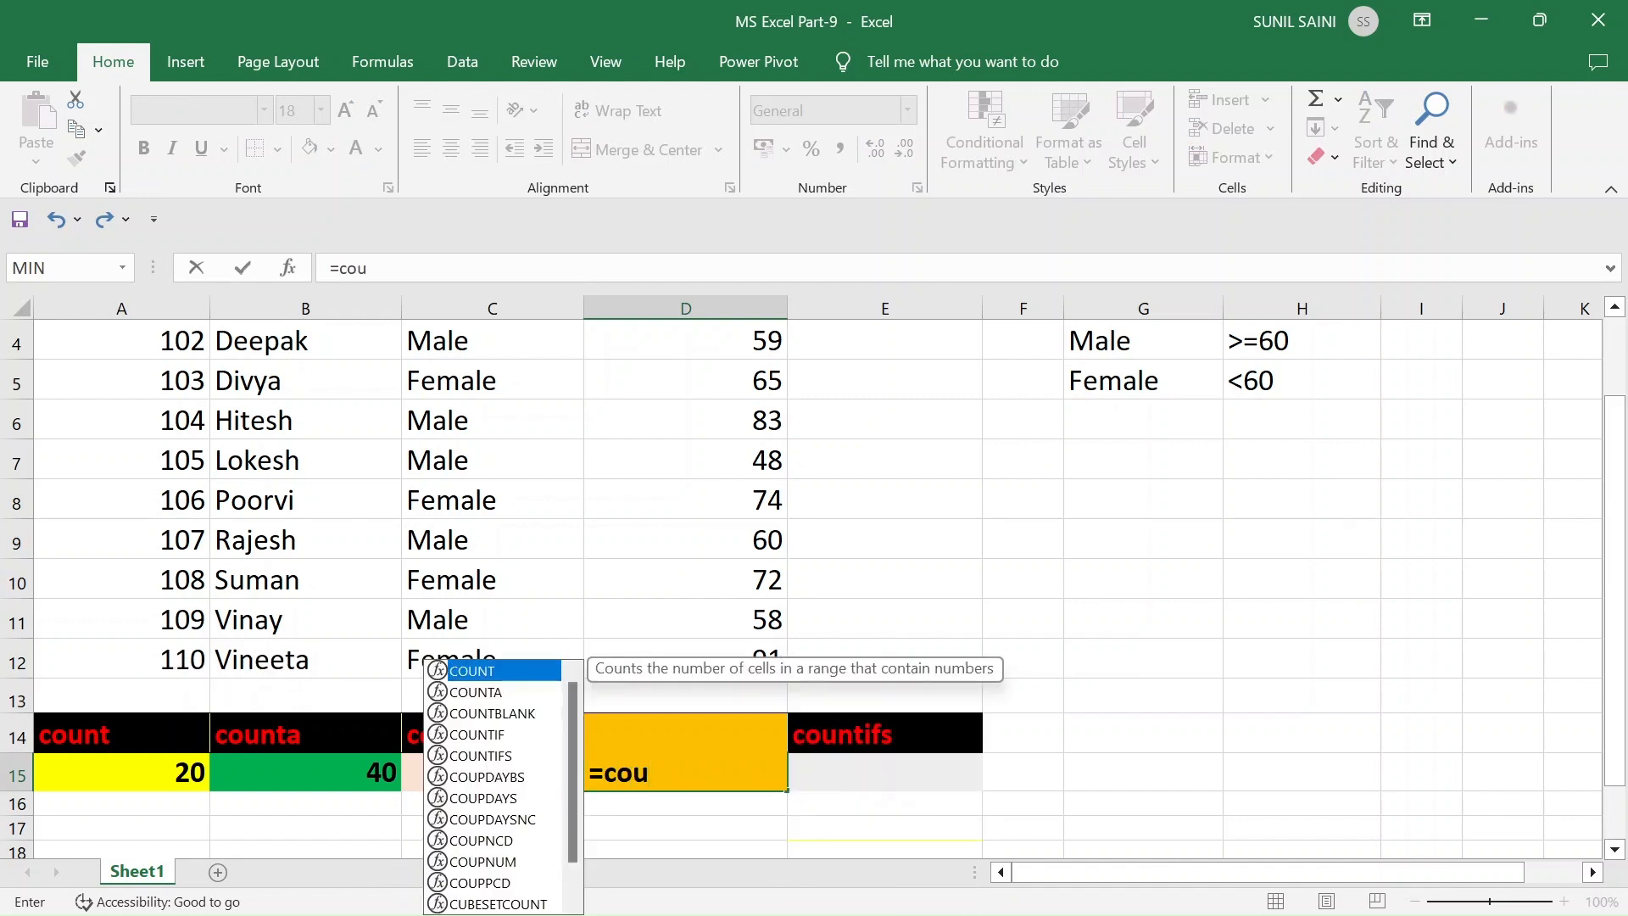
type("ntif")
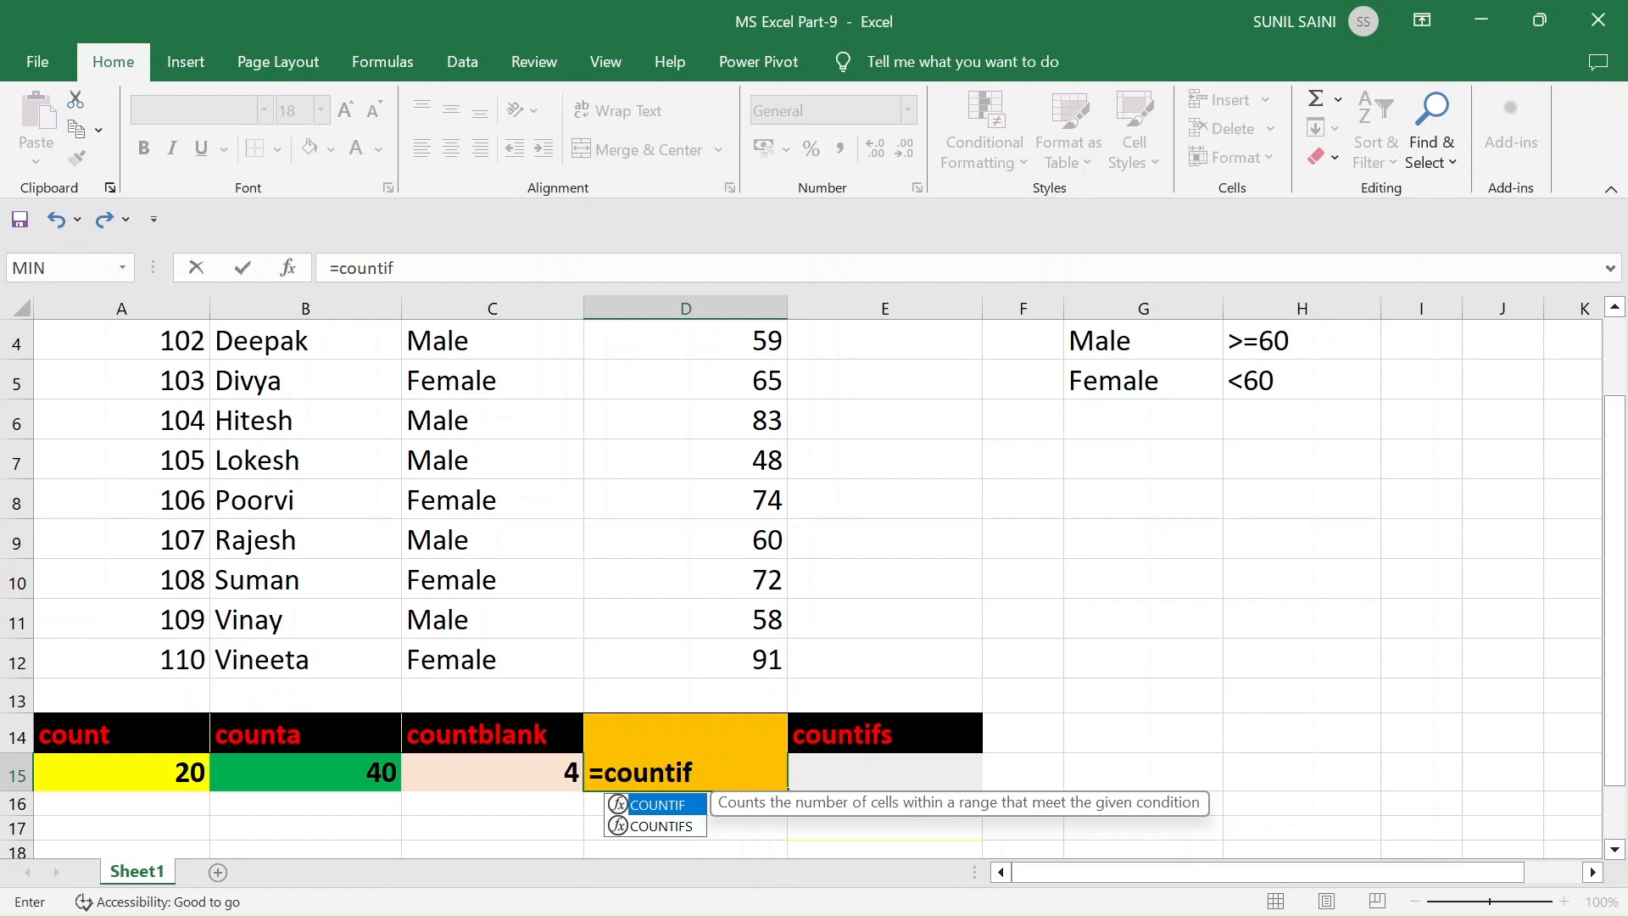
type("(")
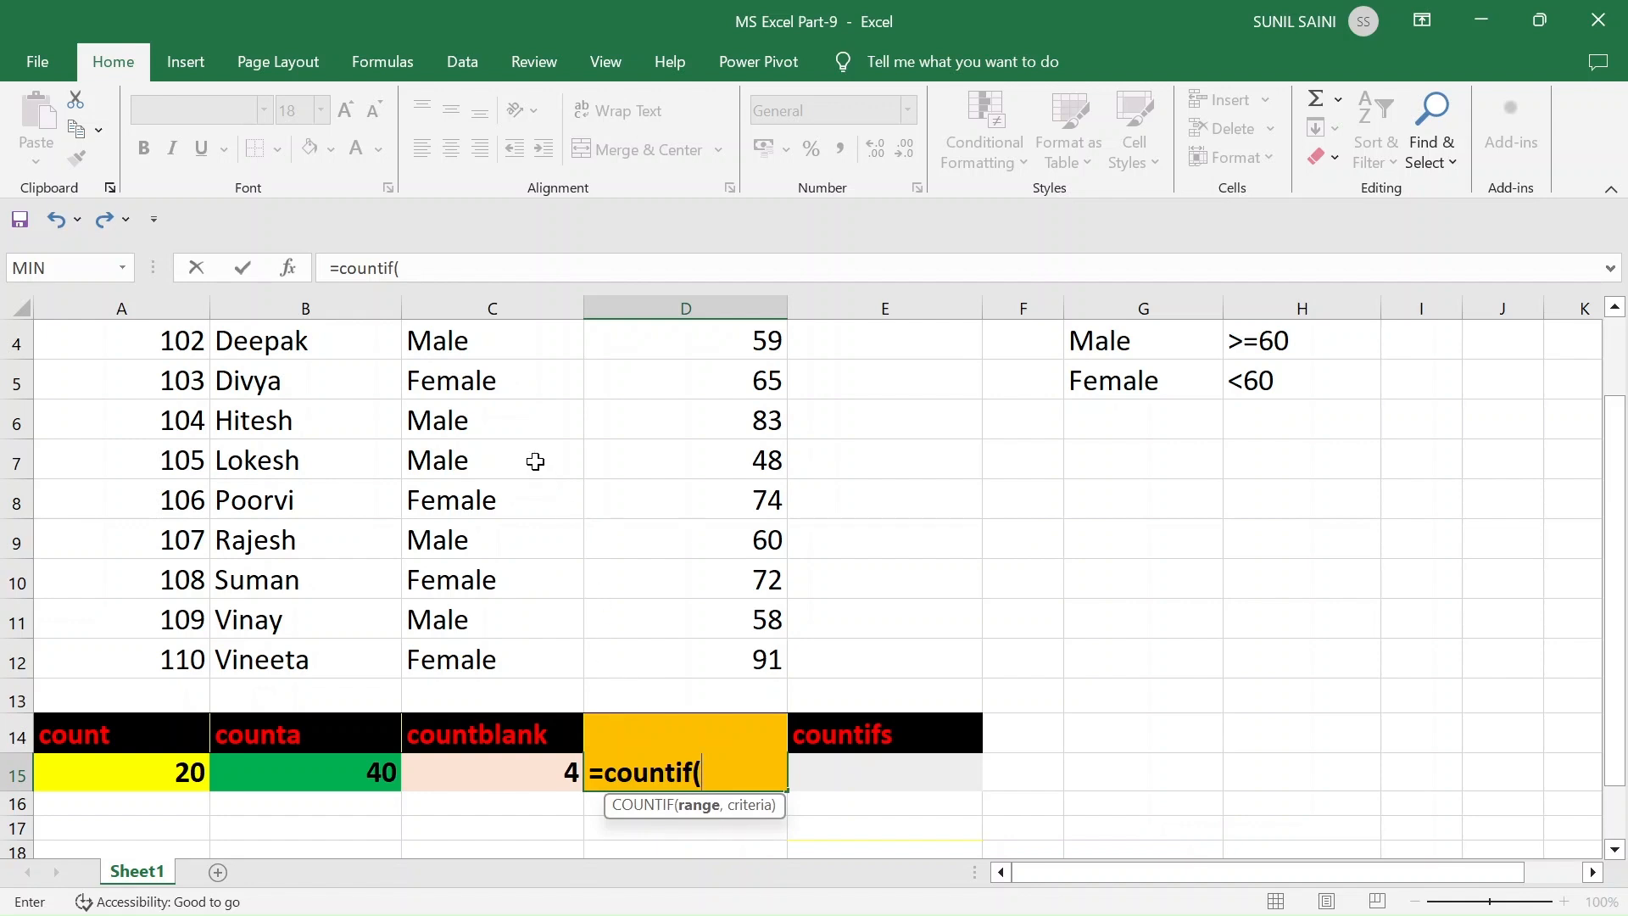
scroll(534, 458, "up", 1)
left_click_drag(512, 422, 479, 782)
scroll(830, 645, "down", 1)
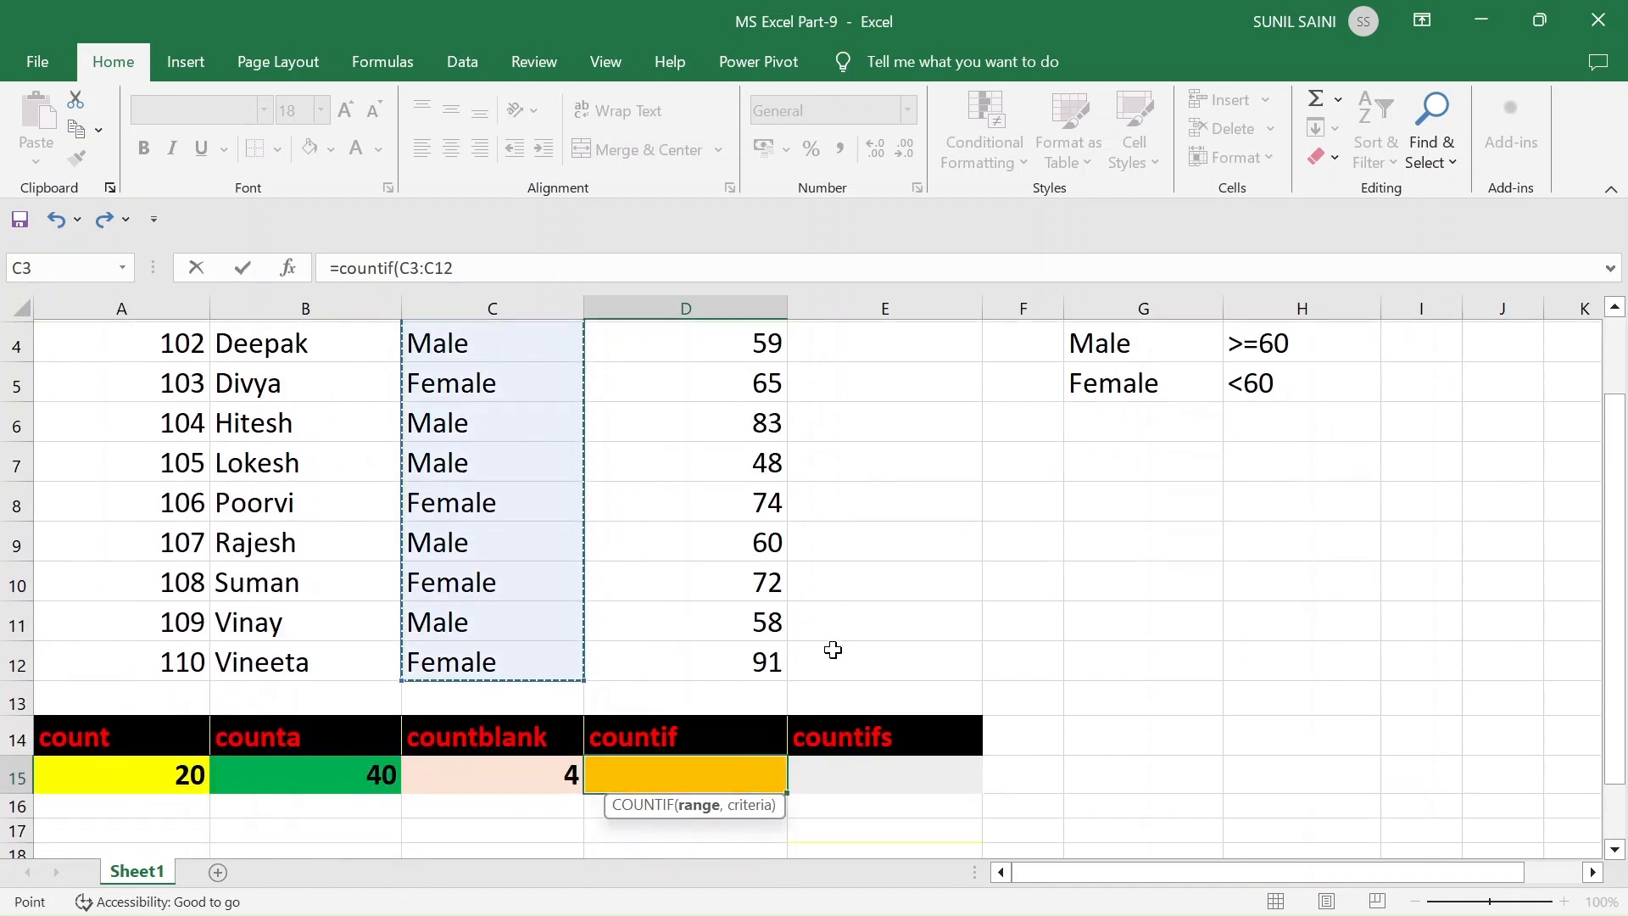
type(",")
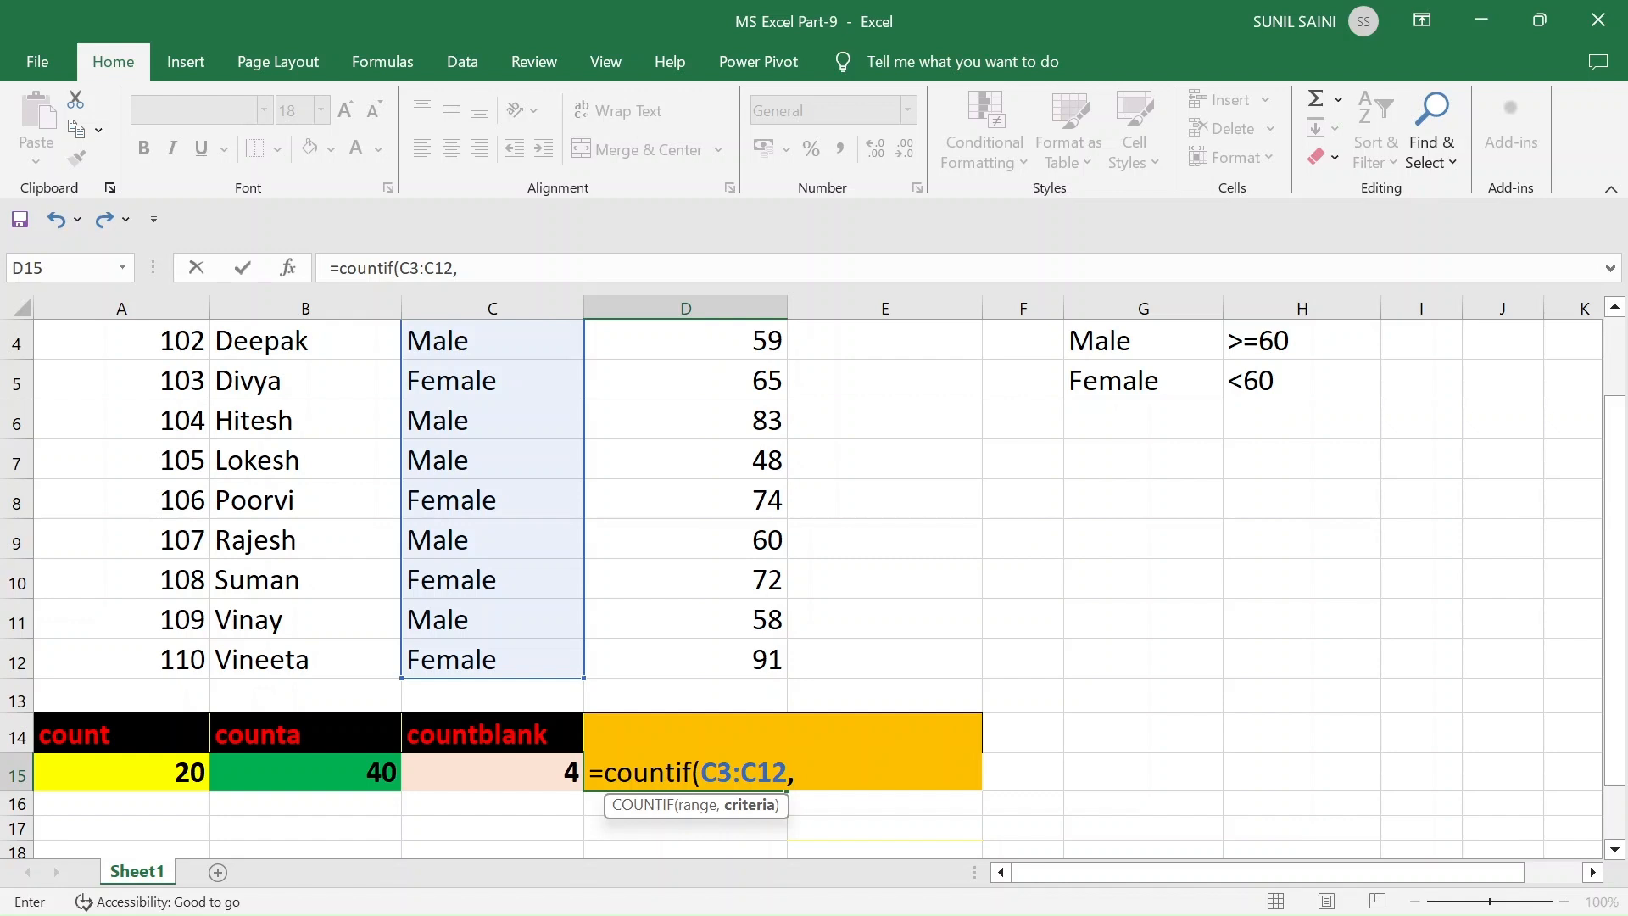
type("\"Male")
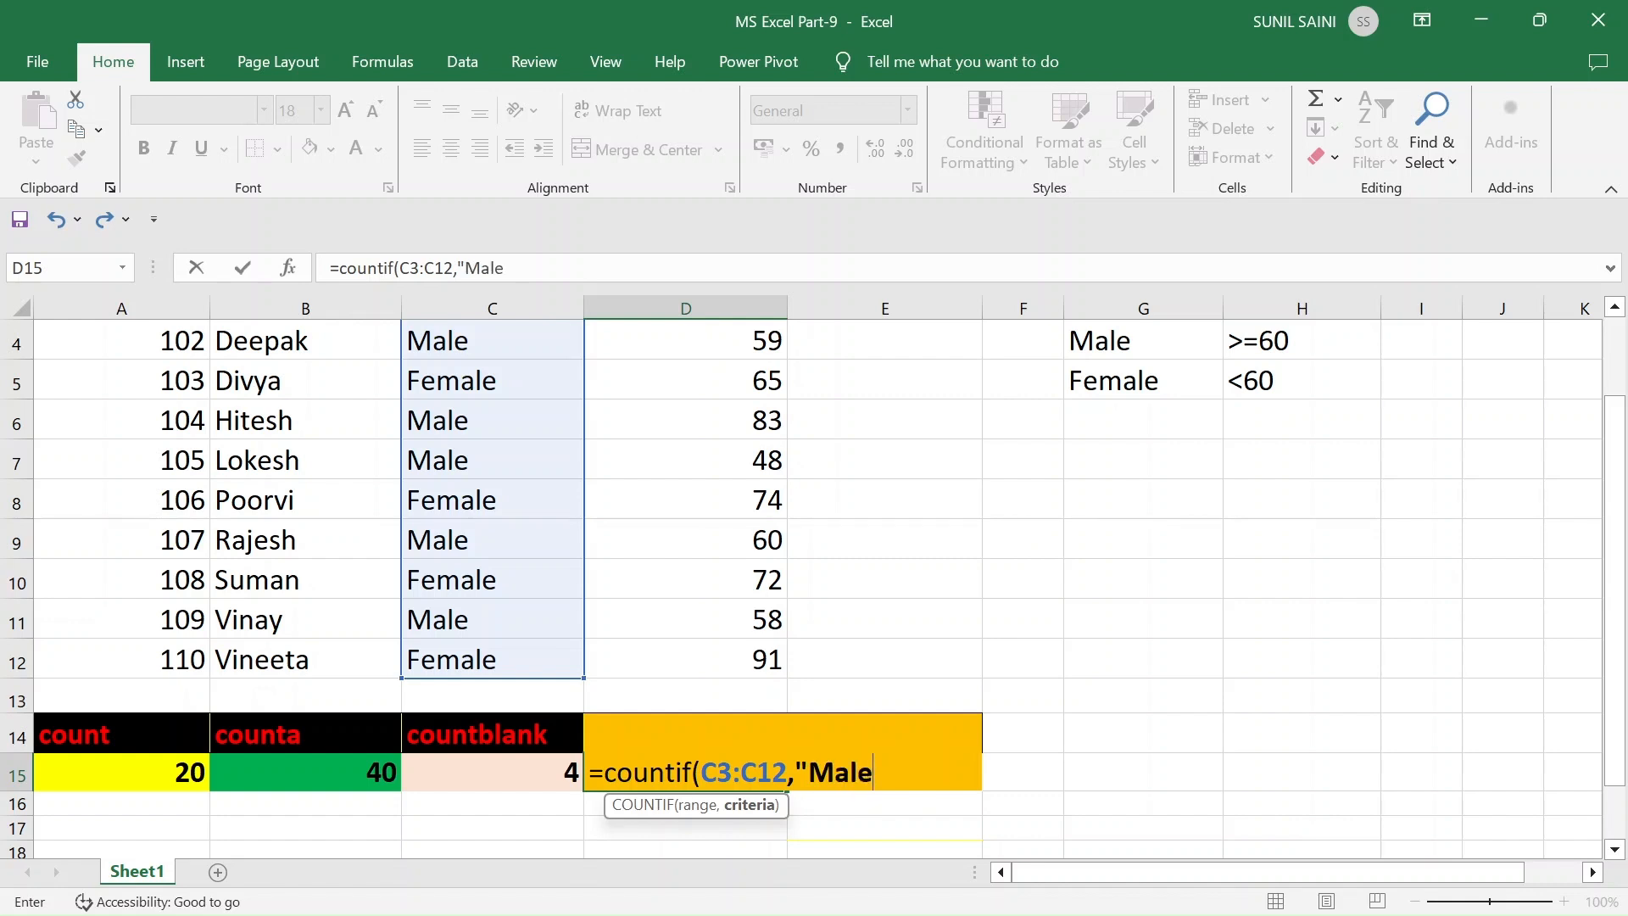
type("\")")
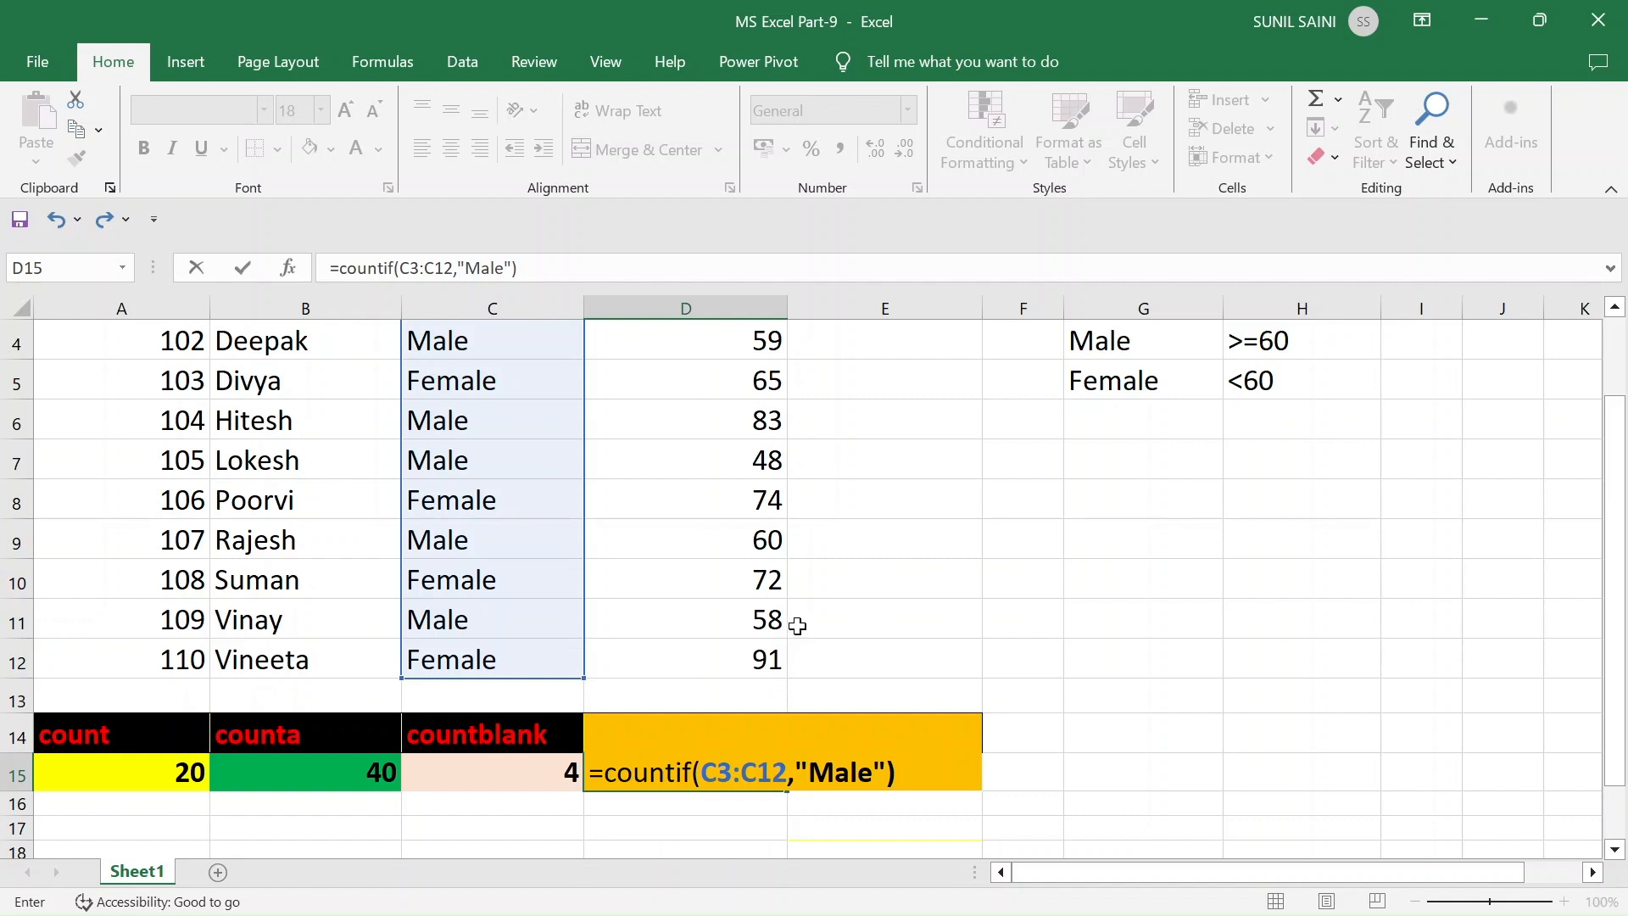
scroll(796, 627, "up", 1)
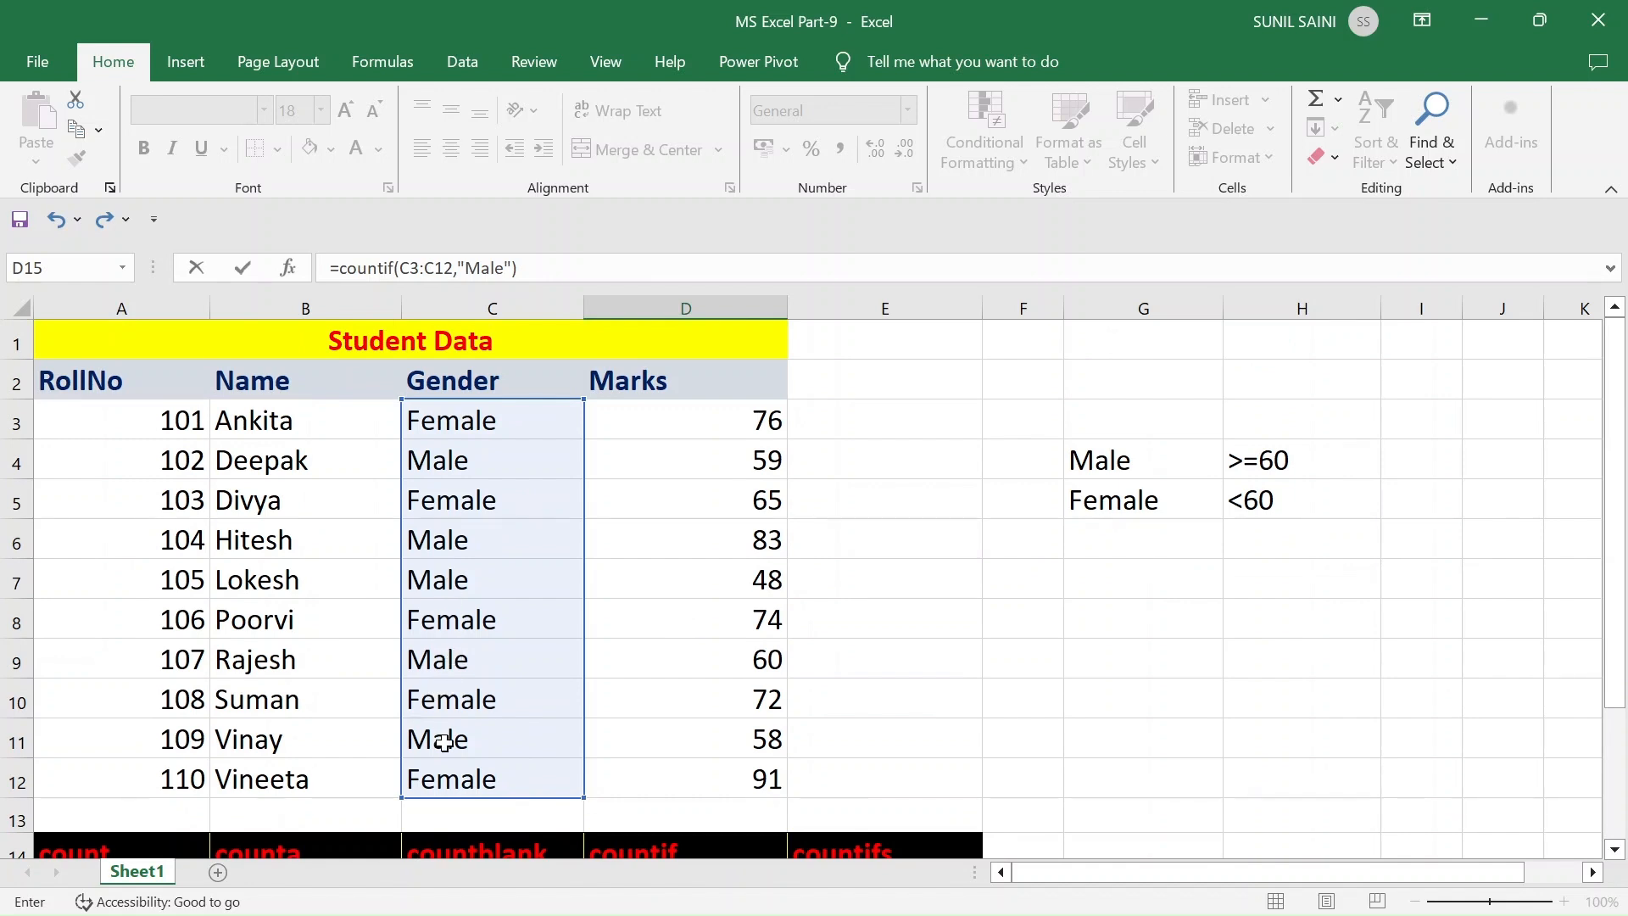
scroll(563, 654, "down", 1)
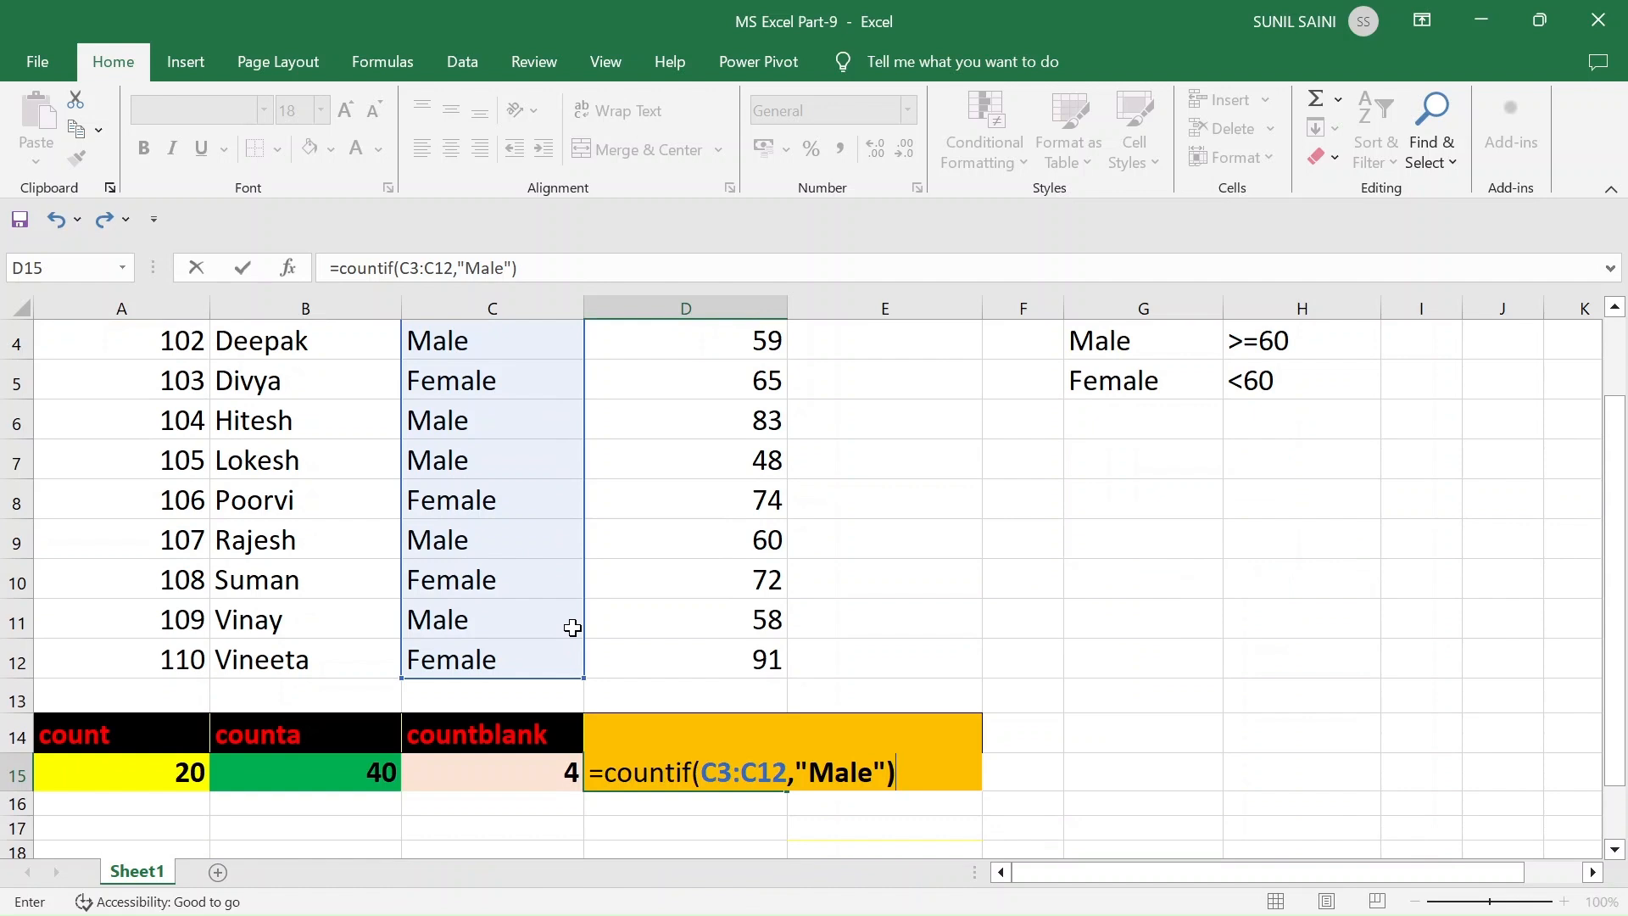
key("Return")
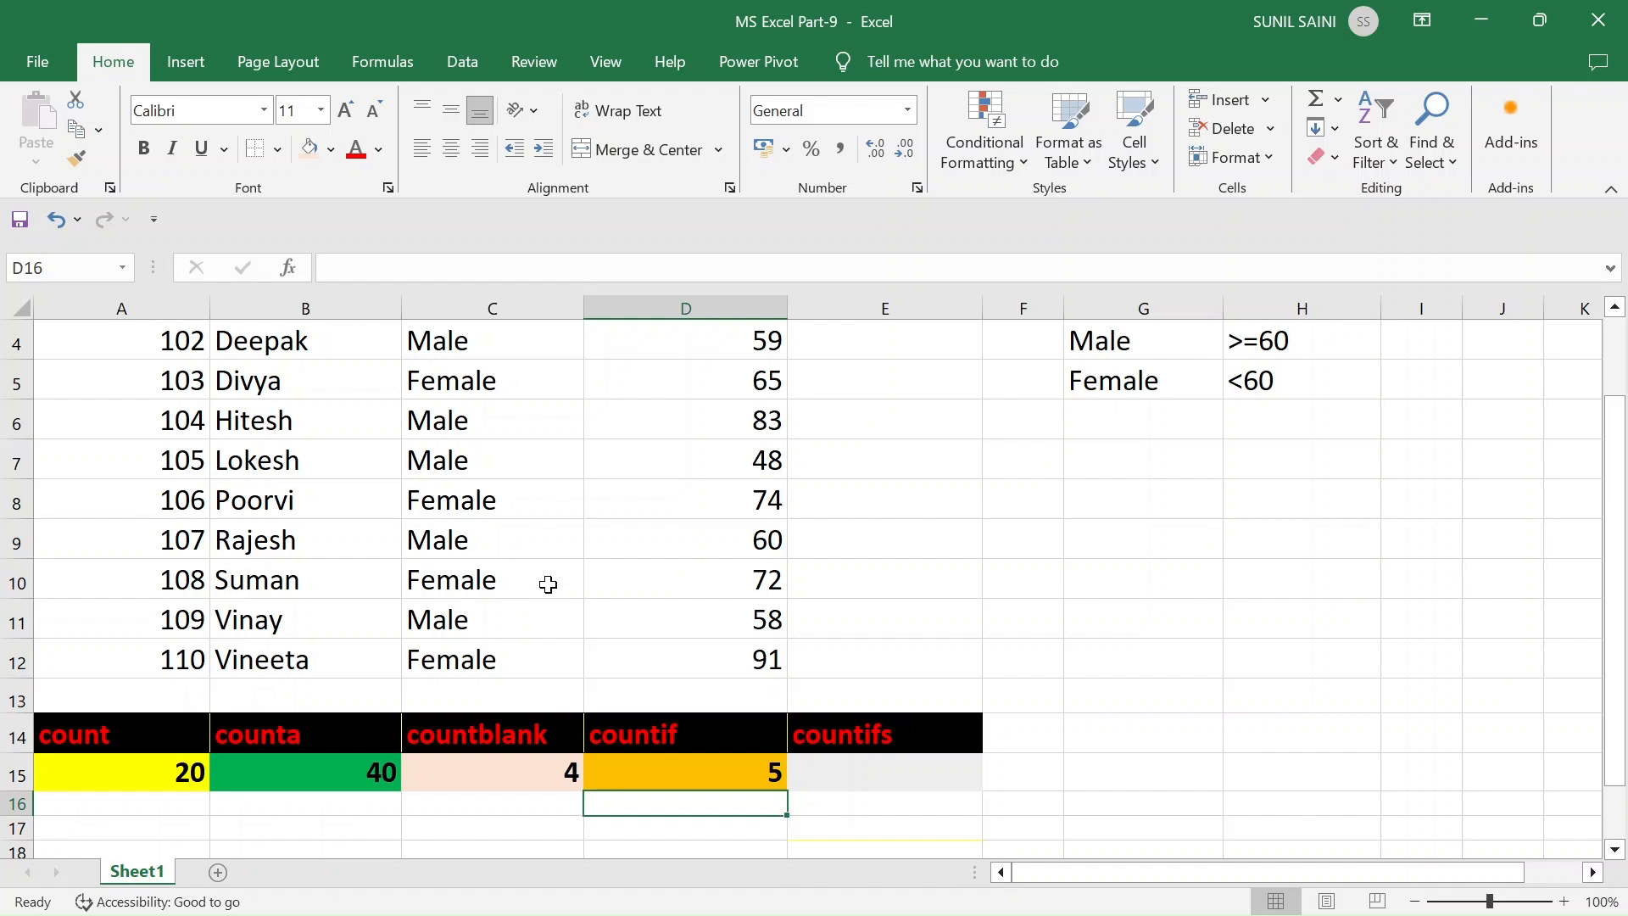
Change the criterion of the COUNTIF formula in D15 to "Female" so it counts the female students.
left_click(678, 773)
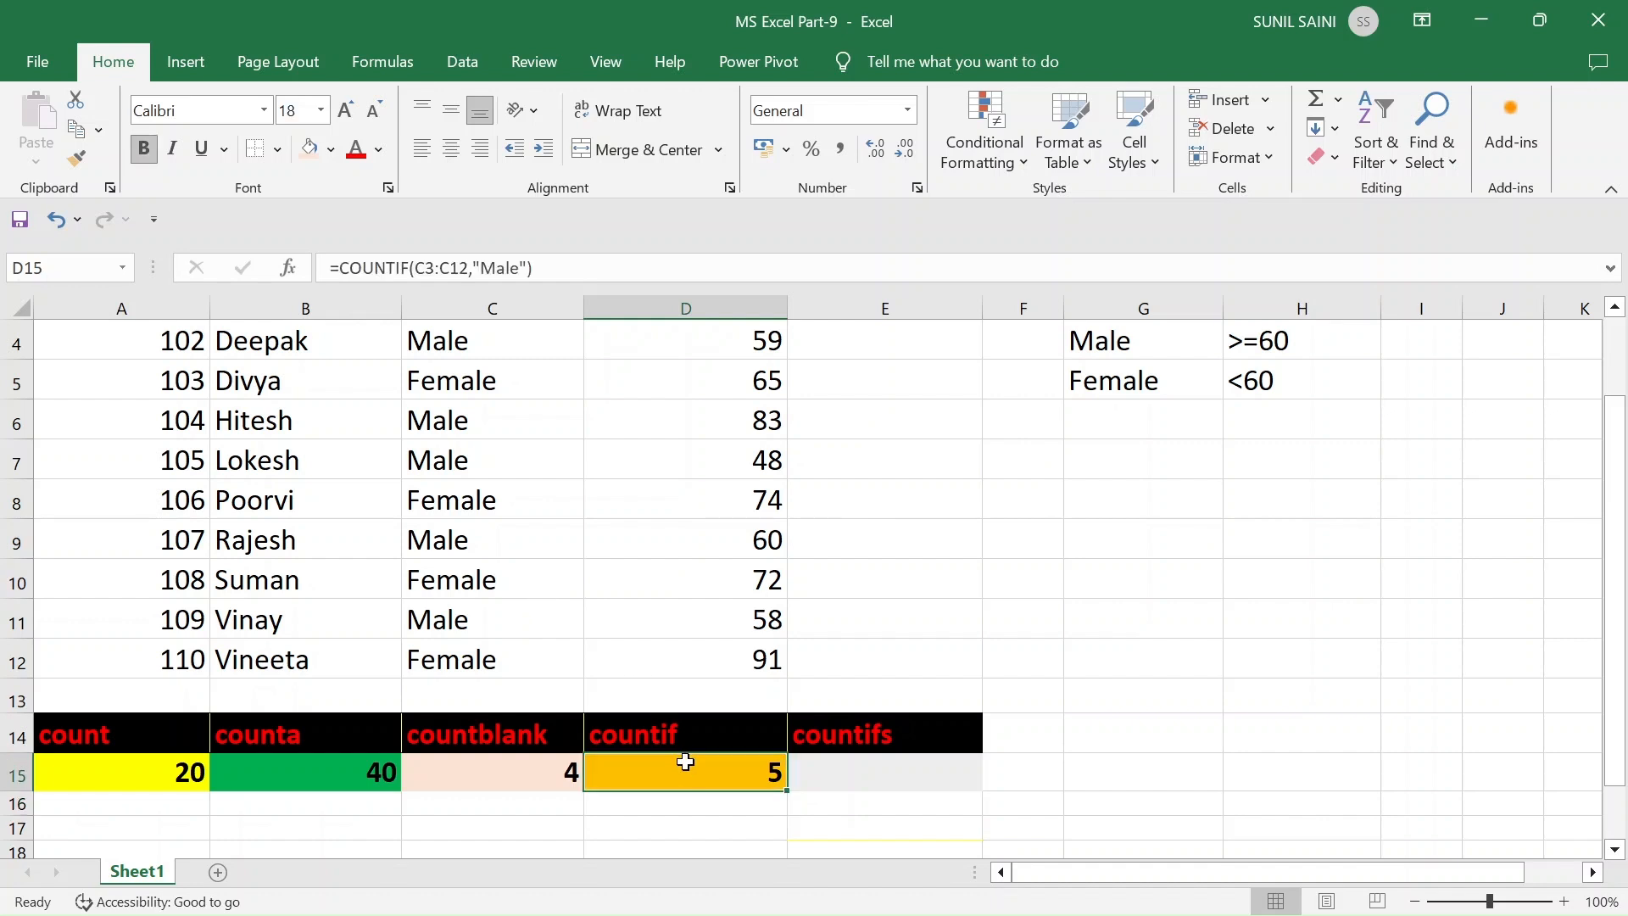
left_click(471, 658)
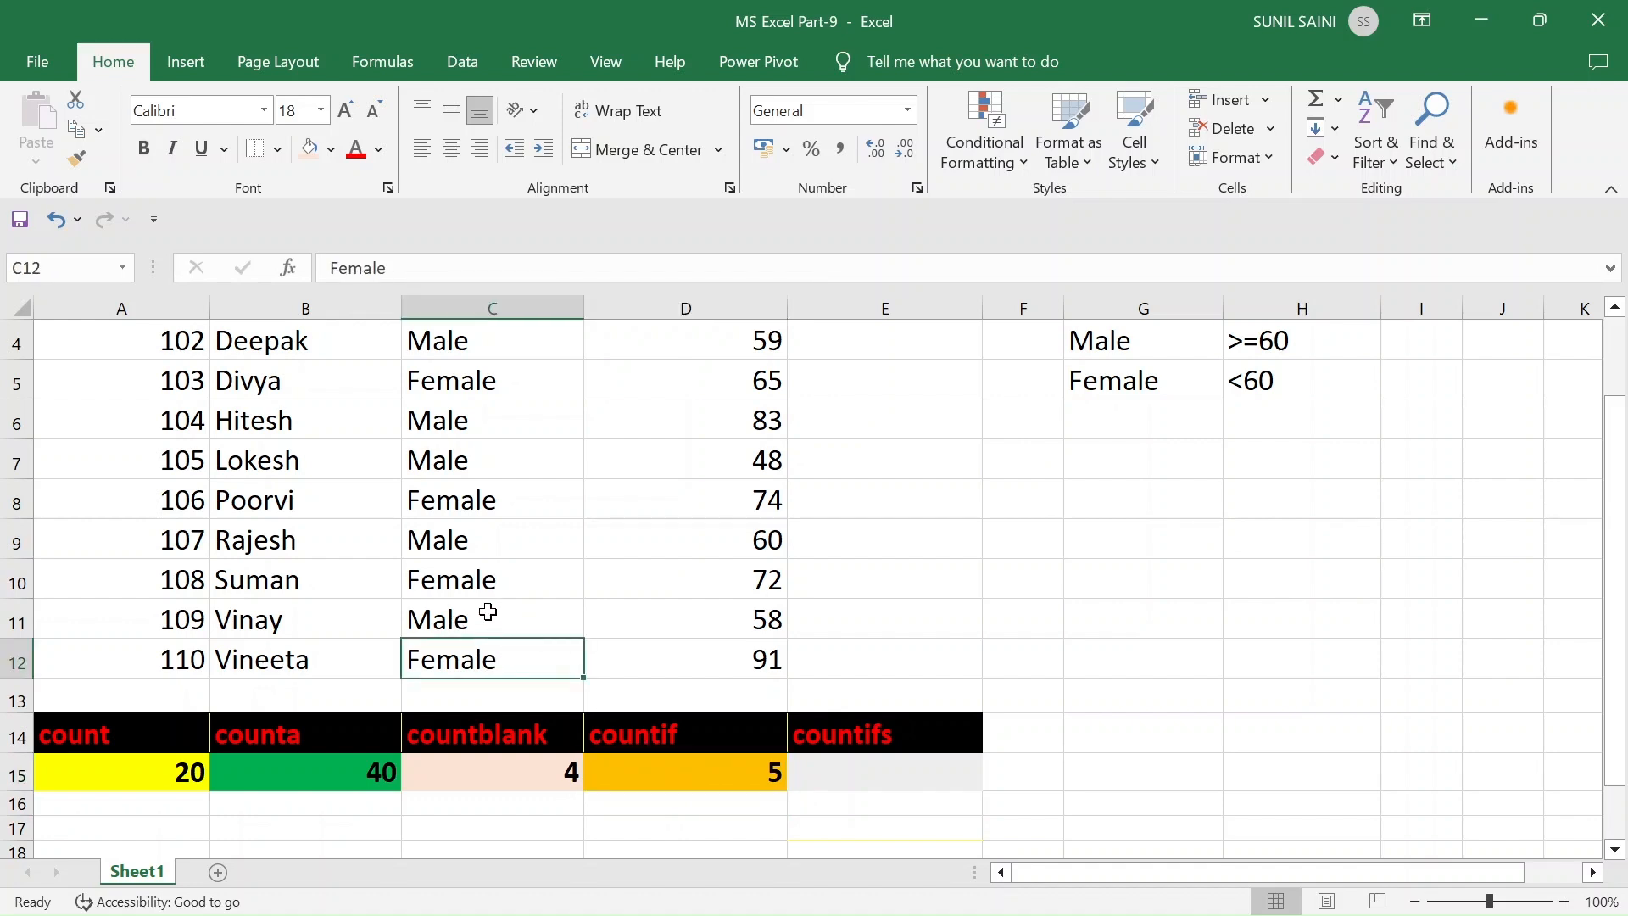
left_click(774, 789)
double_click(774, 790)
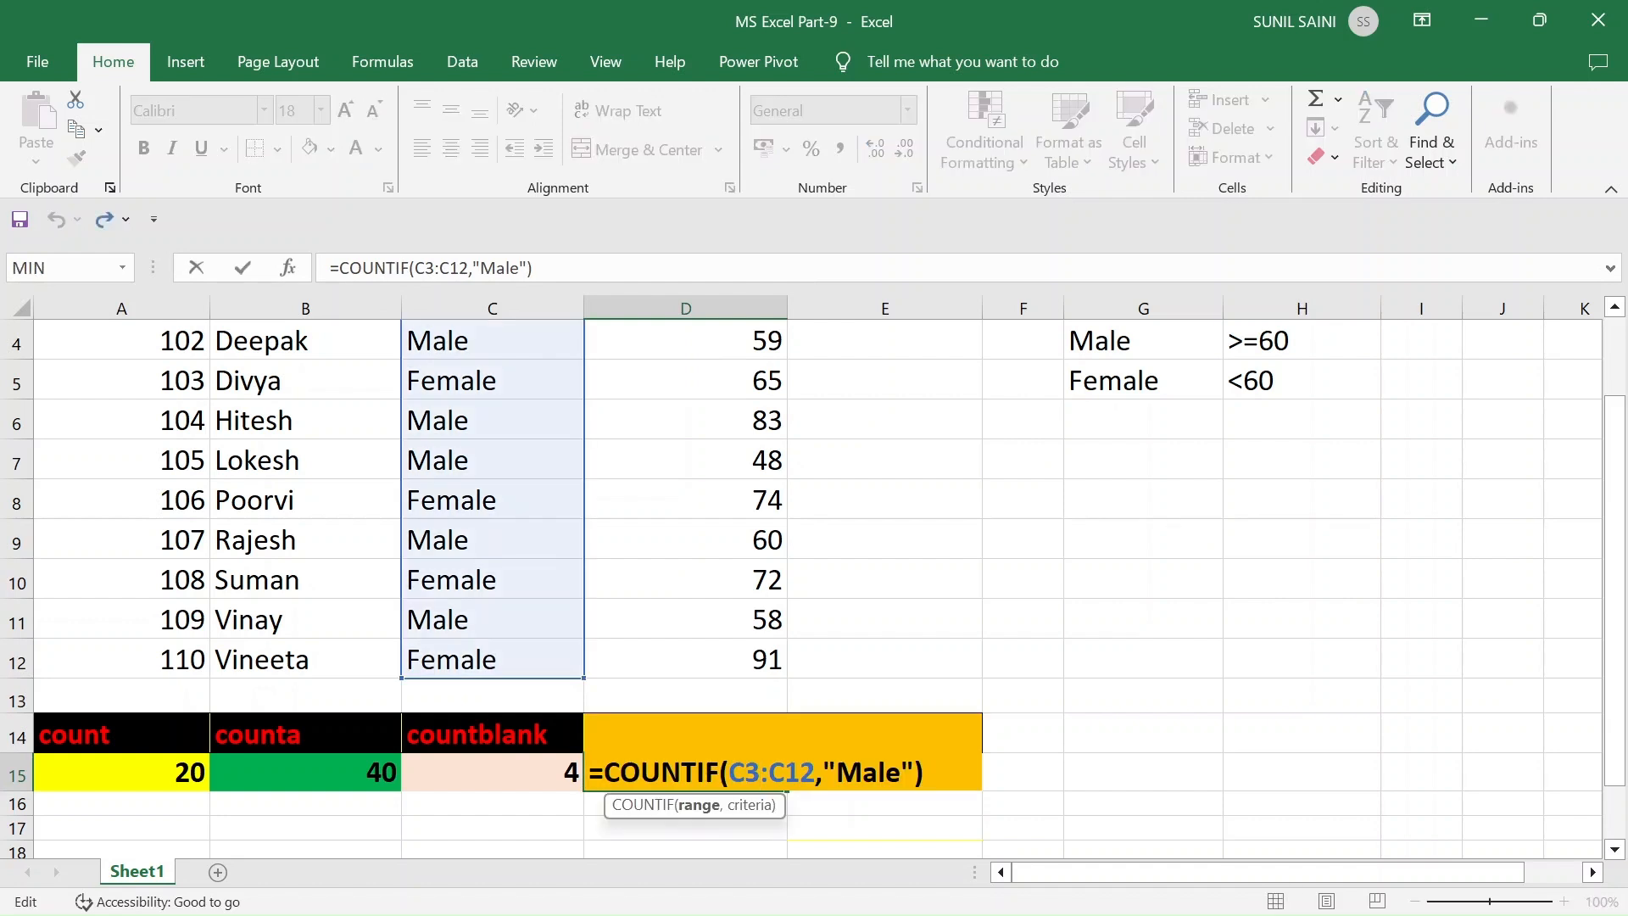
left_click(901, 772)
key("BackSpace")
key("BackSpace")
key("BackSpace")
key("BackSpace")
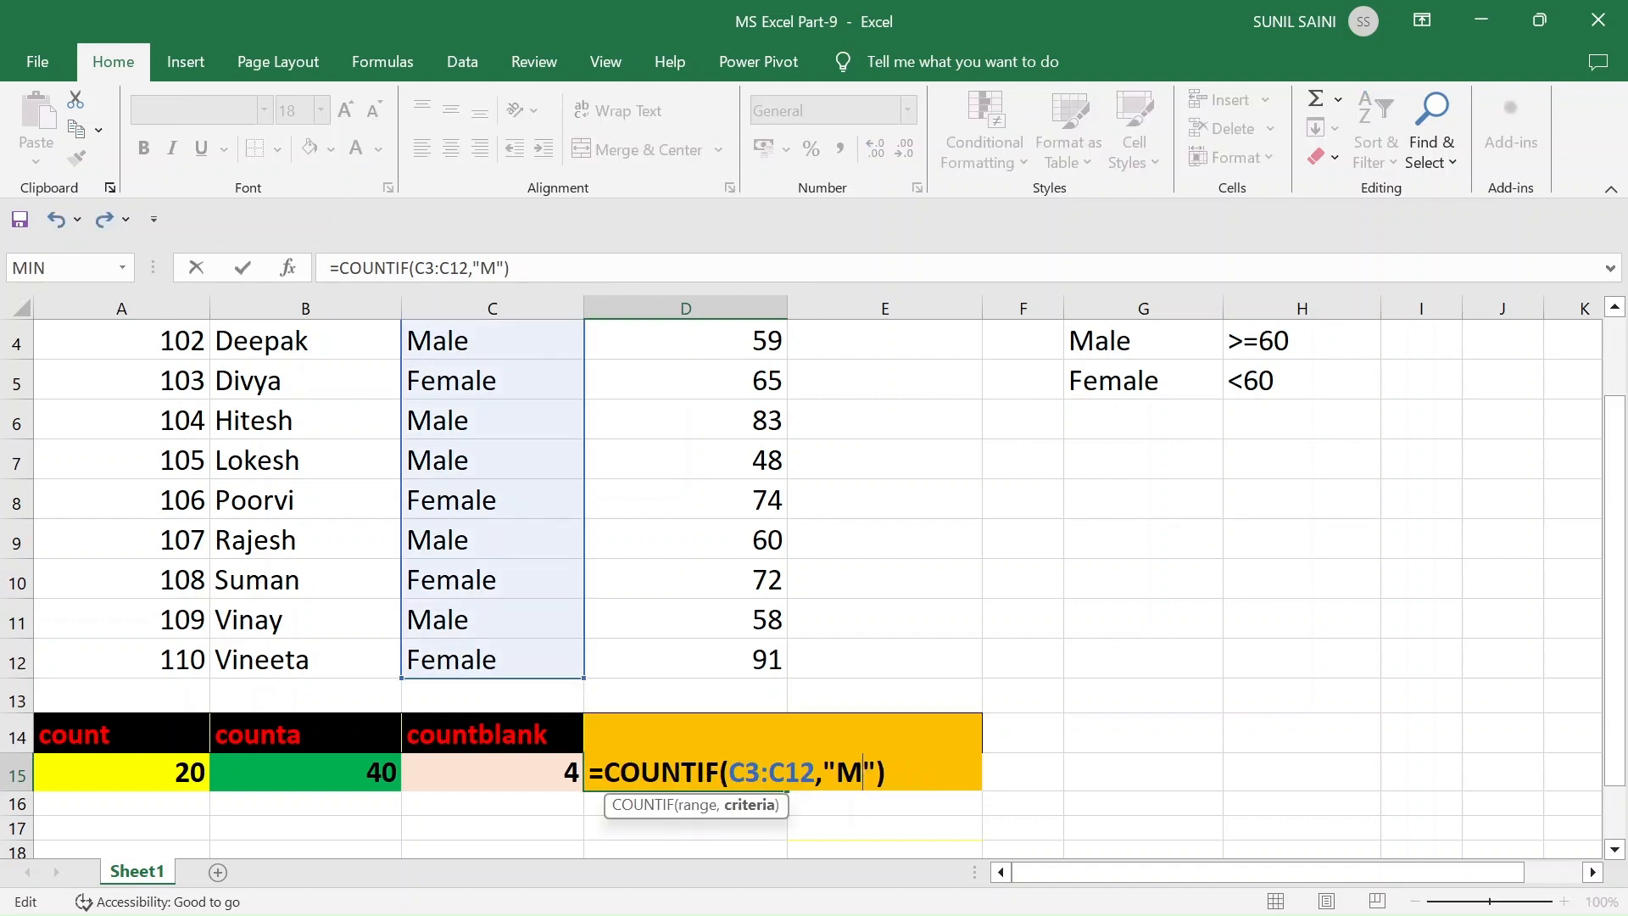
type("Female")
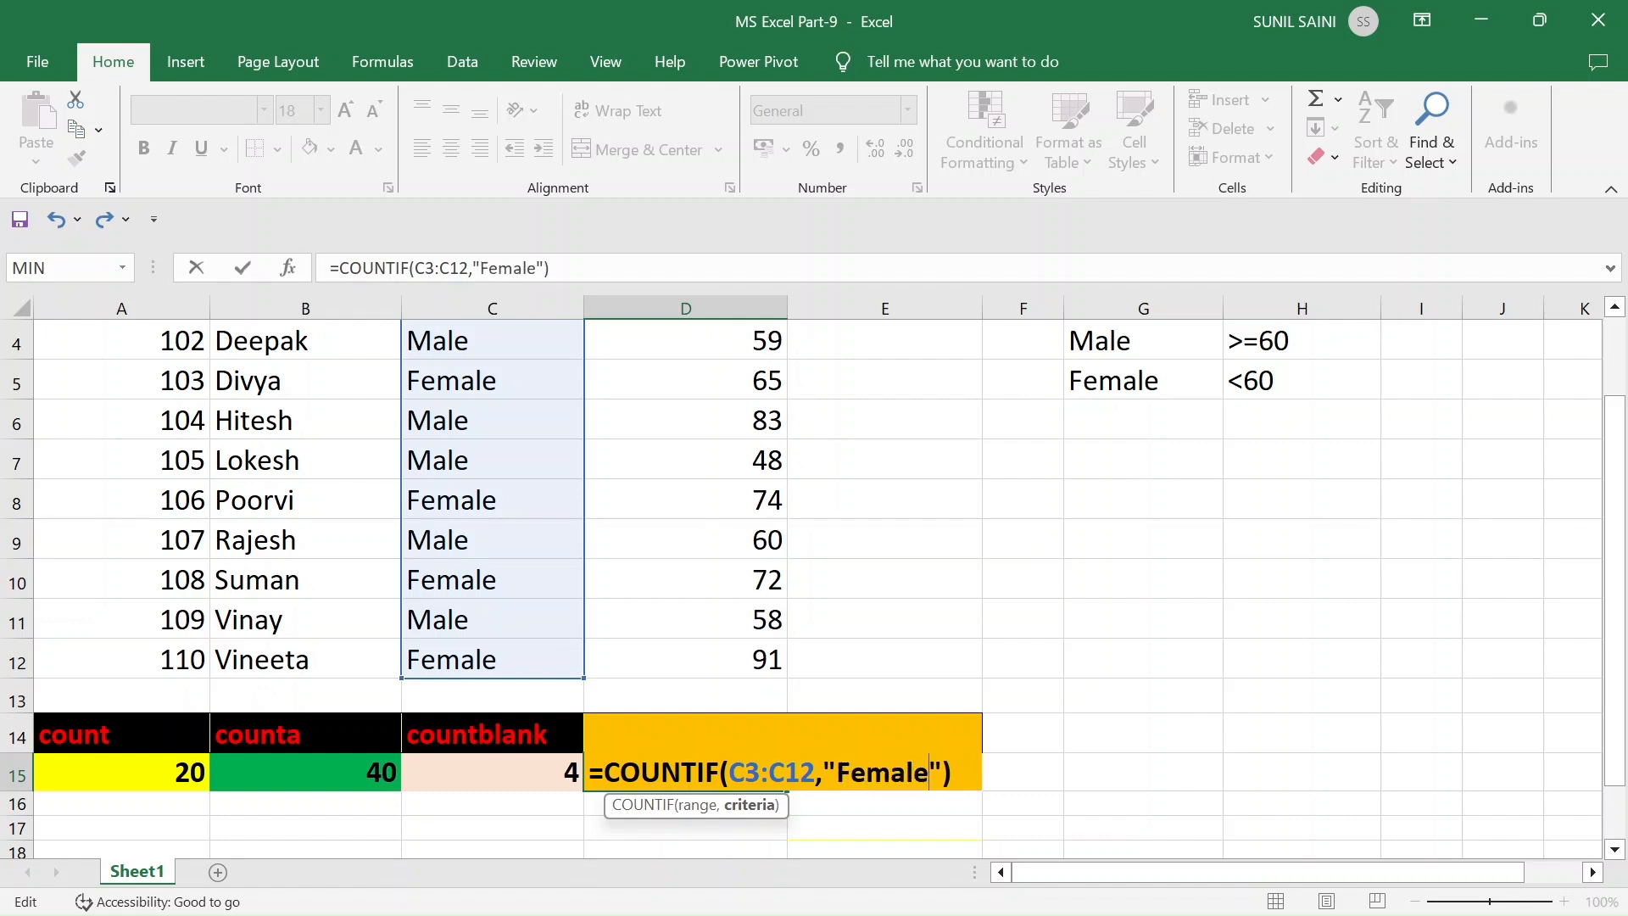
key("Return")
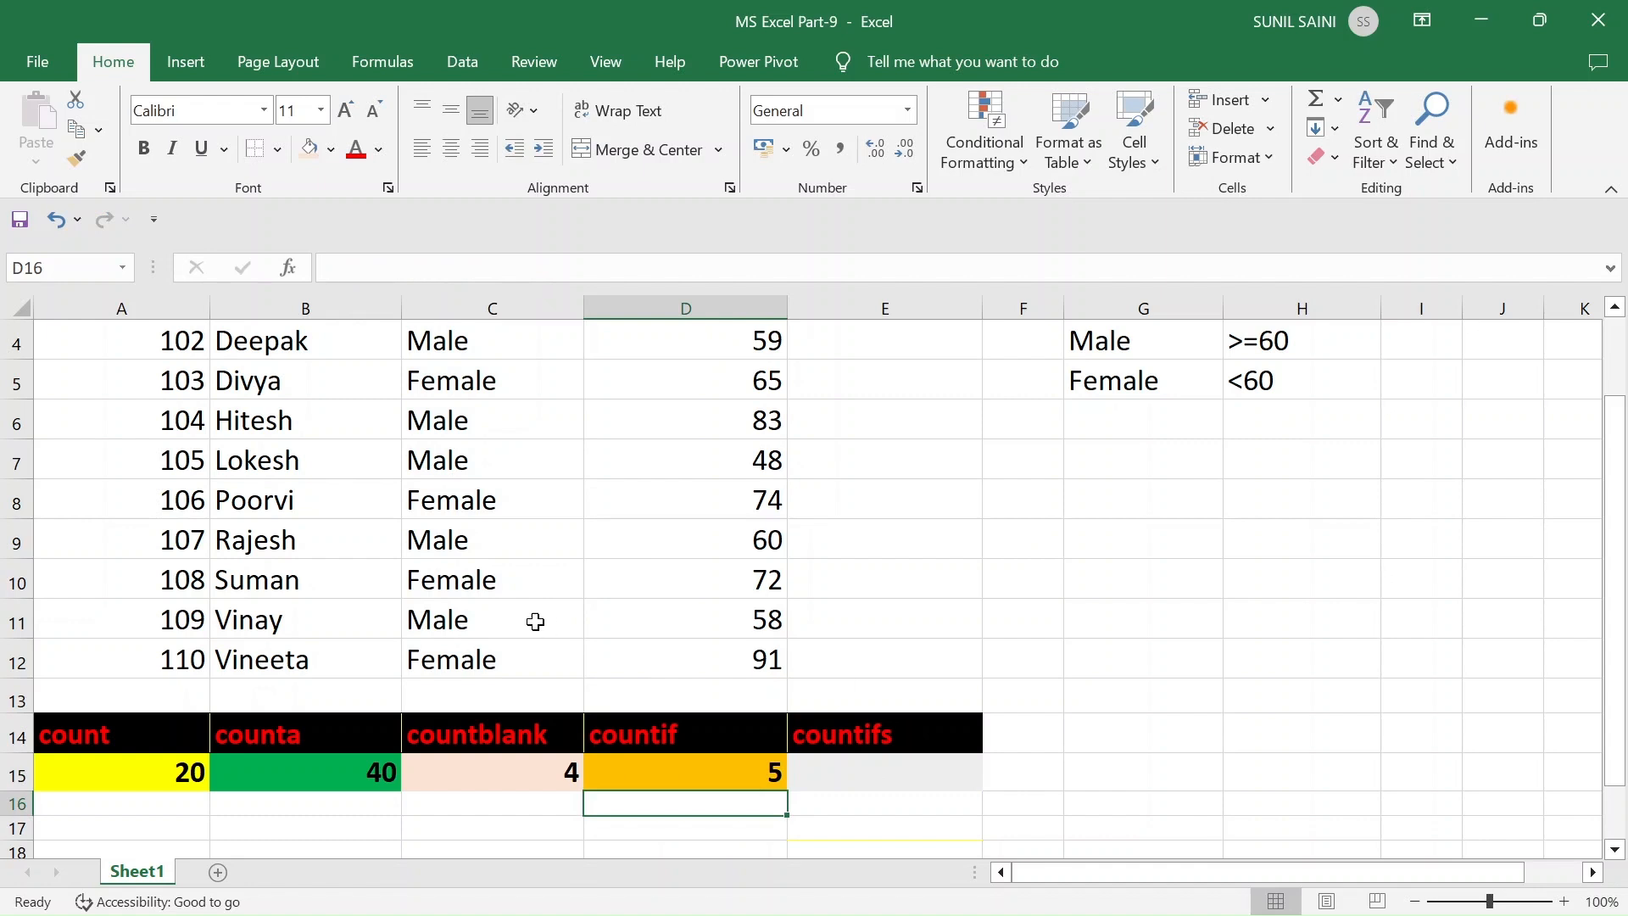
left_click(475, 621)
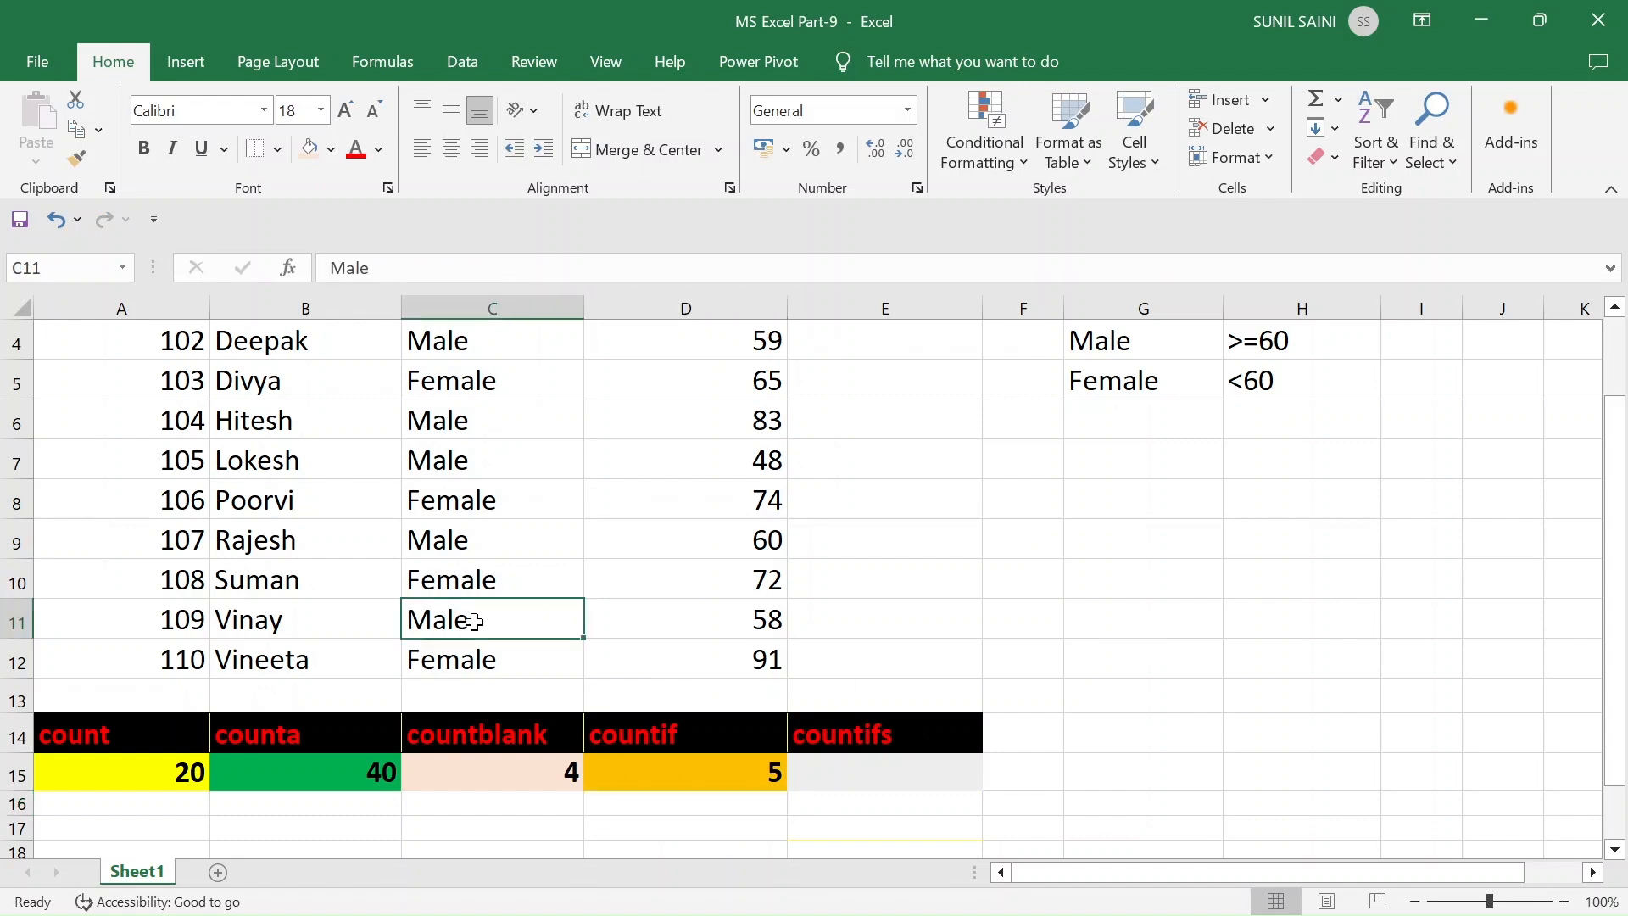
key("Left")
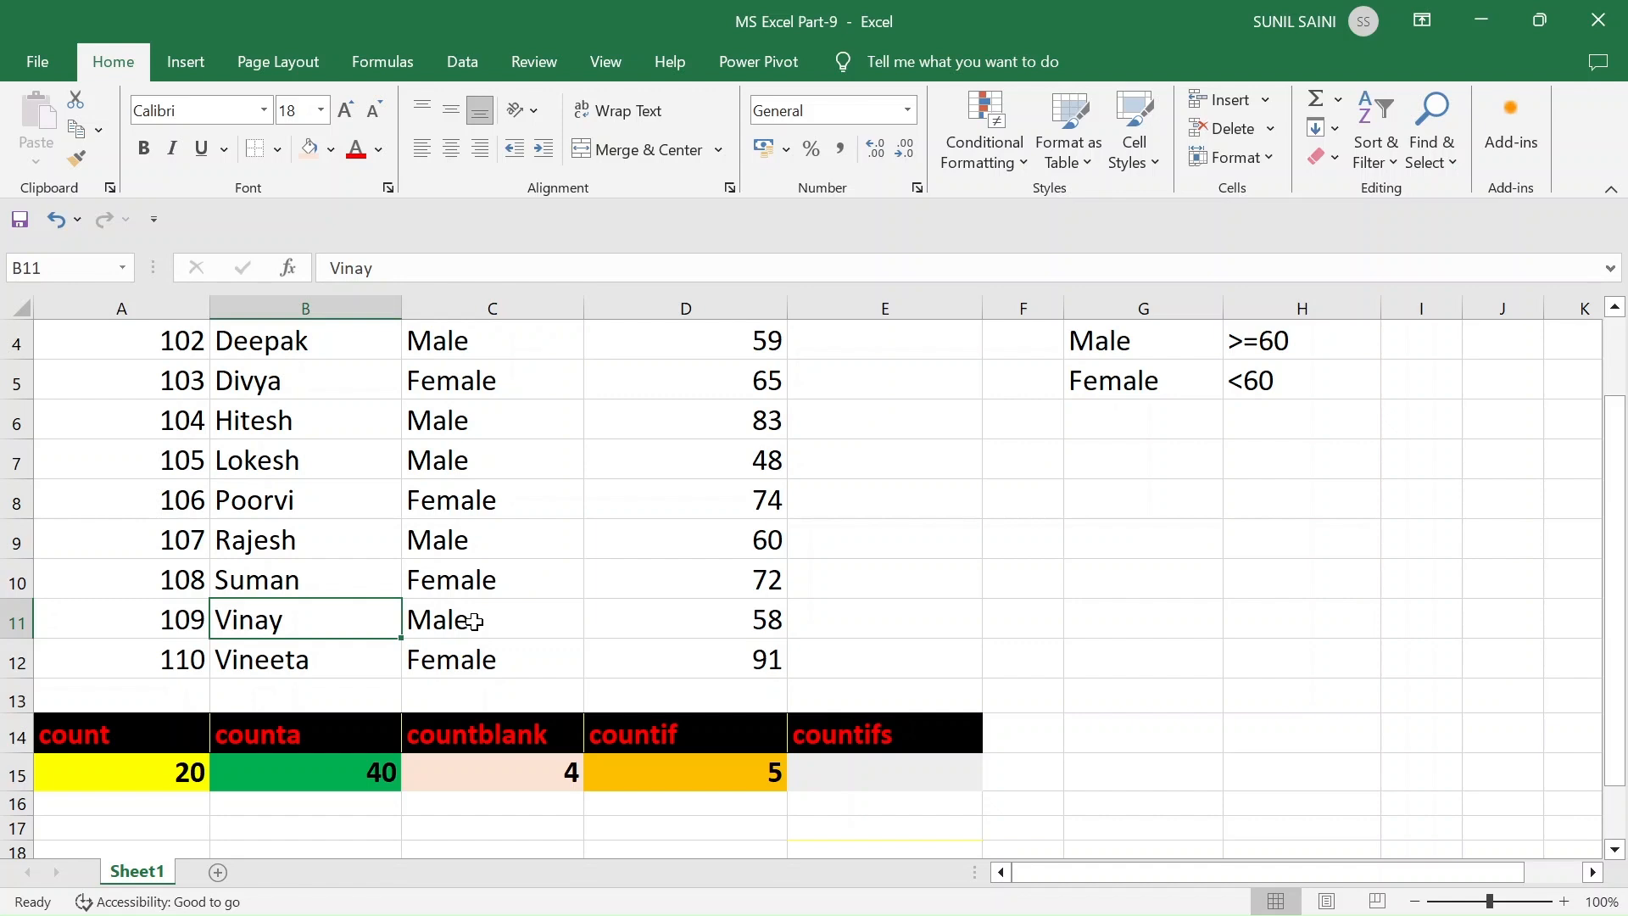
key("Down")
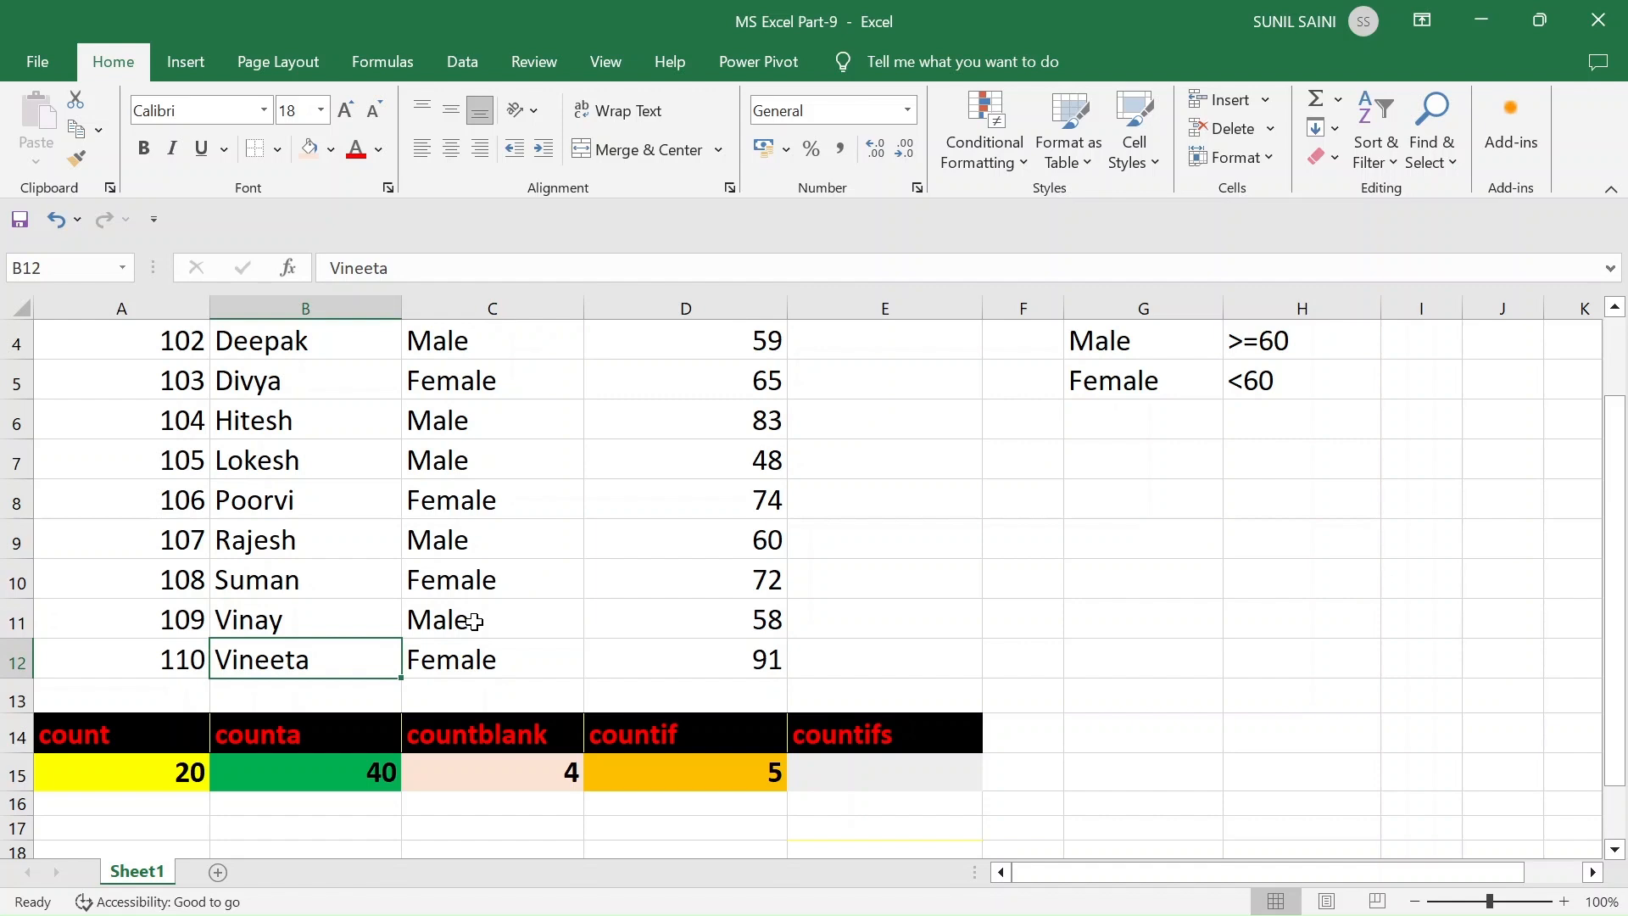
Replace the name of the student with RollNo 110 with a male student's name and set the gender in C12 to Male.
type("Vijay")
key("Tab")
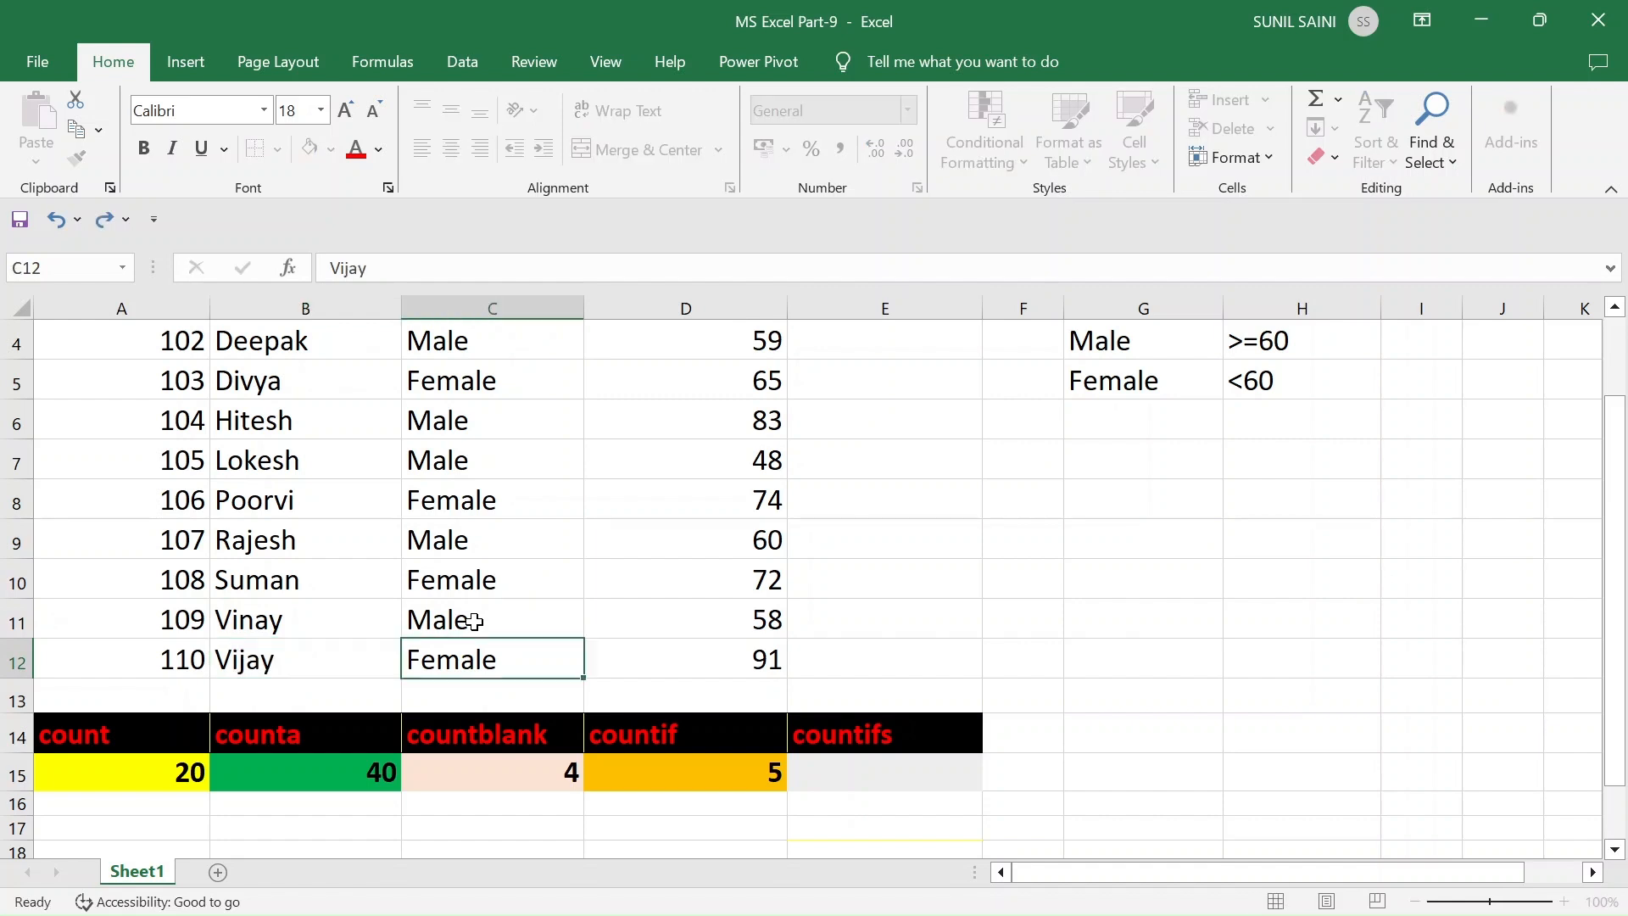
type("male")
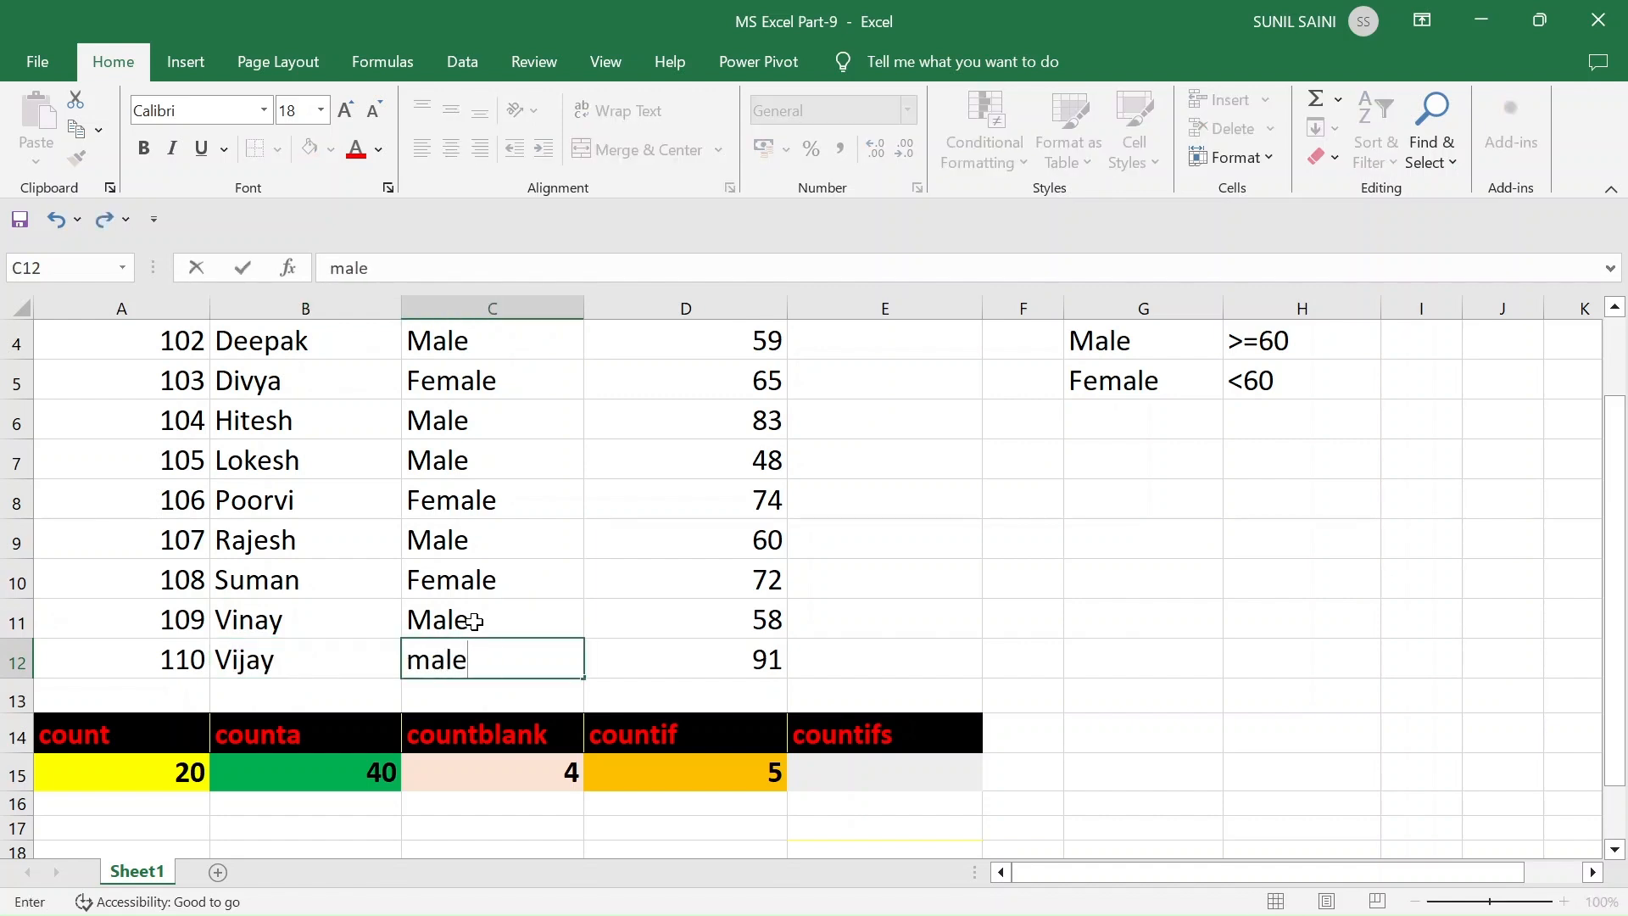
key("Tab")
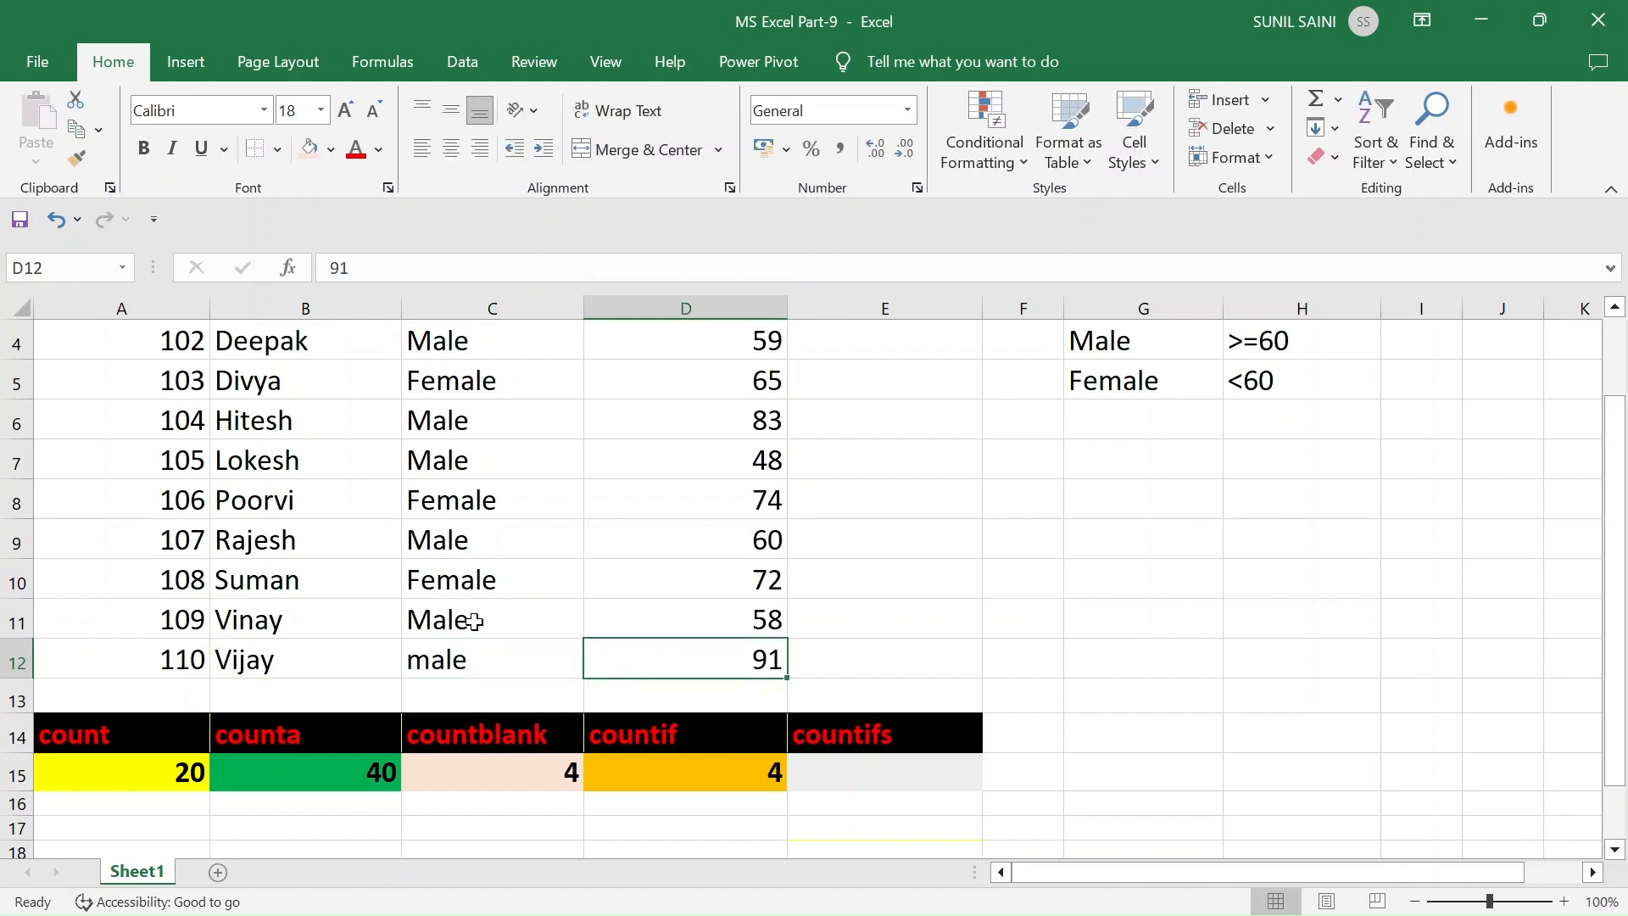
key("Left")
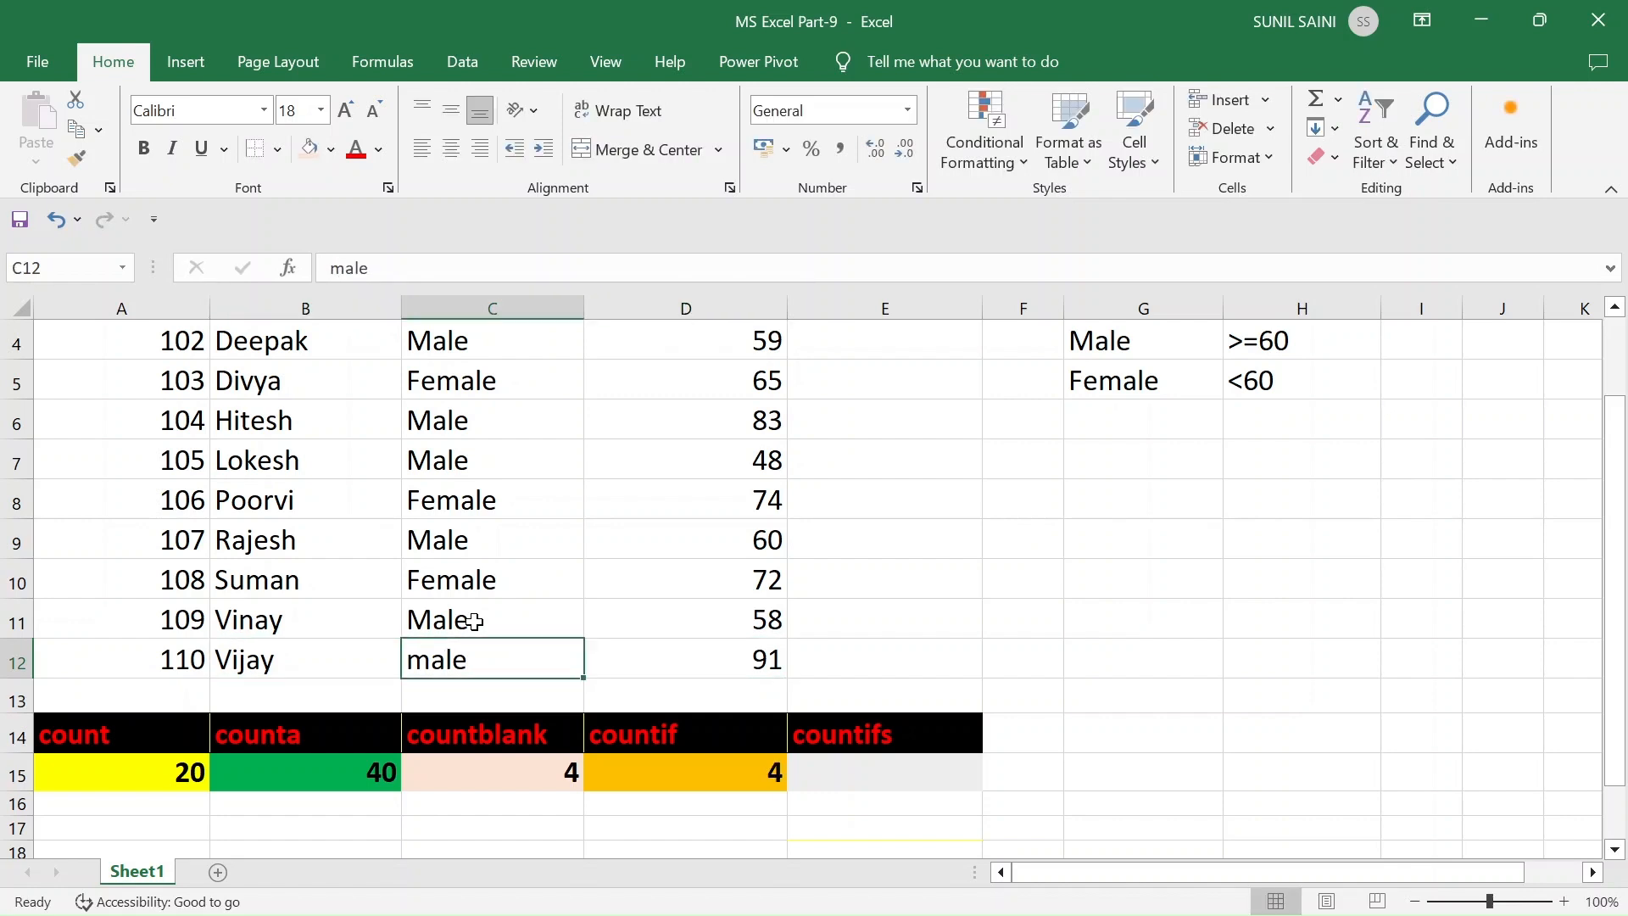
type("Male")
key("Tab")
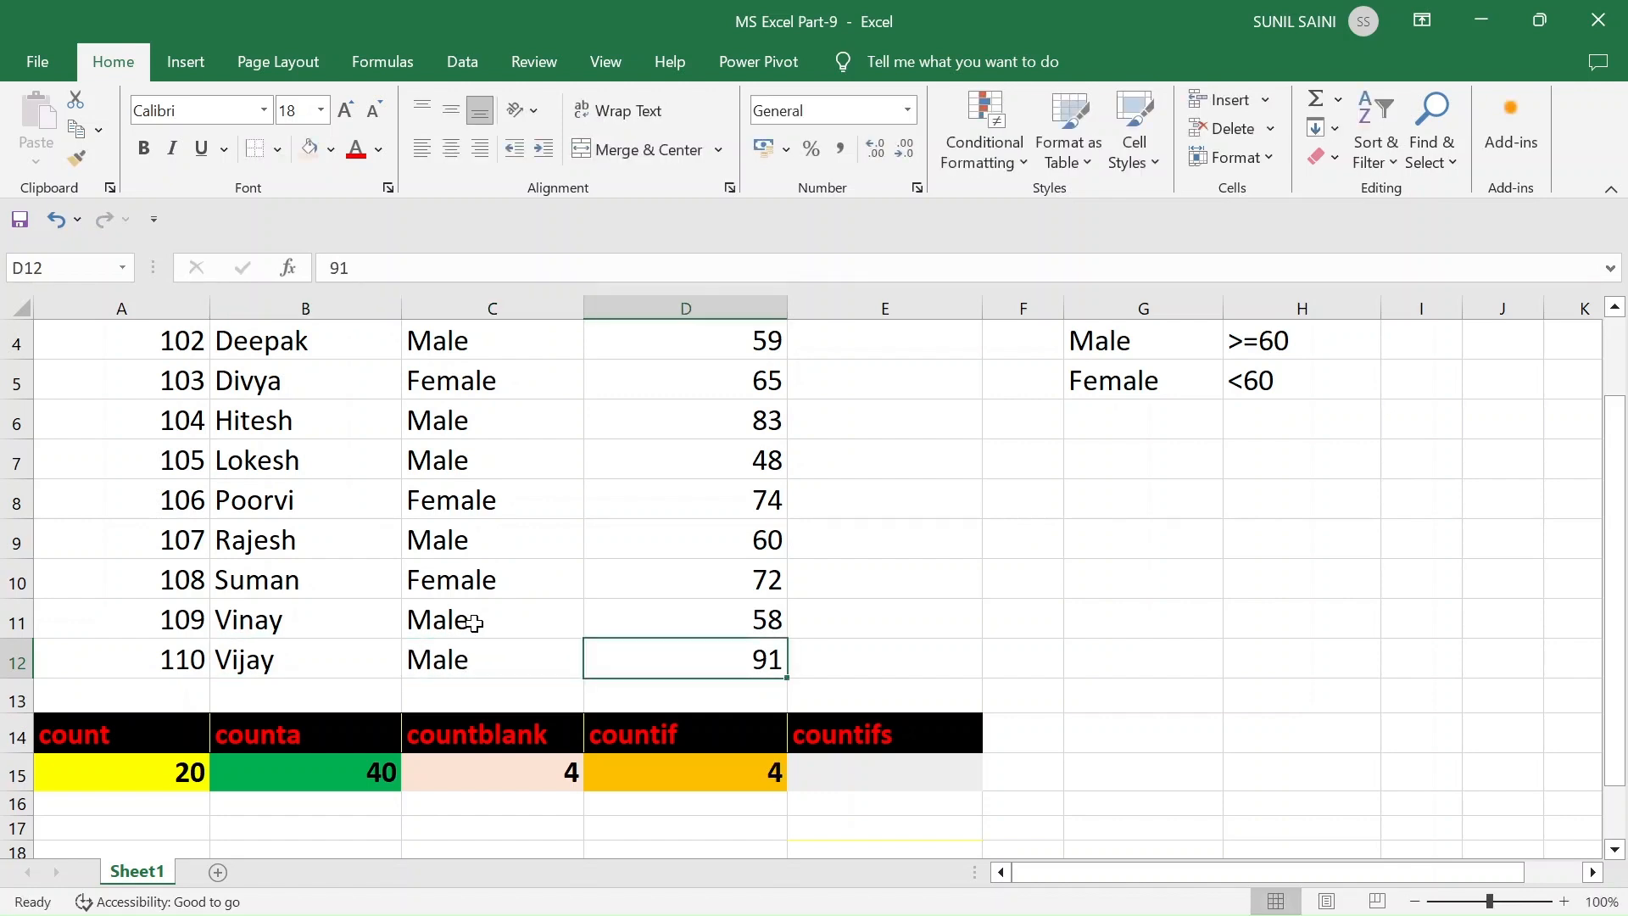
Open the COUNTIF formula in cell D15, review its Gender range and criterion, and erase the whole formula.
left_click(668, 769)
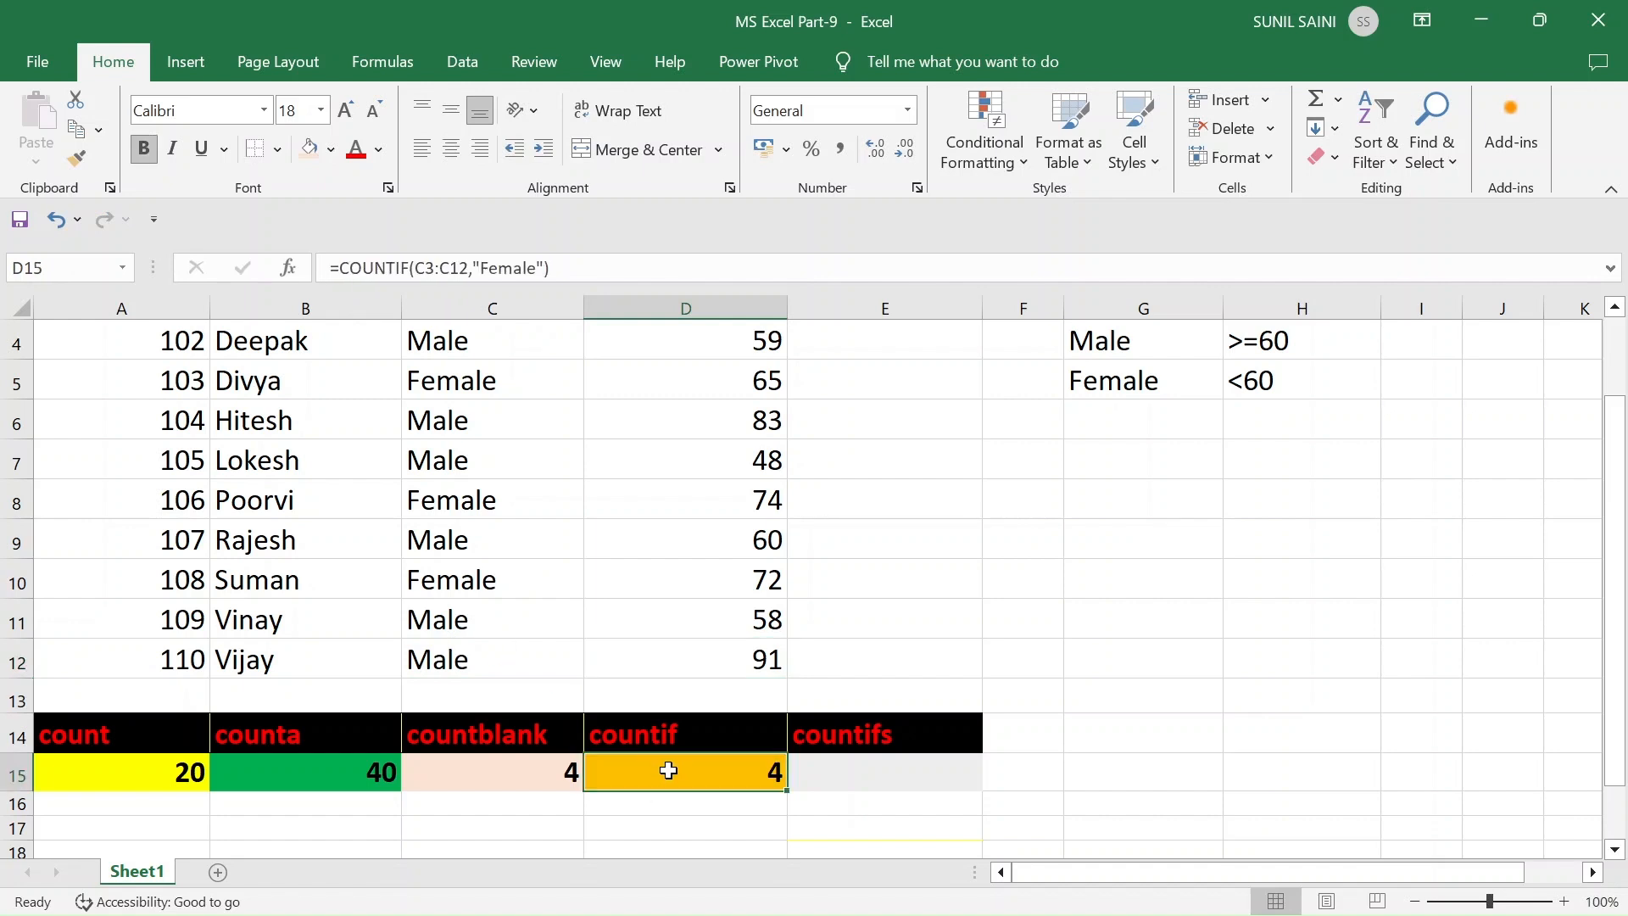
double_click(669, 770)
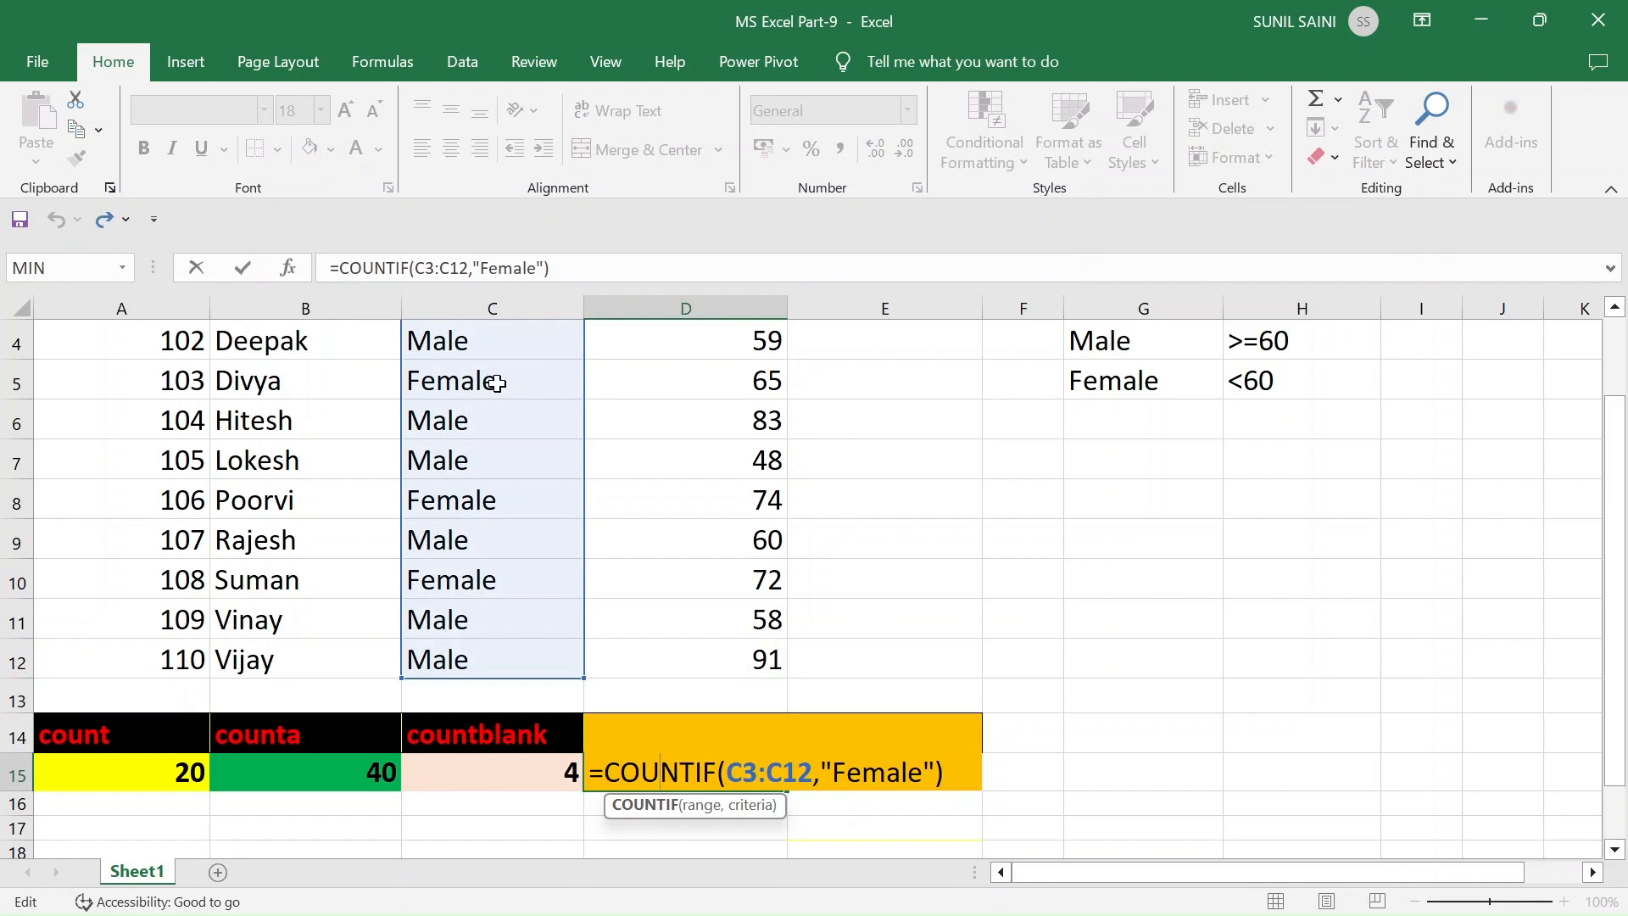
scroll(496, 382, "up", 1)
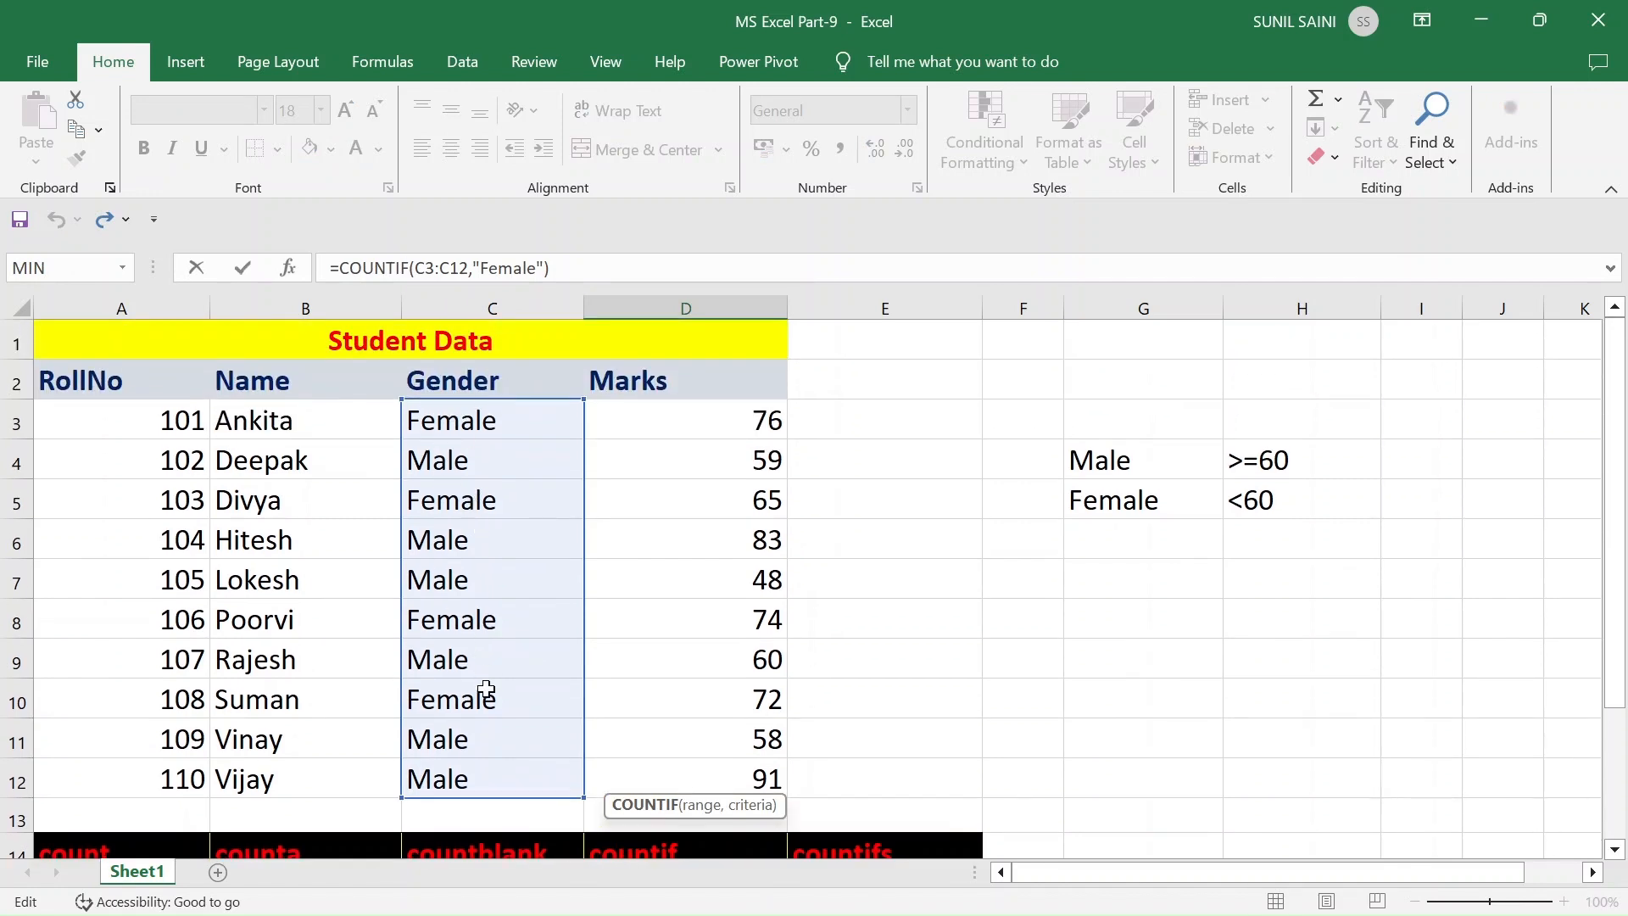
scroll(728, 644, "down", 1)
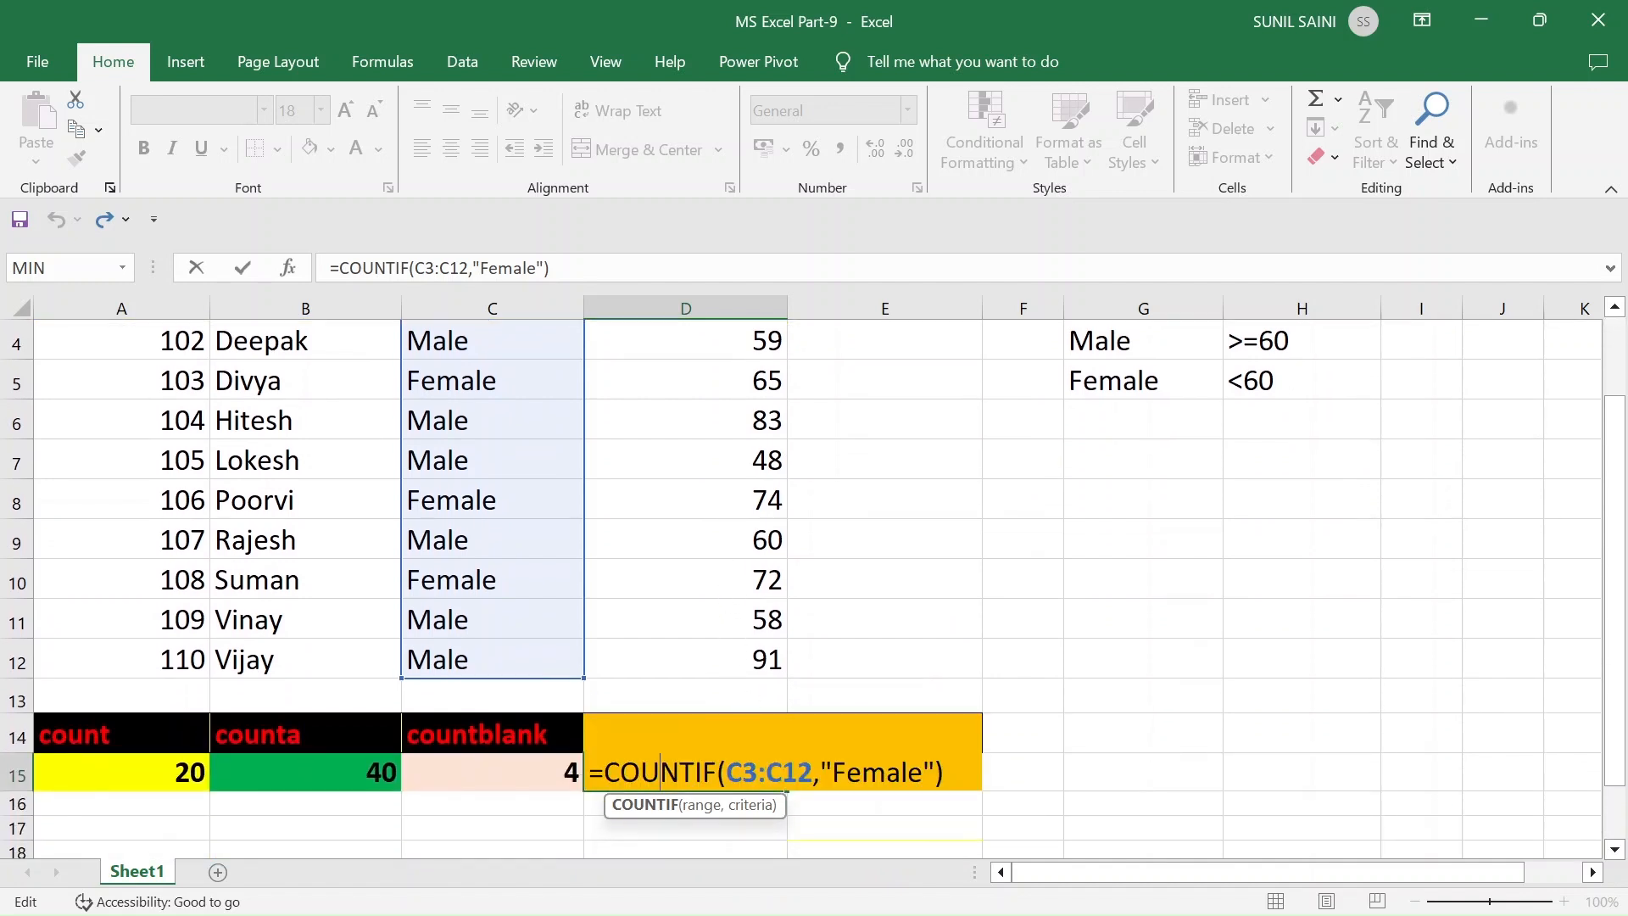
left_click(907, 772)
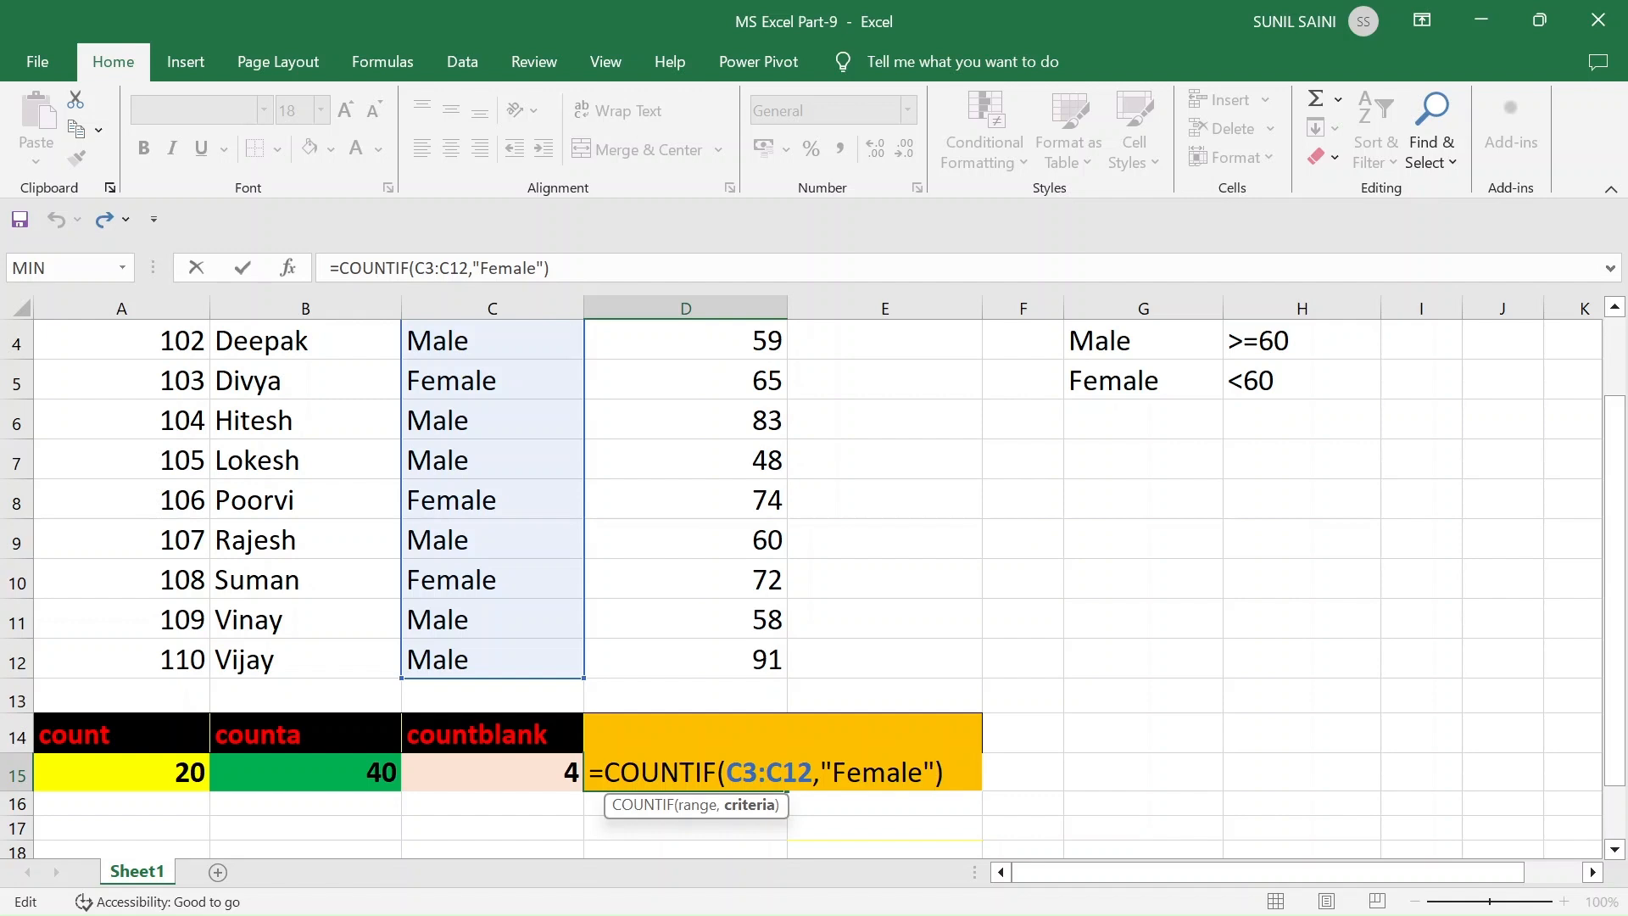
left_click(946, 772)
key("BackSpace")
key("BackSpace")
key("BackSpace")
key("BackSpace")
key("BackSpace")
key("BackSpace")
key("BackSpace")
key("BackSpace")
key("BackSpace")
key("BackSpace")
key("BackSpace")
key("BackSpace")
key("BackSpace")
key("BackSpace")
key("BackSpace")
key("BackSpace")
key("BackSpace")
key("BackSpace")
key("BackSpace")
key("BackSpace")
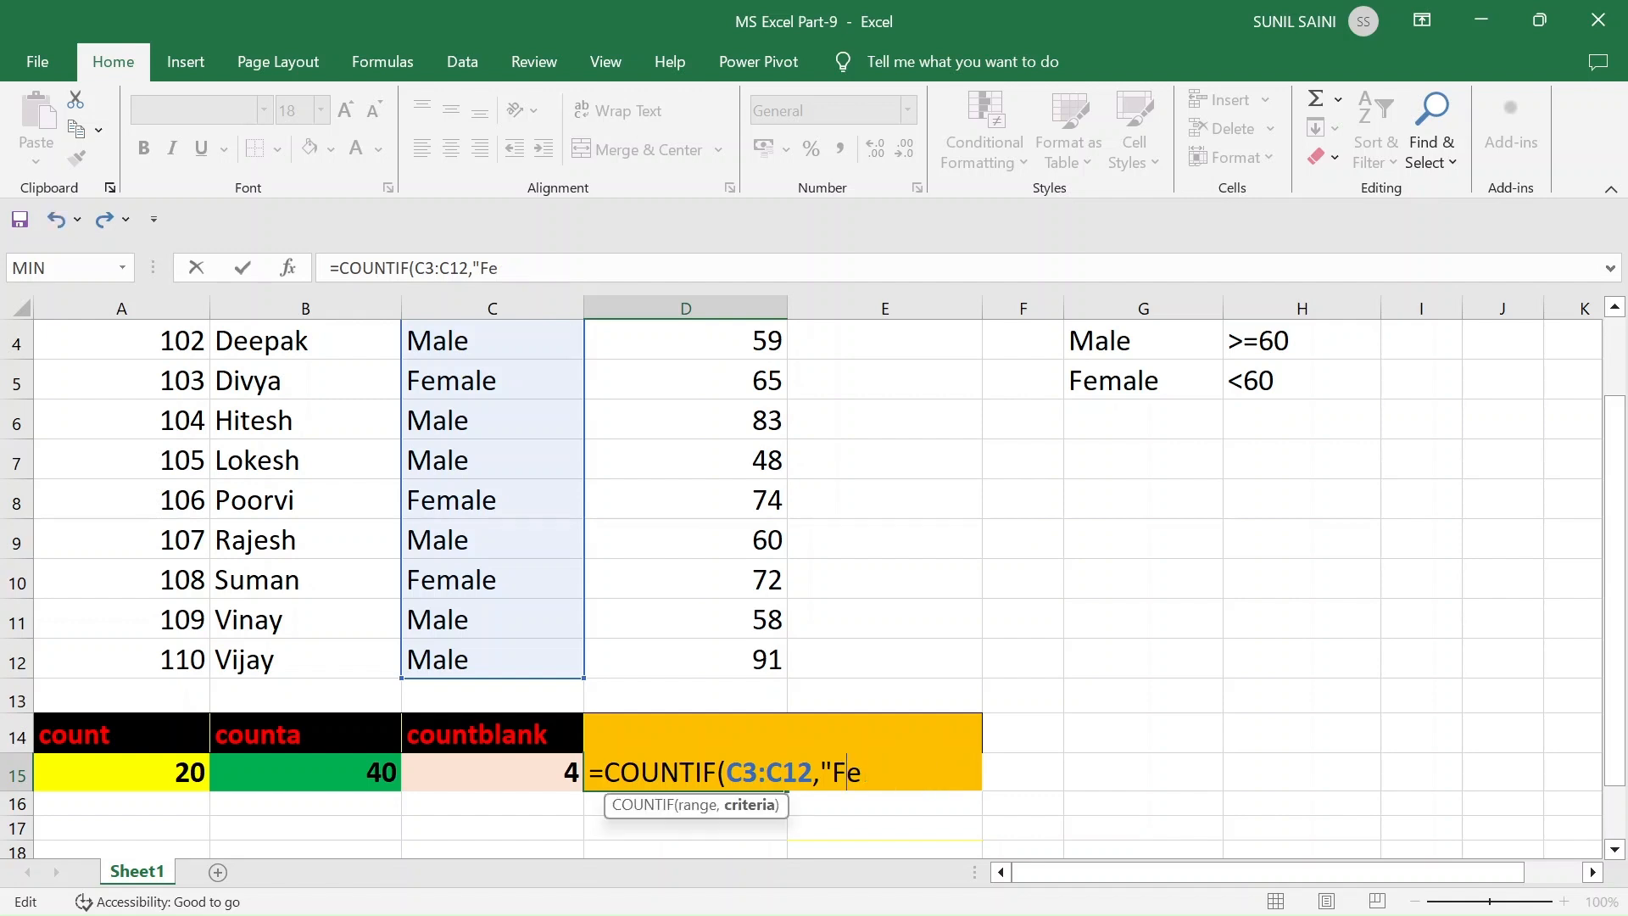
key("BackSpace")
key("BackSpace")
key("BackSpace")
key("BackSpace")
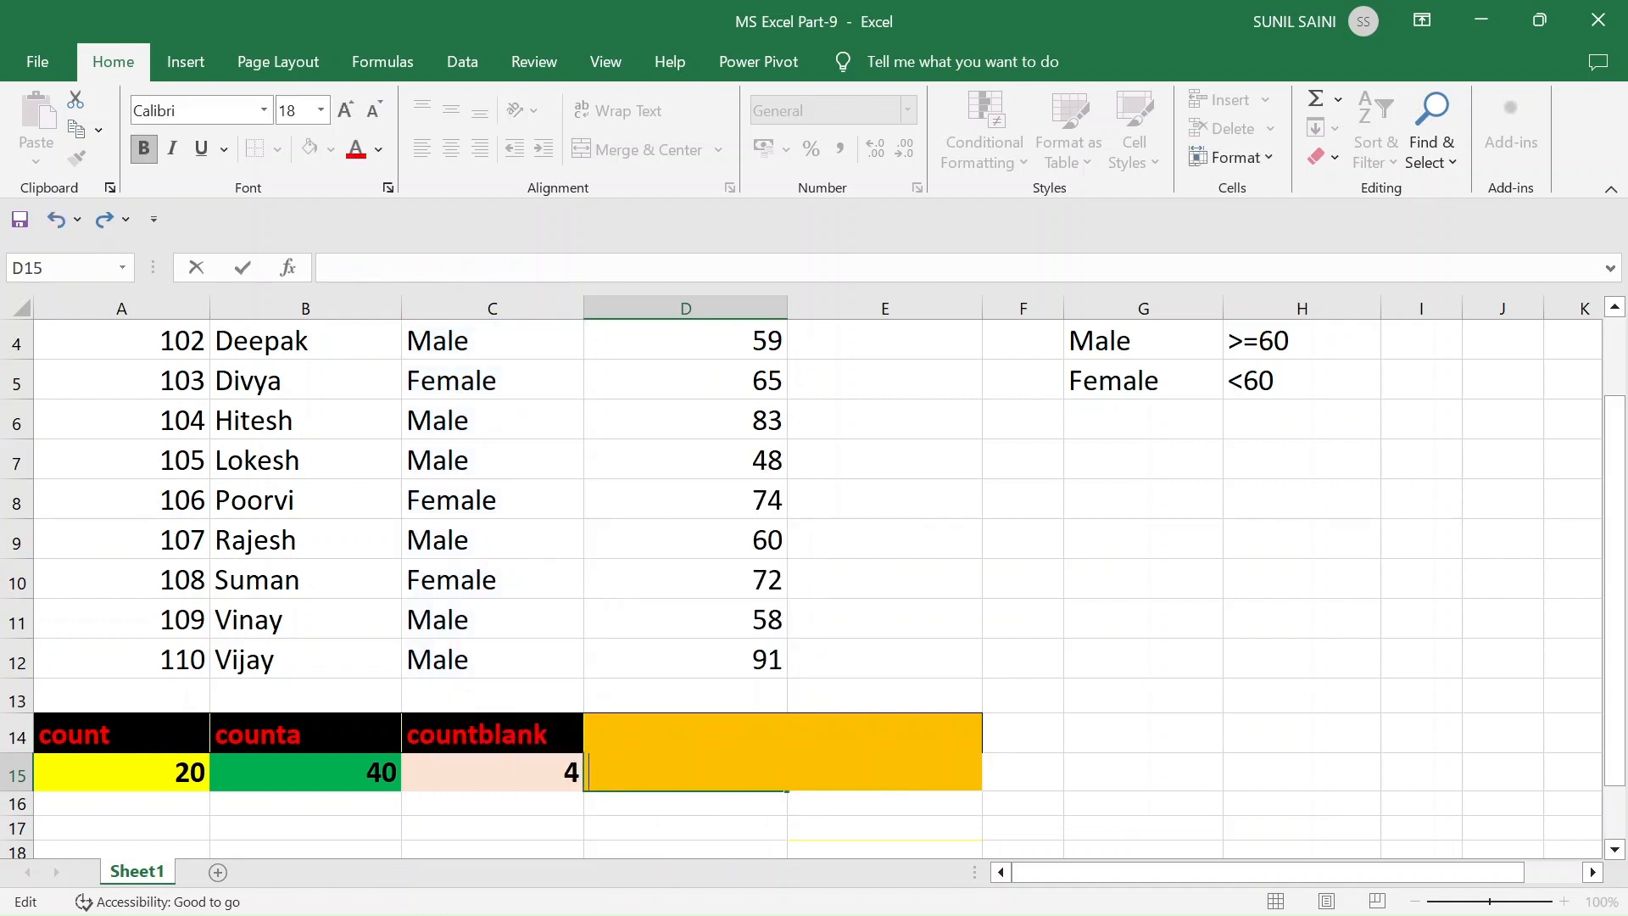
Begin a new COUNTIF formula in cell D15 with the Gender cells C3:C12 as its range.
type("=countfi")
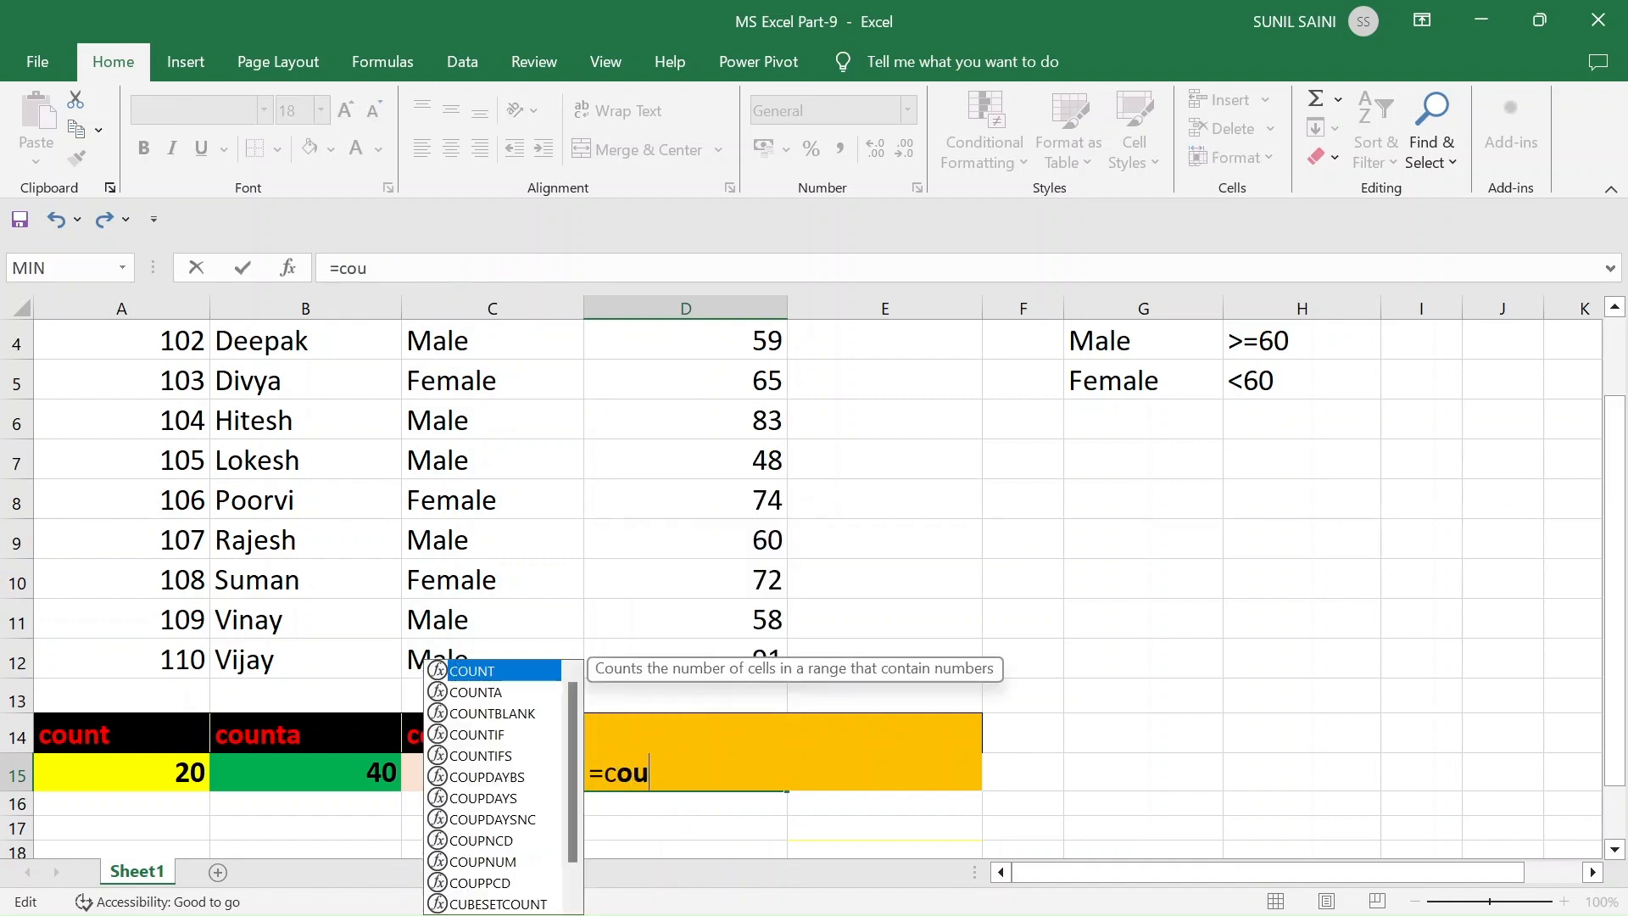
key("BackSpace")
key("BackSpace")
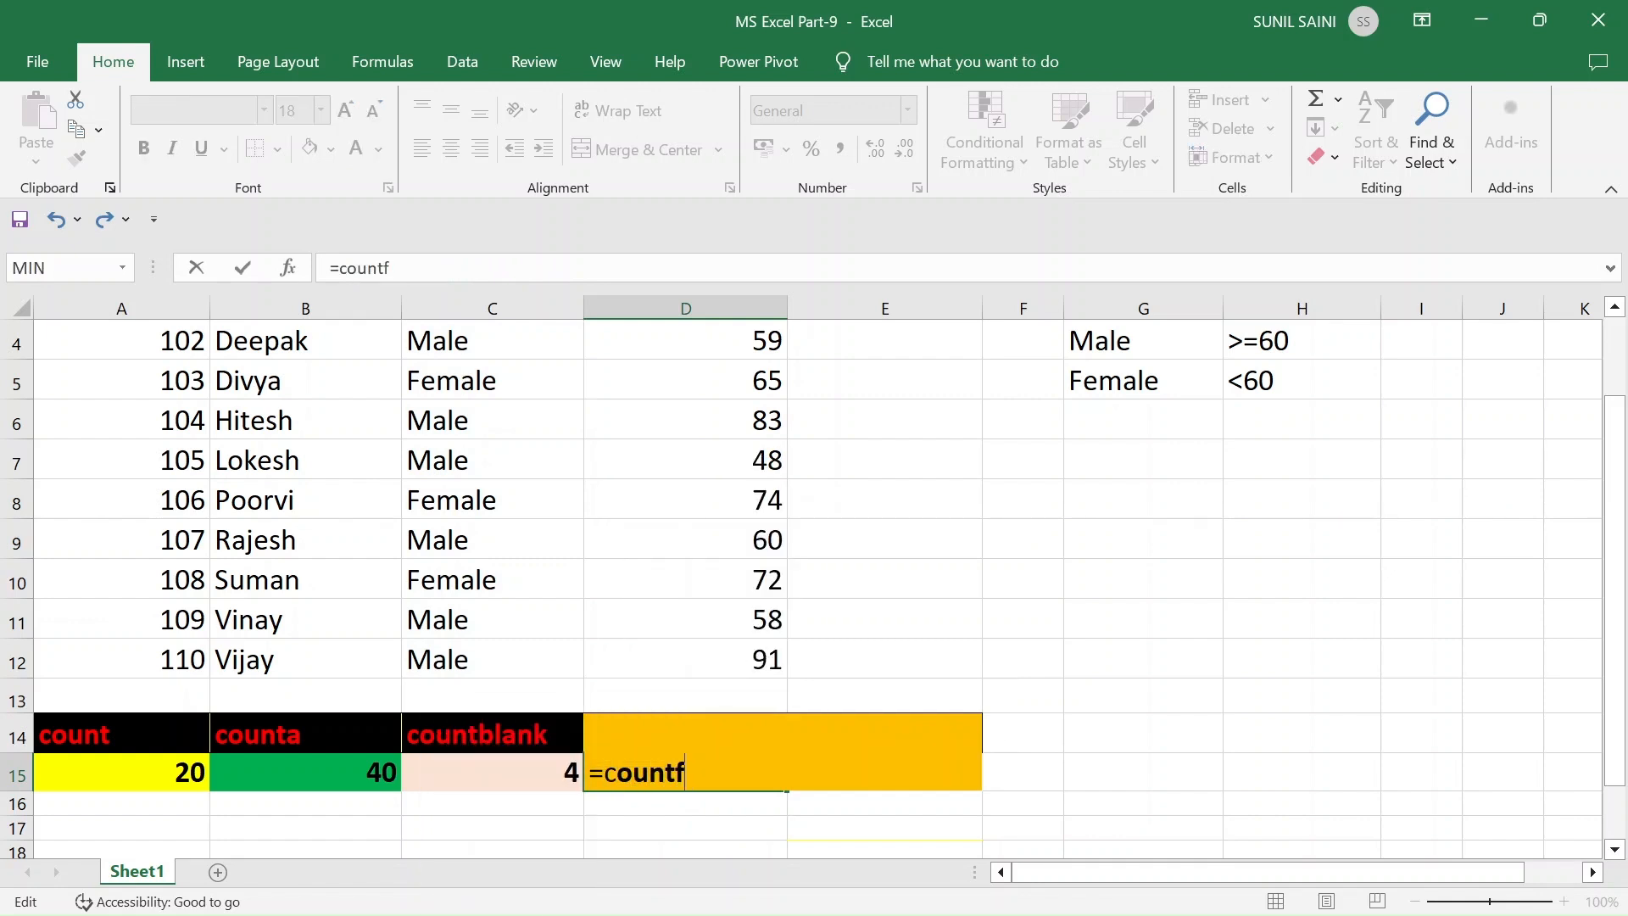
type("if(")
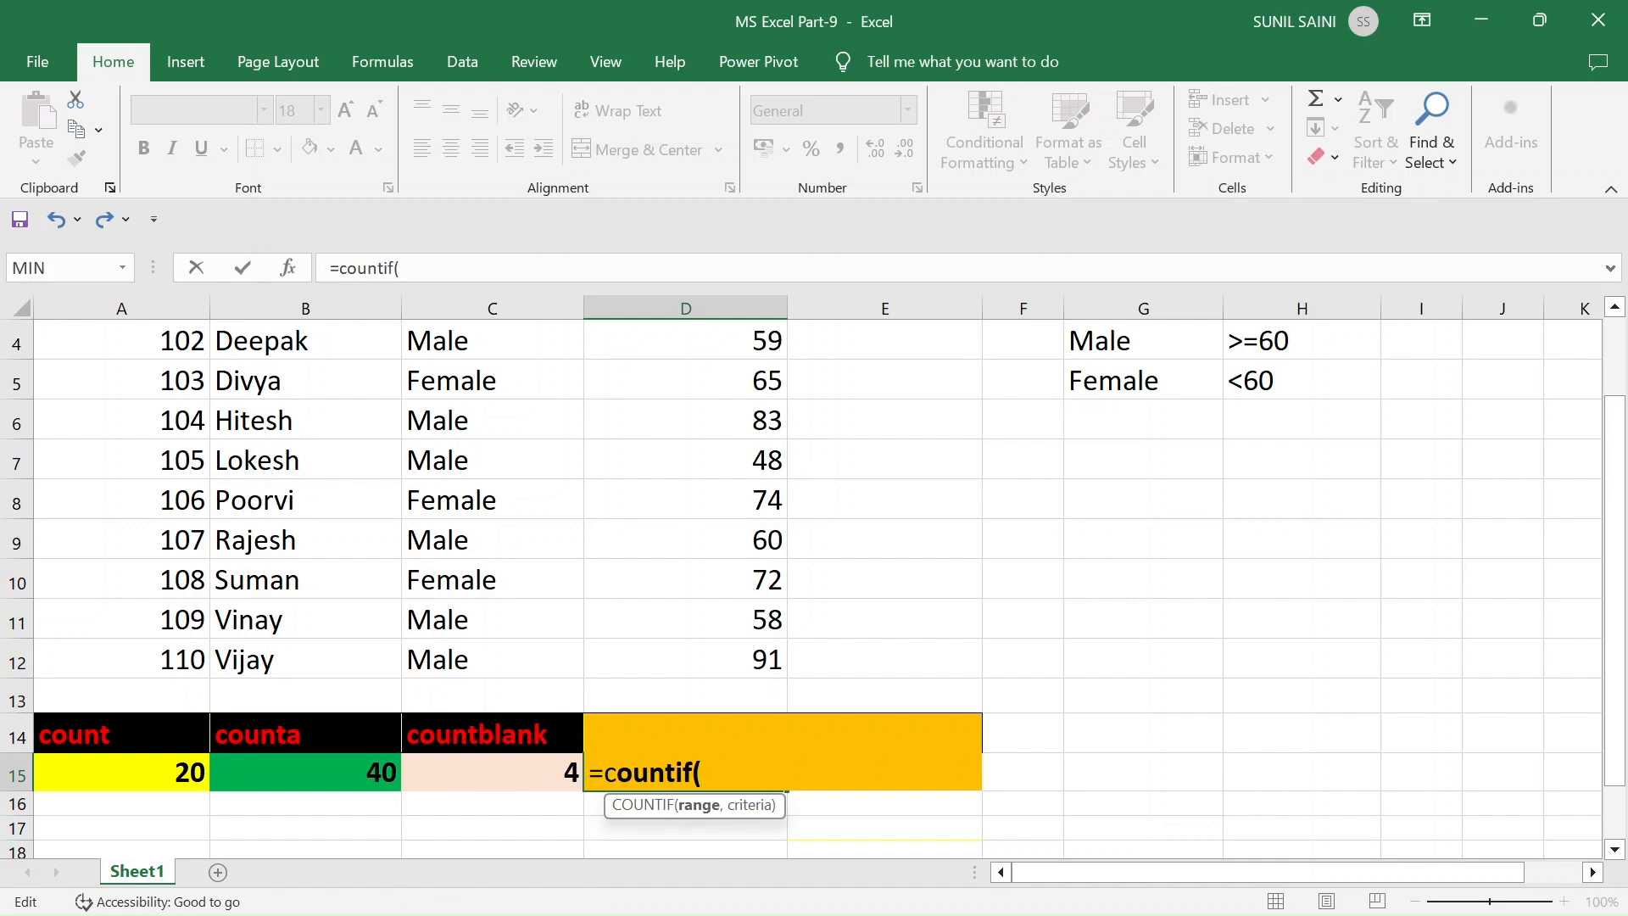
scroll(432, 415, "up", 1)
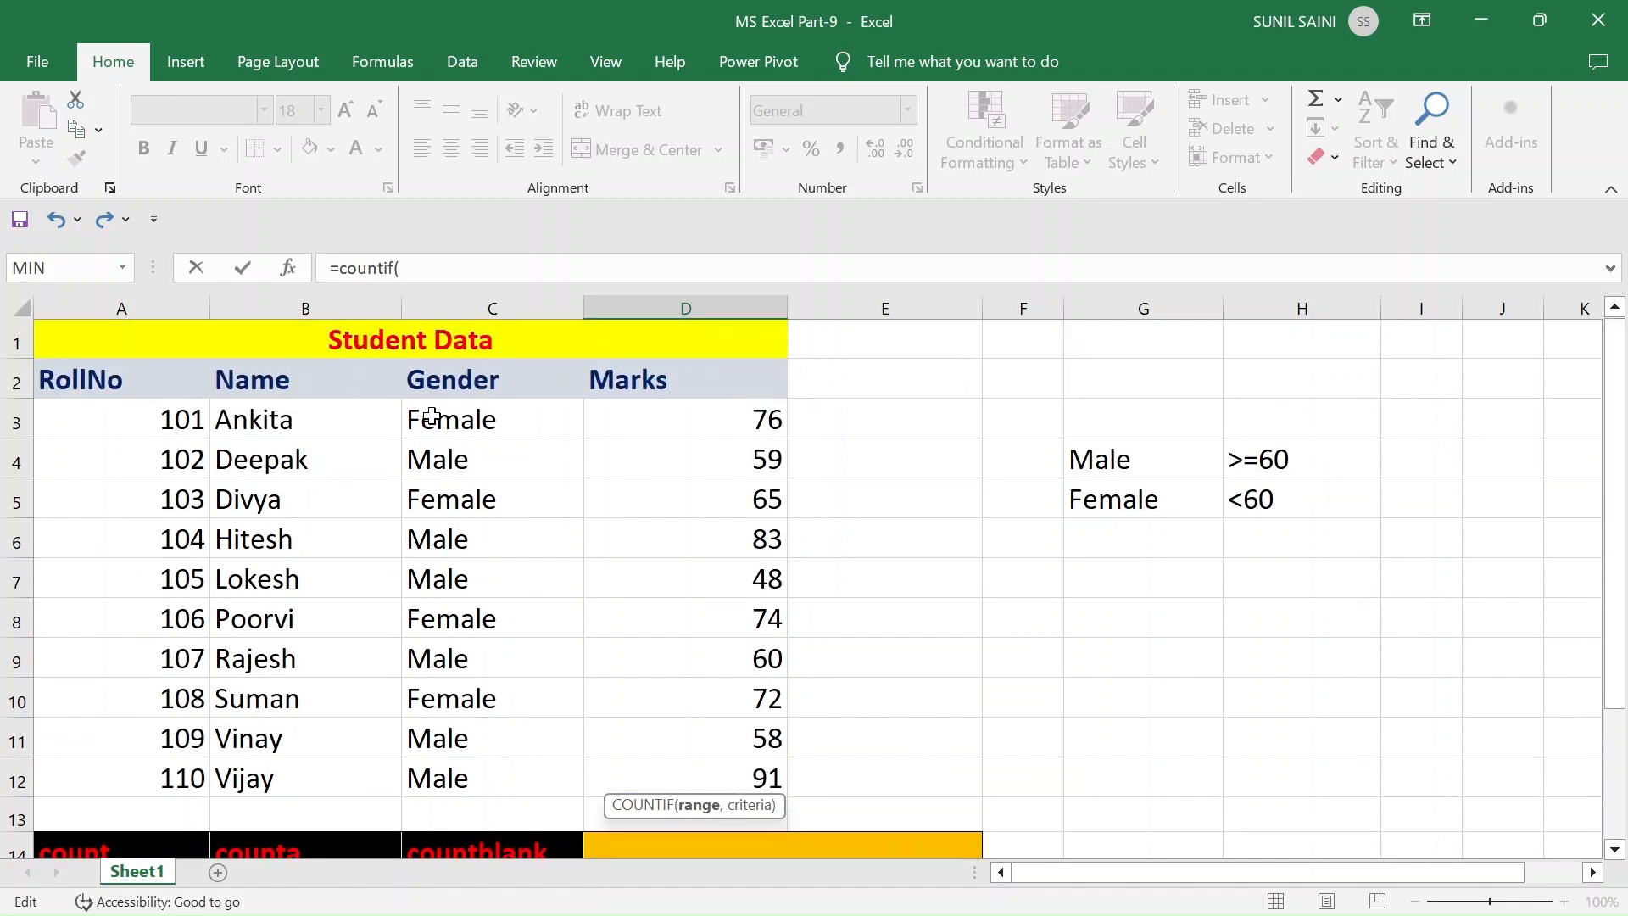
left_click_drag(432, 415, 538, 772)
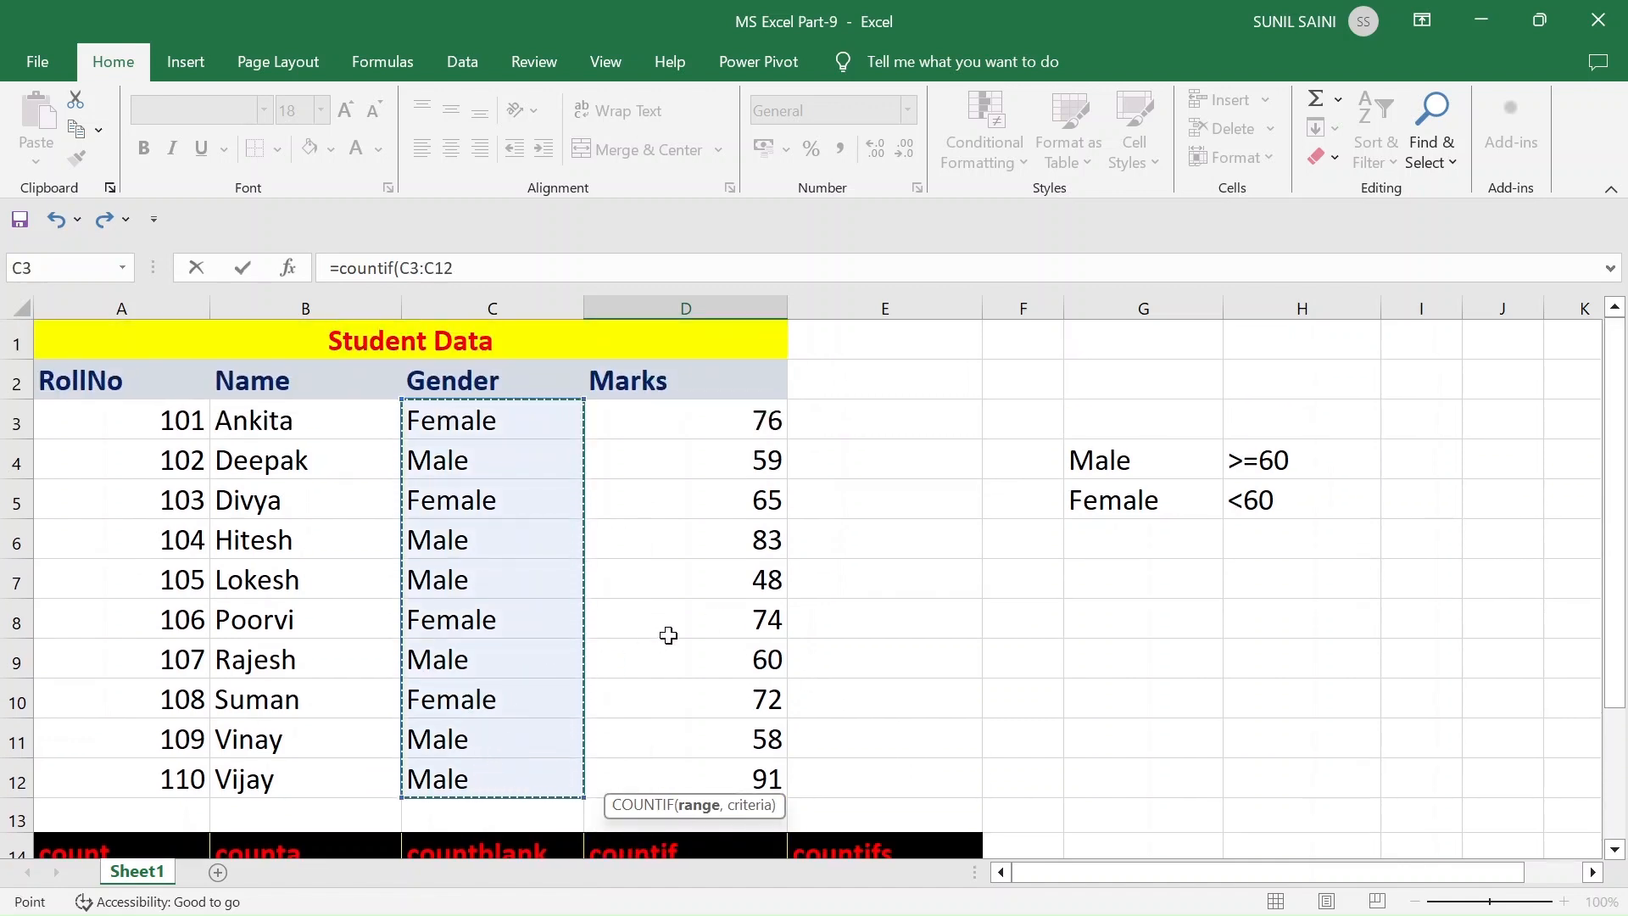
scroll(668, 635, "down", 1)
type(",")
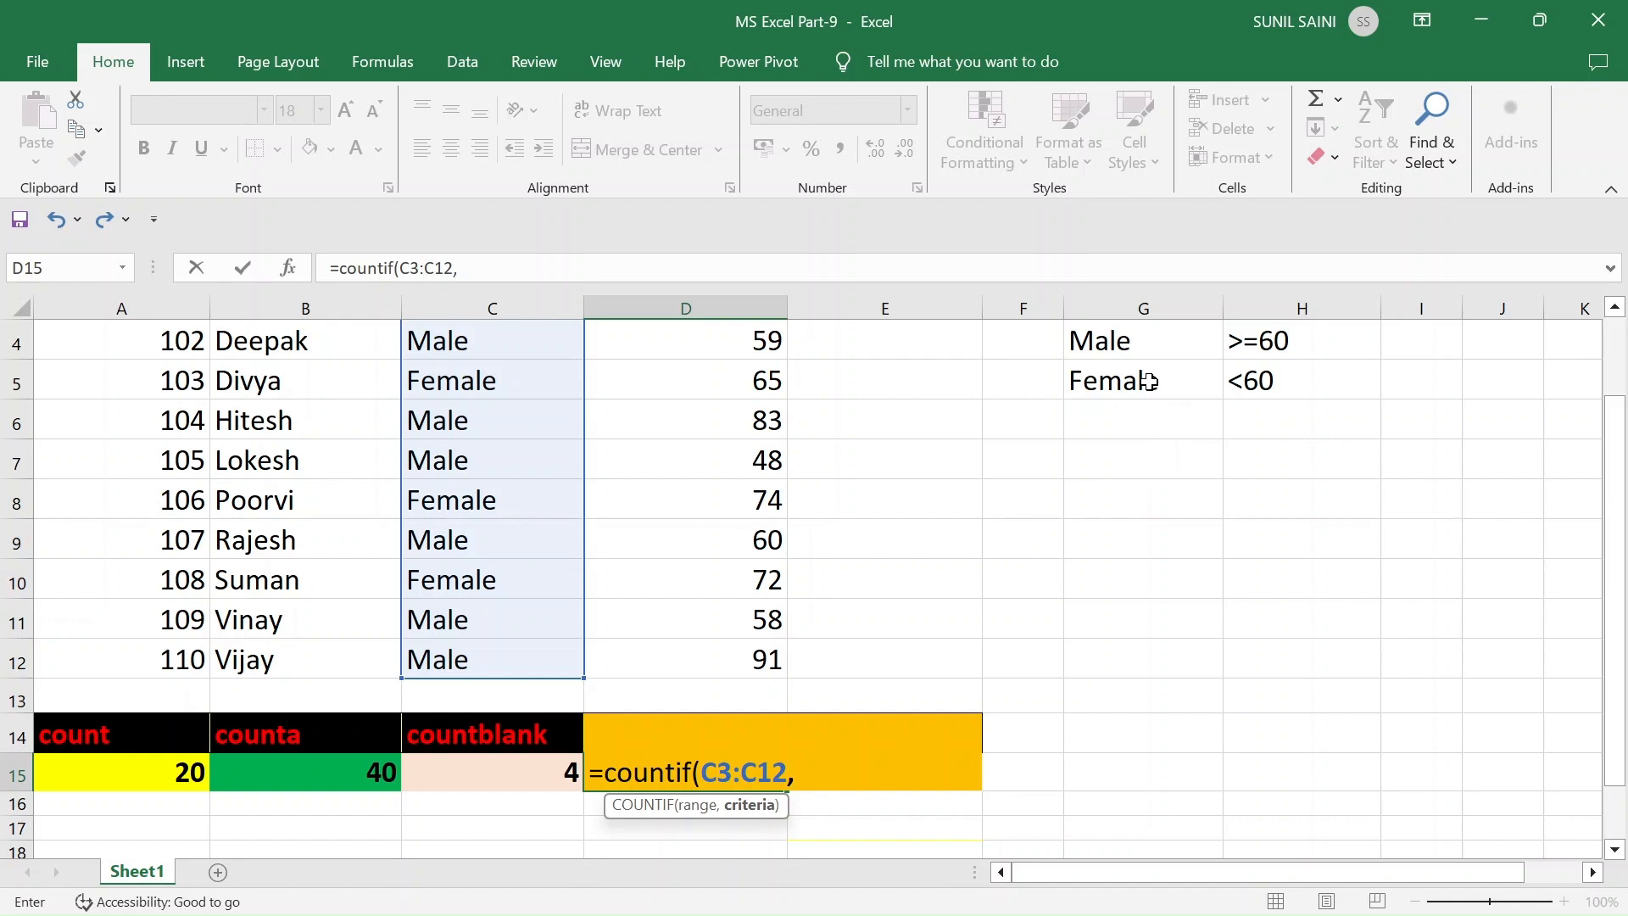
type("\"Female\"")
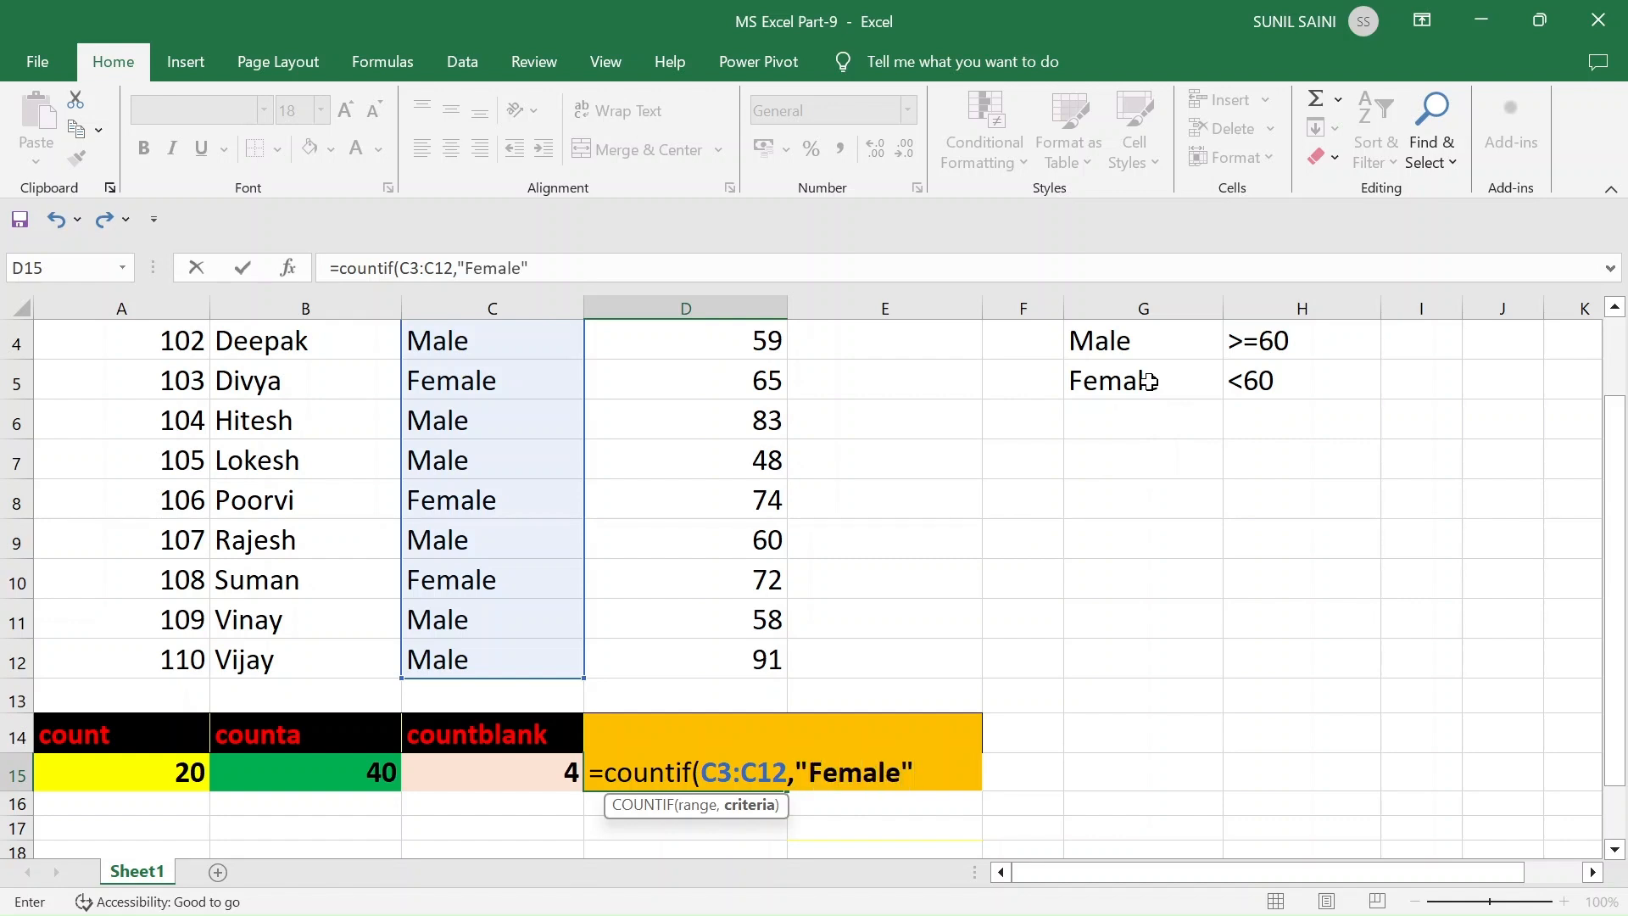
key("BackSpace")
key("BackSpace")
key("BackSpace")
key("BackSpace")
key("BackSpace")
key("BackSpace")
key("BackSpace")
key("BackSpace")
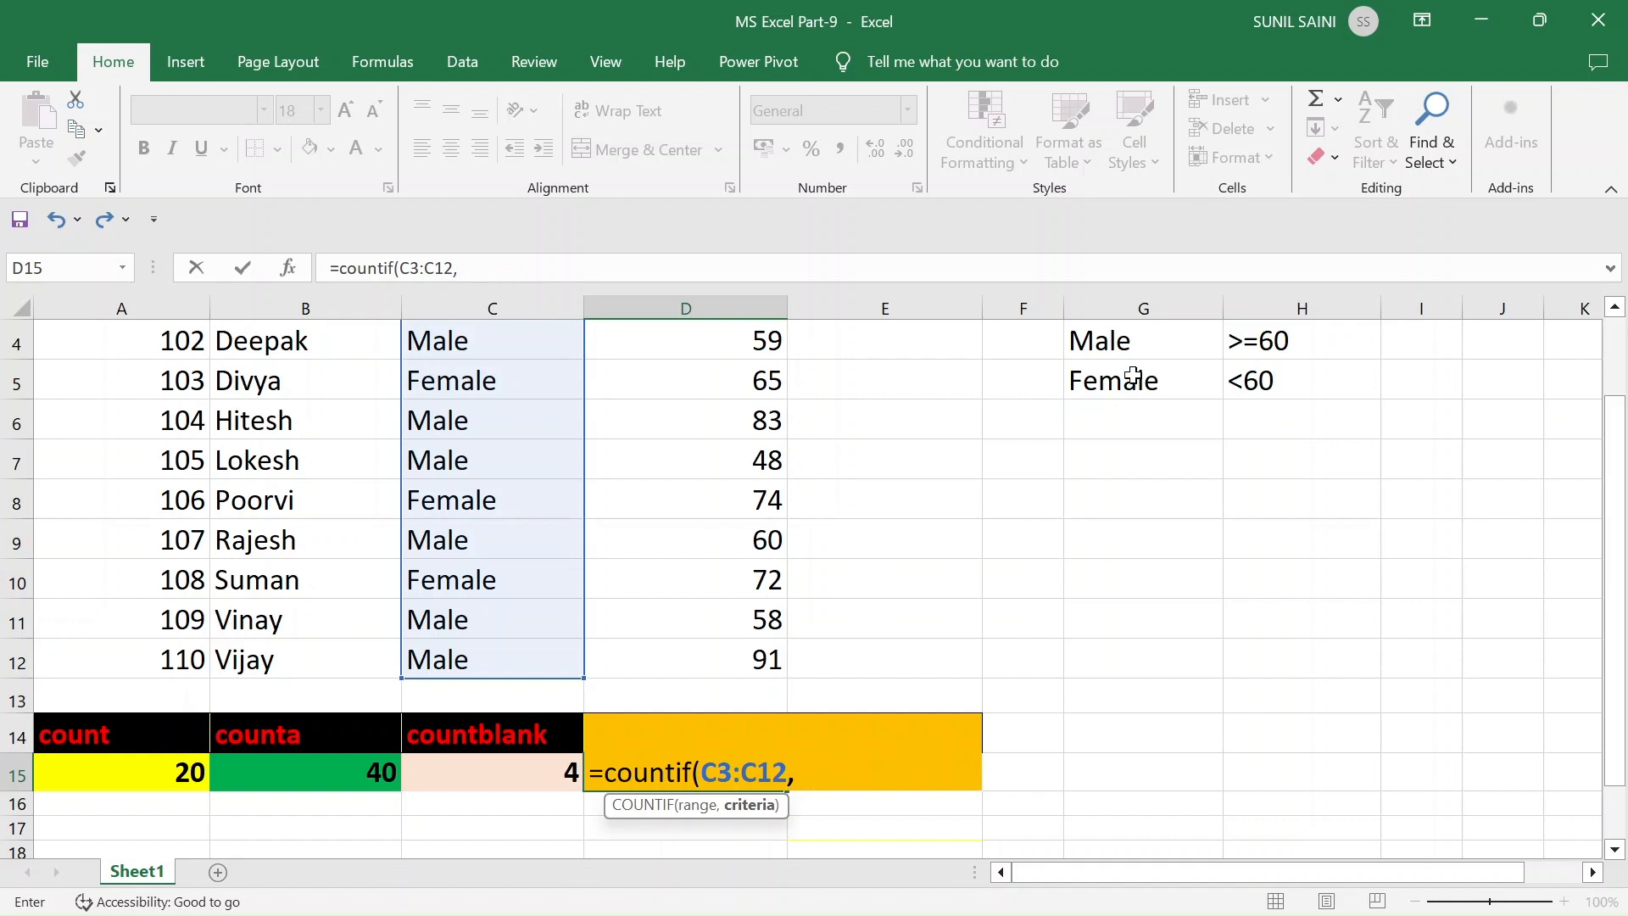
Use cell G5, which holds Female, as the criterion and complete the formula as =COUNTIF(C3:C12,G5) in D15.
left_click(1137, 379)
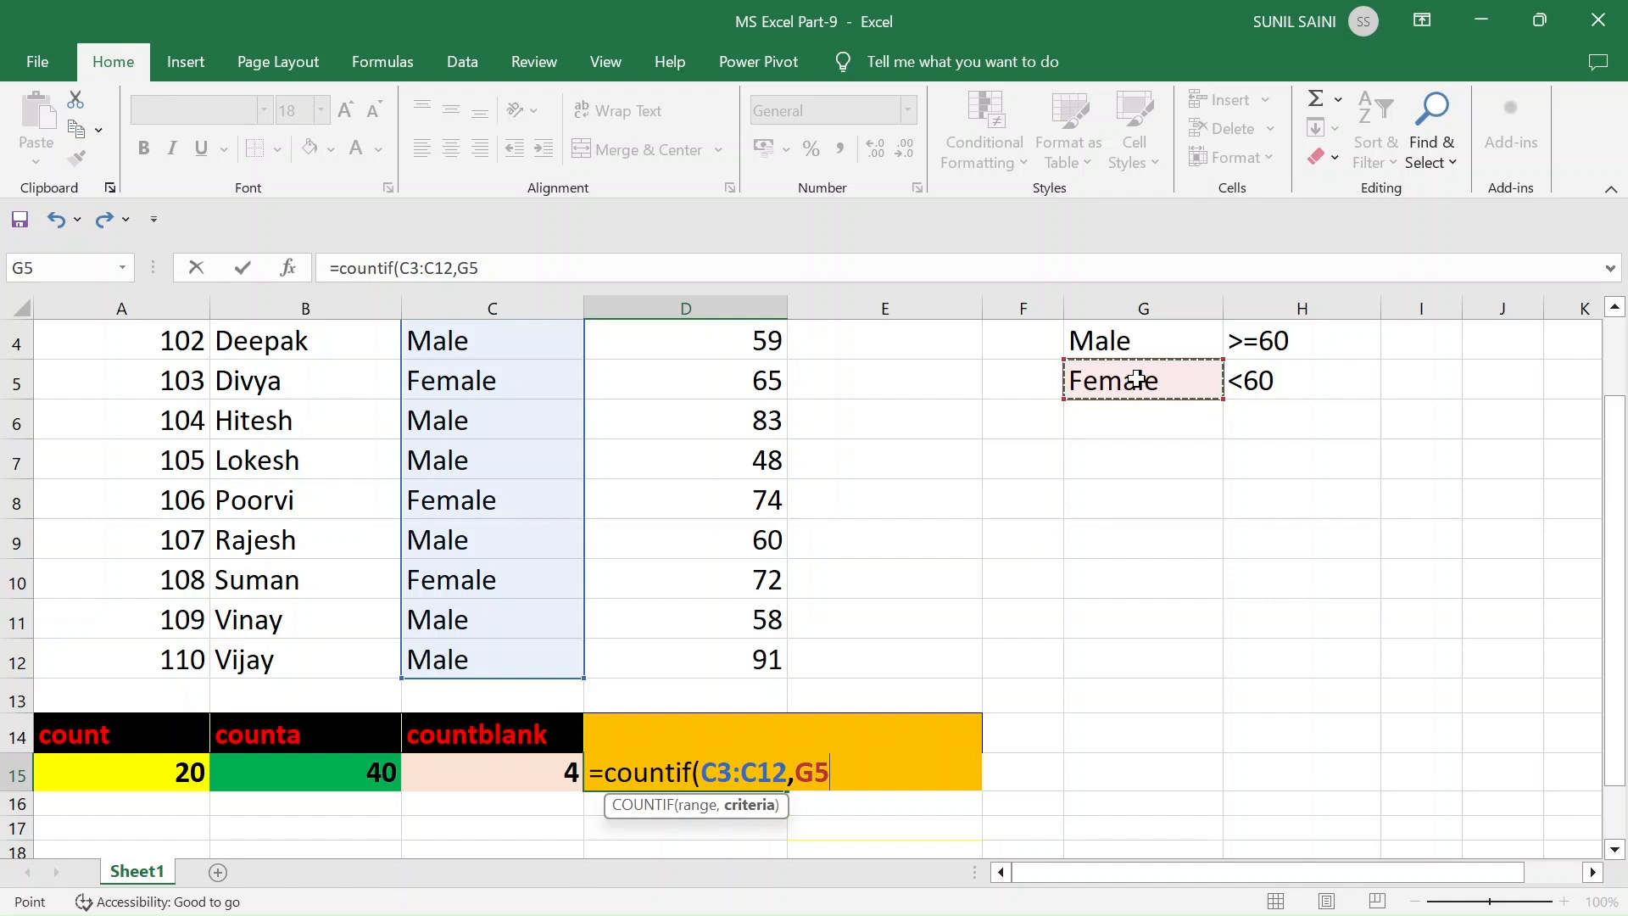
type(")")
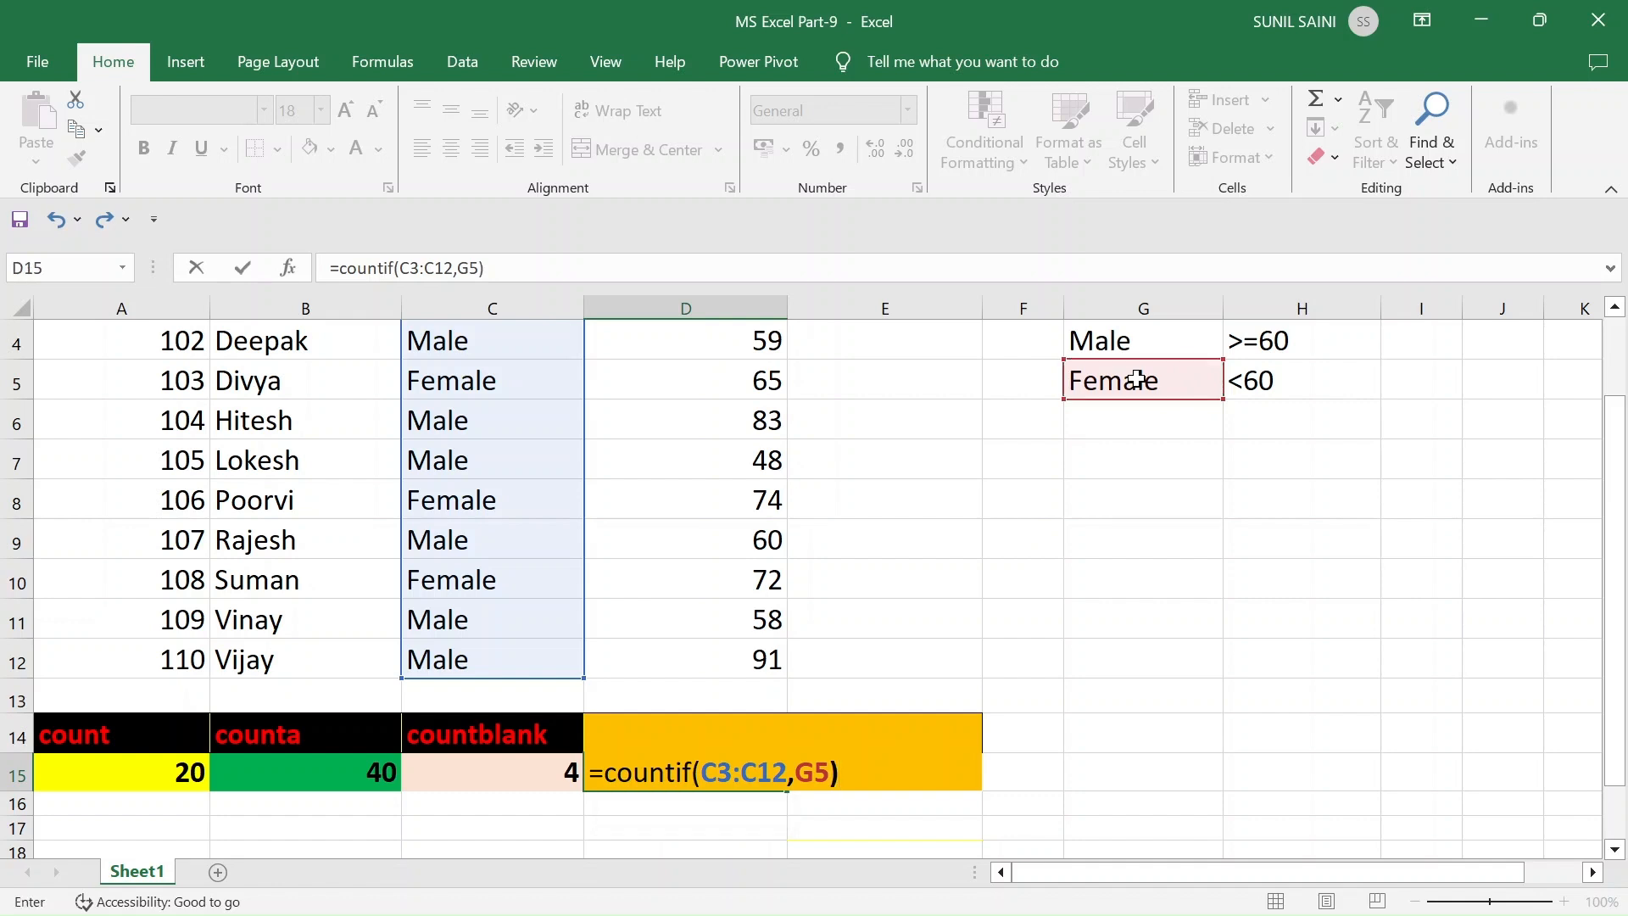
key("Return")
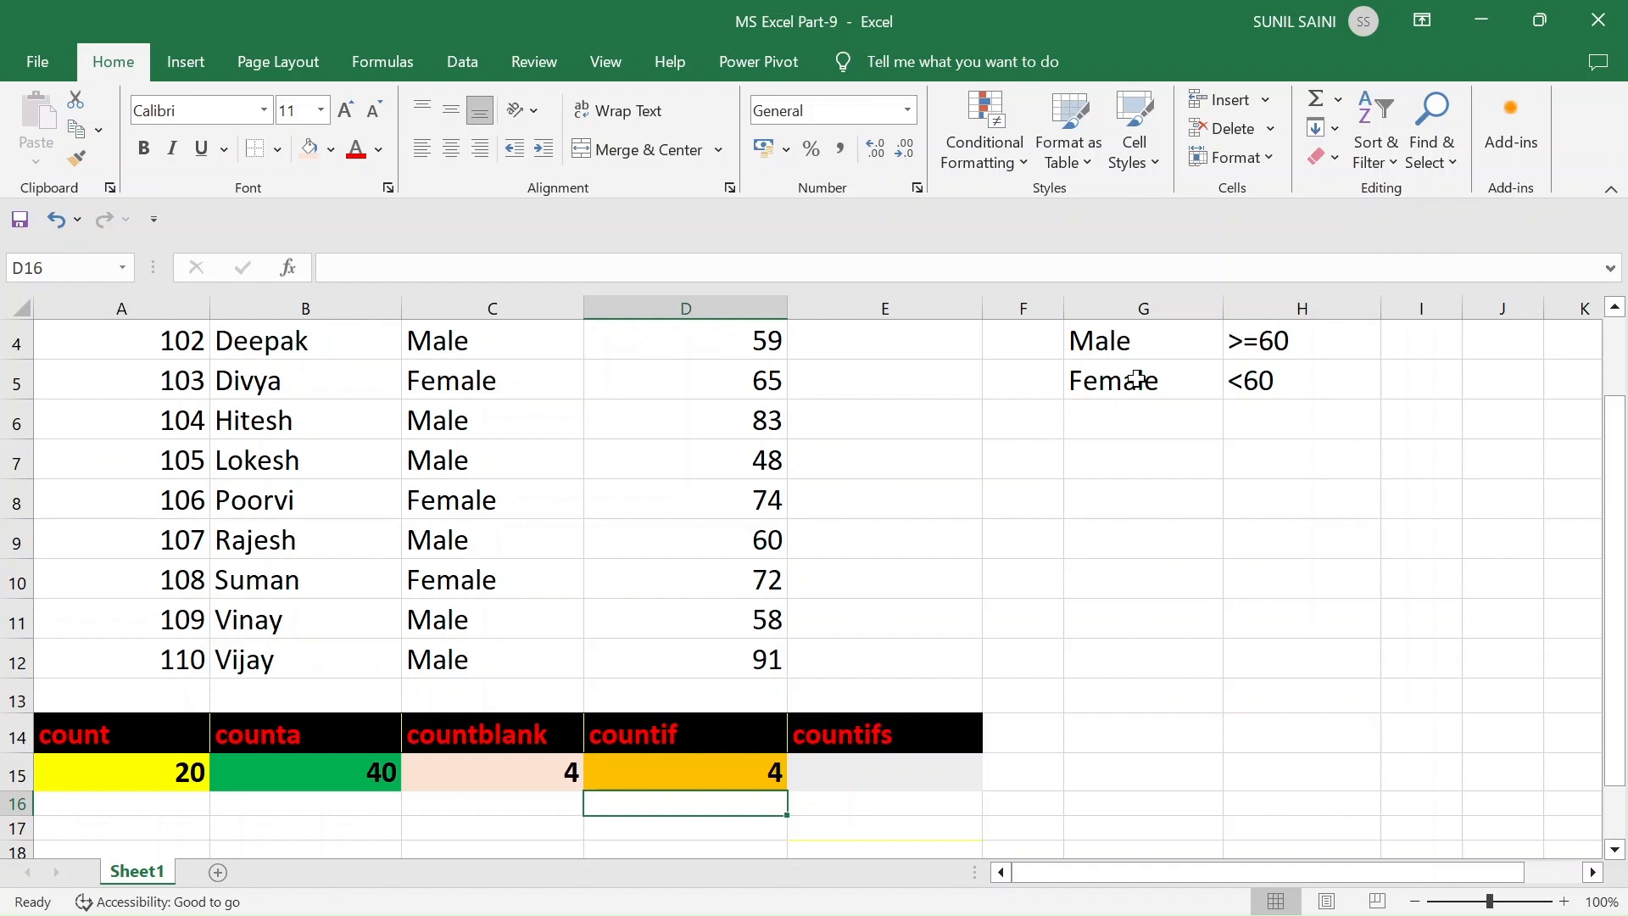
Change the criterion of the COUNTIF formula in D15 to cell G4 so it counts the male students.
left_click(749, 764)
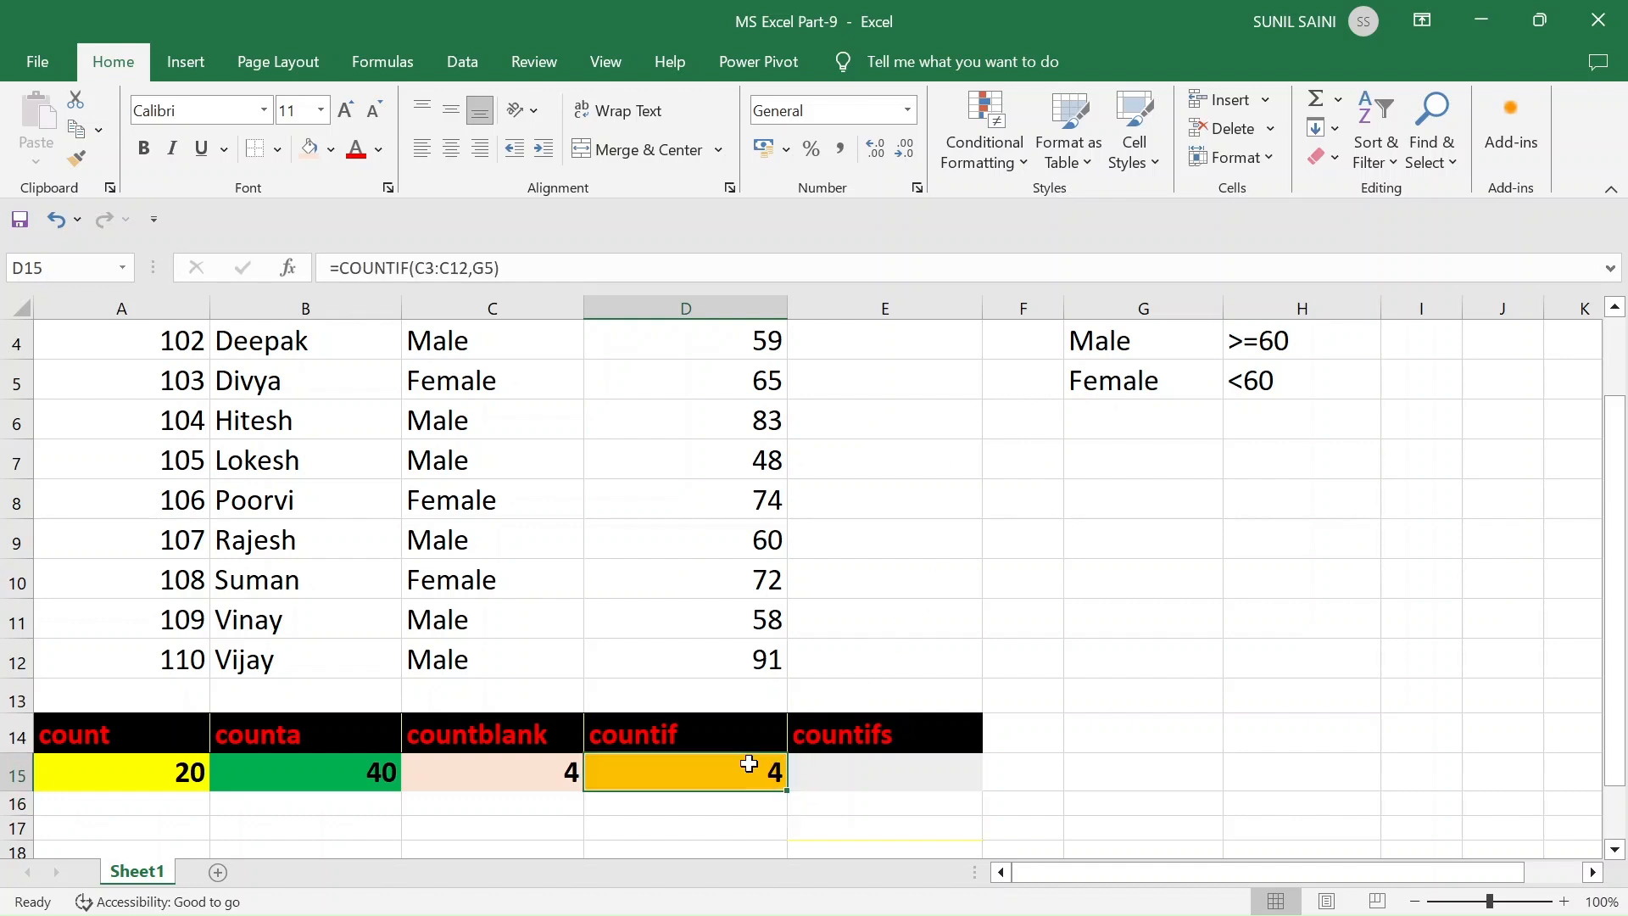
left_click(843, 772)
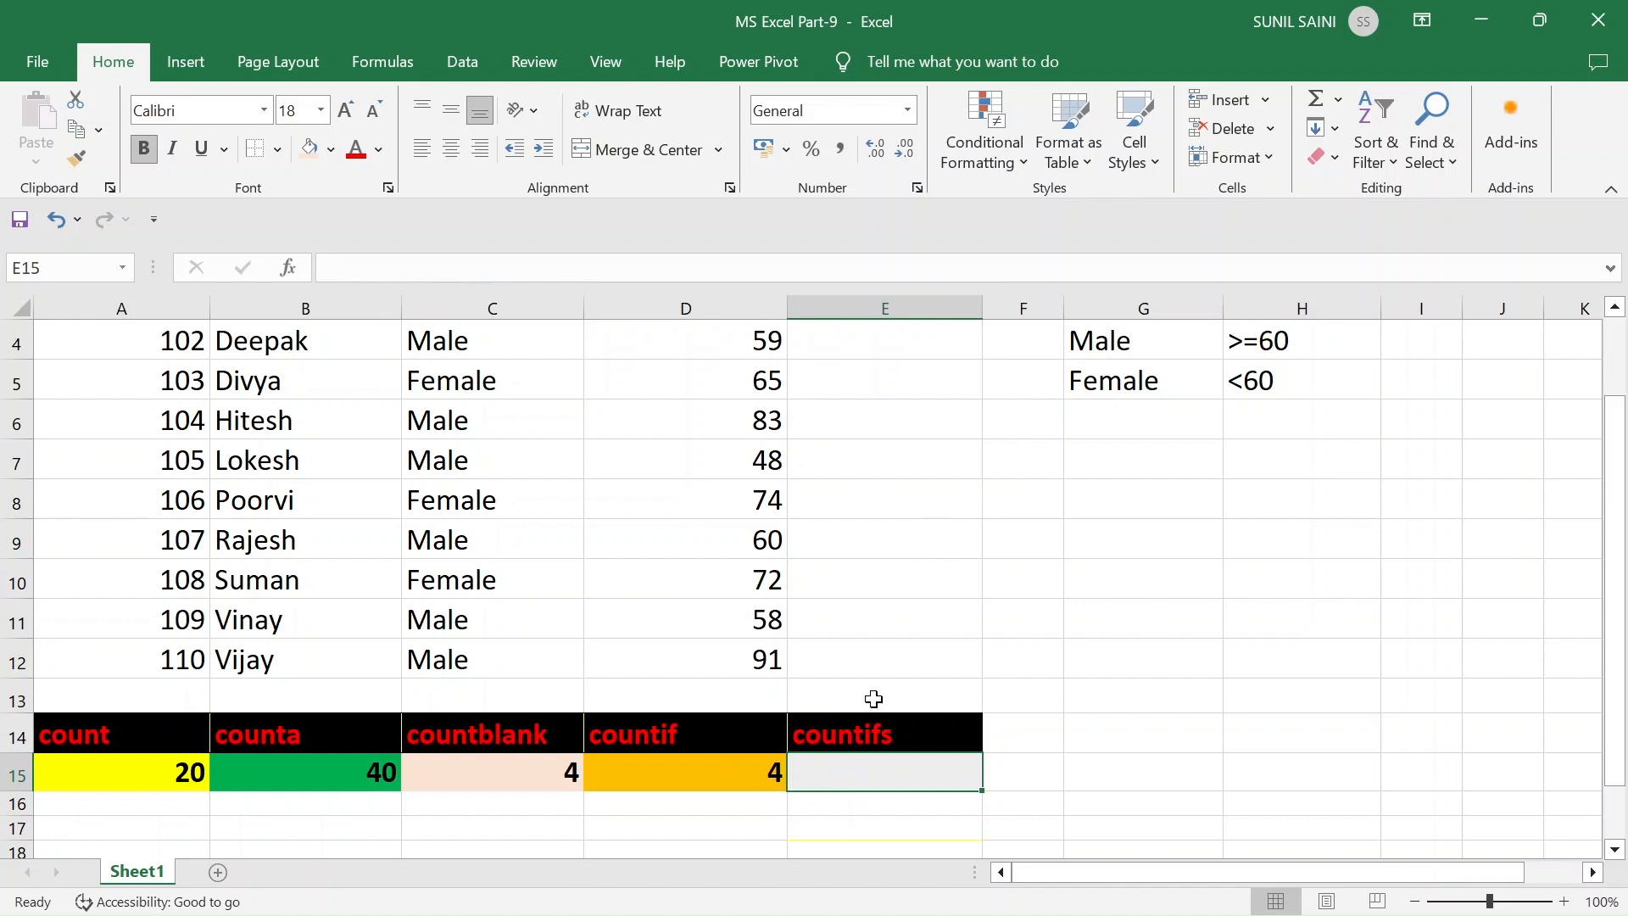
left_click(758, 773)
double_click(767, 778)
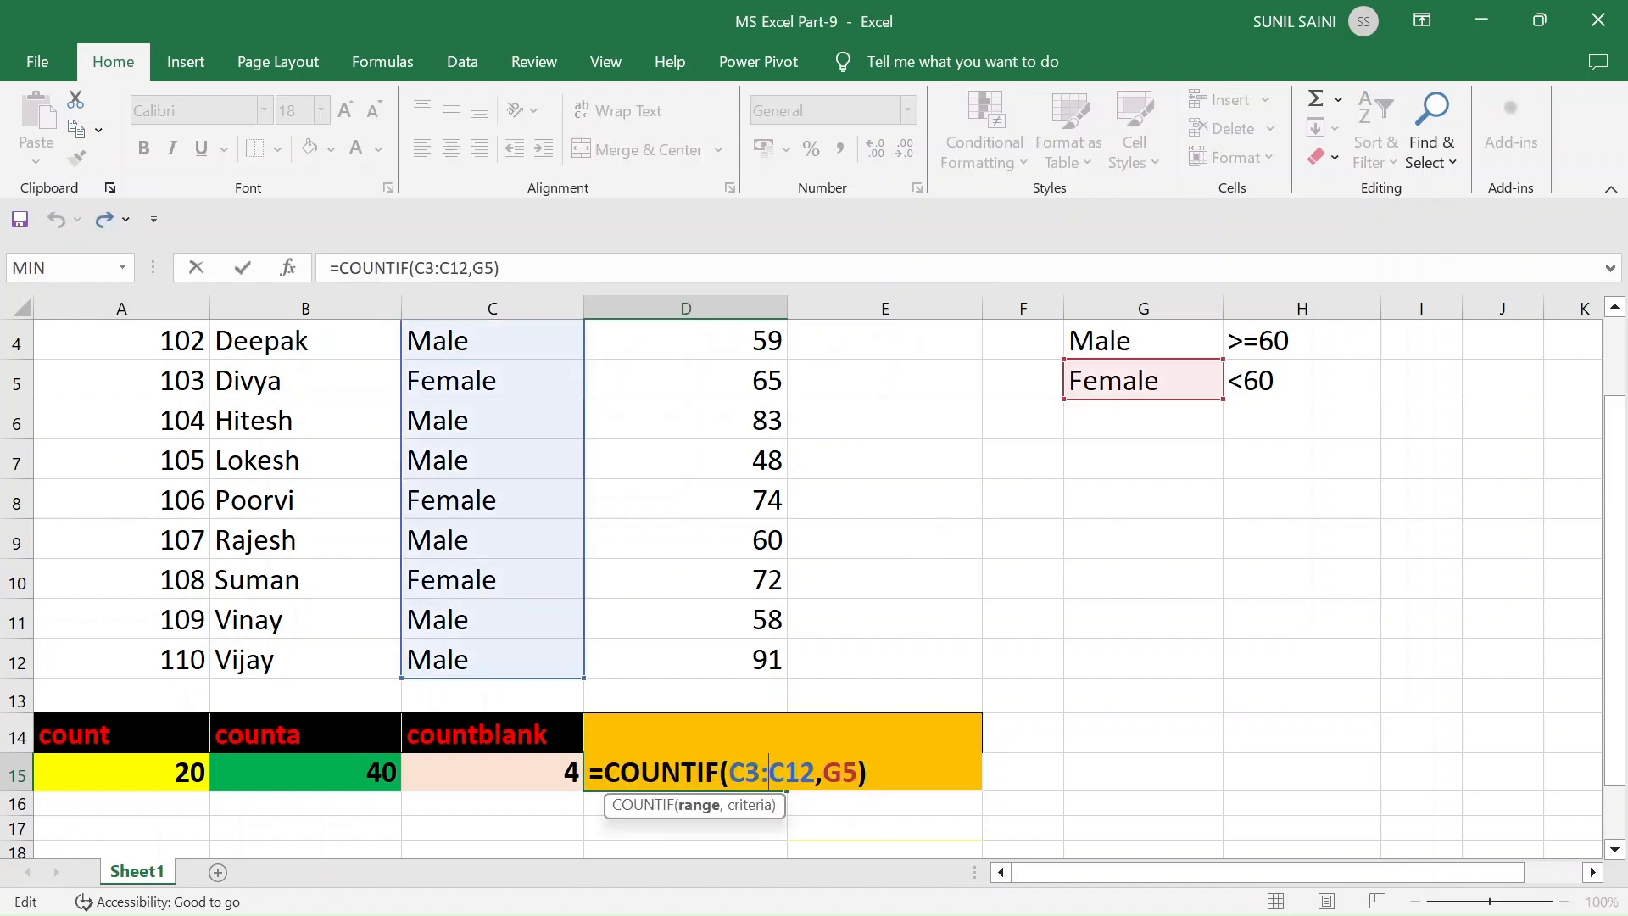
left_click(842, 772)
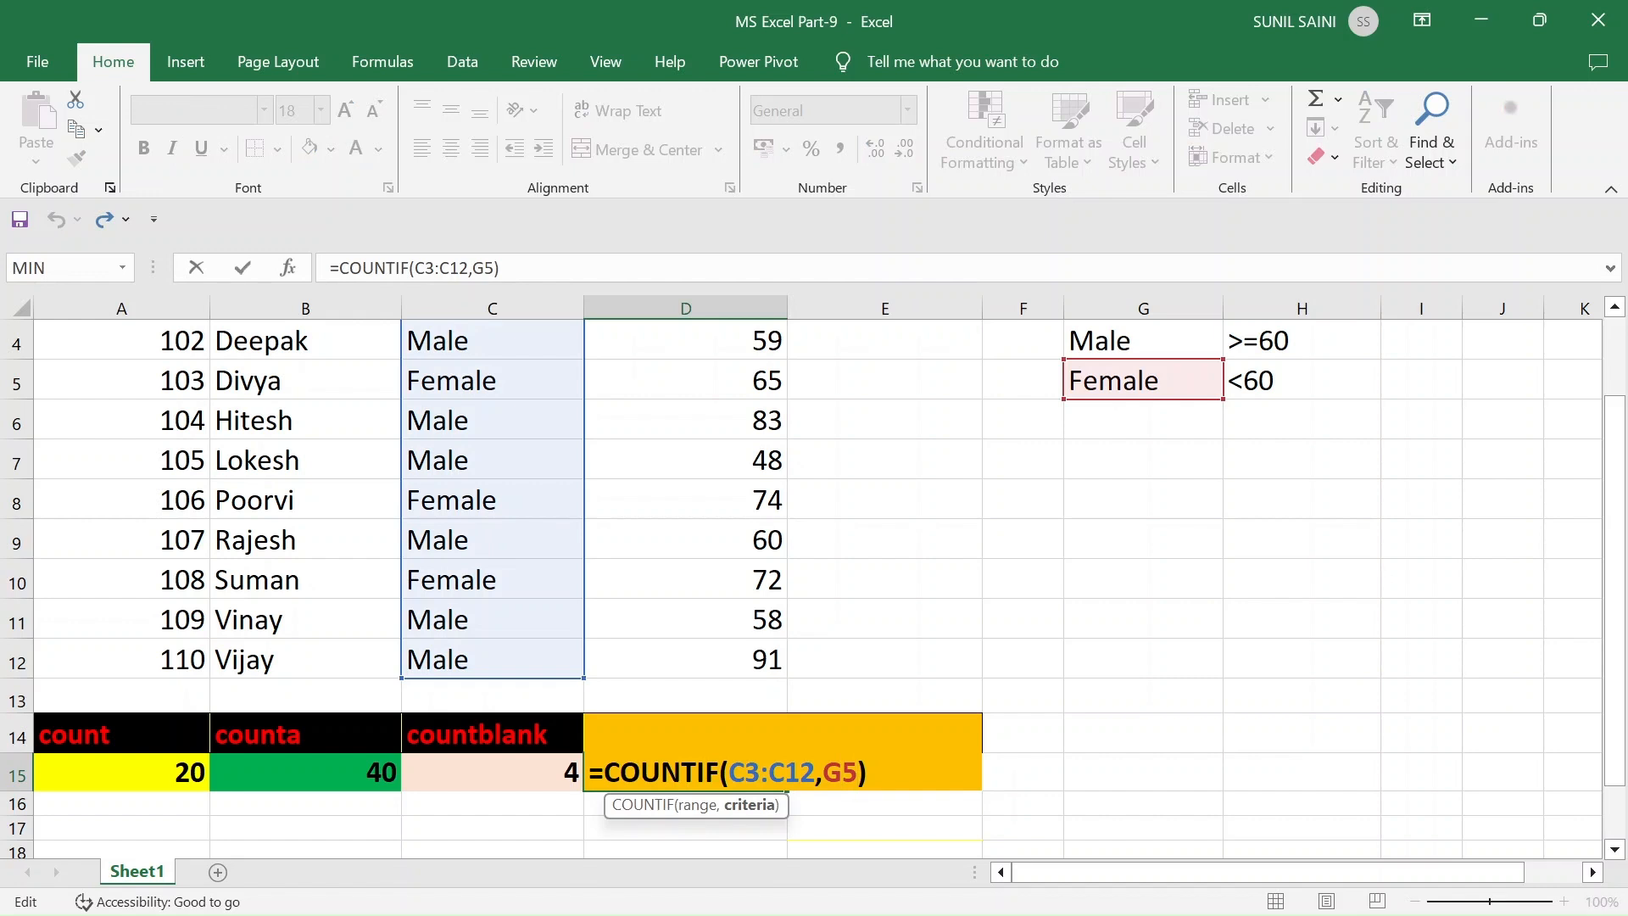
key("BackSpace")
key("Delete")
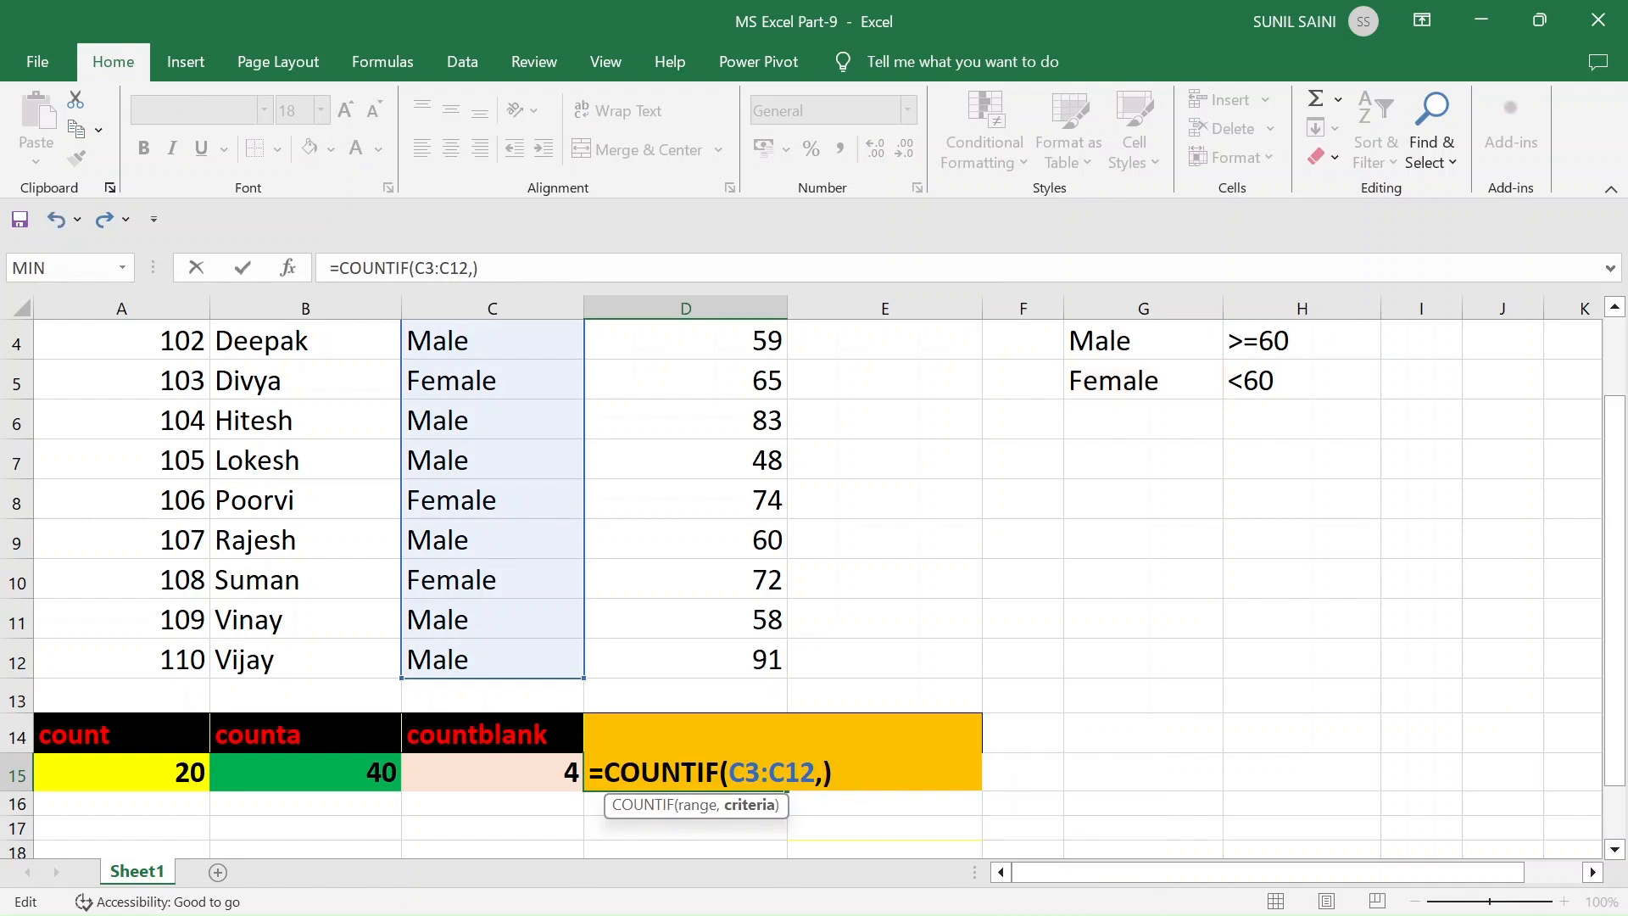
left_click(1117, 342)
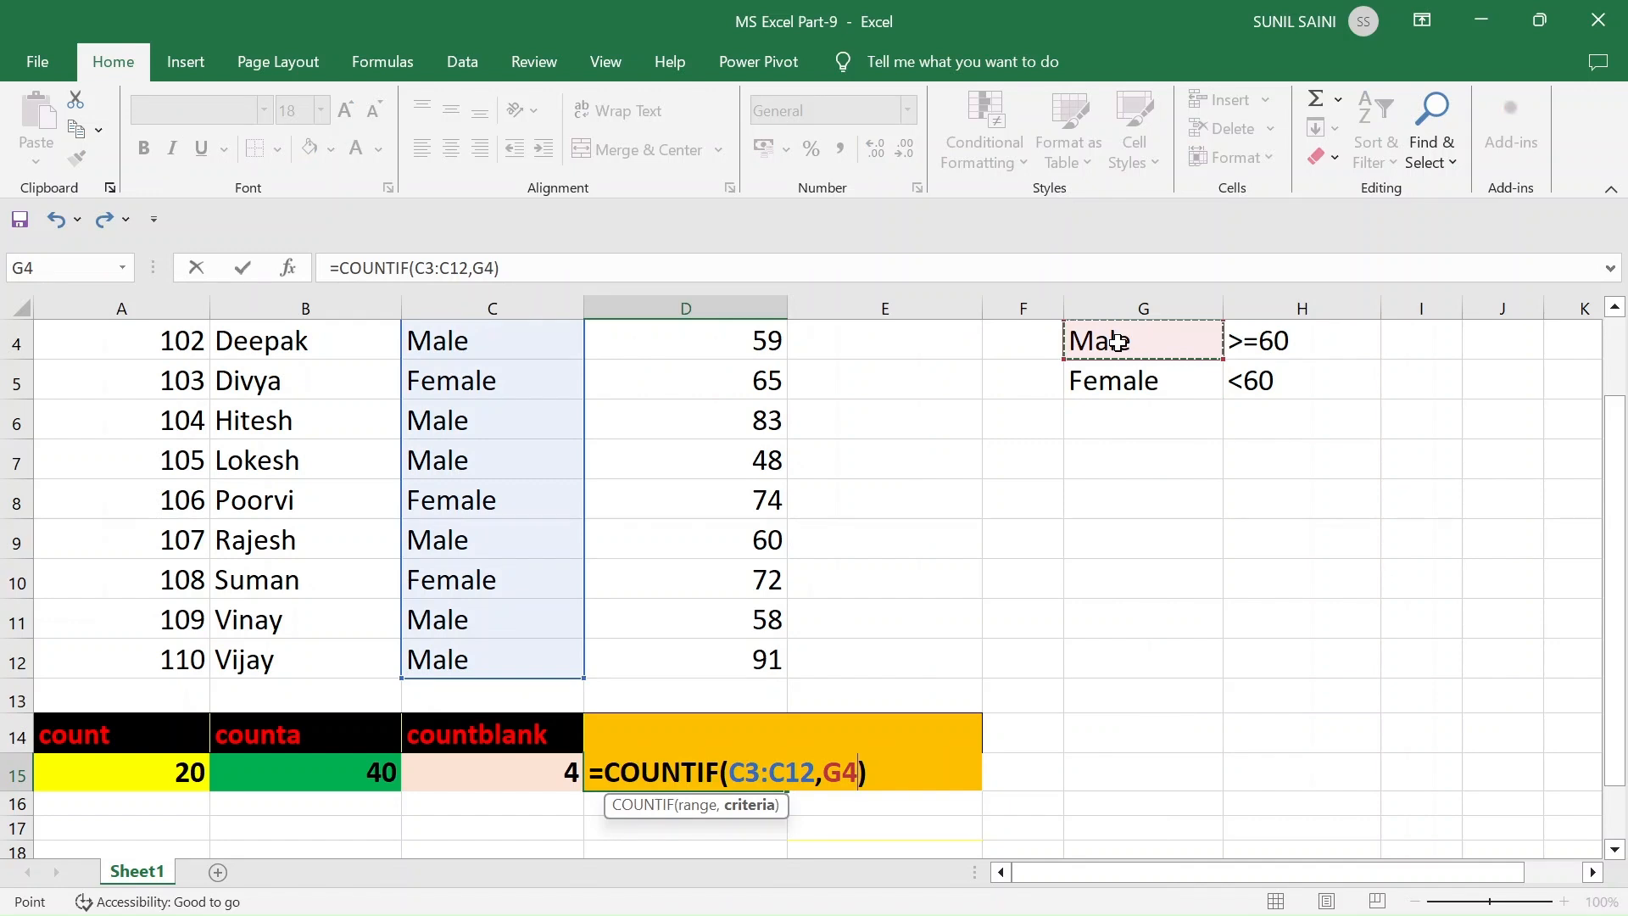
key("Right")
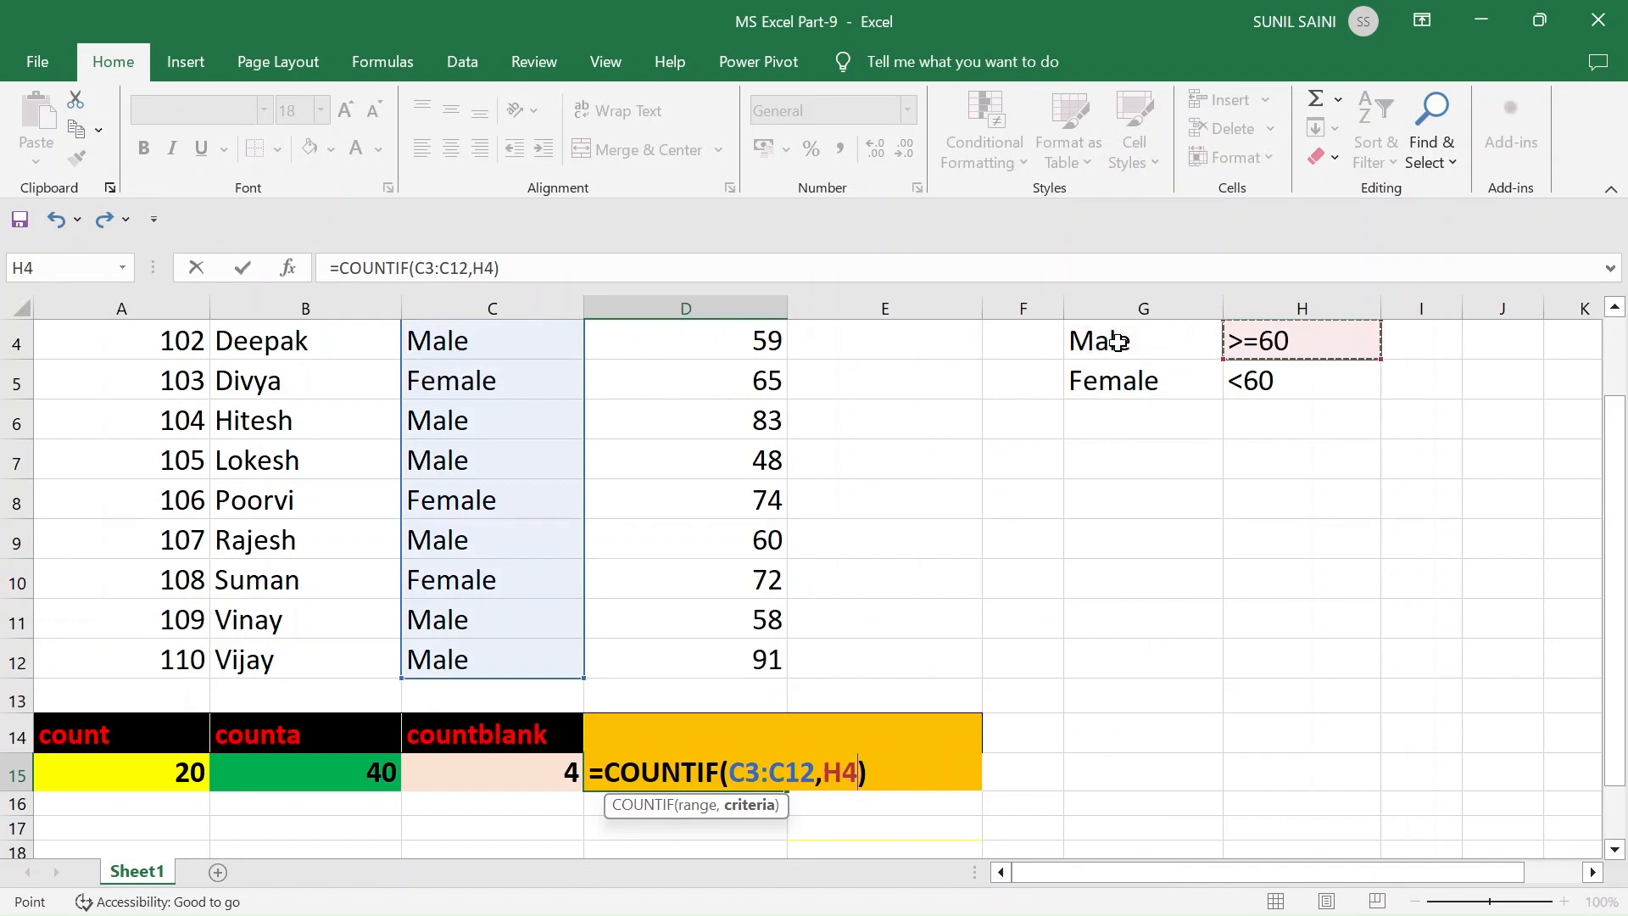
key("Left")
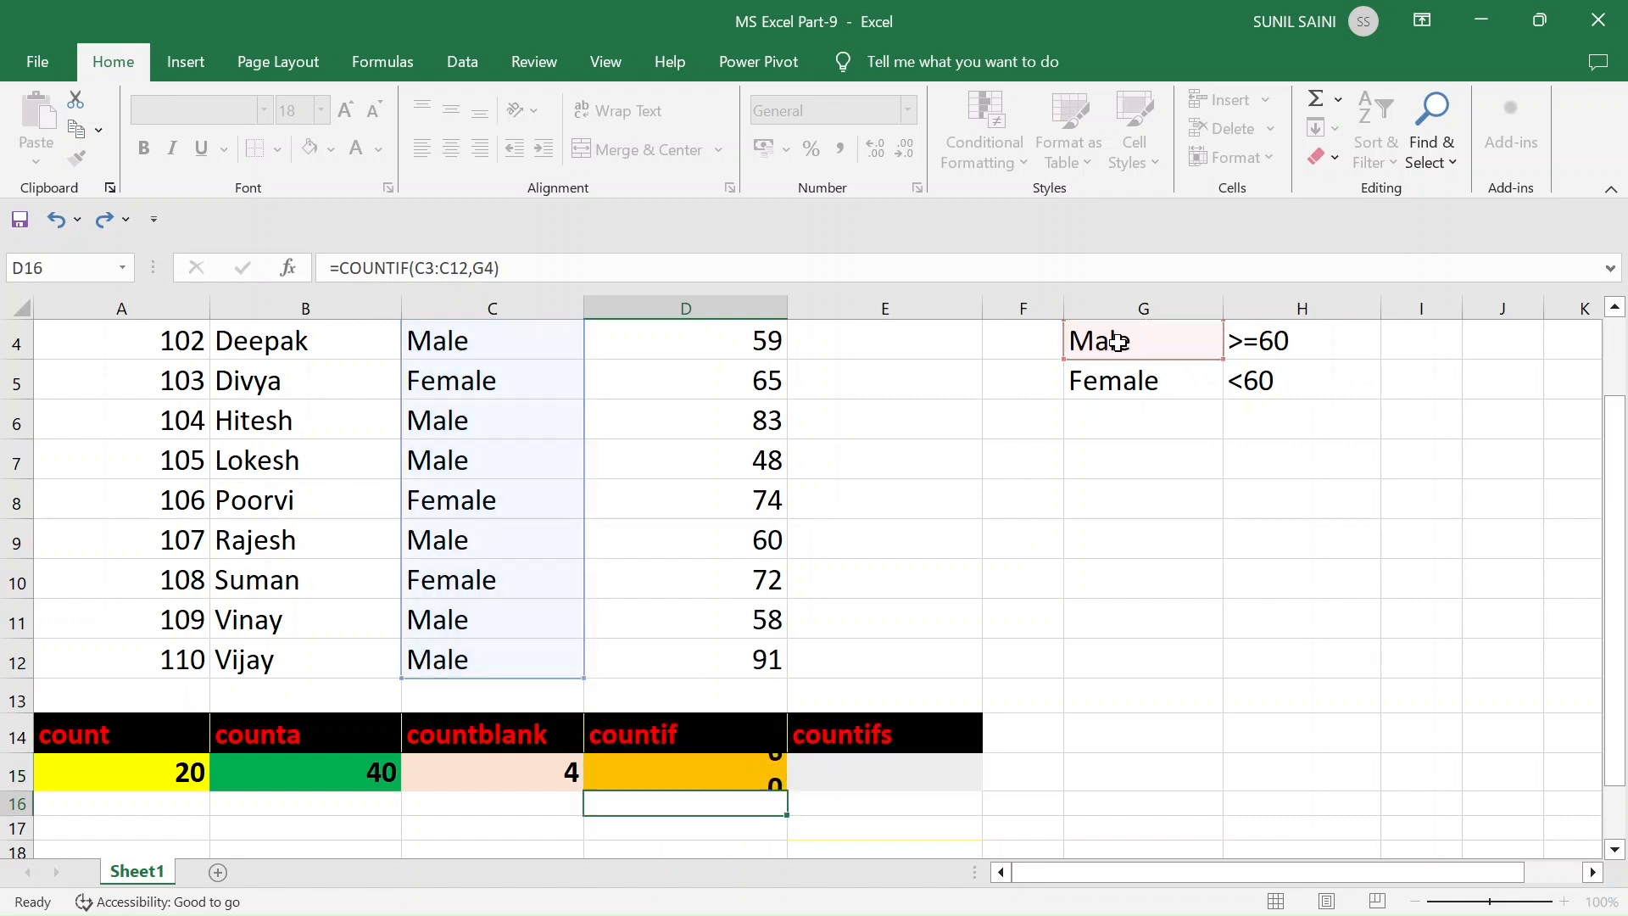
key("Return")
Begin a COUNTIFS formula in cell E15 under the countifs heading.
key("Up")
key("Right")
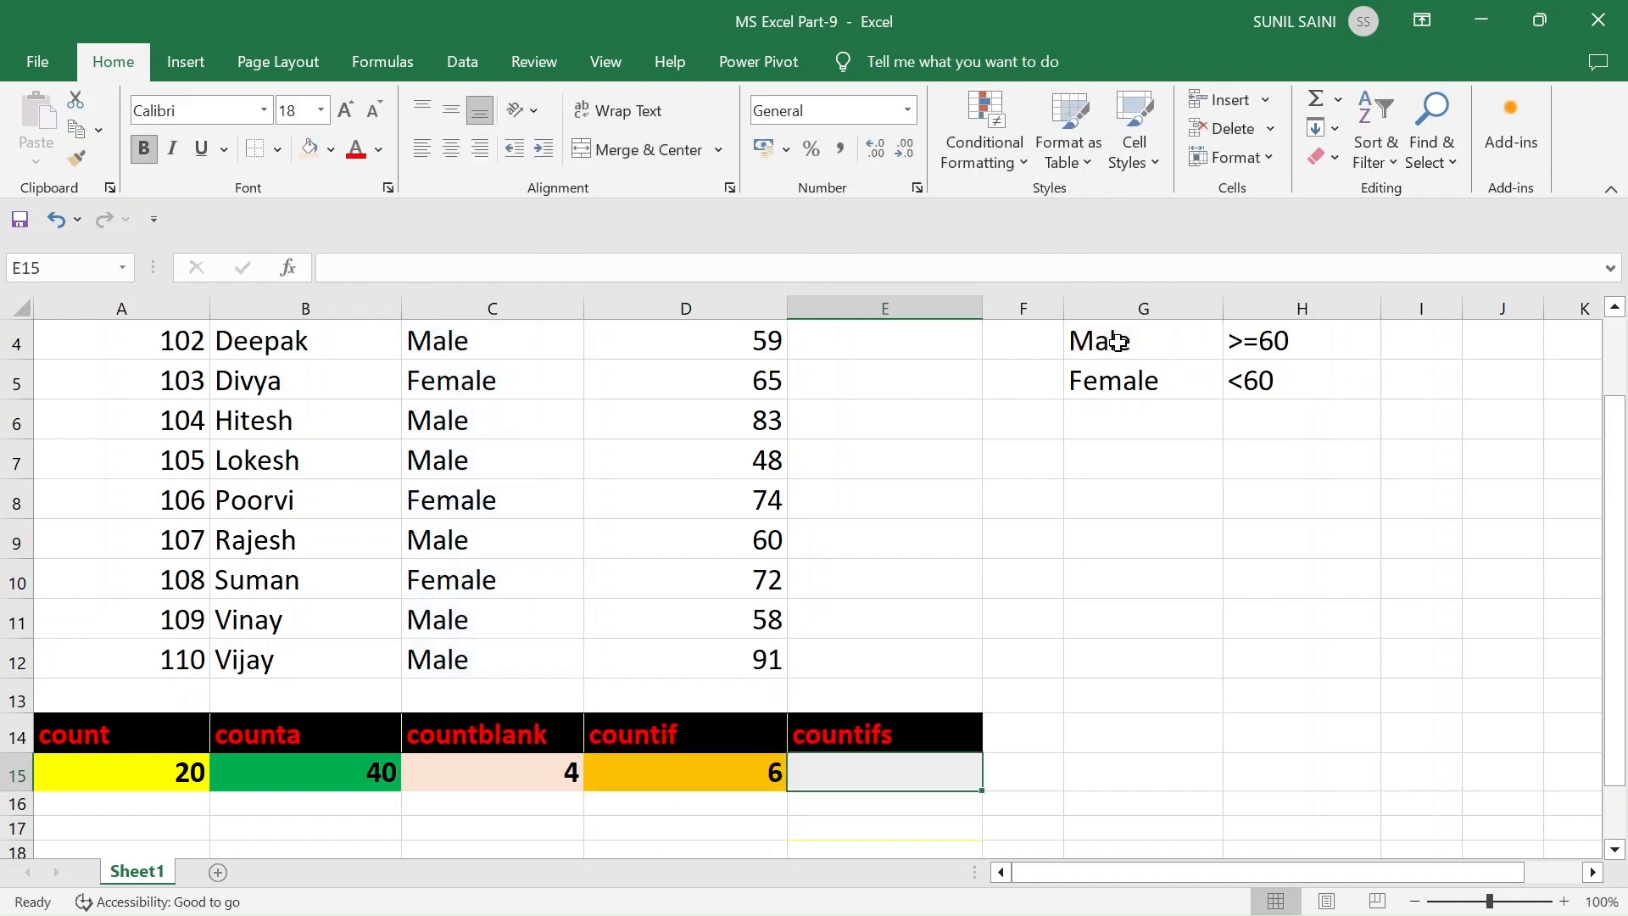
type("=")
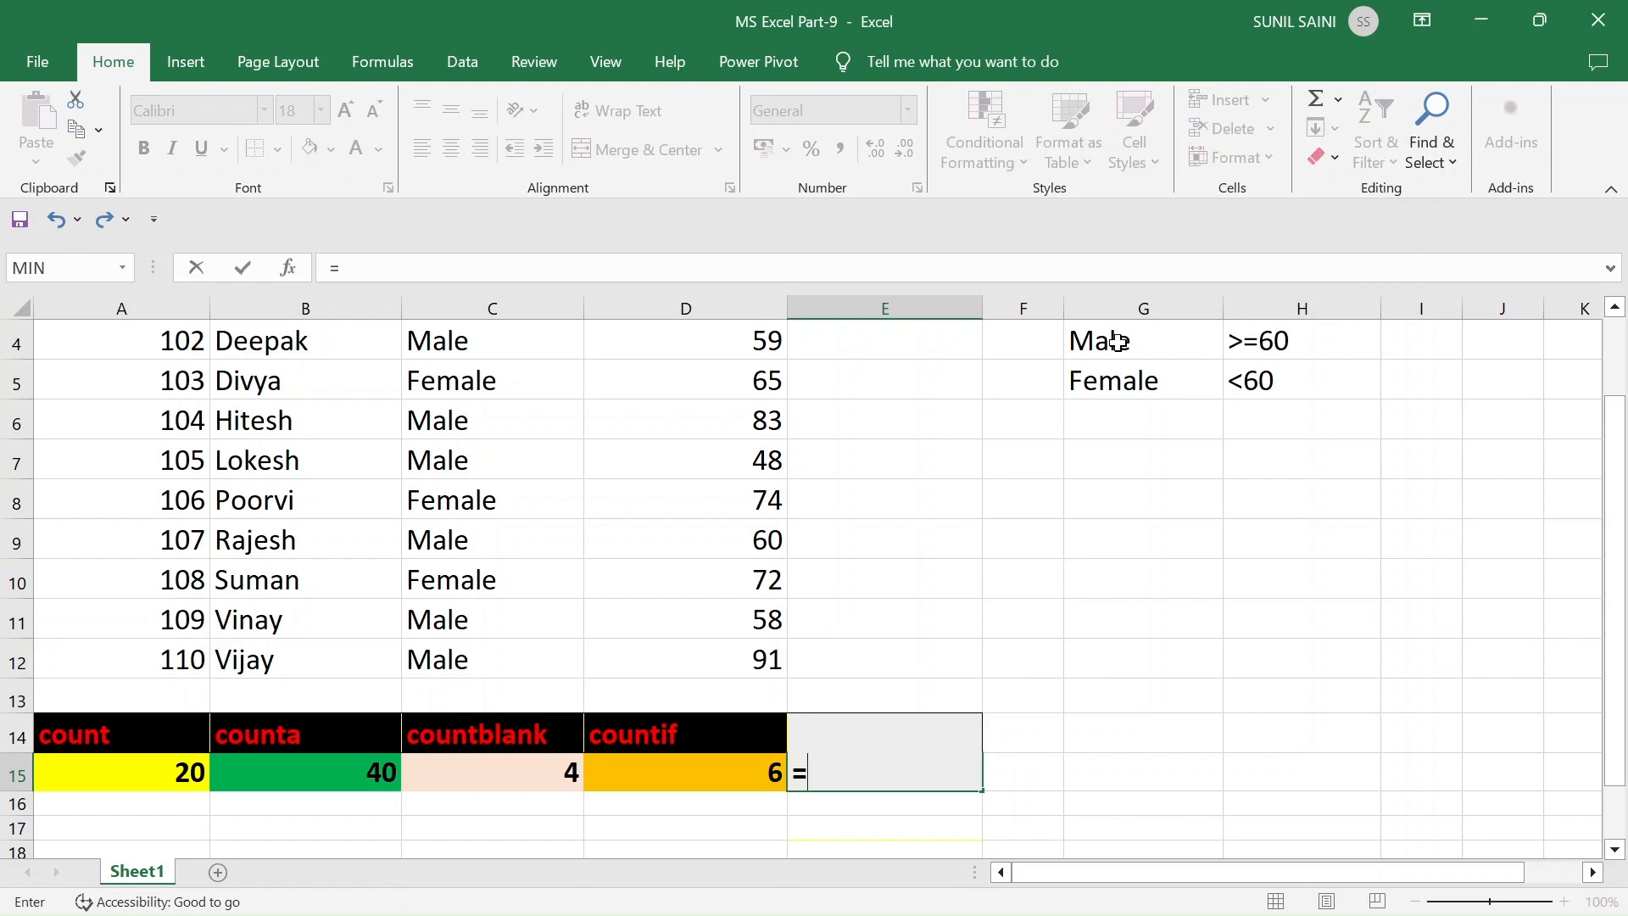
type("countf")
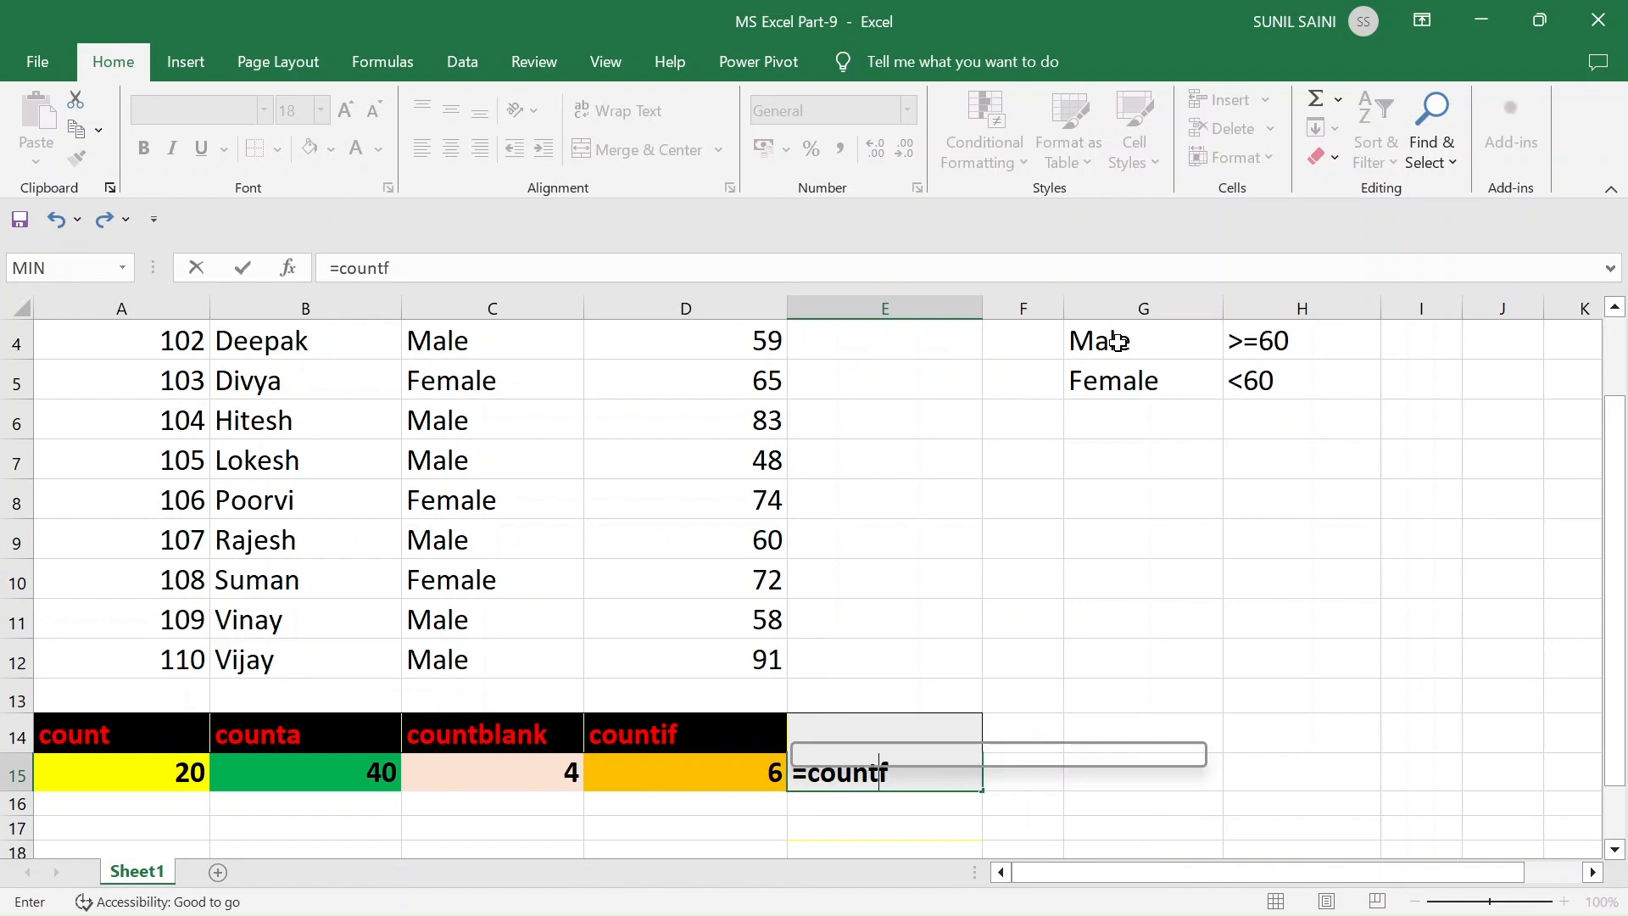
key("BackSpace")
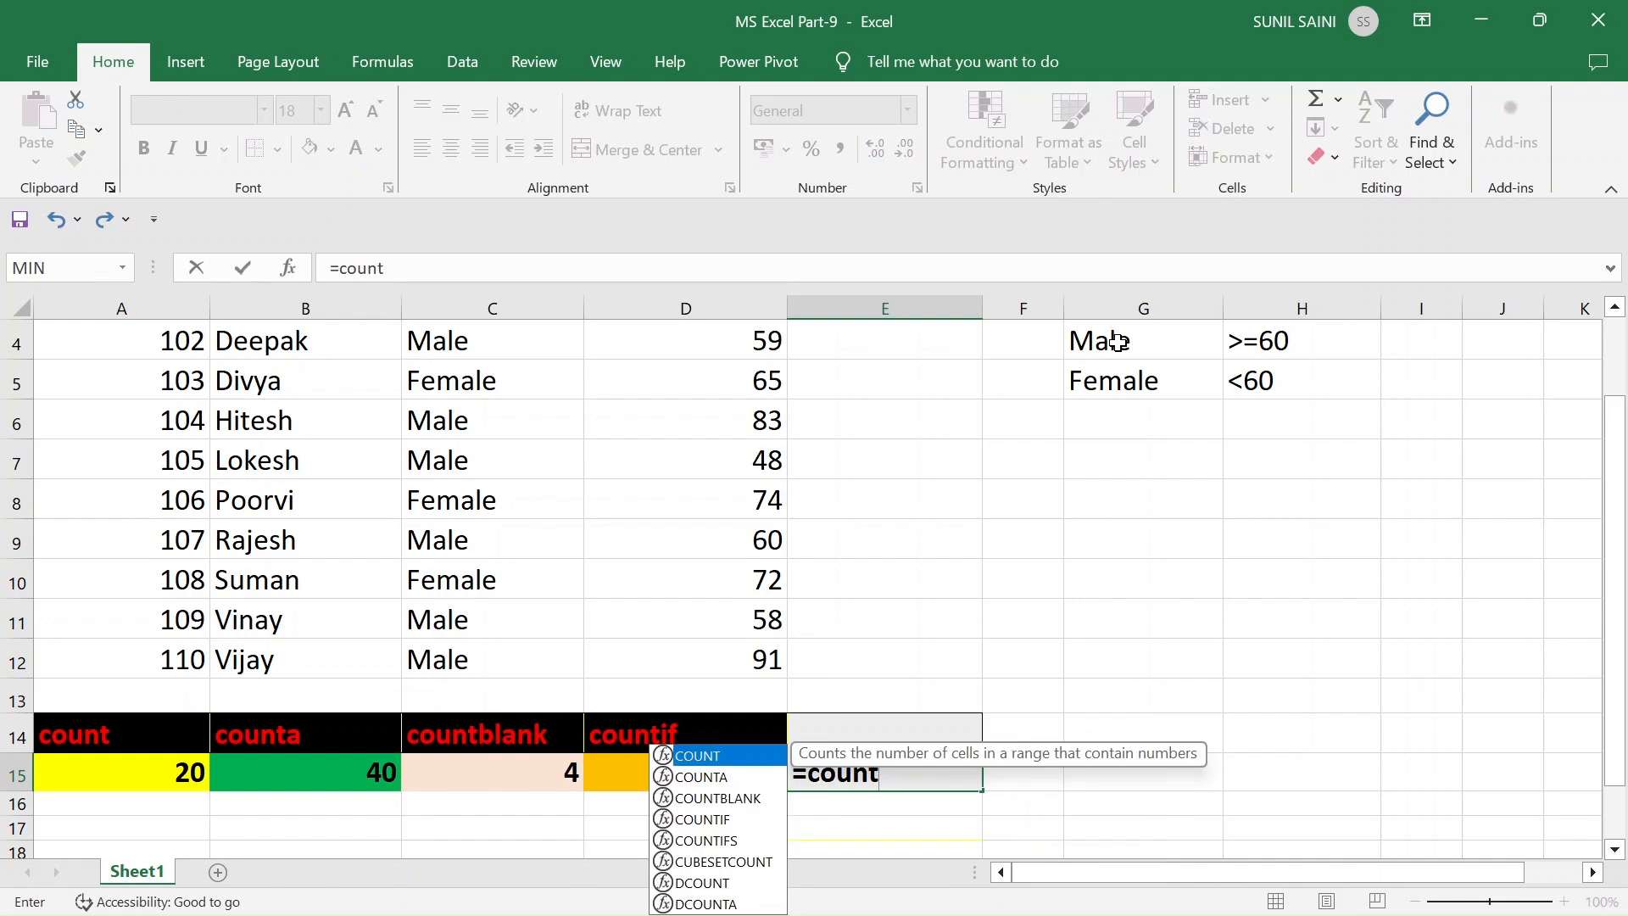
type("ifs")
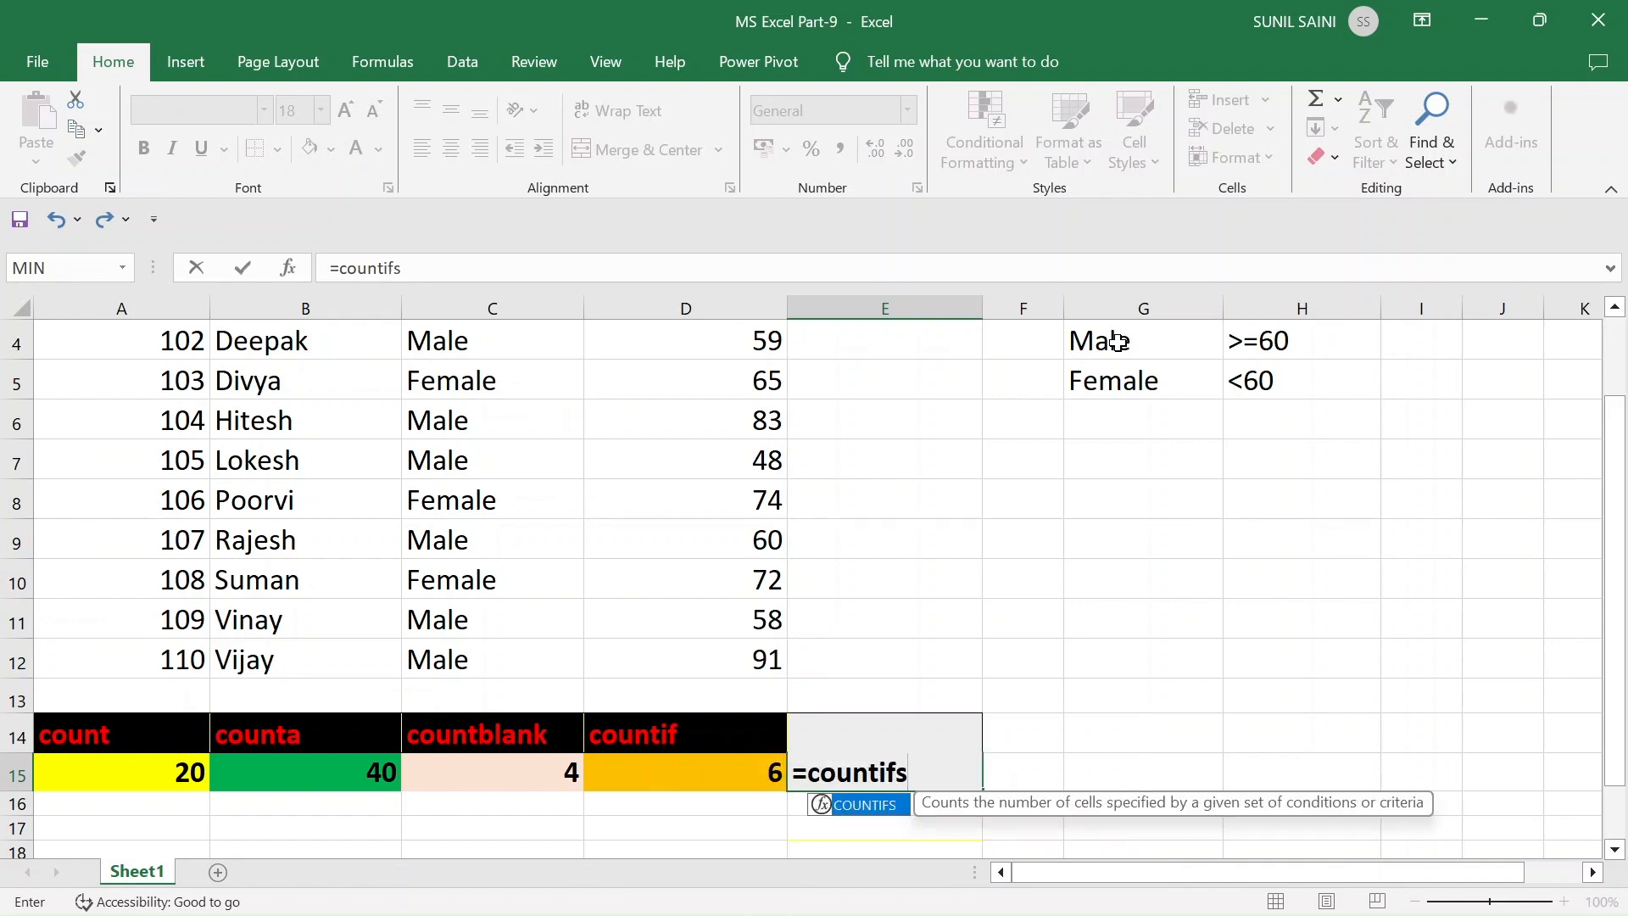
type("(")
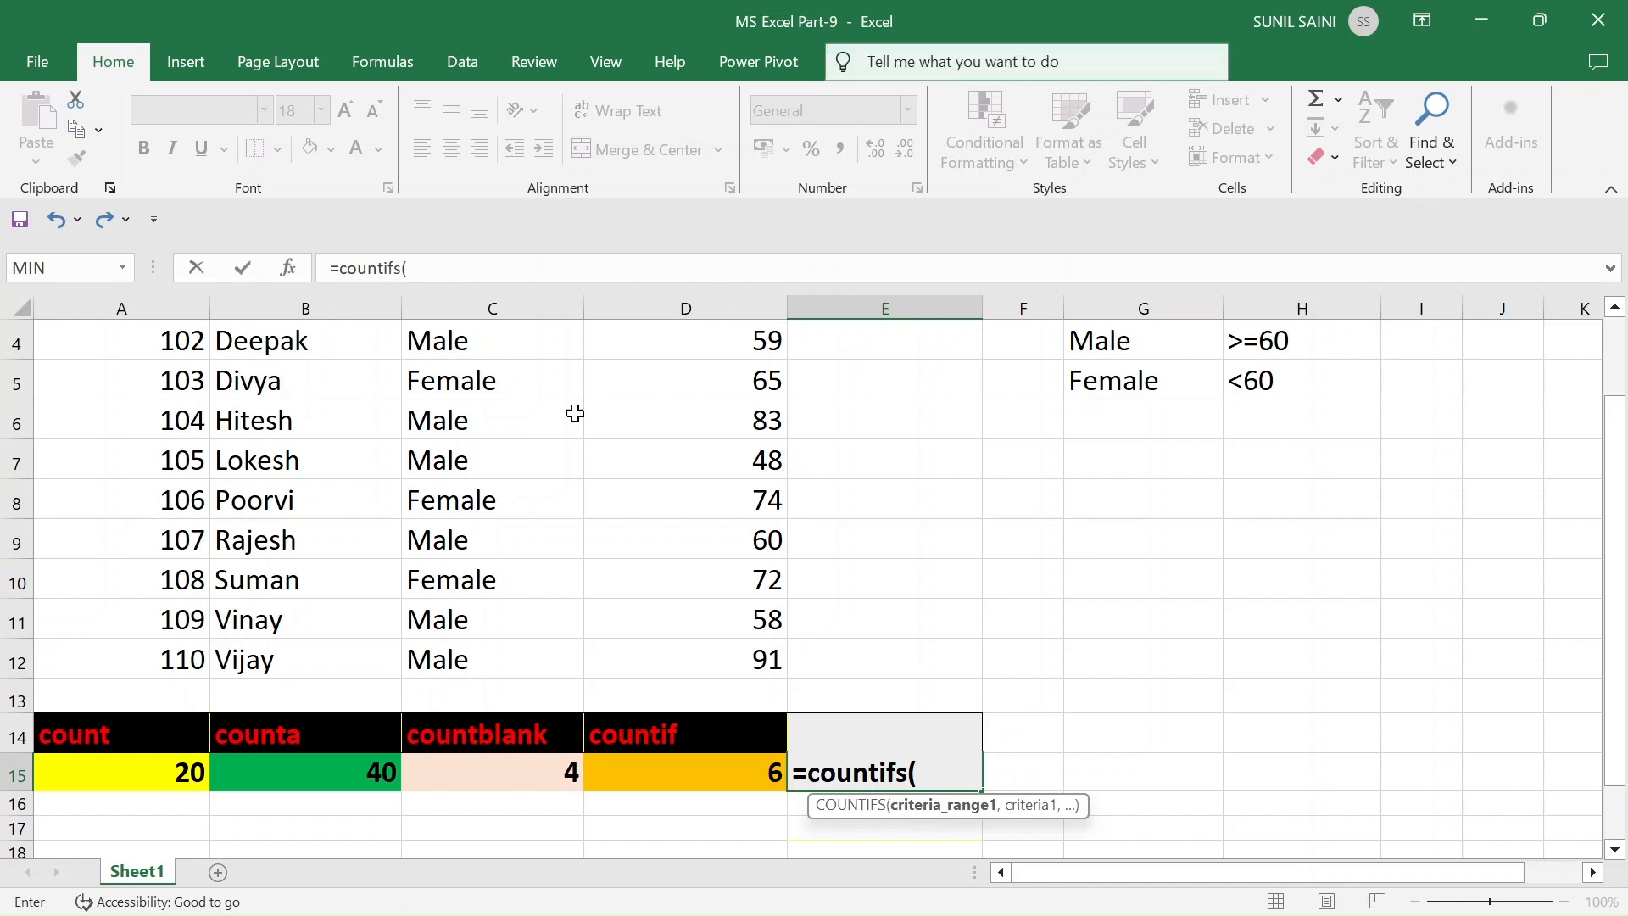
Set the Gender cells C3:C12 as the first criteria range of the COUNTIFS formula, with "Male" as its criterion.
scroll(543, 428, "up", 1)
left_click_drag(496, 435, 468, 776)
scroll(1125, 635, "down", 1)
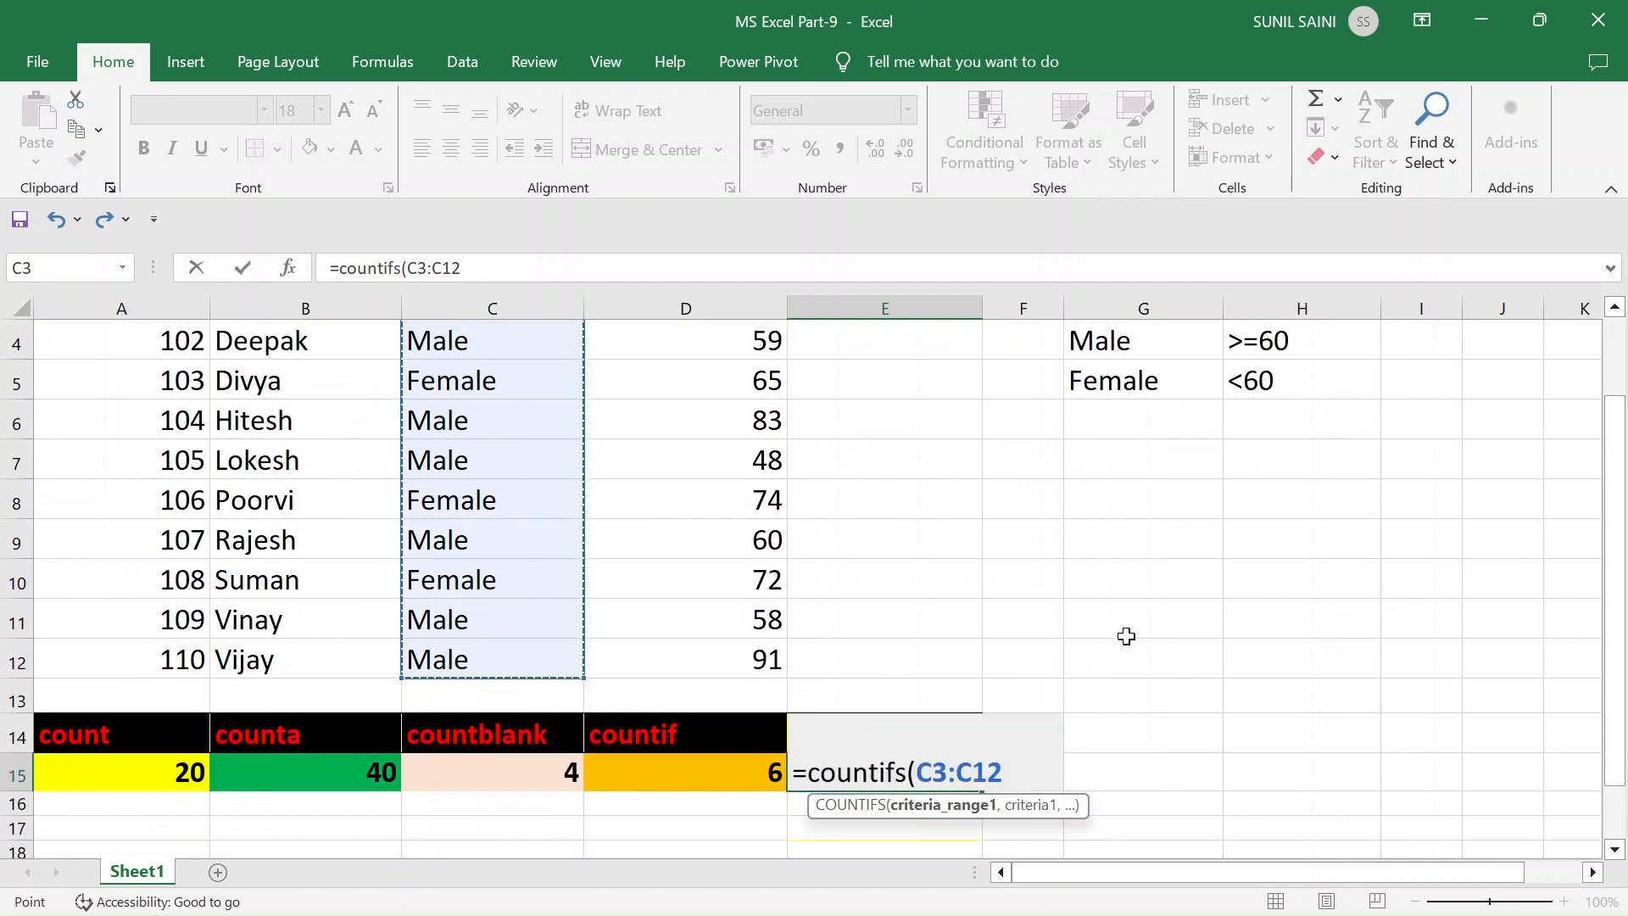
type(",")
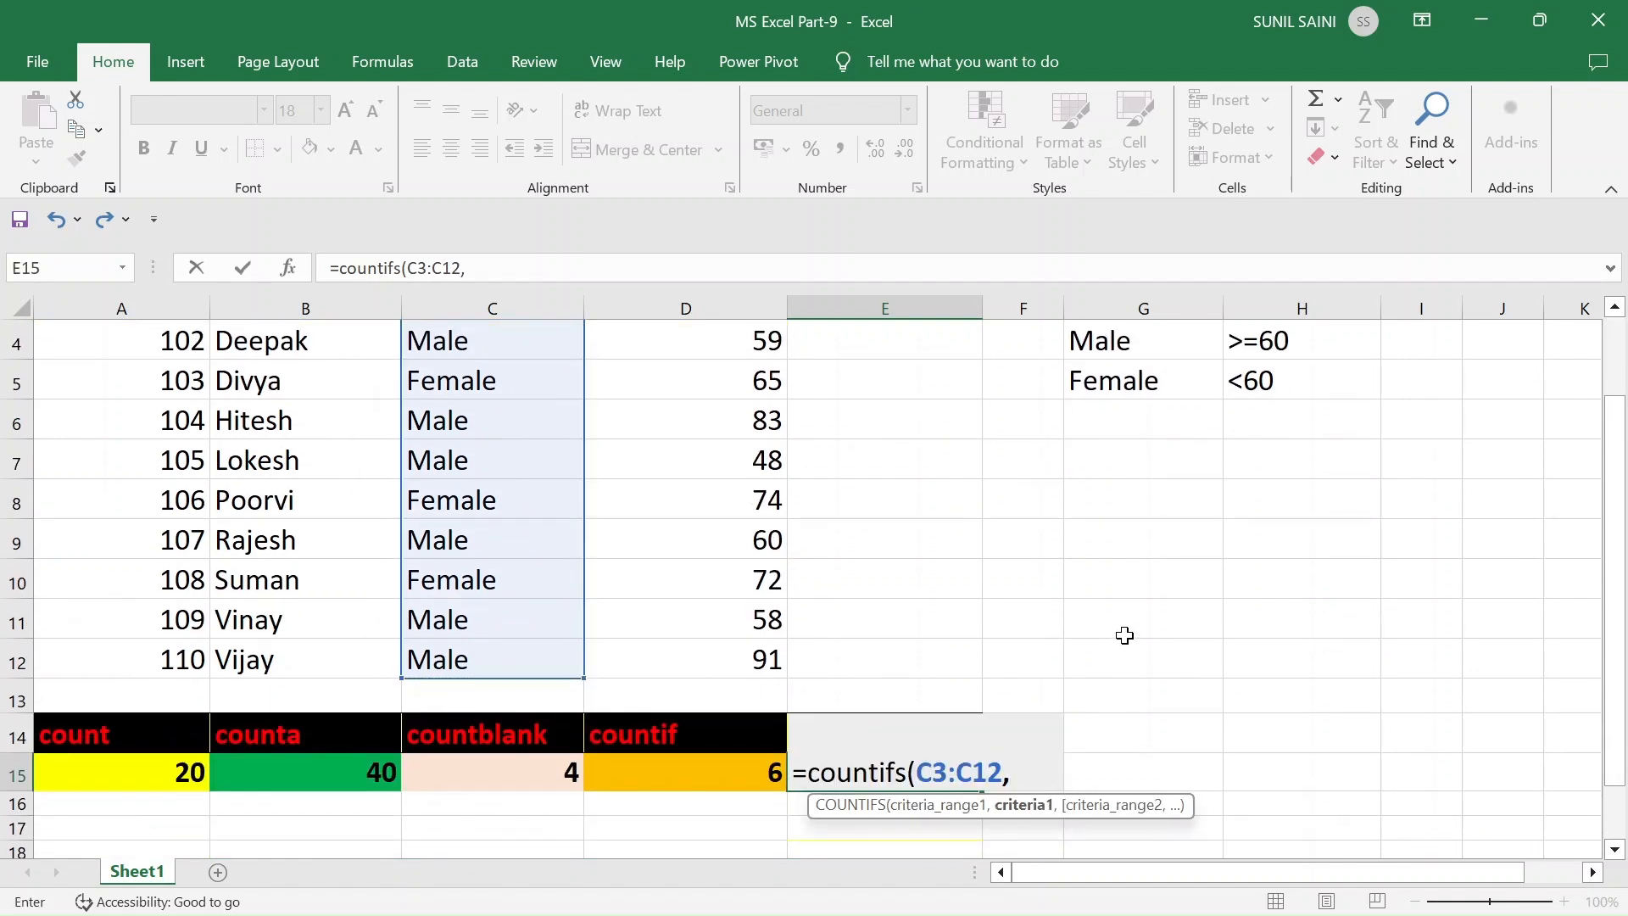
type("\"Male\"")
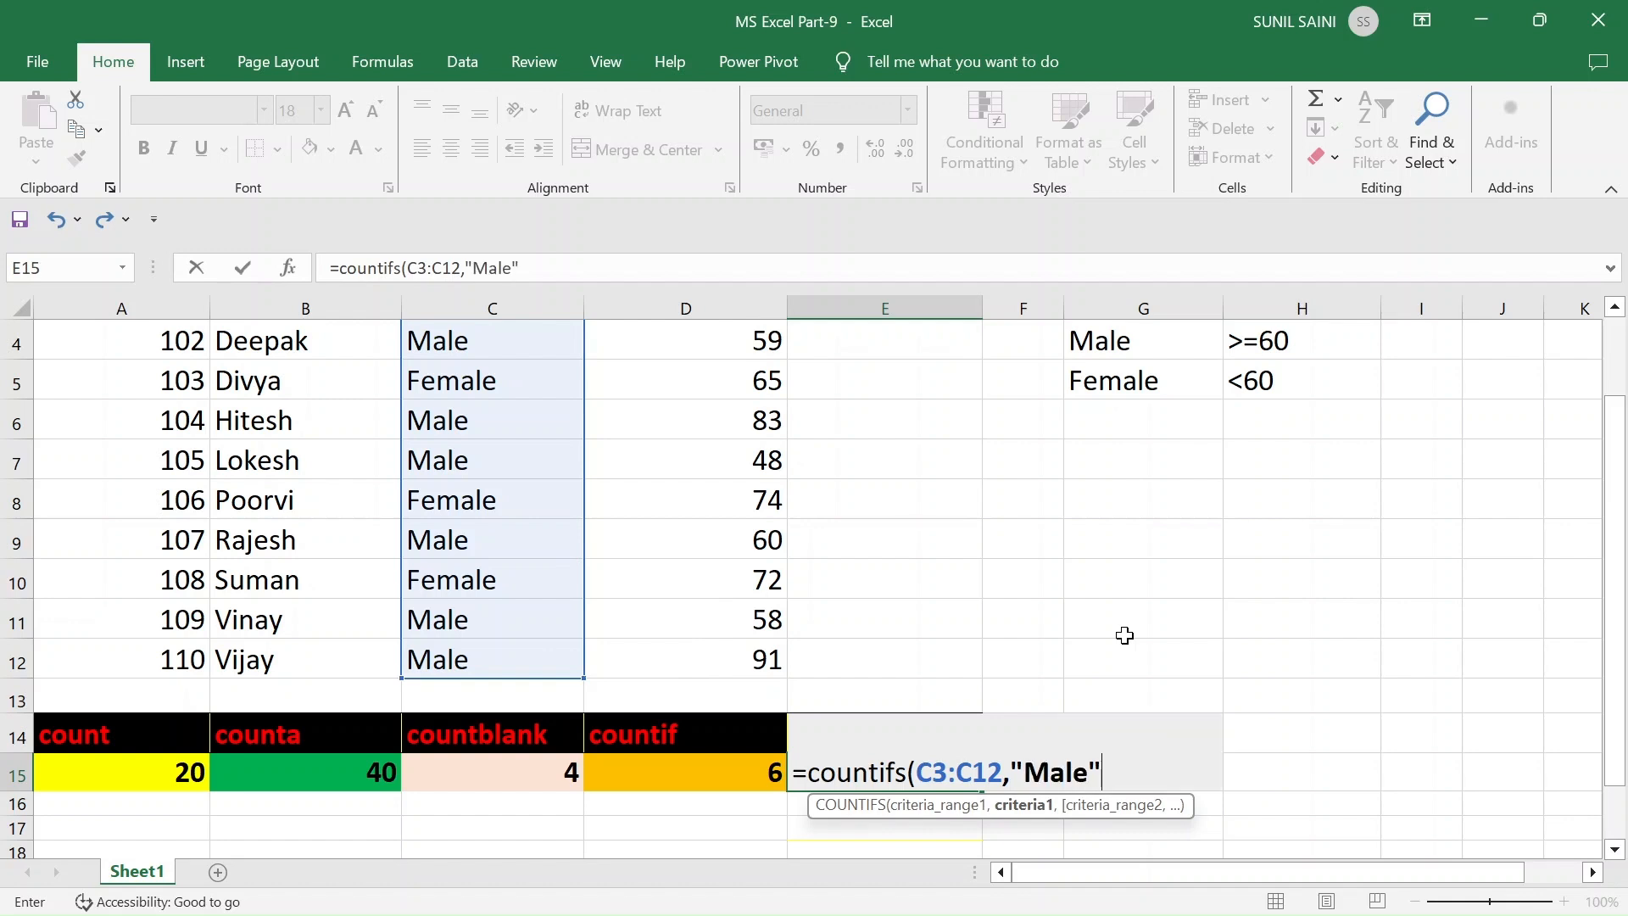
Add the Marks cells D3:D12 as the second criteria range, enter ">=60 as its criterion and close the parenthesis.
type(",")
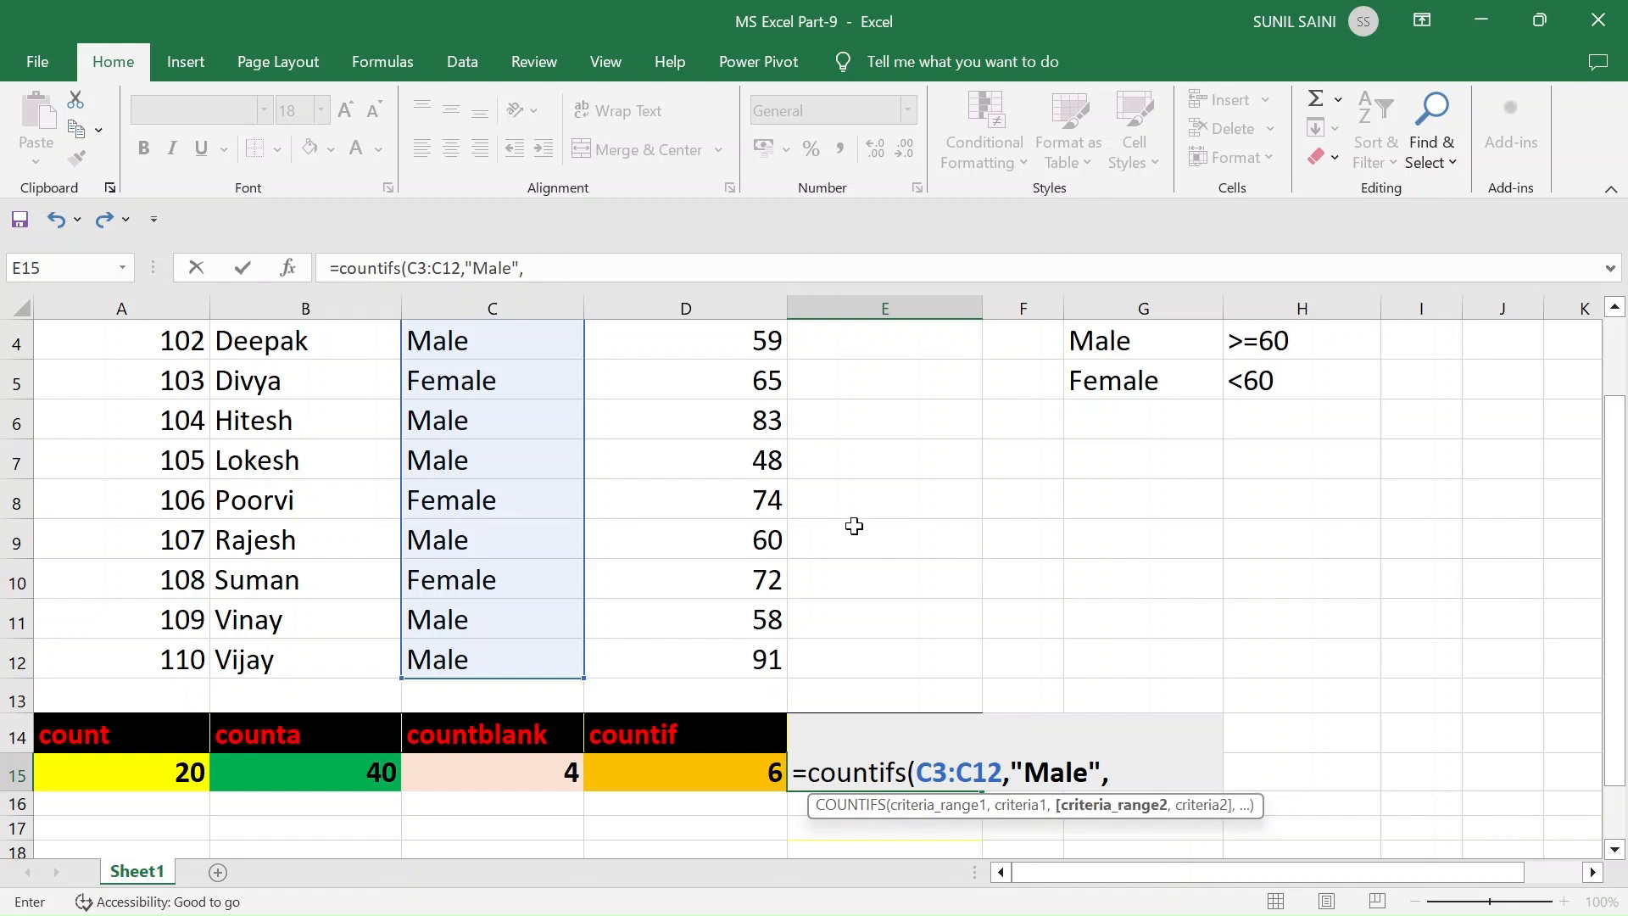
scroll(848, 527, "up", 1)
left_click_drag(768, 430, 734, 776)
scroll(1102, 628, "down", 1)
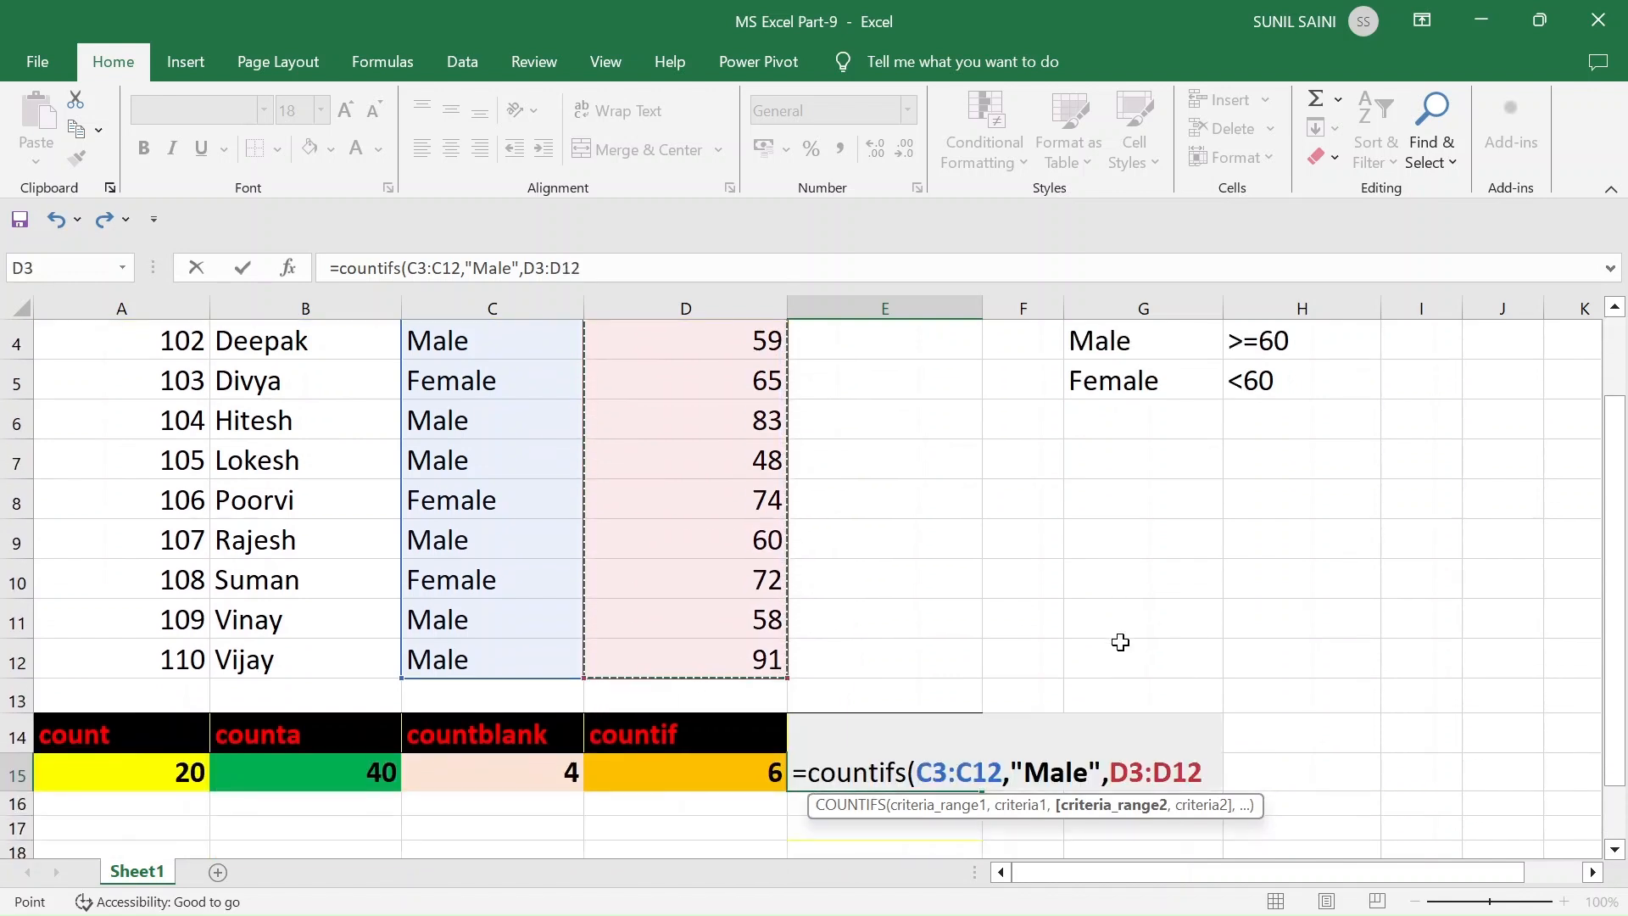
type(",")
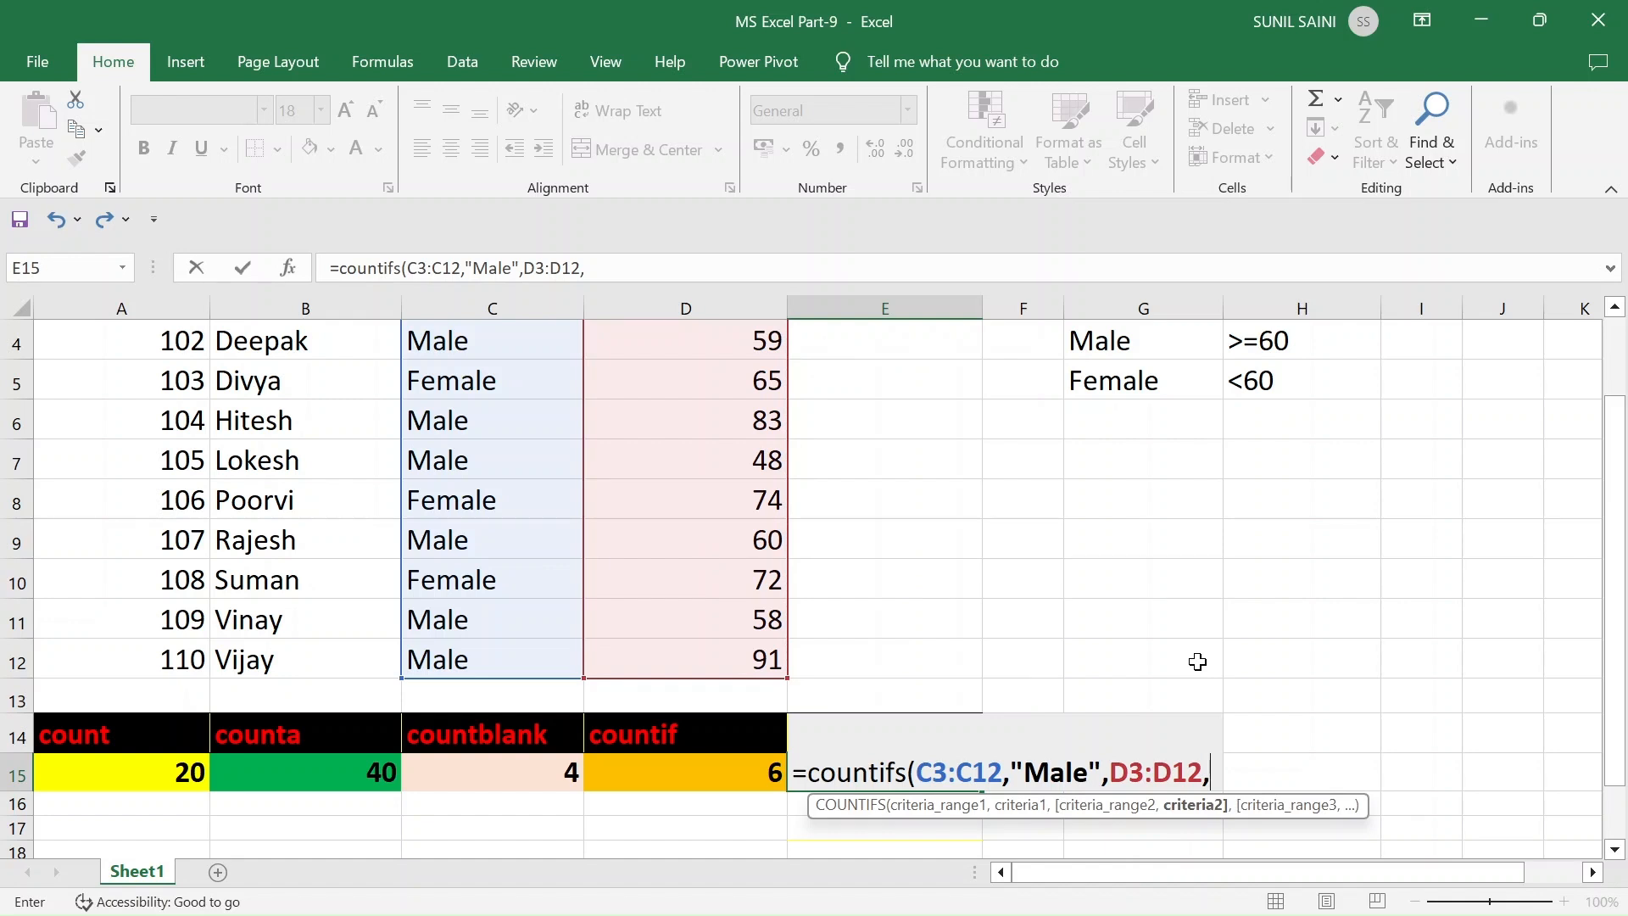
type("\"")
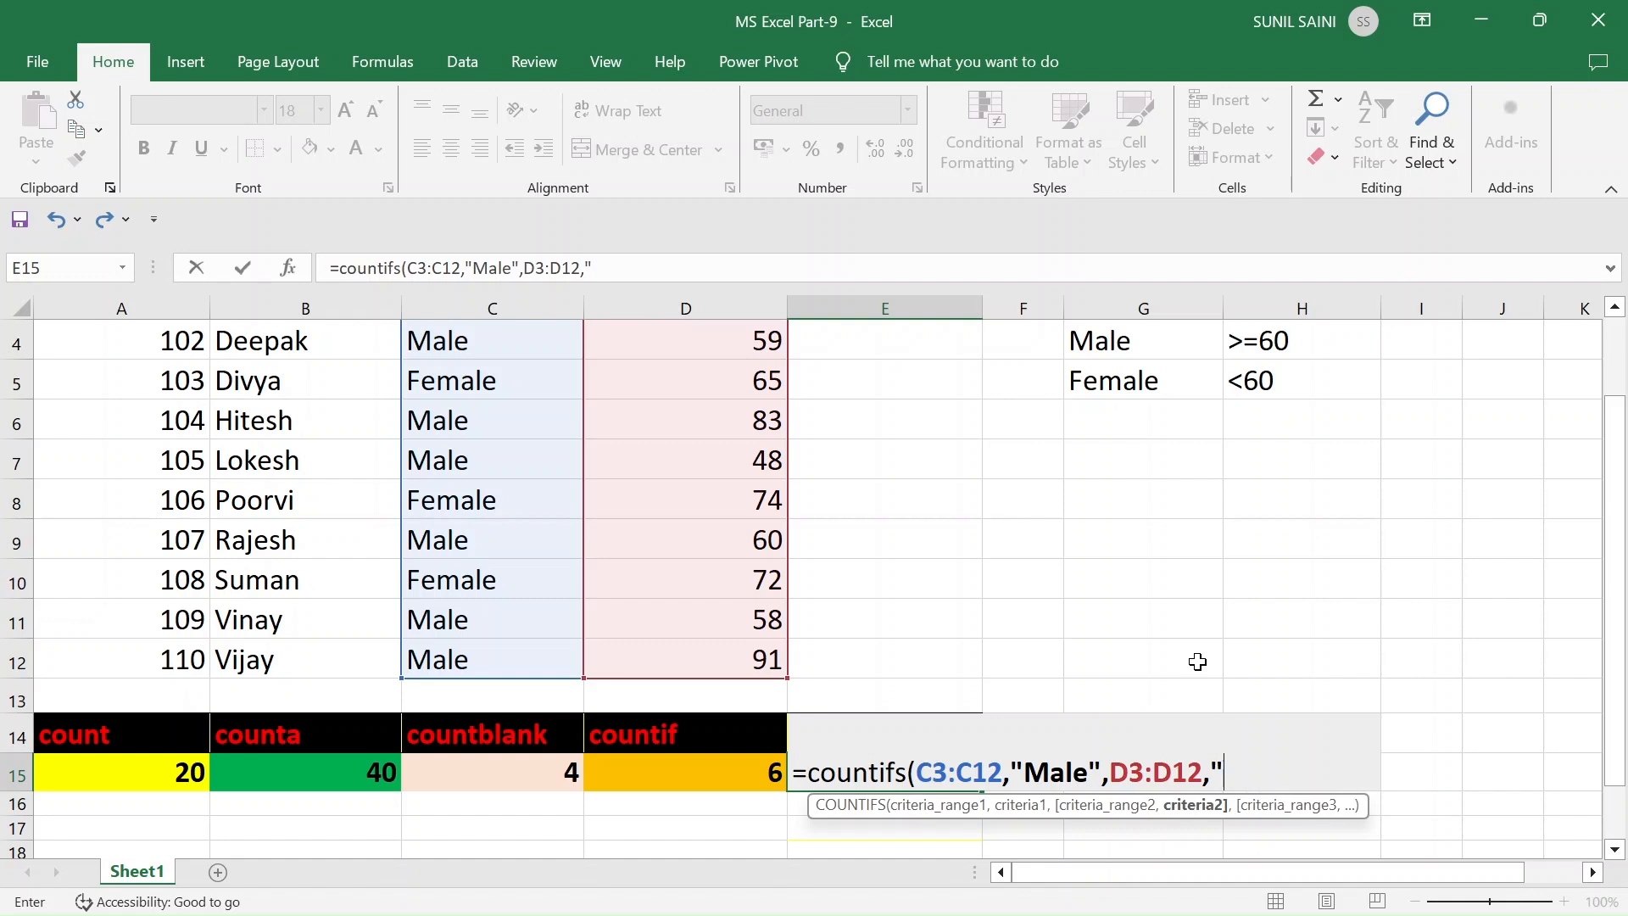
type(">=60)")
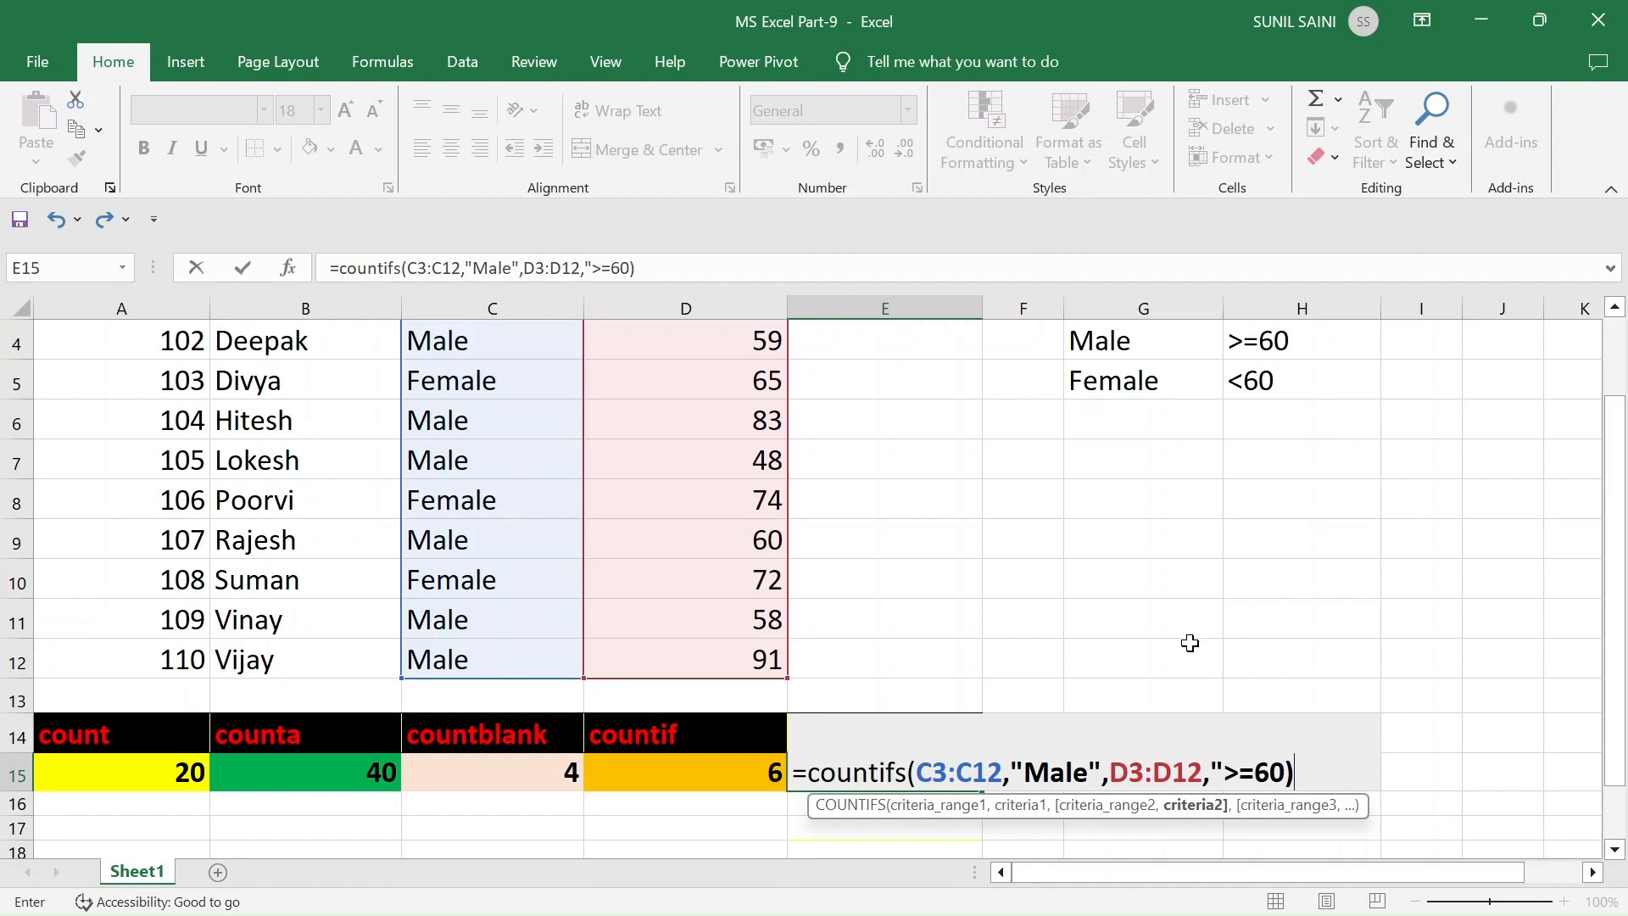
Commit the COUNTIFS formula in E15 and accept the suggested correction.
scroll(963, 563, "up", 1)
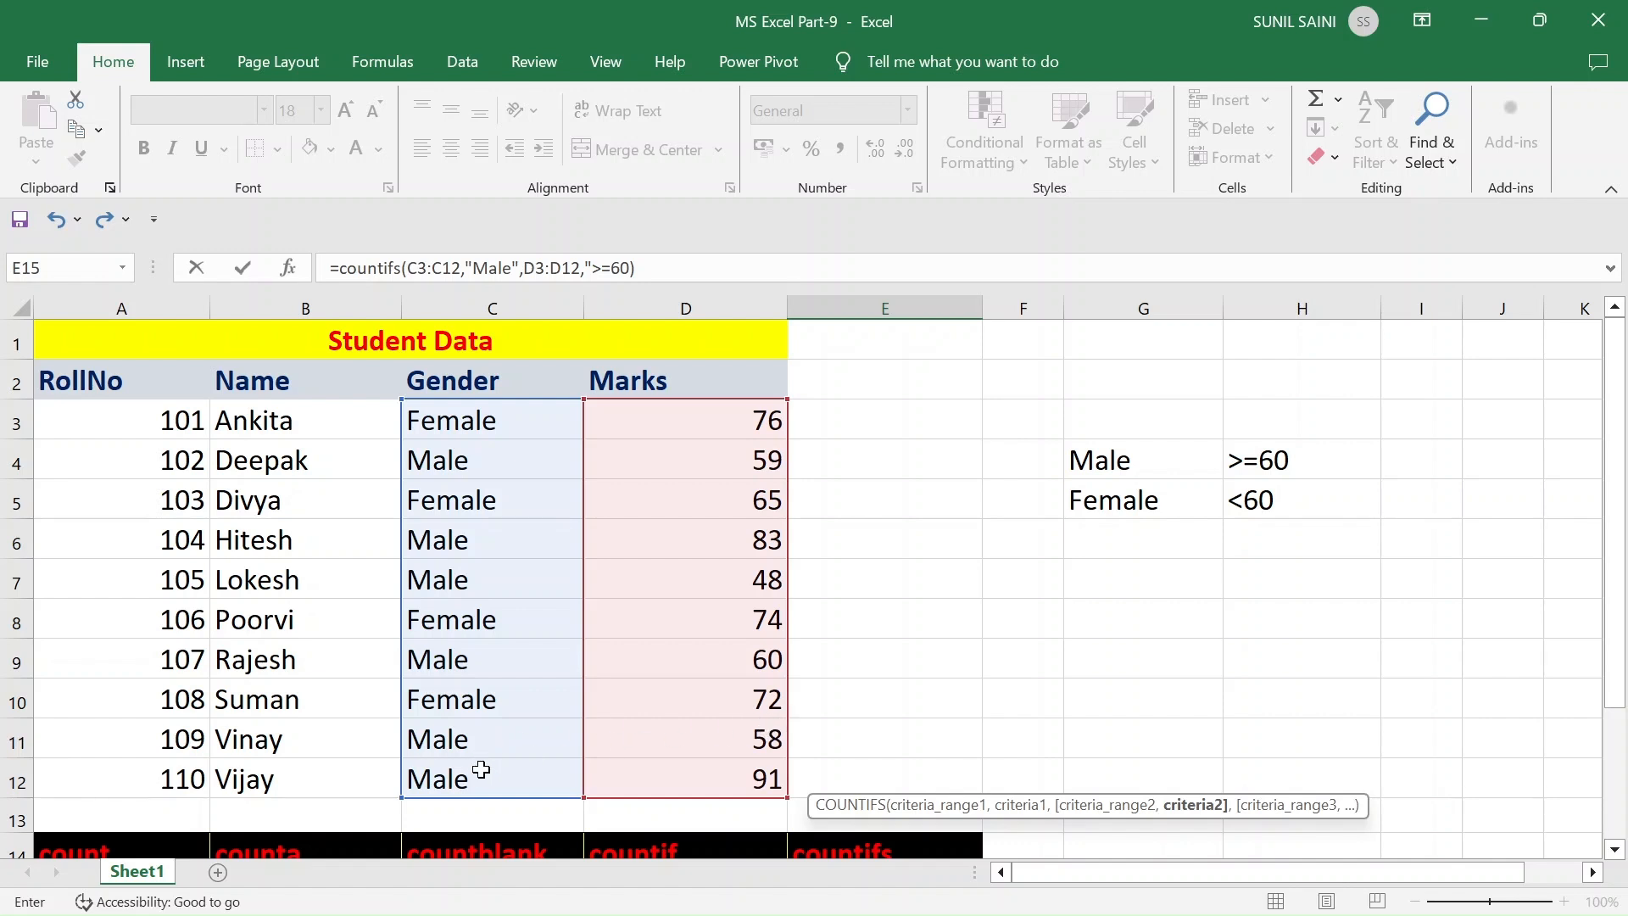
scroll(974, 538, "down", 1)
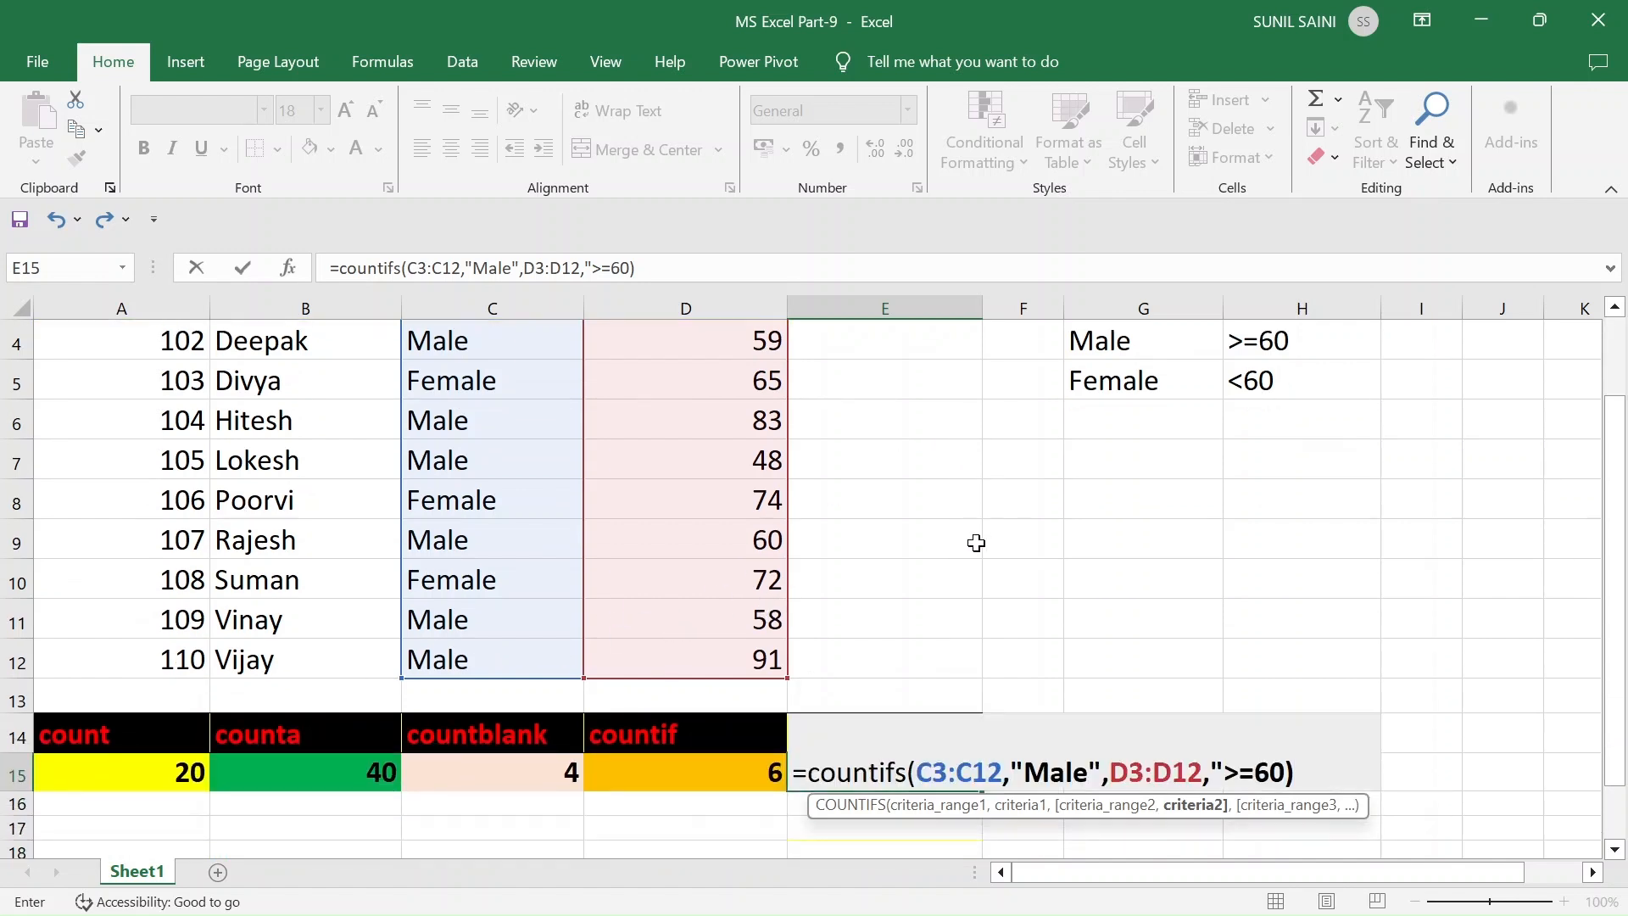
key("Return")
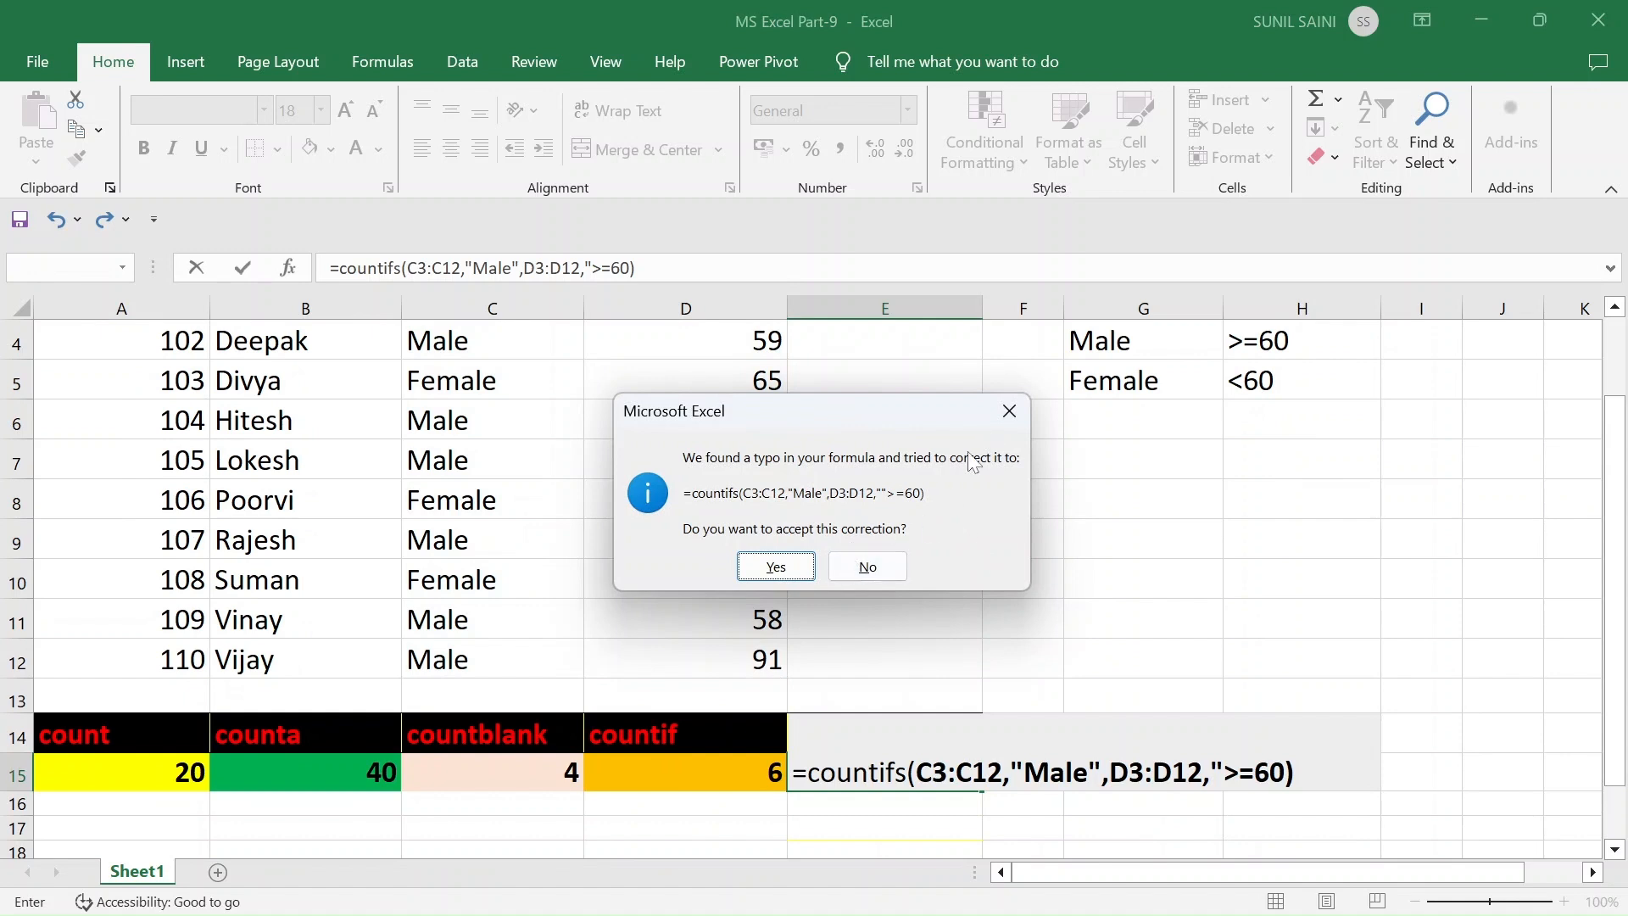
left_click(776, 566)
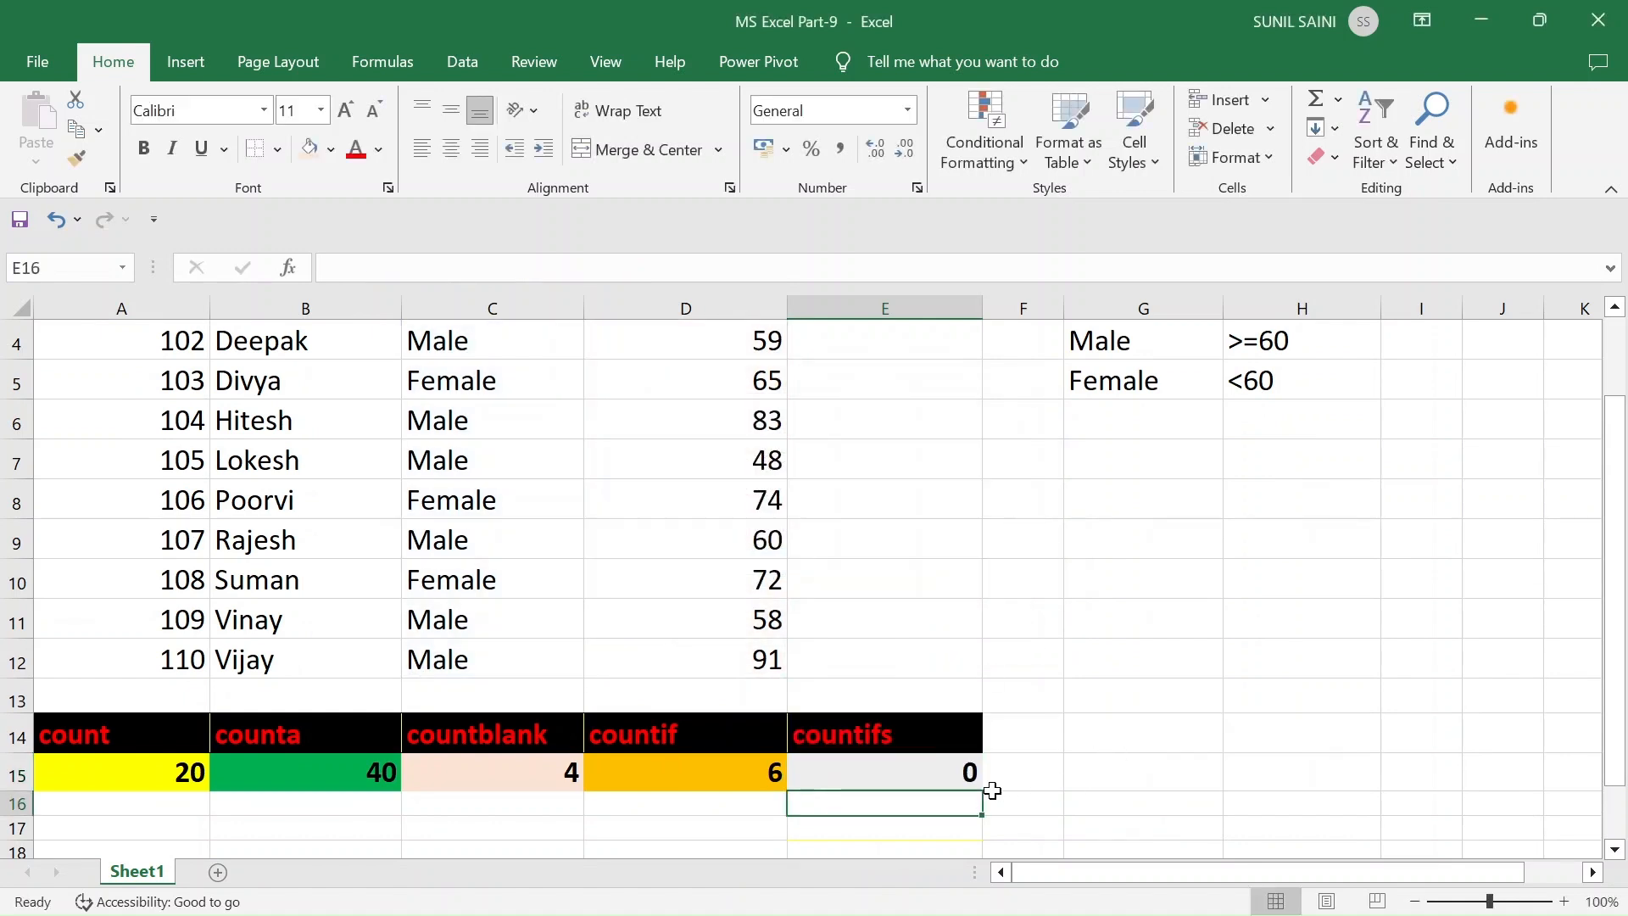
Correct the quotation marks around the second criterion in E15 so the formula reads =COUNTIFS(C3:C12,"Male",D3:D12,">=60").
double_click(937, 771)
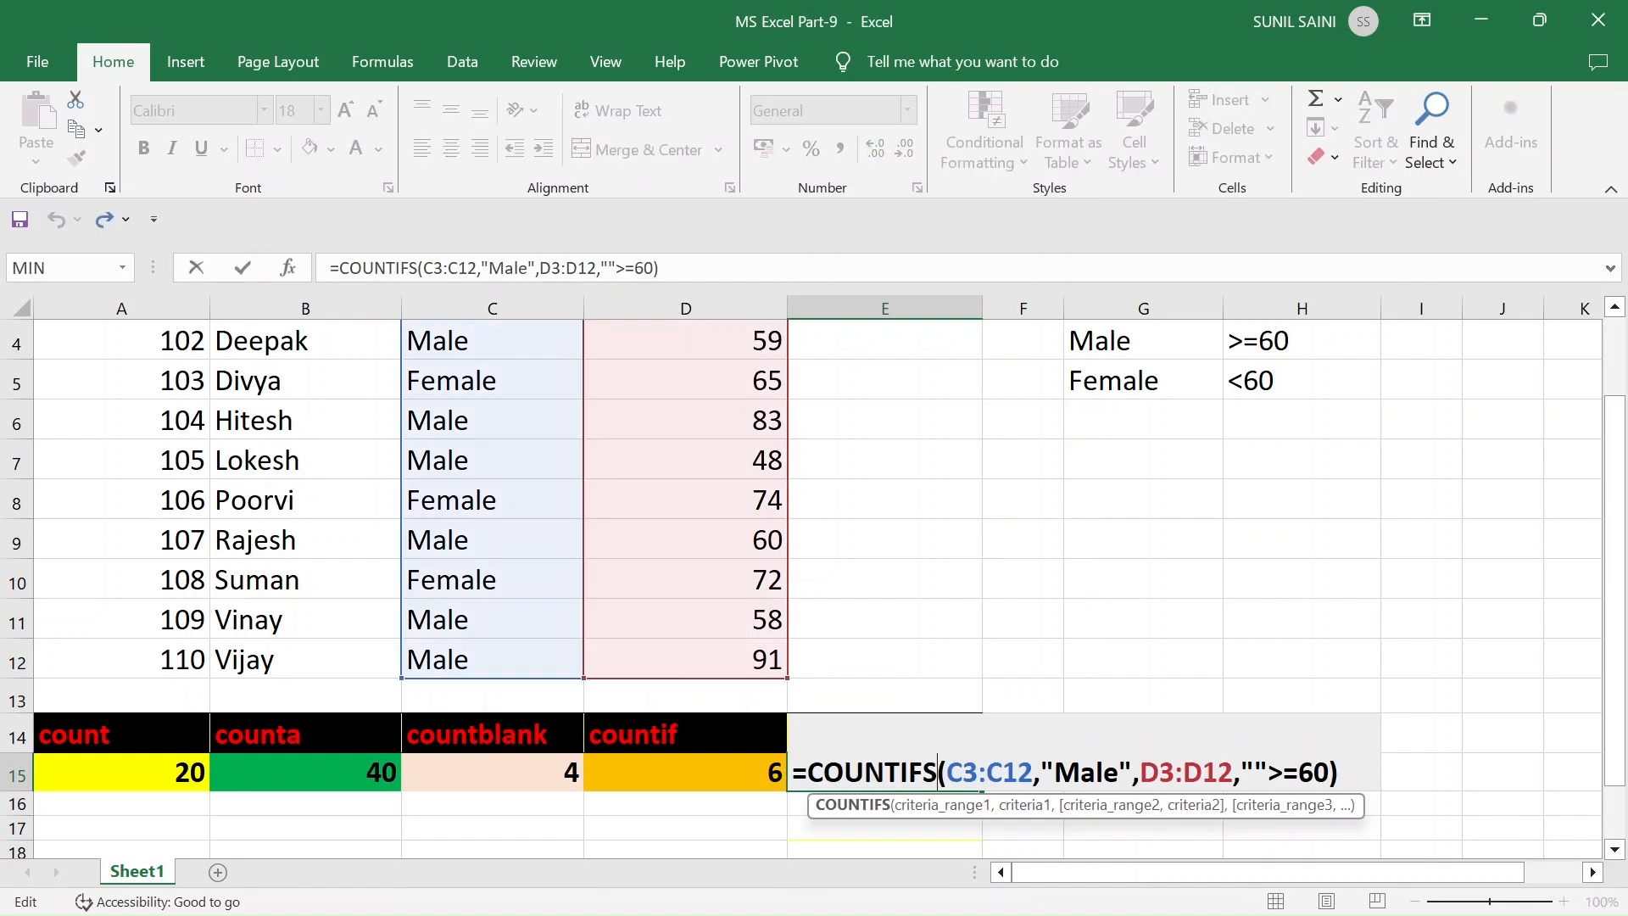
left_click(1329, 772)
key("Left")
key("Left")
key("Left")
key("Left")
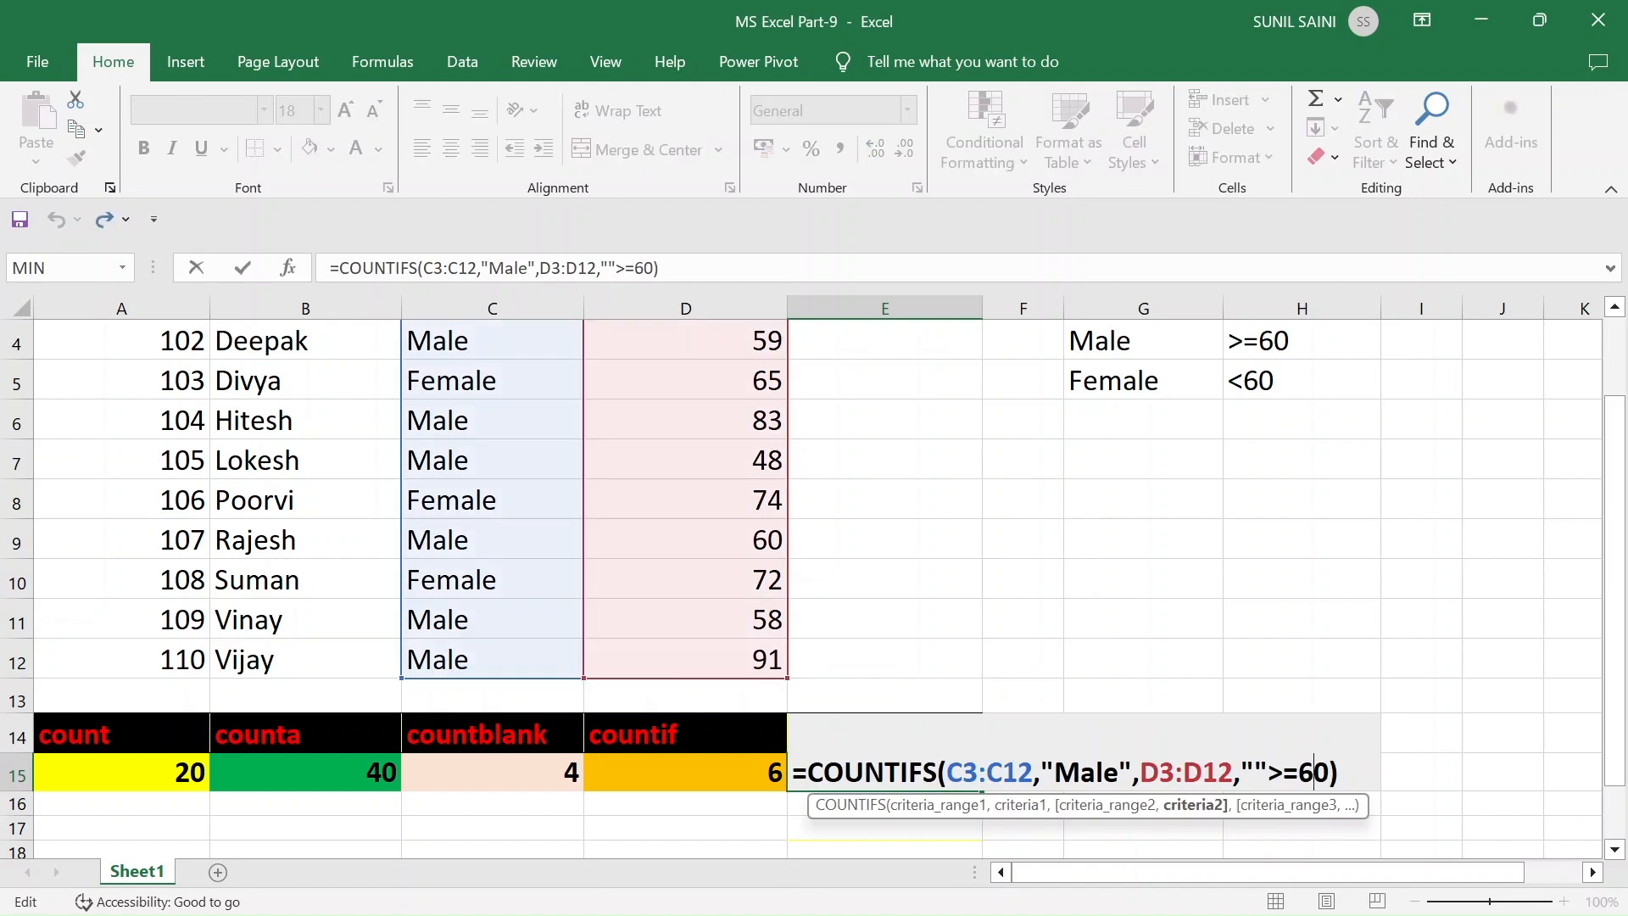
key("BackSpace")
key("Right")
key("Right")
key("Right")
key("Right")
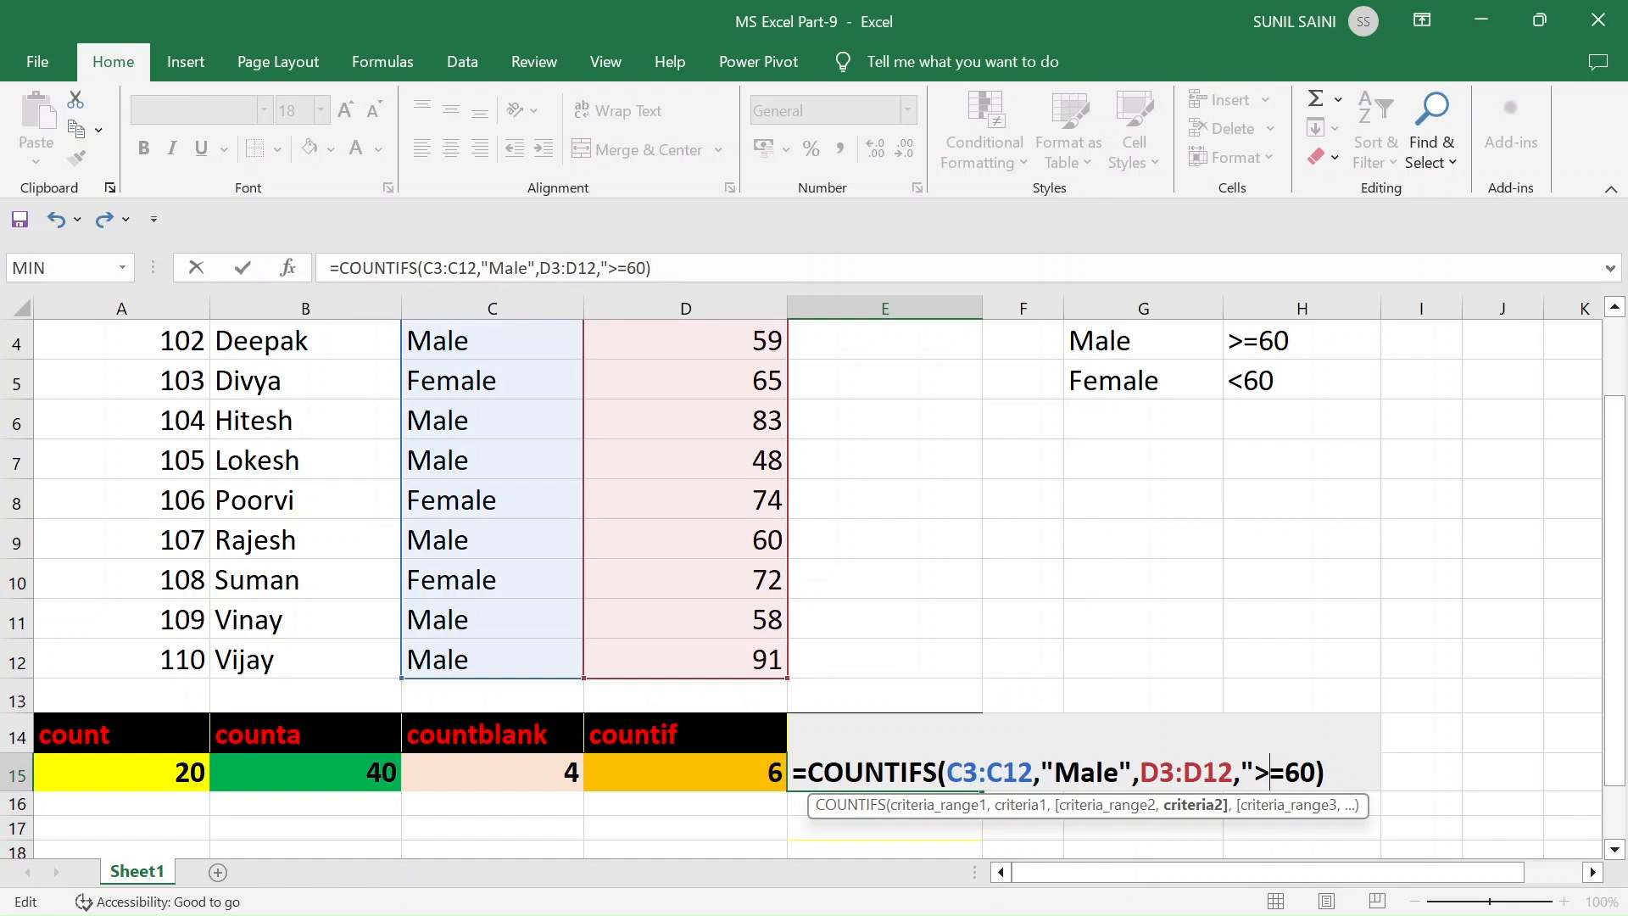
type("\"")
key("Right")
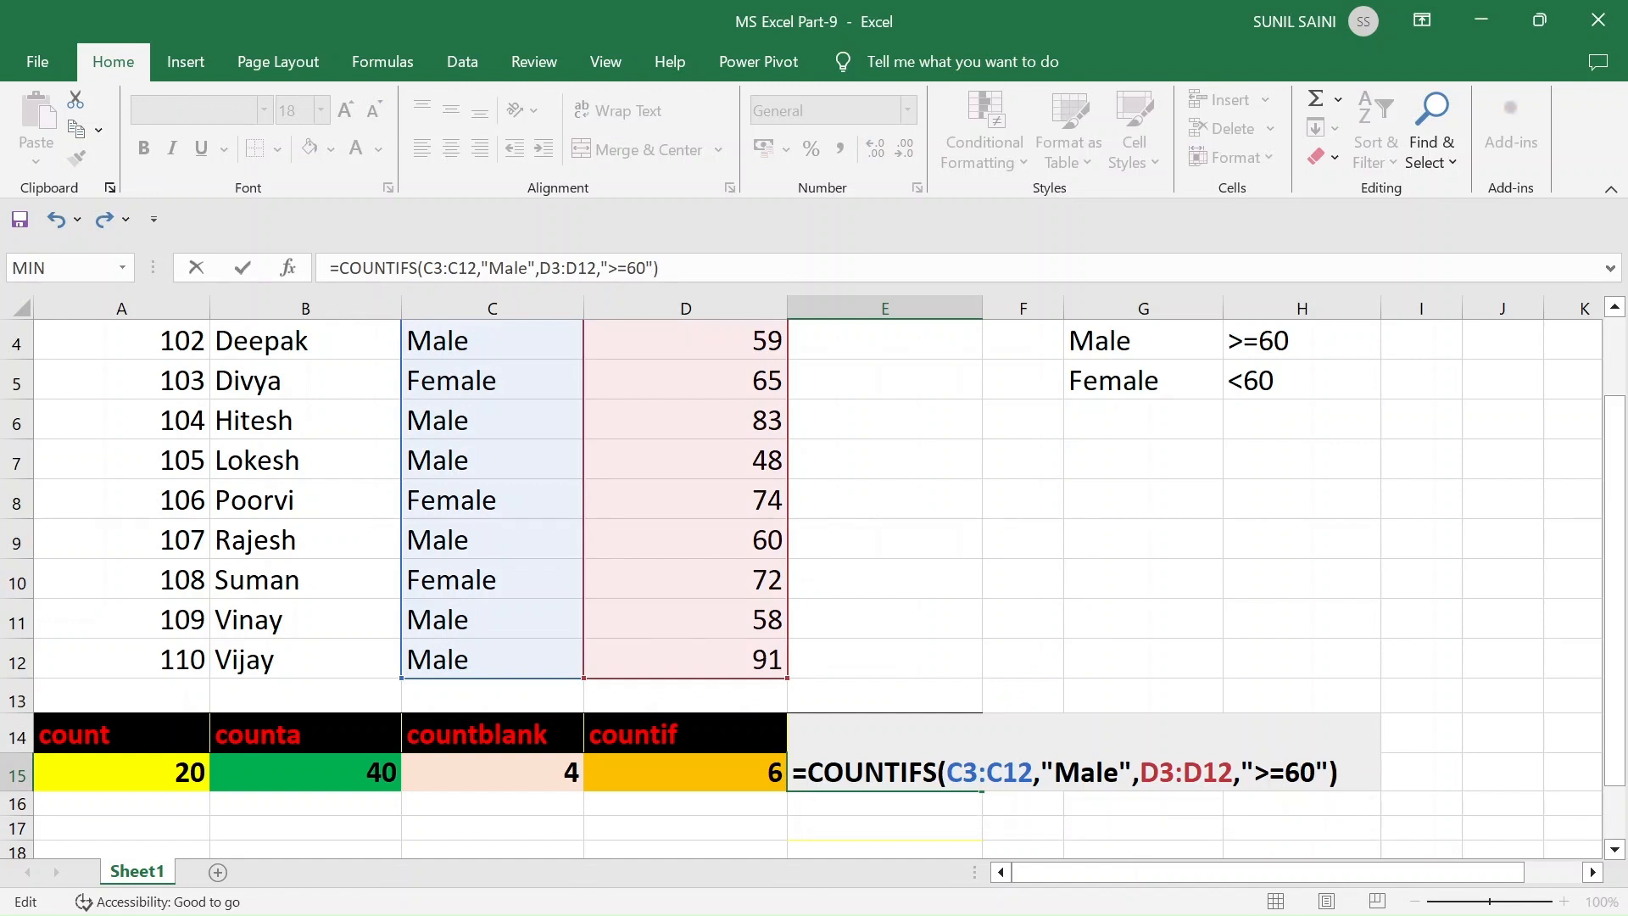
key("Return")
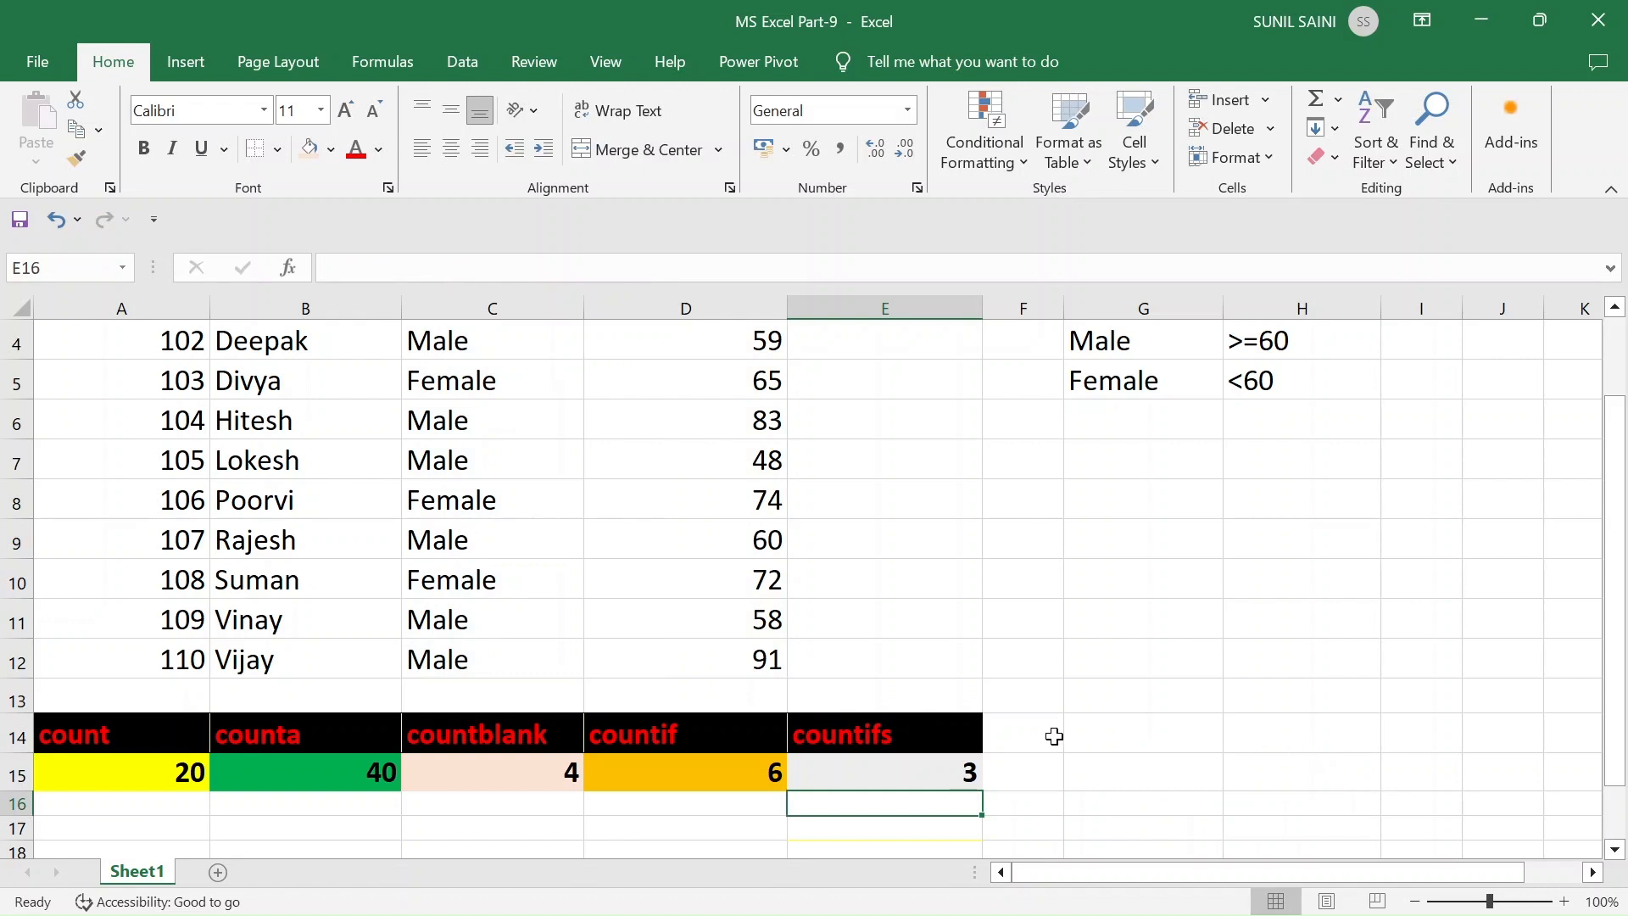
Check the male students with marks of at least 60 by selecting their Gender and Marks cells in rows 6, 9 and 12.
scroll(975, 678, "up", 1)
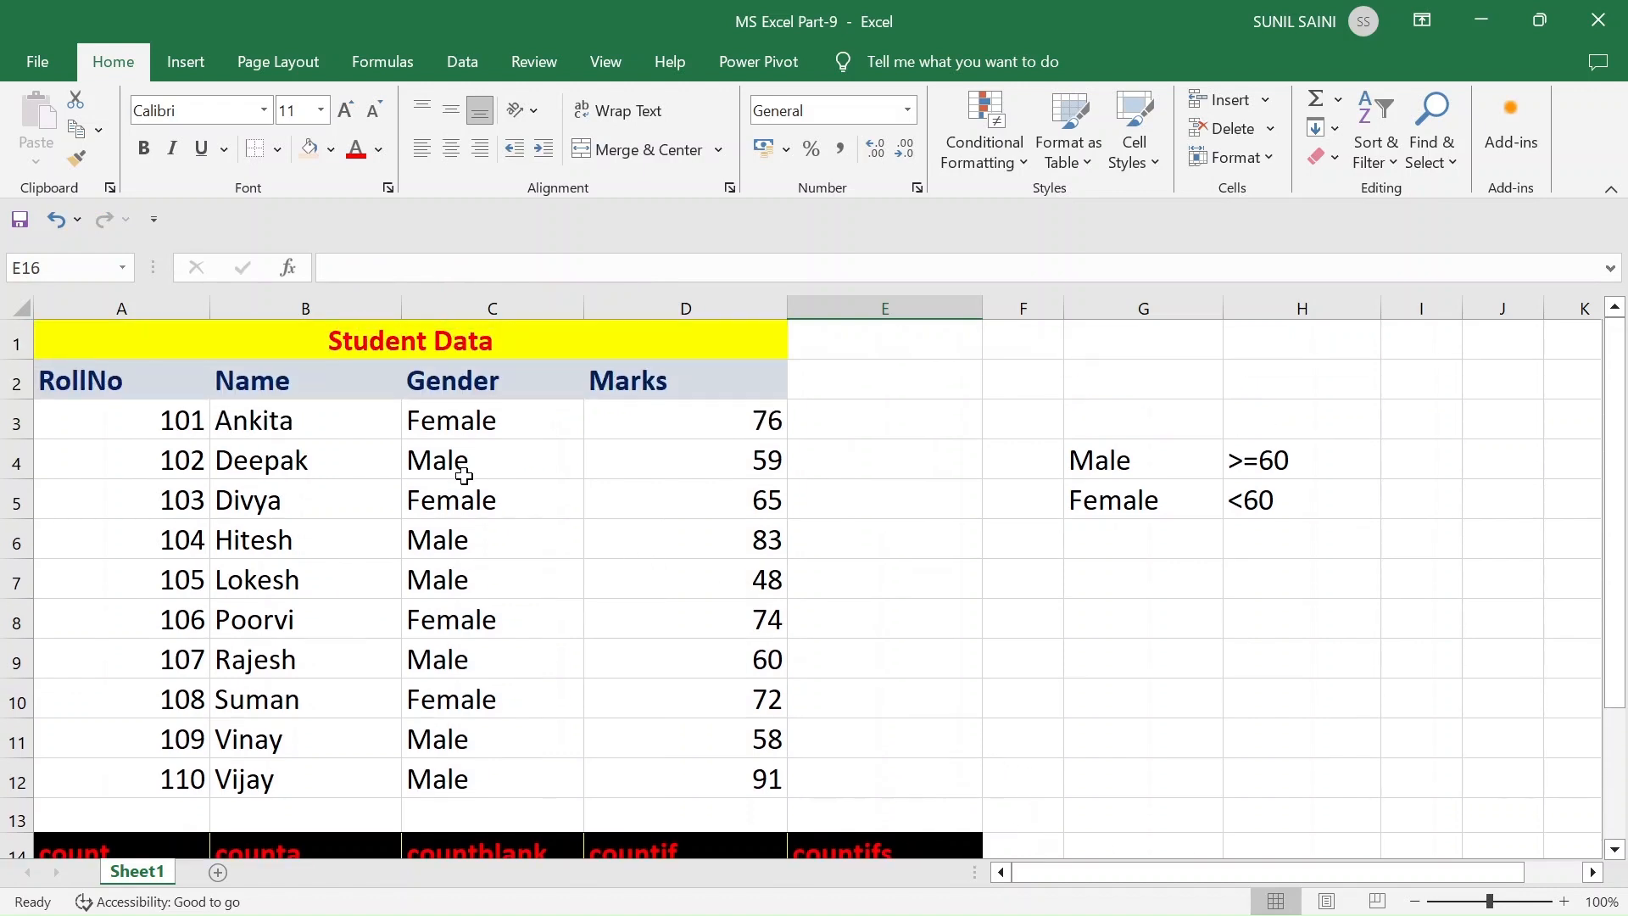
left_click(444, 539)
left_click_drag(444, 539, 763, 539)
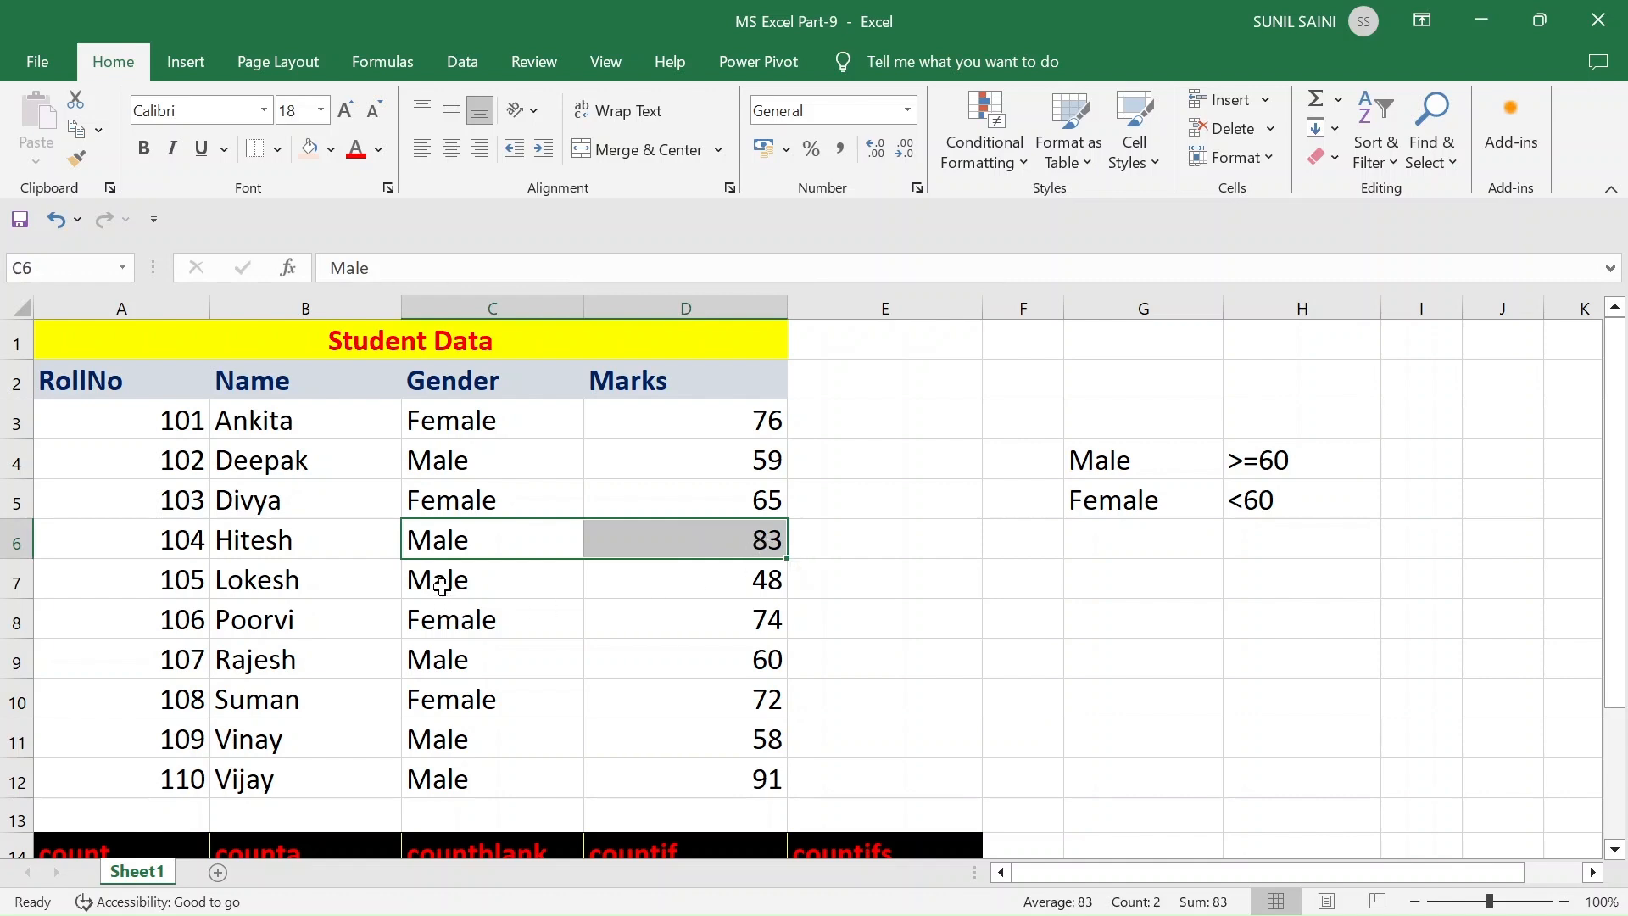
left_click_drag(439, 661, 777, 665)
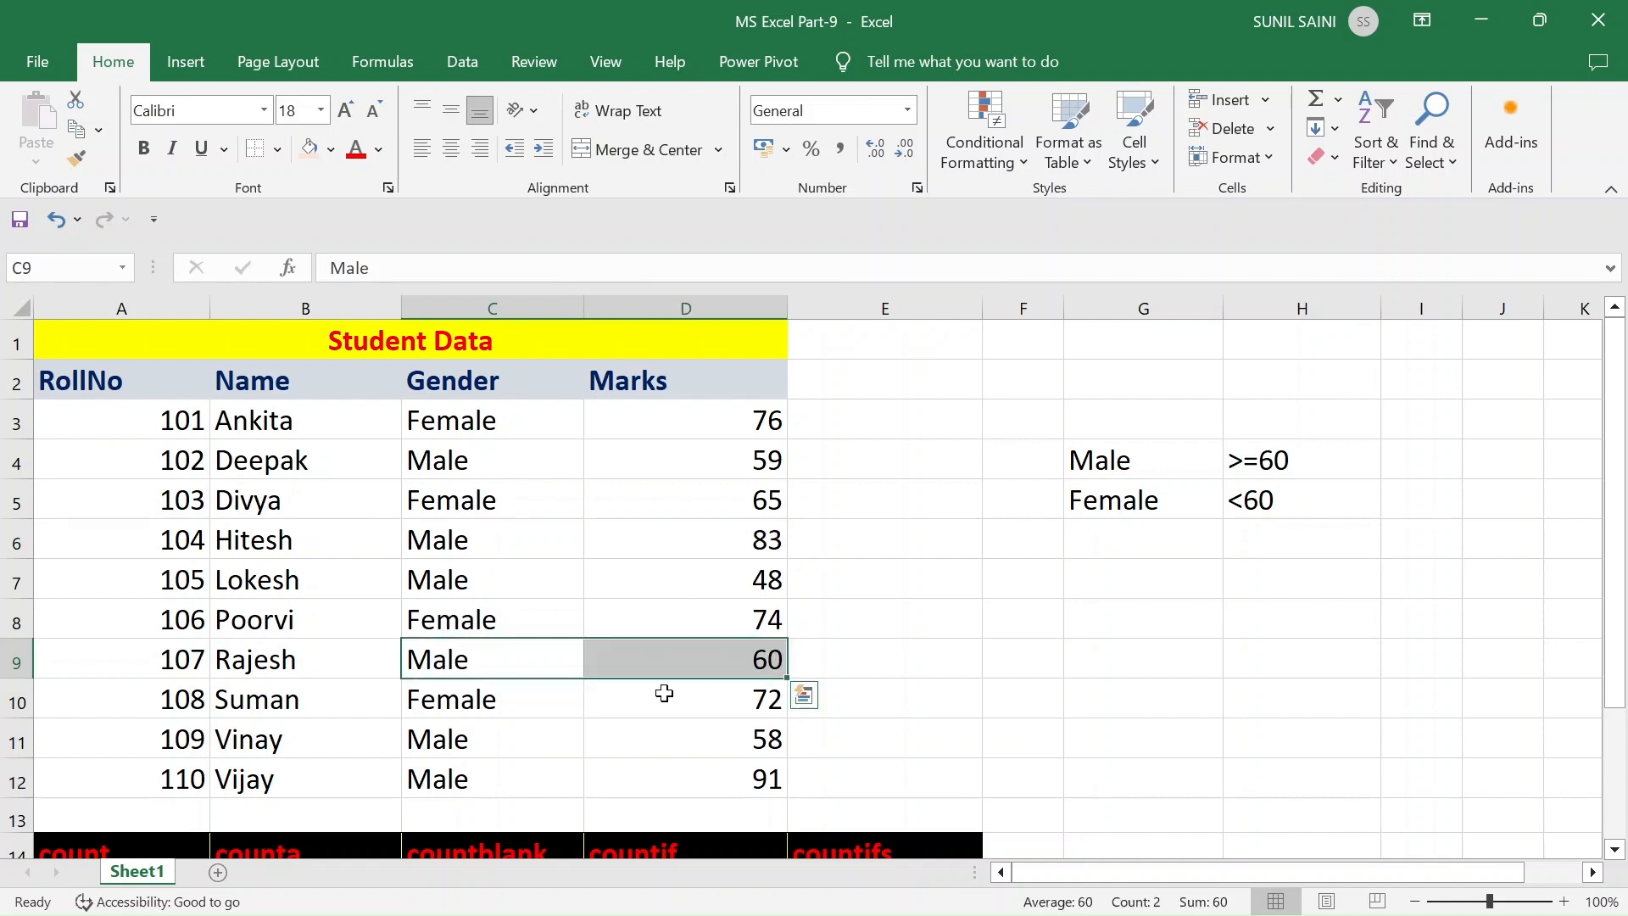
left_click_drag(424, 780, 760, 772)
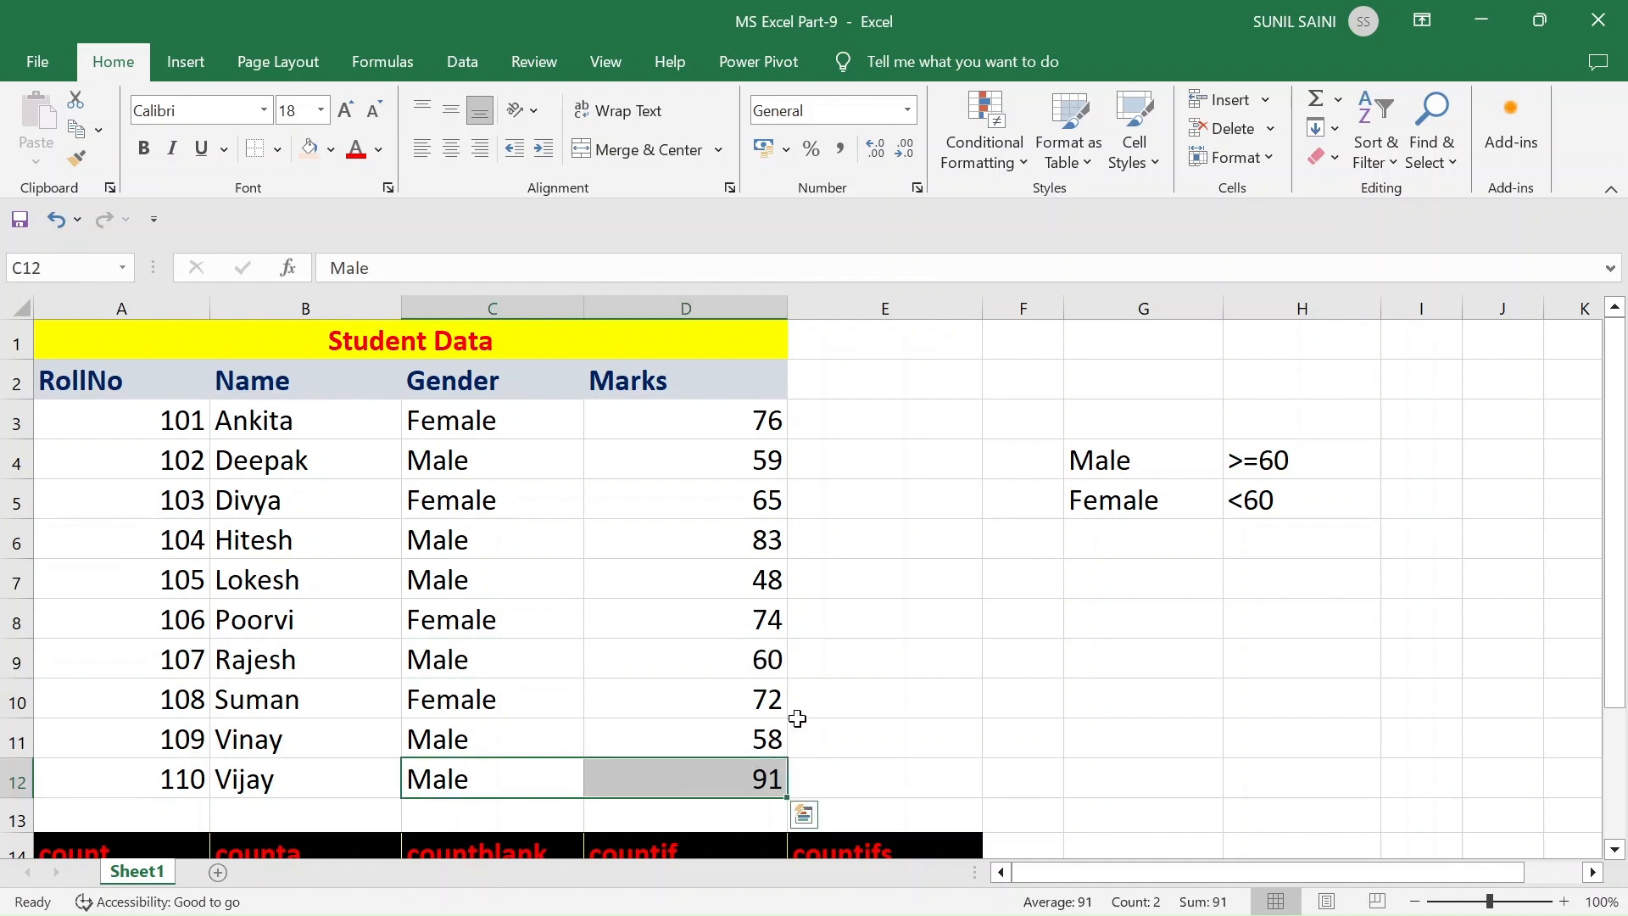
Try to replace the typed ">=60" criterion in the COUNTIFS formula in E15 with a reference to cell H4.
scroll(1009, 560, "down", 2)
left_click(908, 665)
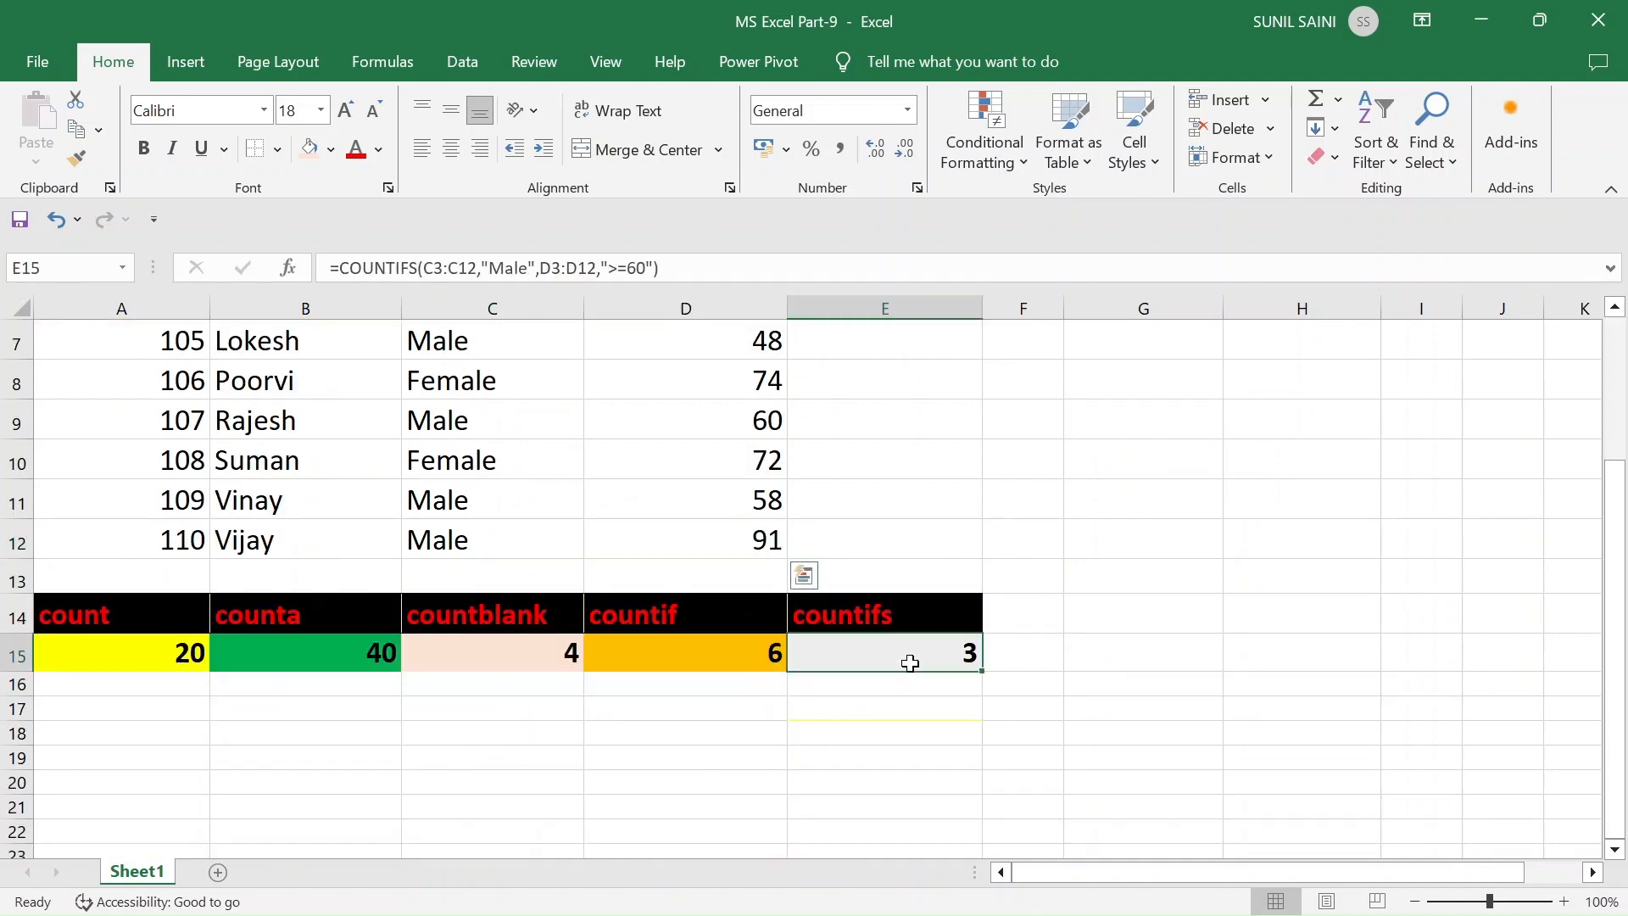
double_click(908, 653)
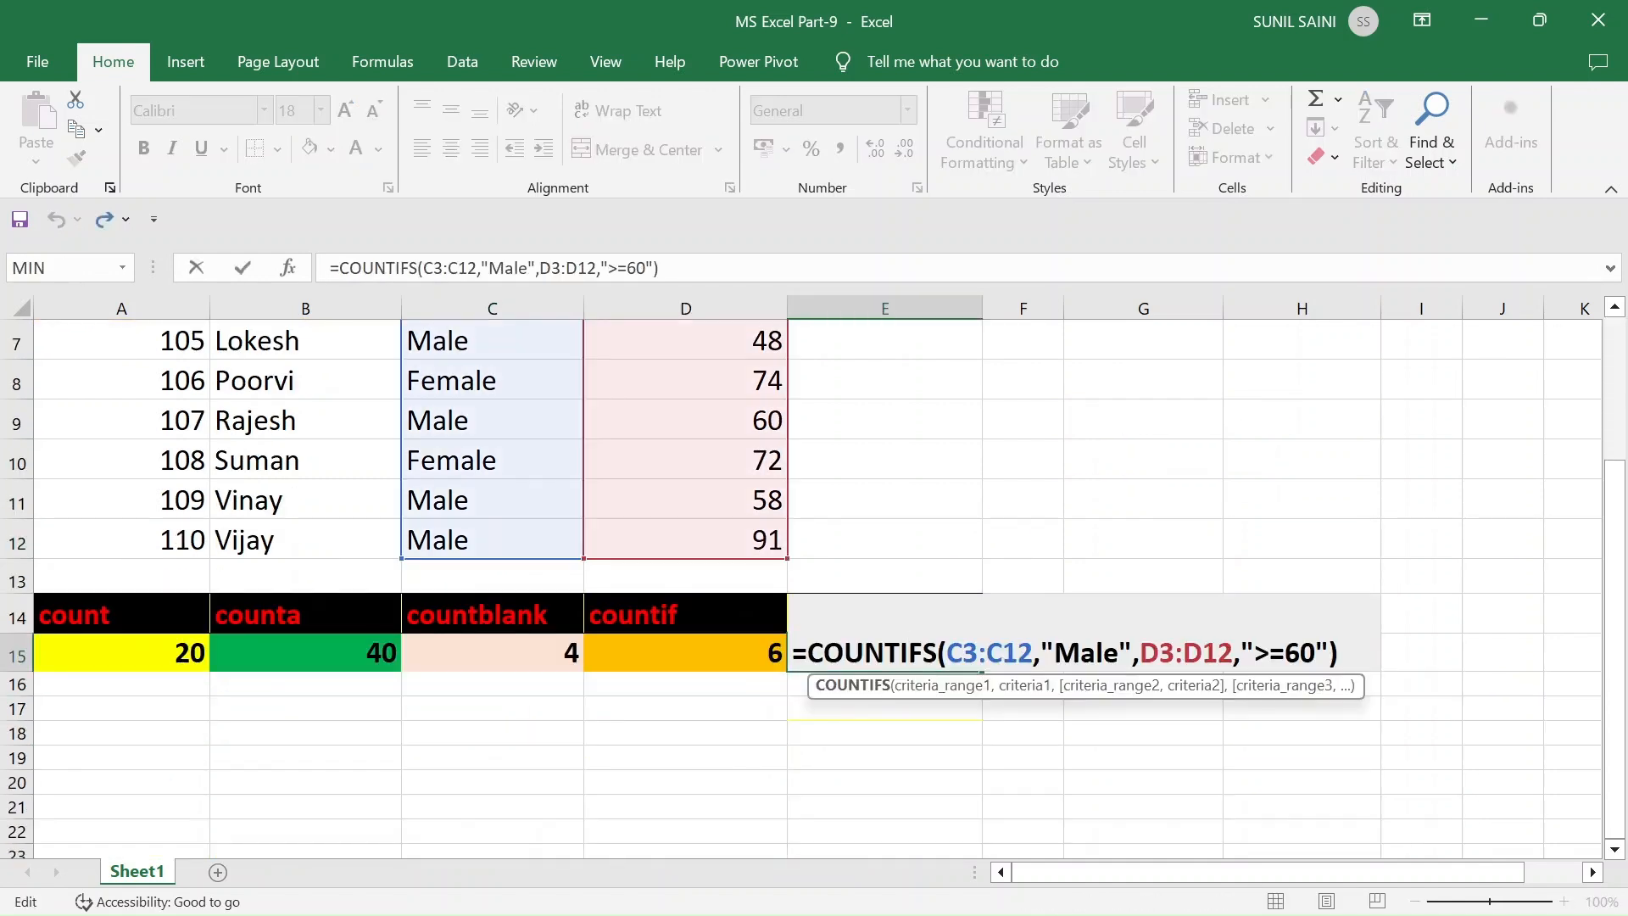
left_click(1329, 653)
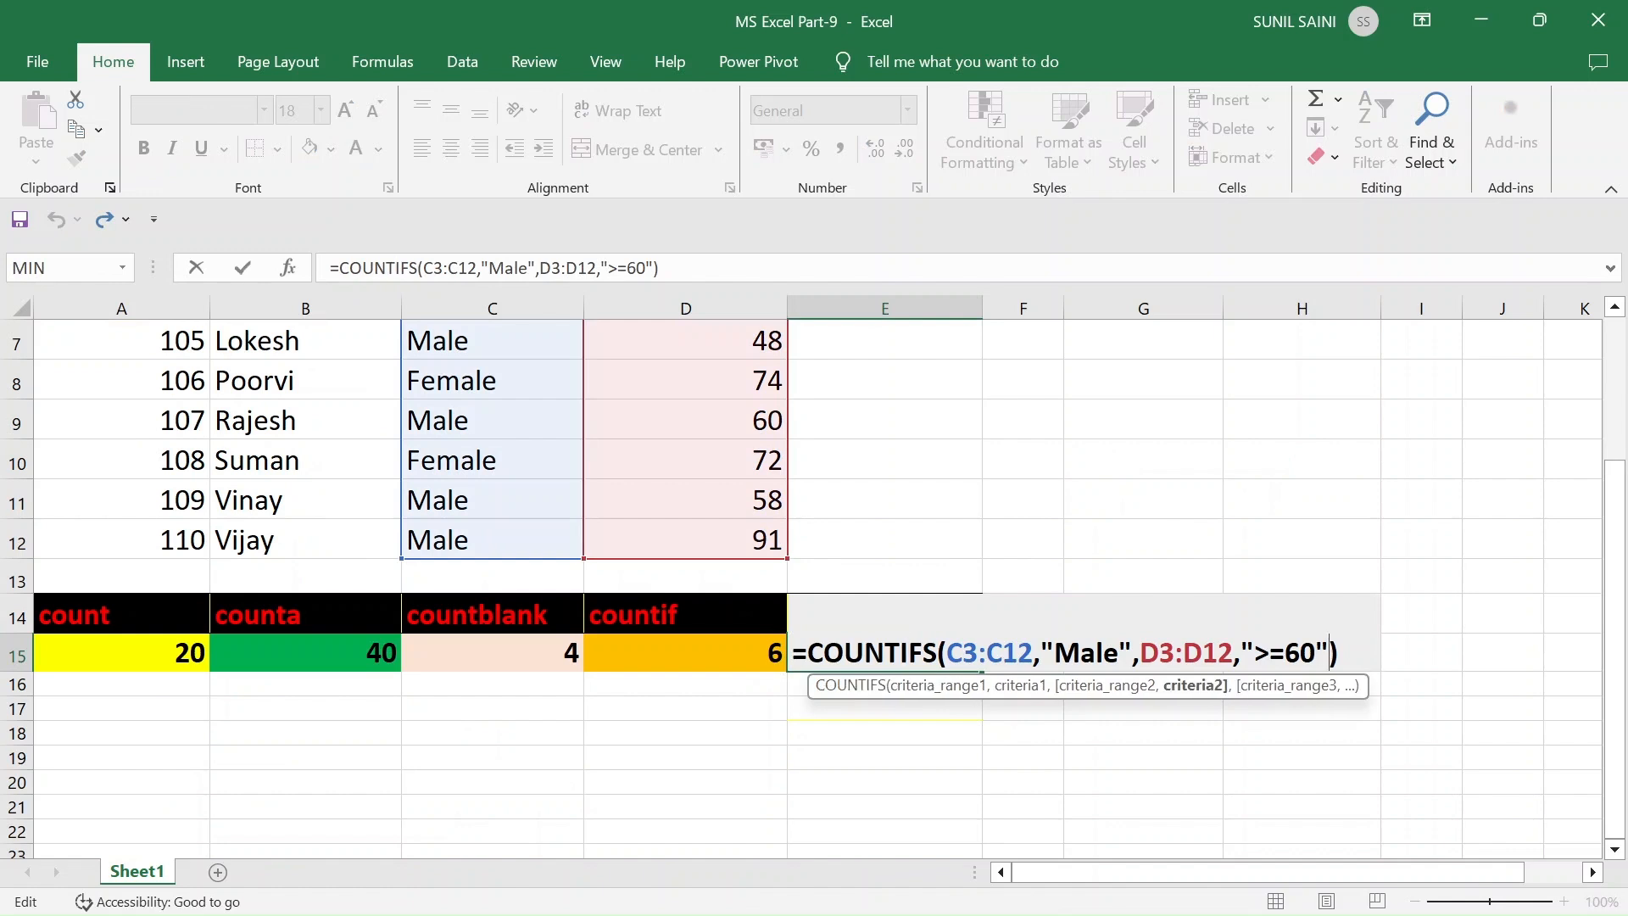
key("BackSpace")
key("BackSpace")
key("BackSpace")
key("BackSpace")
key("BackSpace")
key("BackSpace")
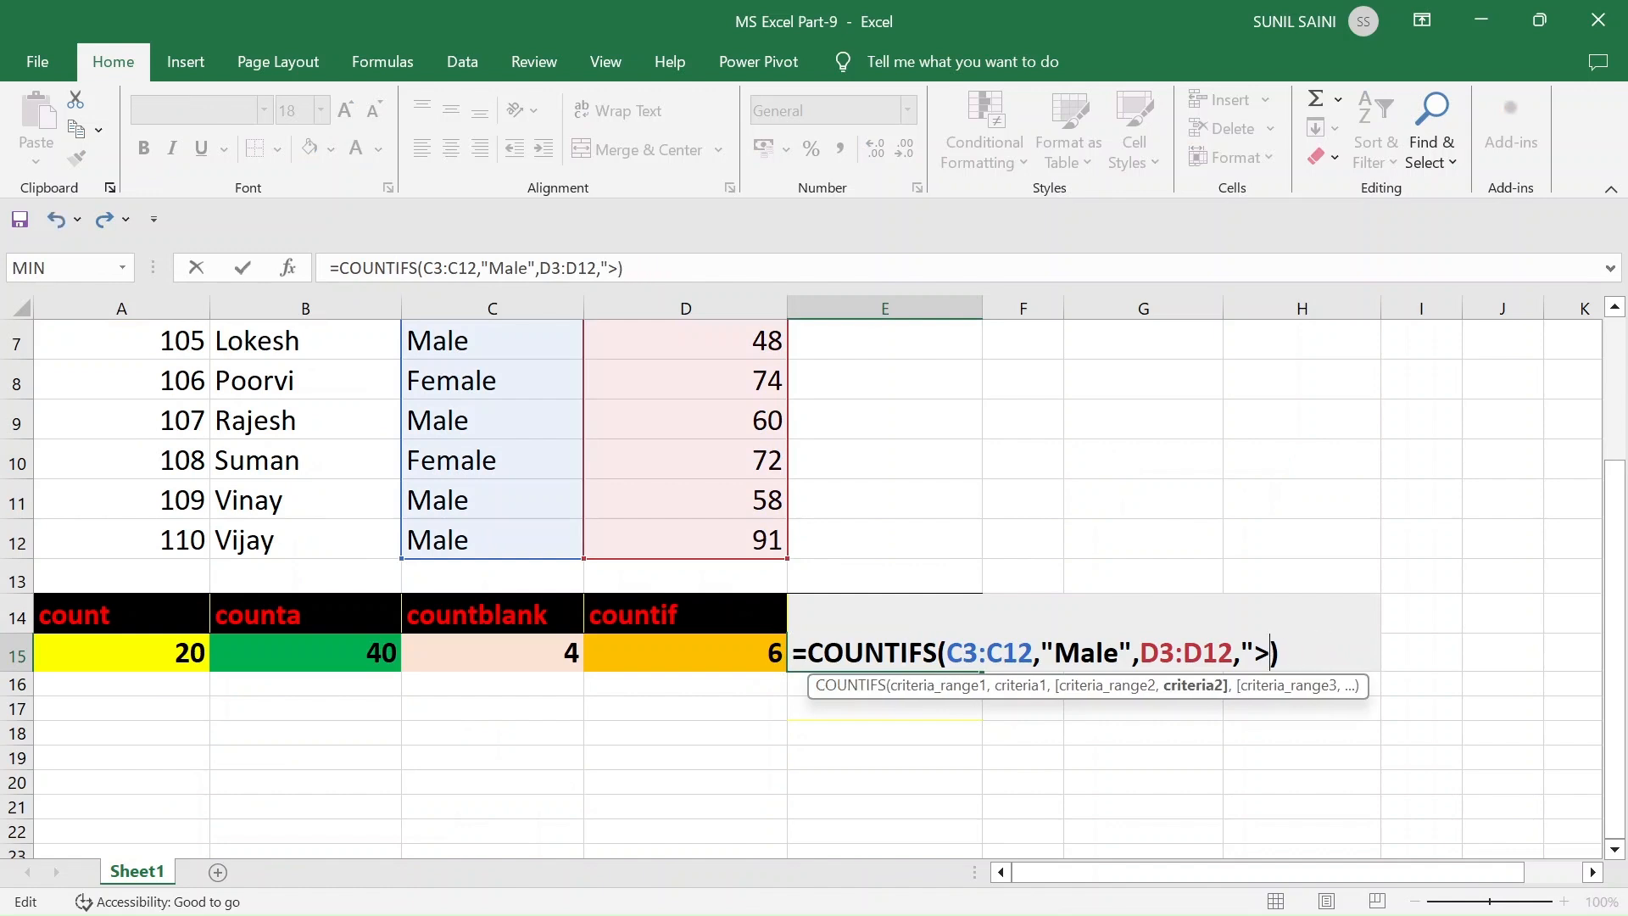
scroll(1306, 543, "up", 2)
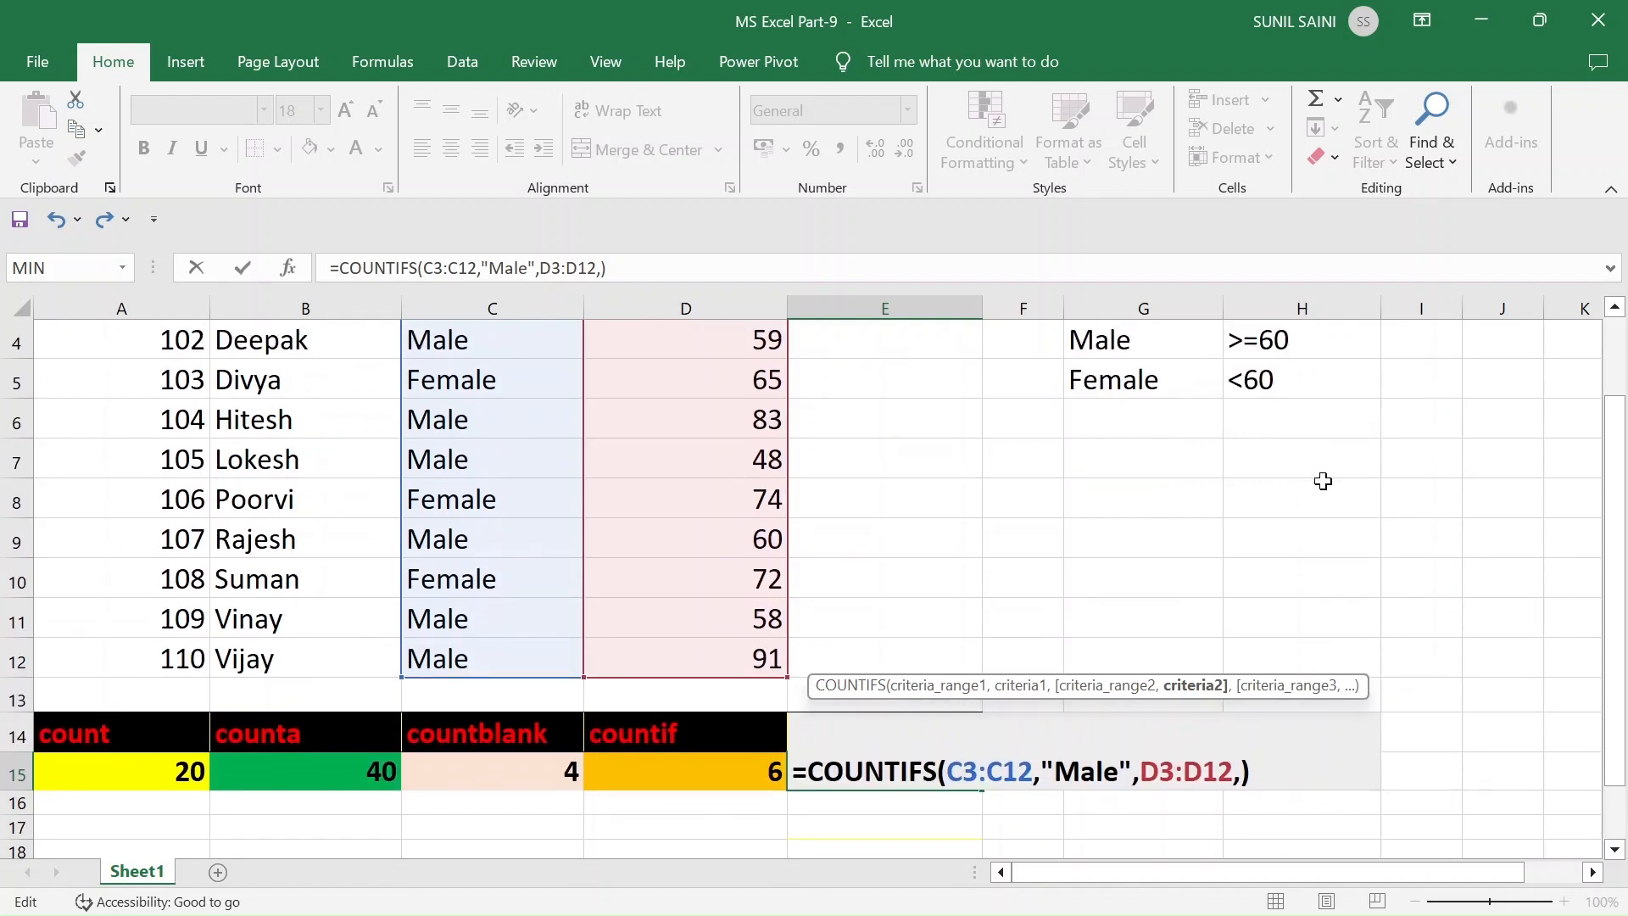
left_click(1284, 462)
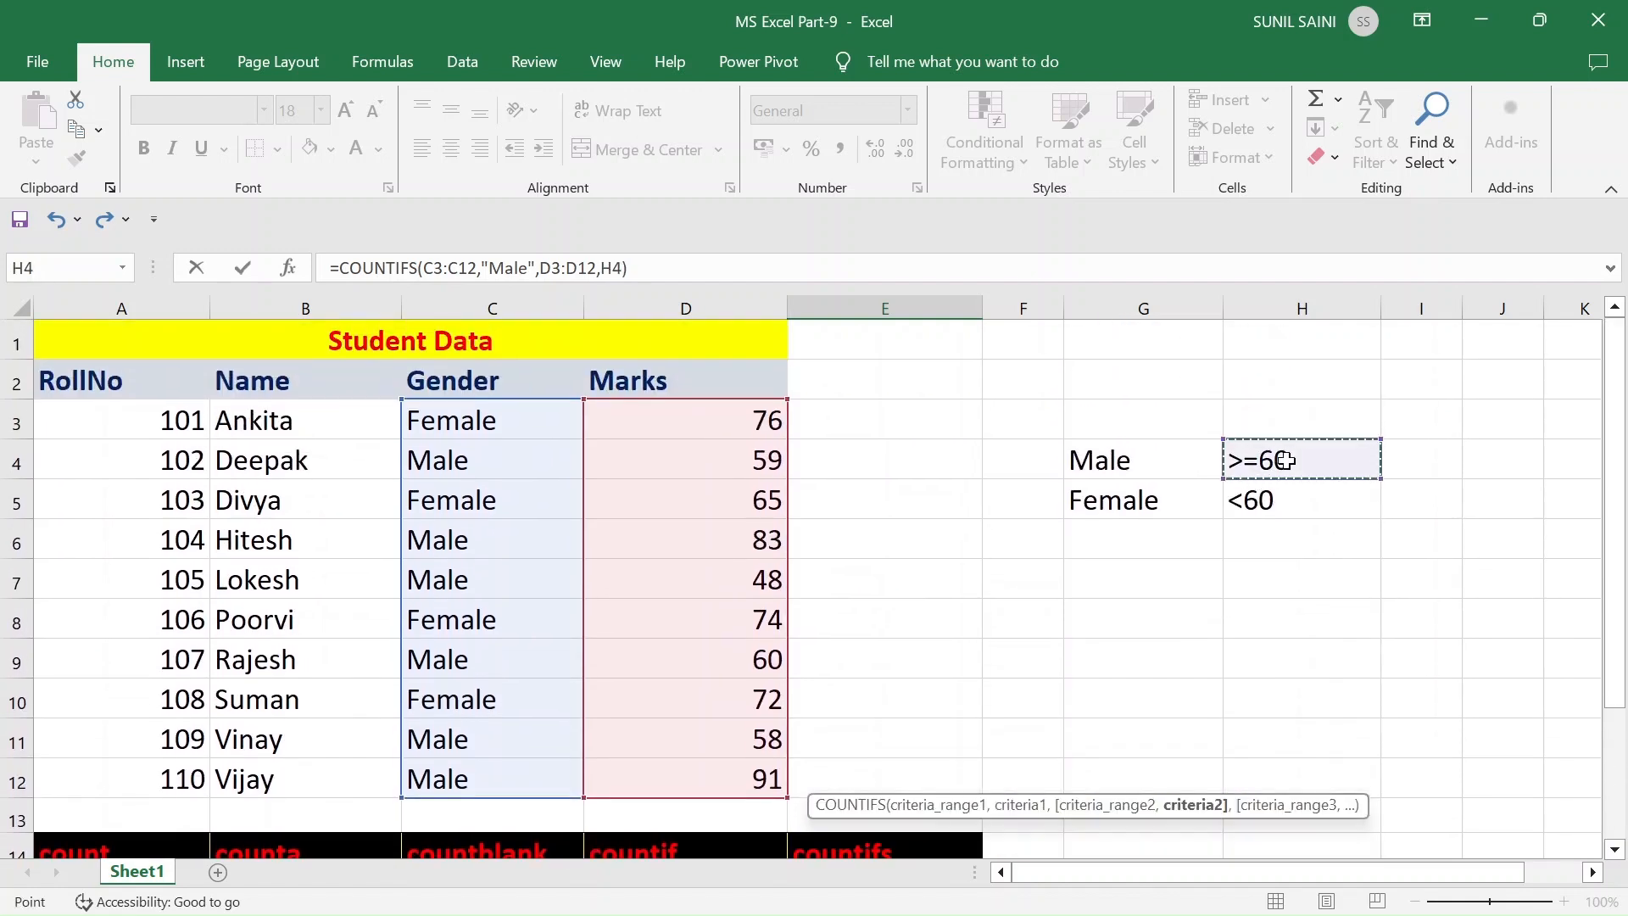
scroll(1287, 471, "down", 1)
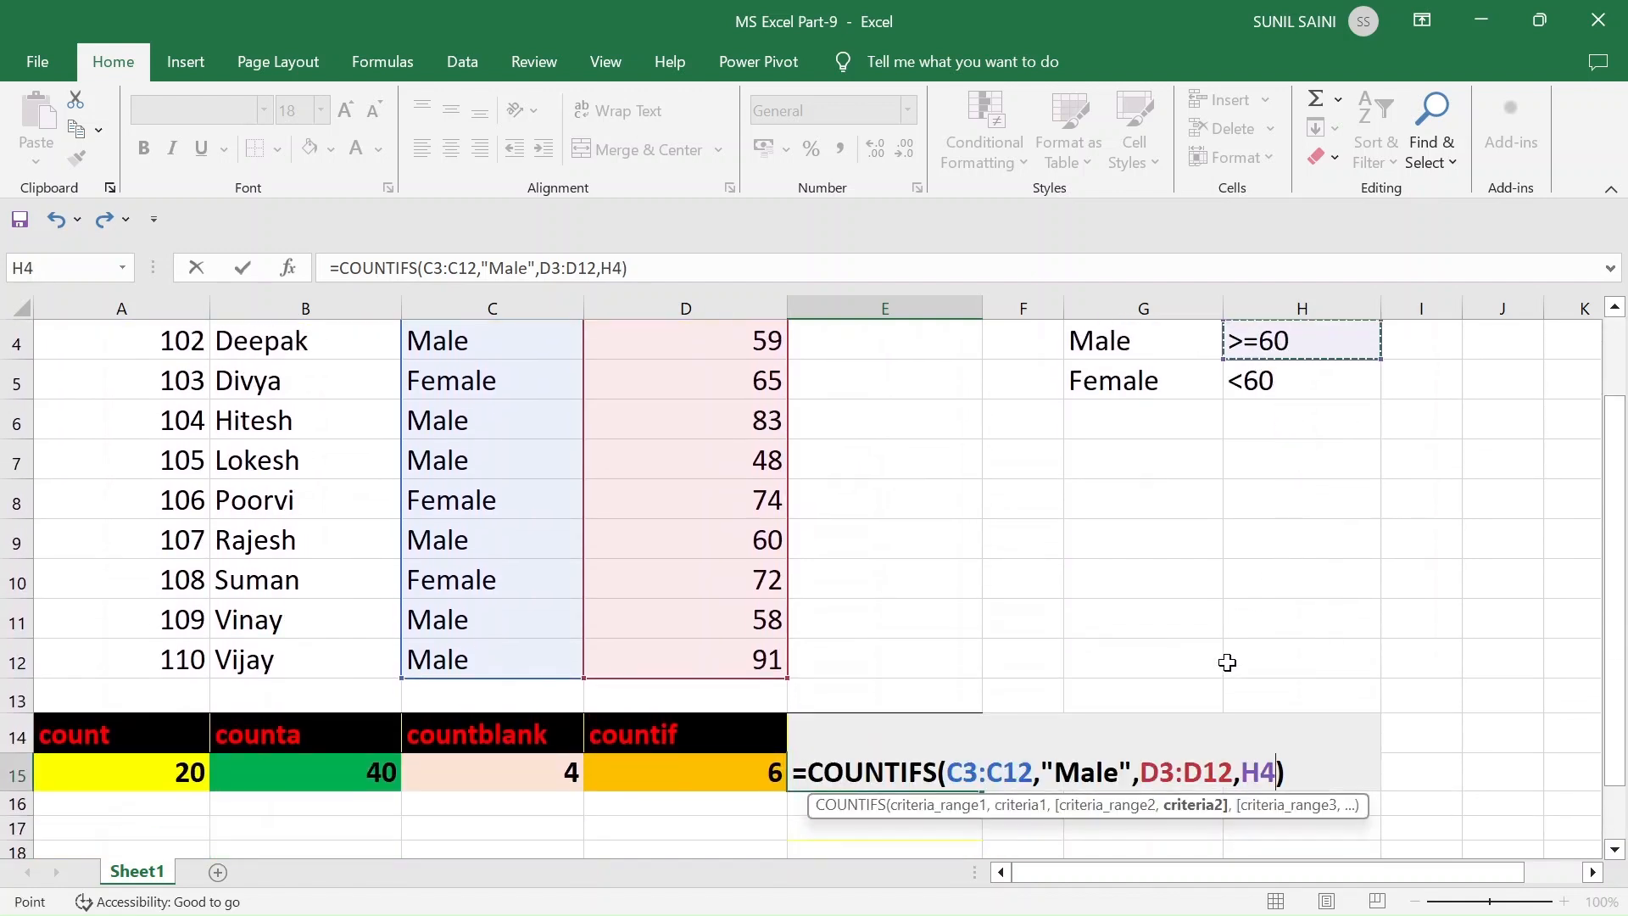
key("Return")
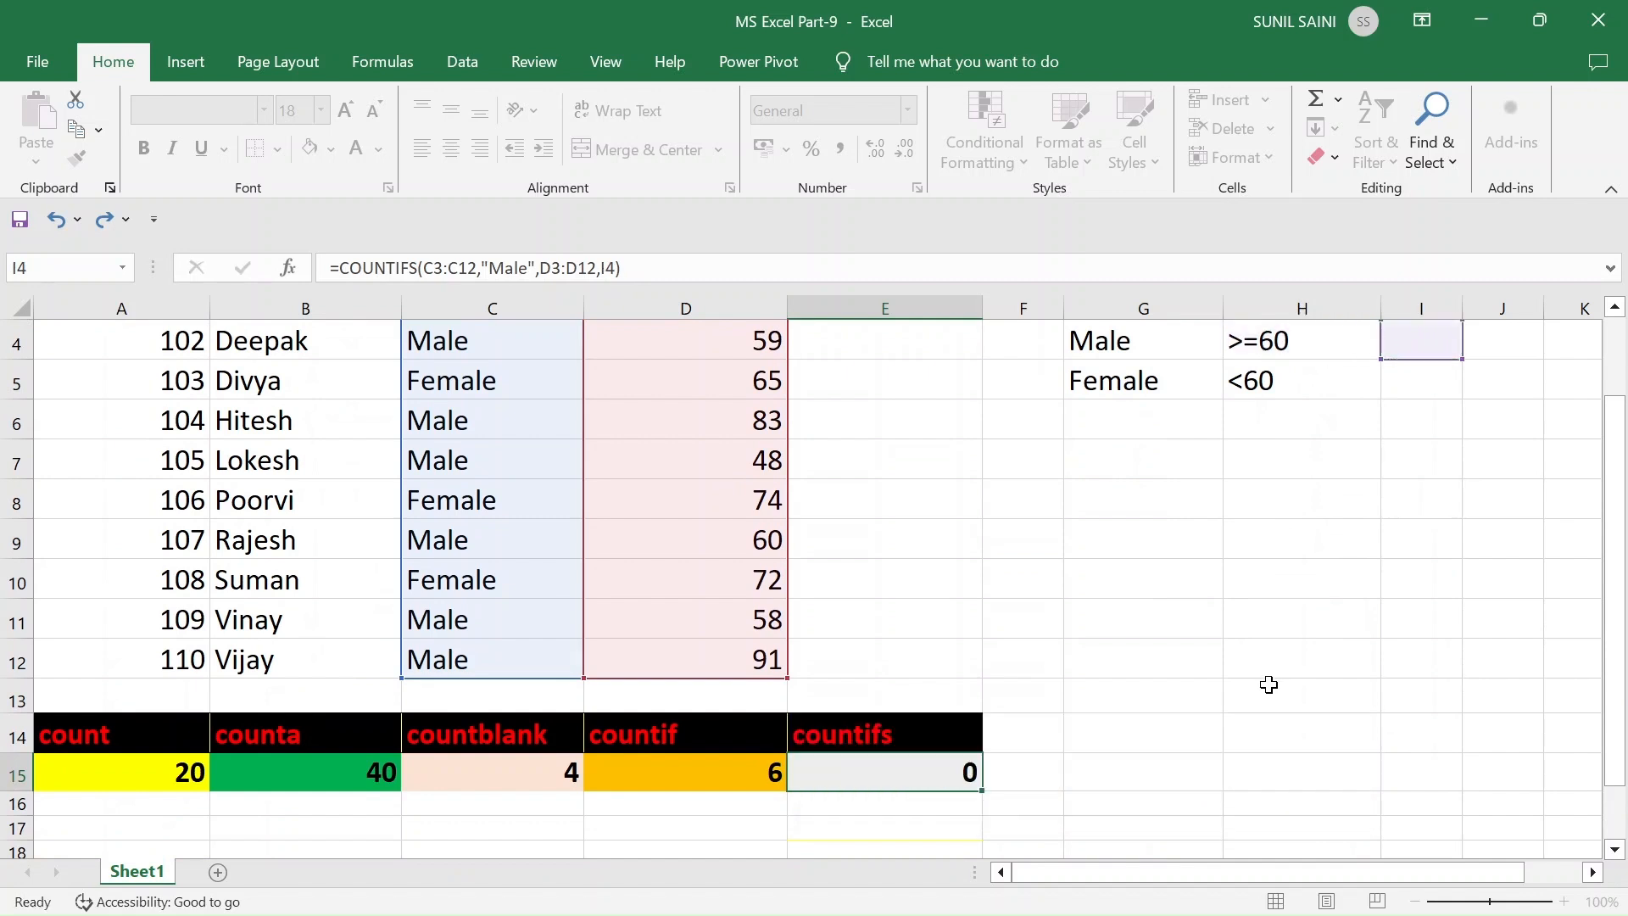
Replace the I4 reference in the COUNTIFS formula in E15 with cell H4 as the second criterion and commit it.
double_click(963, 772)
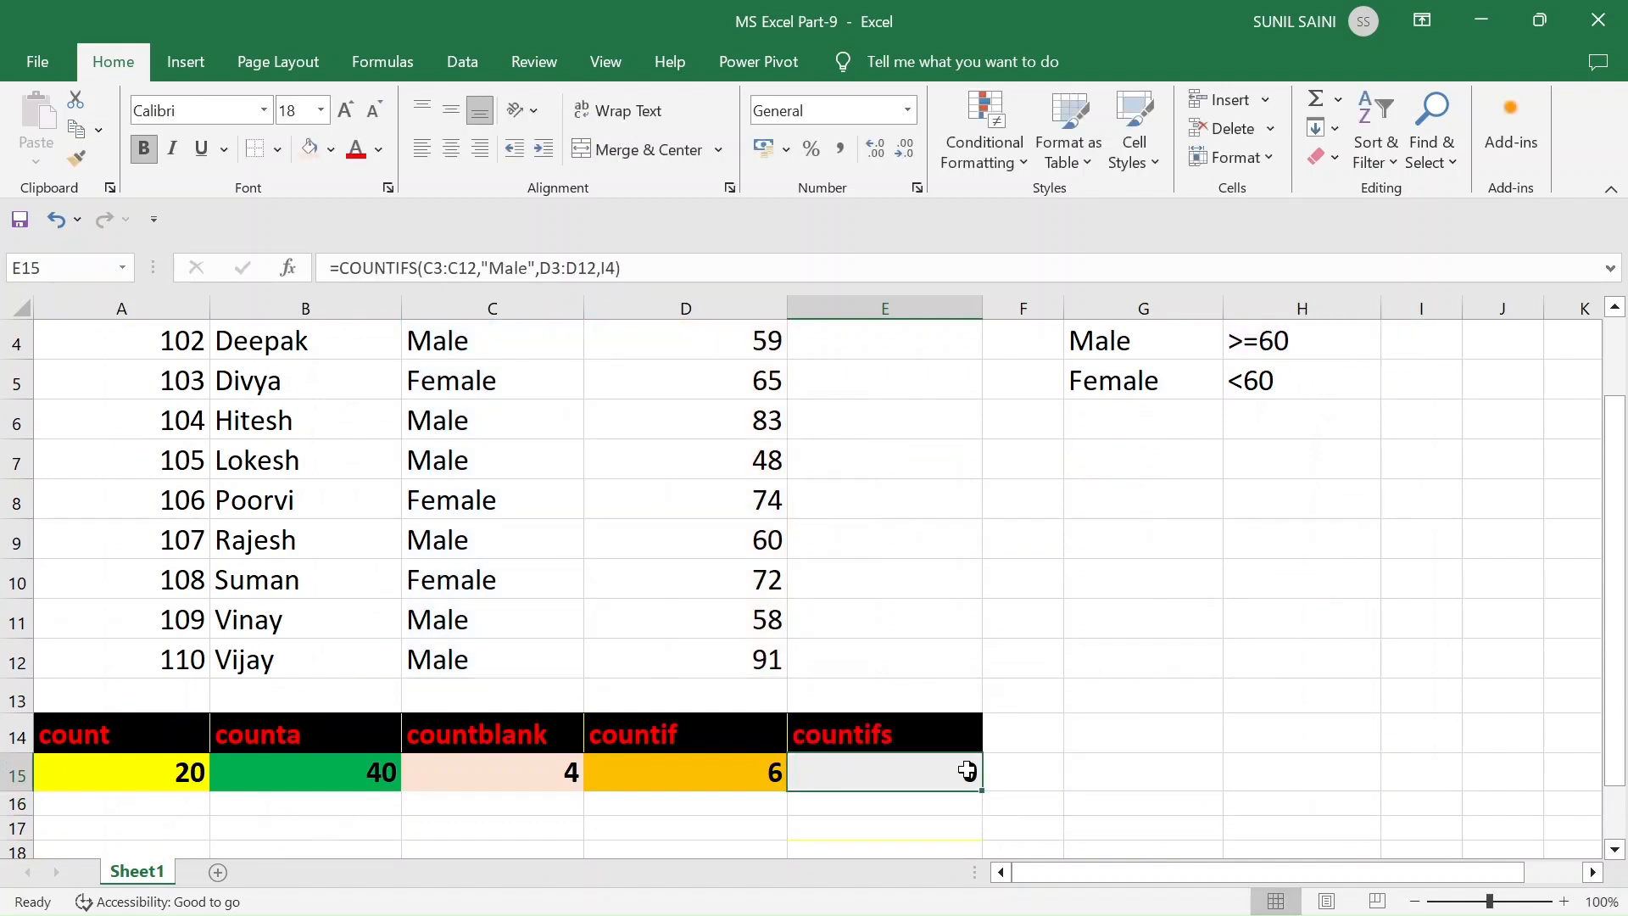
left_click(1278, 772)
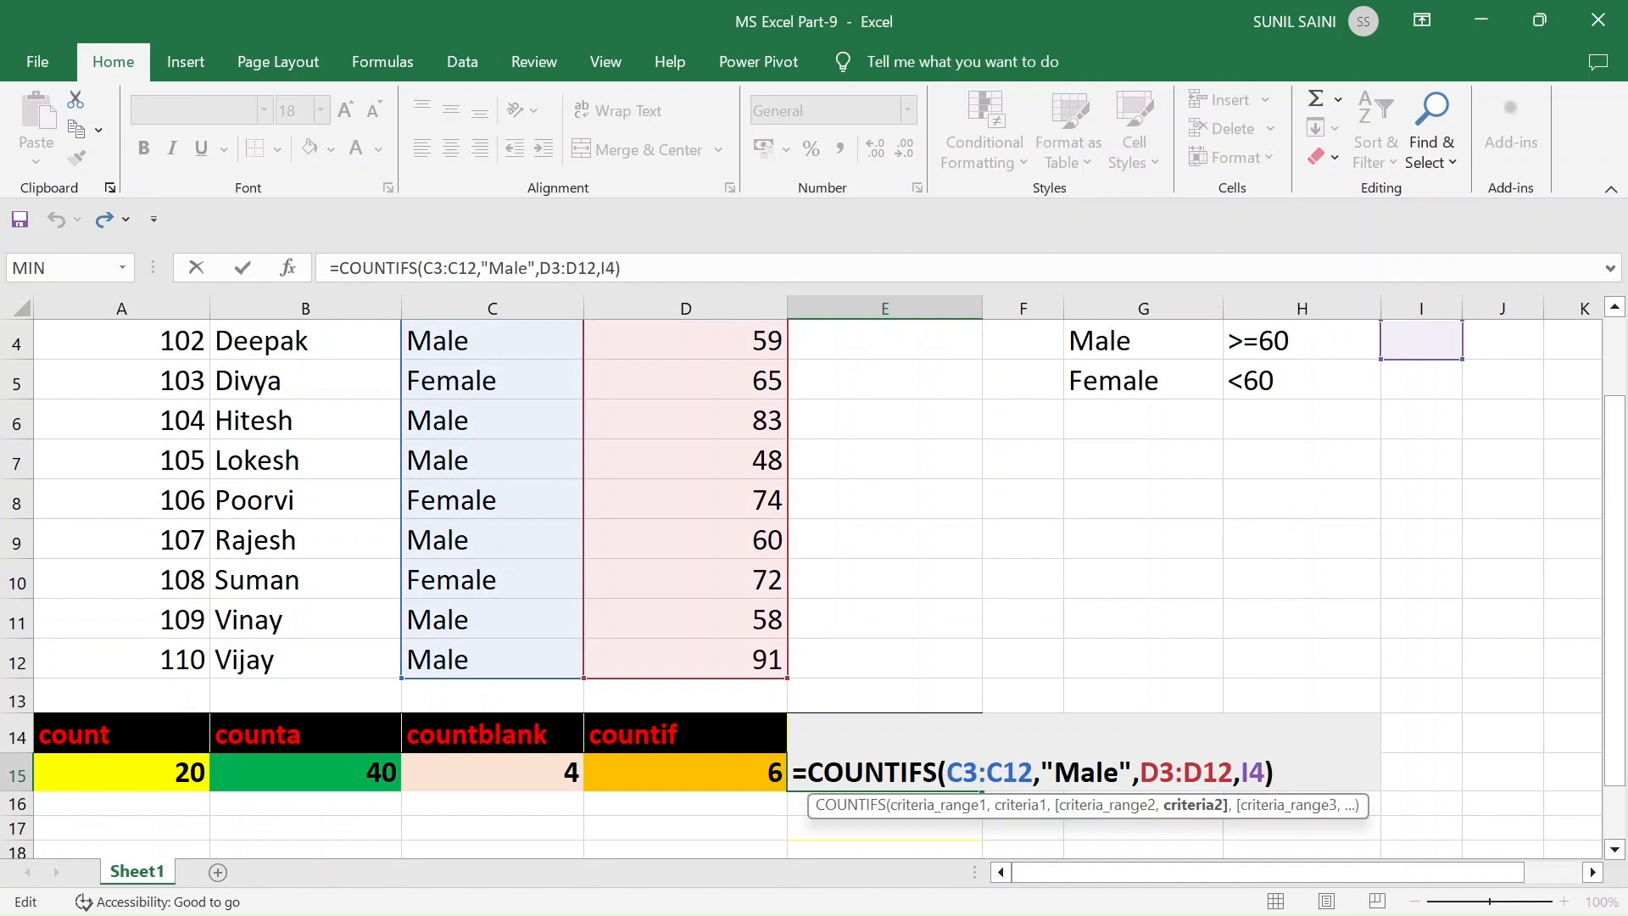
key("BackSpace")
key("BackSpace")
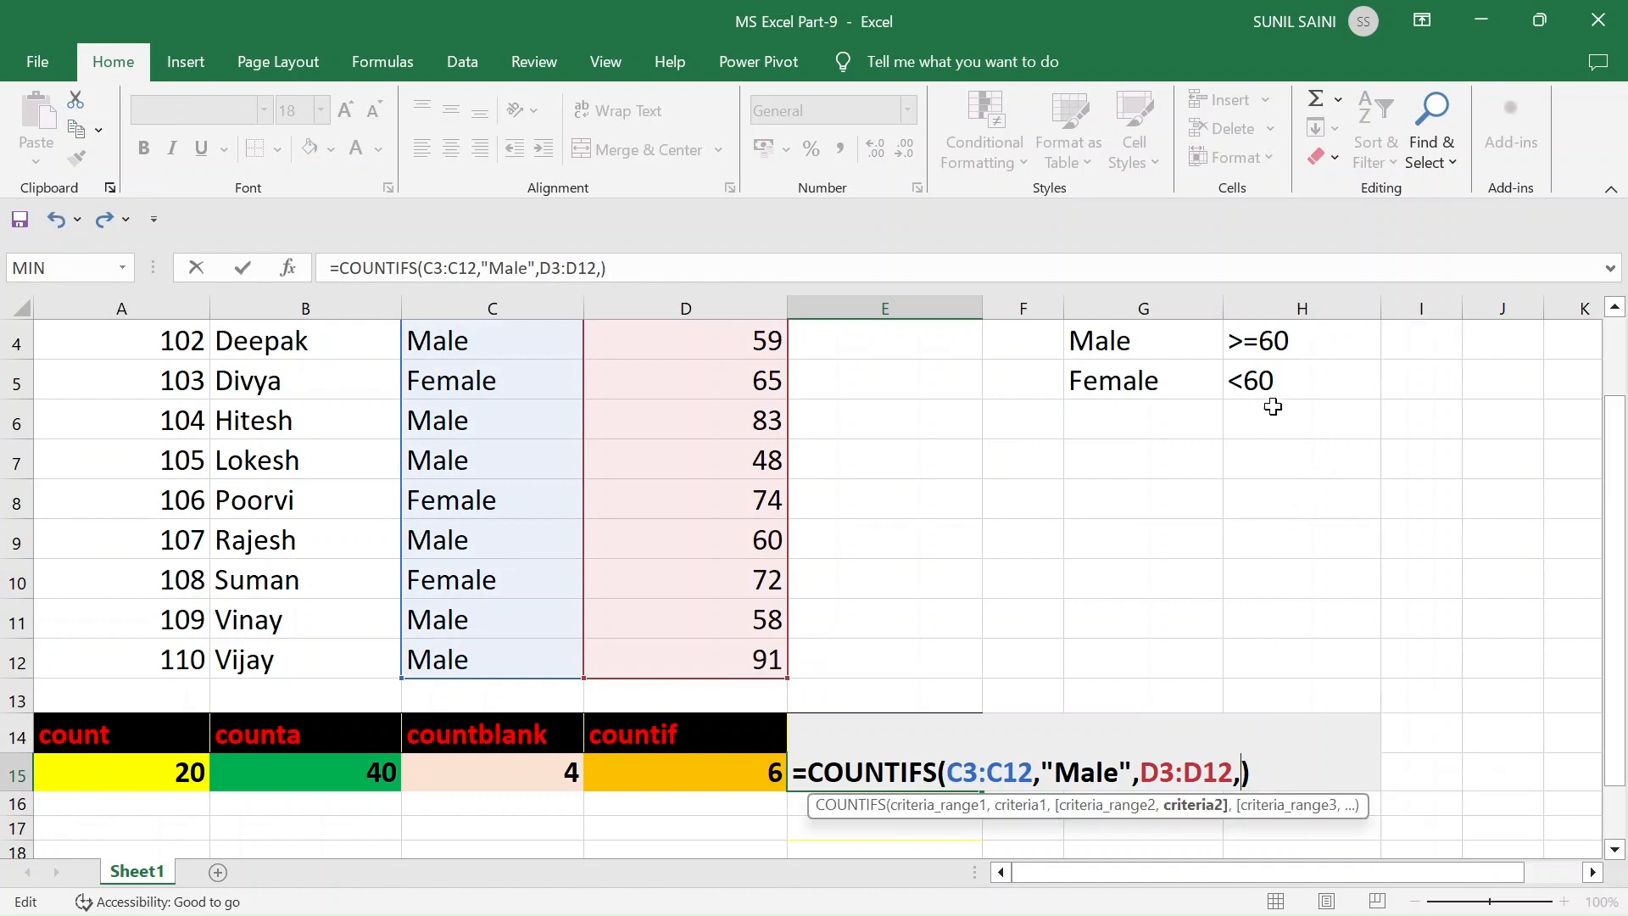
left_click(1284, 337)
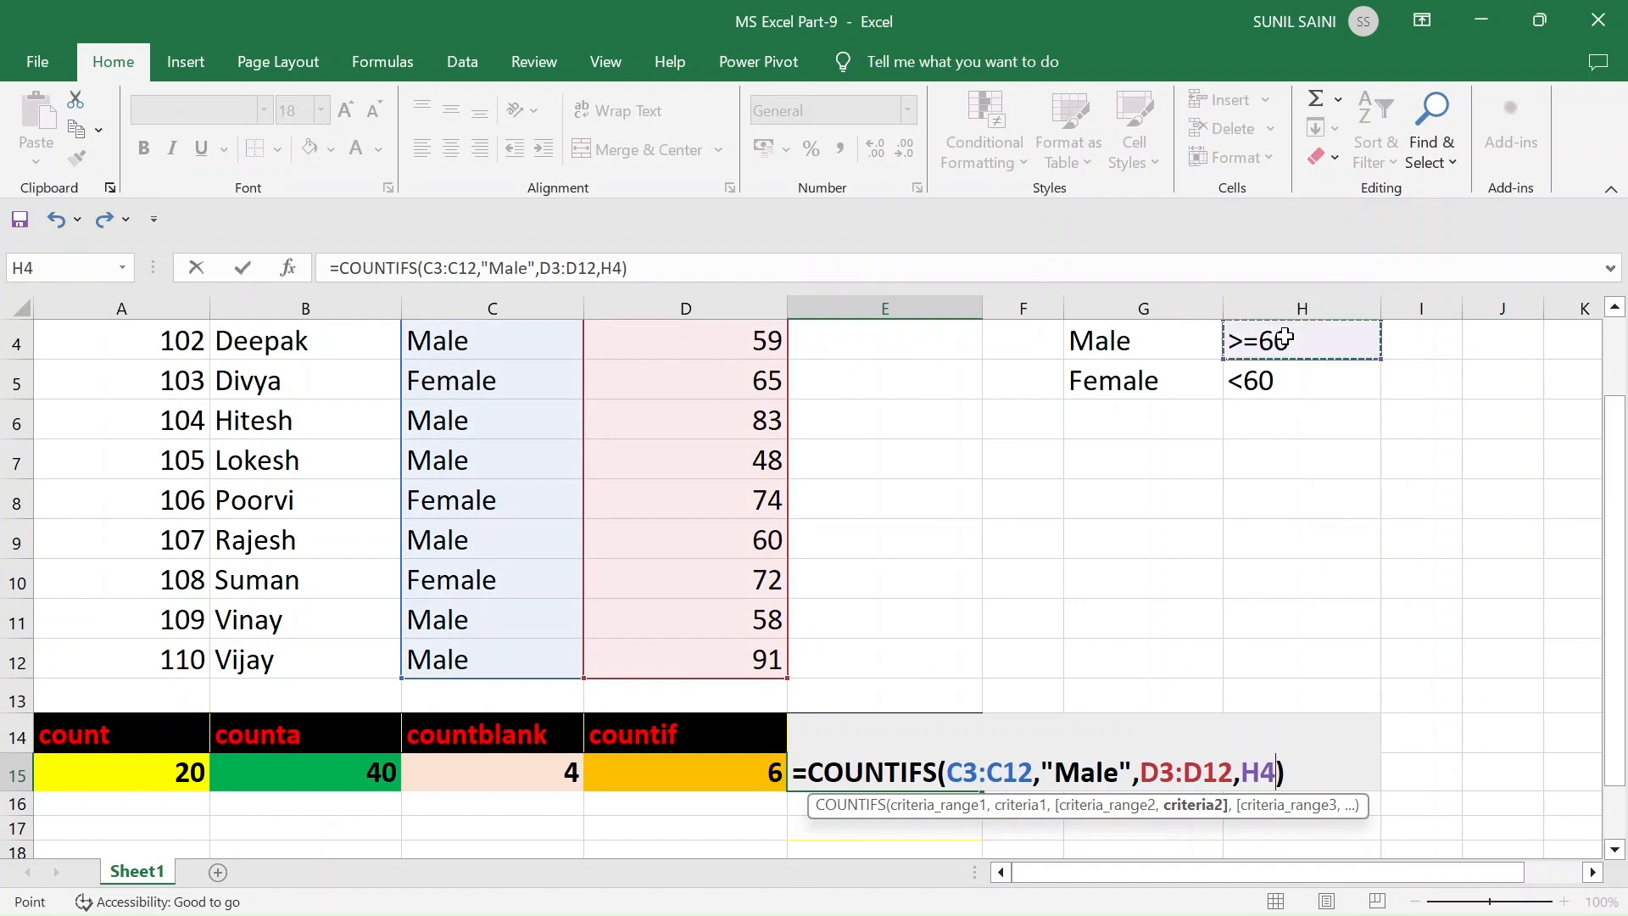
key("Right")
key("Left")
key("Return")
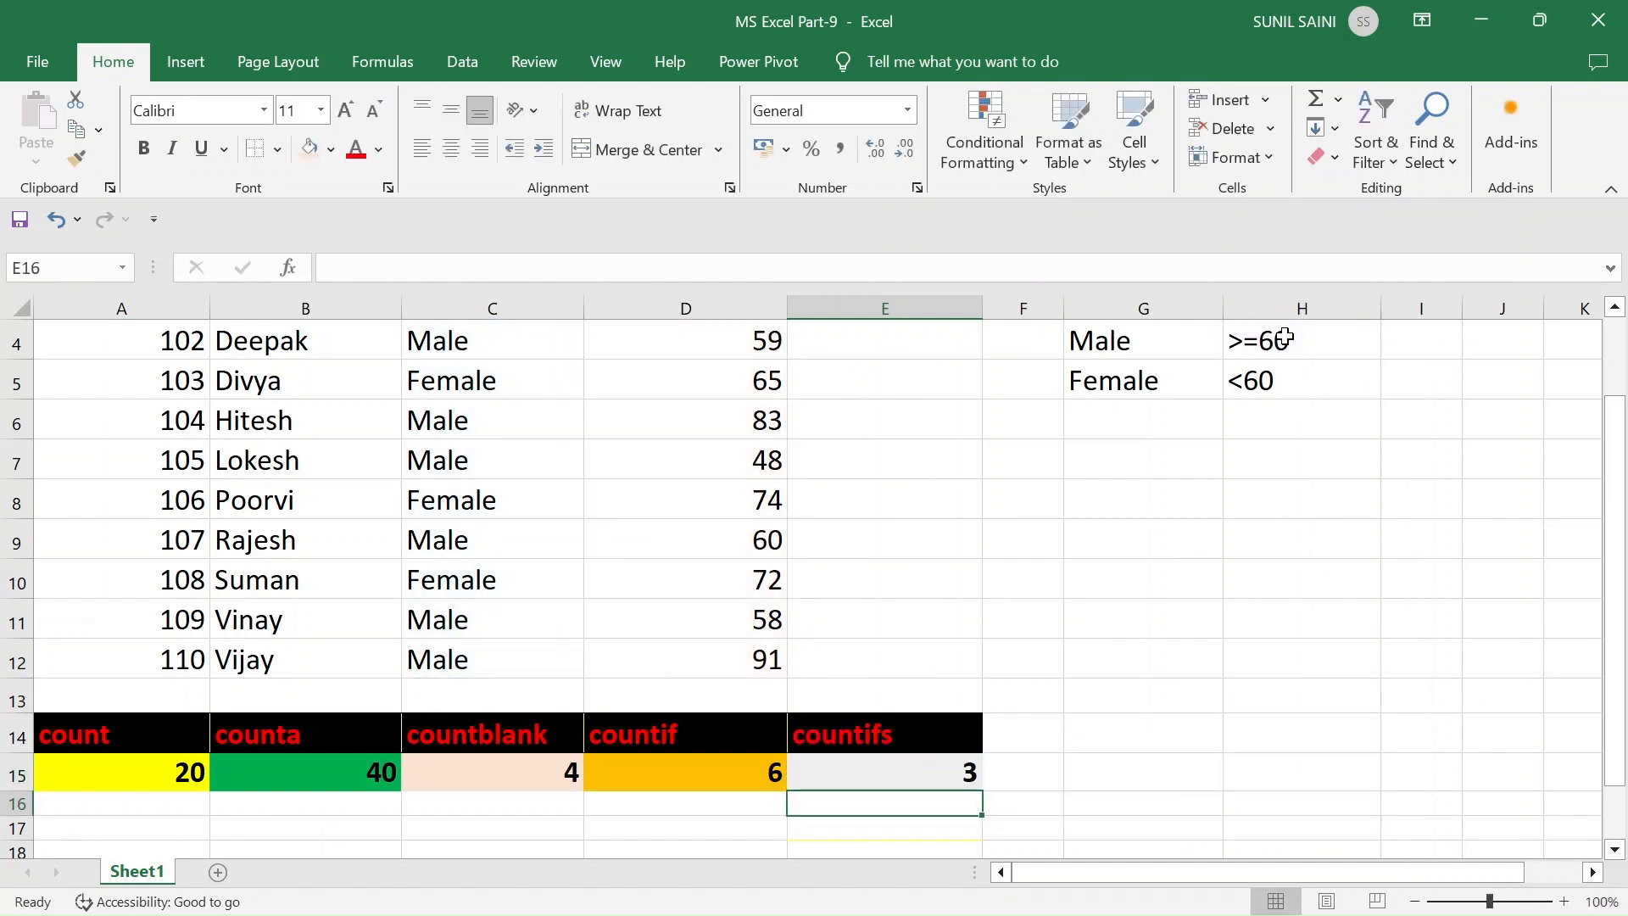
Replace the typed "Male" criterion in E15 with a reference to cell G5 so the formula reads =COUNTIFS(C3:C12,G5,D3:D12,H4).
left_click(882, 771)
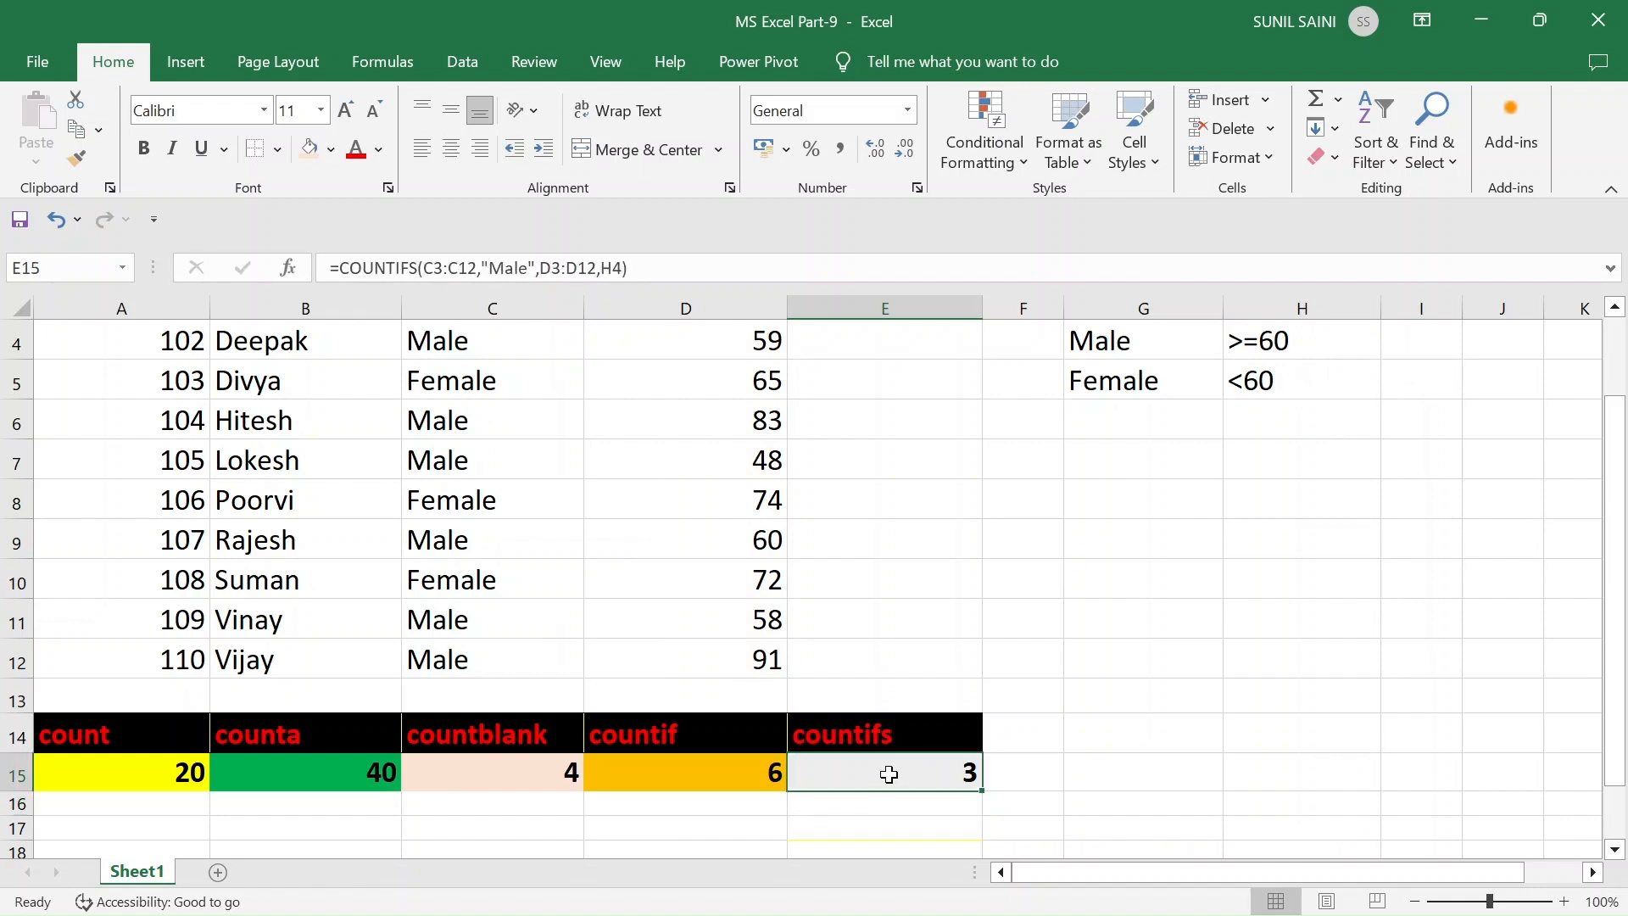
double_click(884, 771)
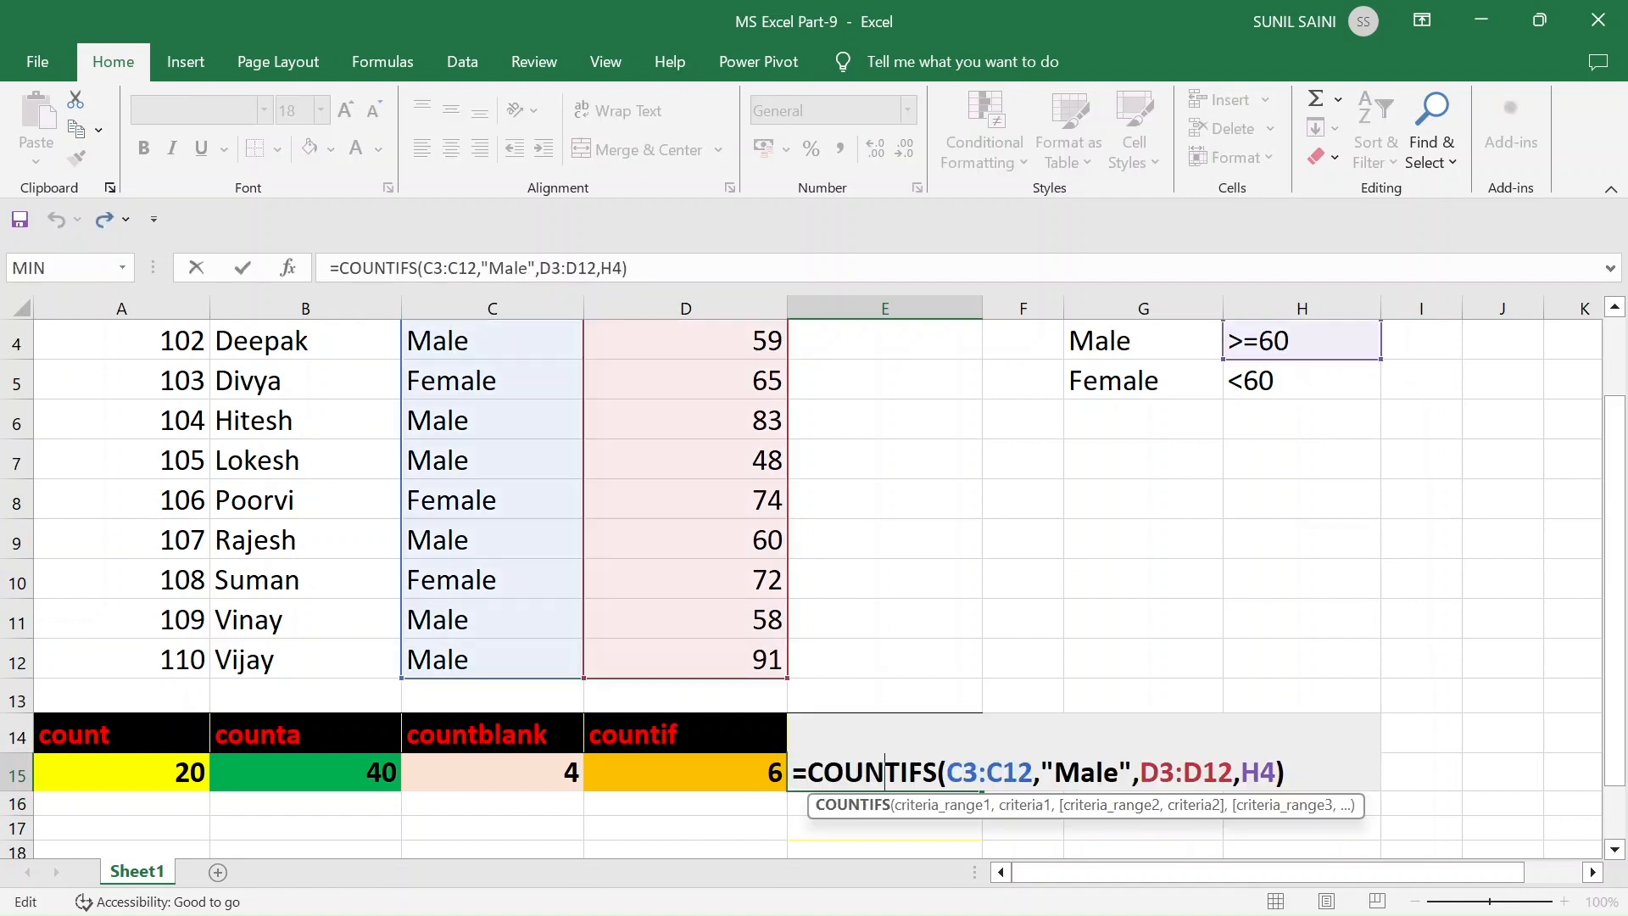
left_click(1259, 772)
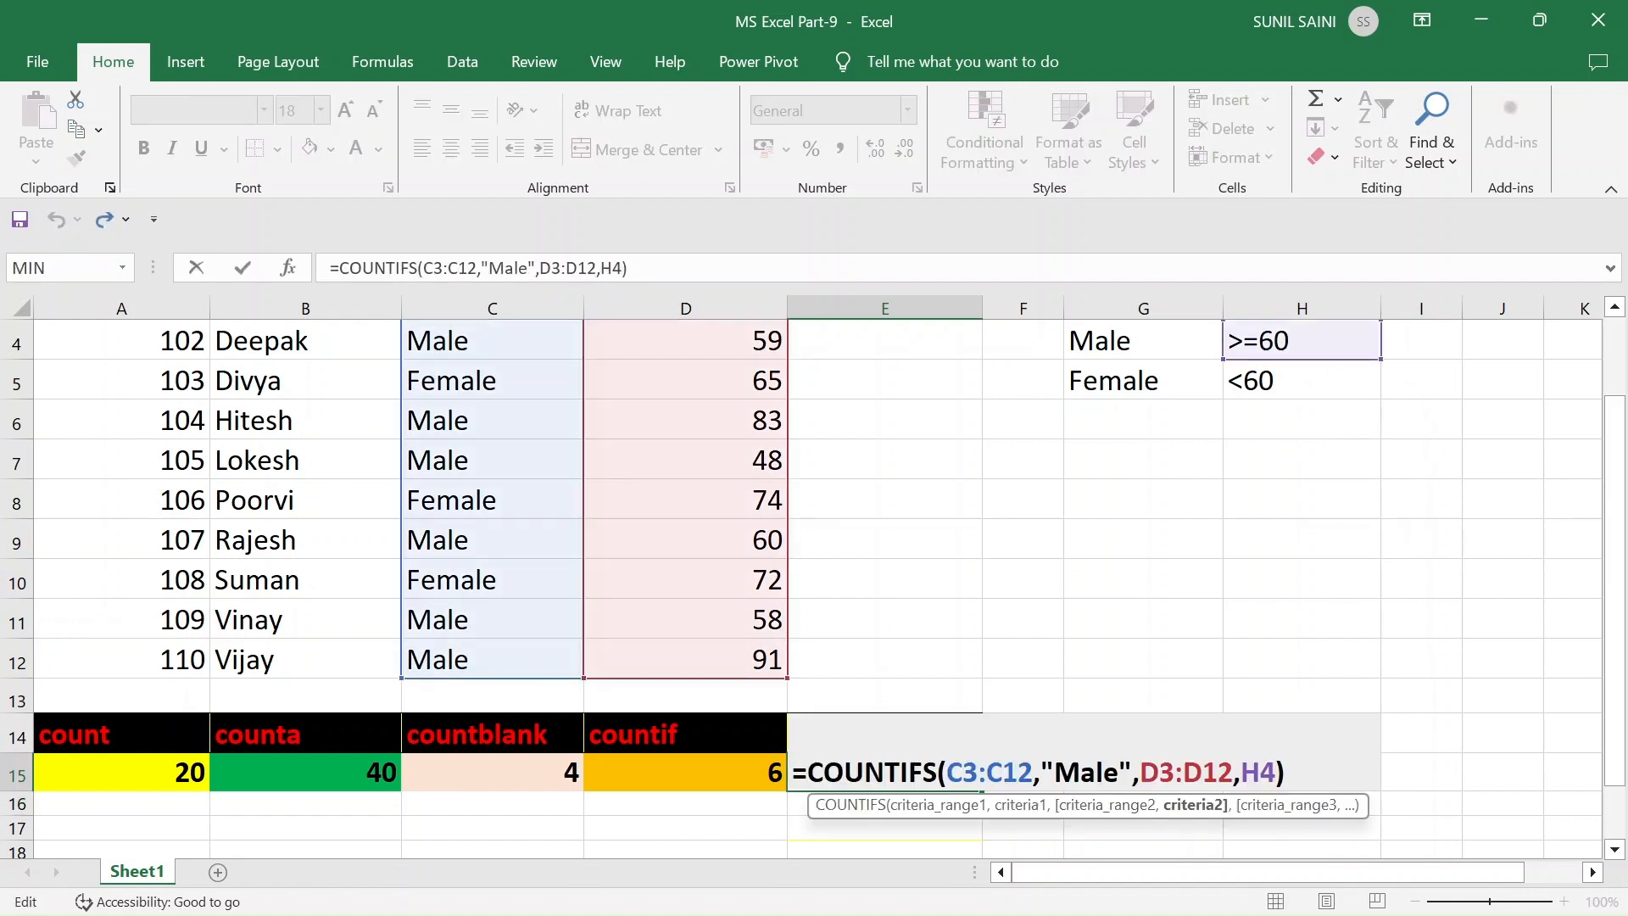
left_click(1133, 772)
key("BackSpace")
key("BackSpace")
key("BackSpace")
key("BackSpace")
key("BackSpace")
key("BackSpace")
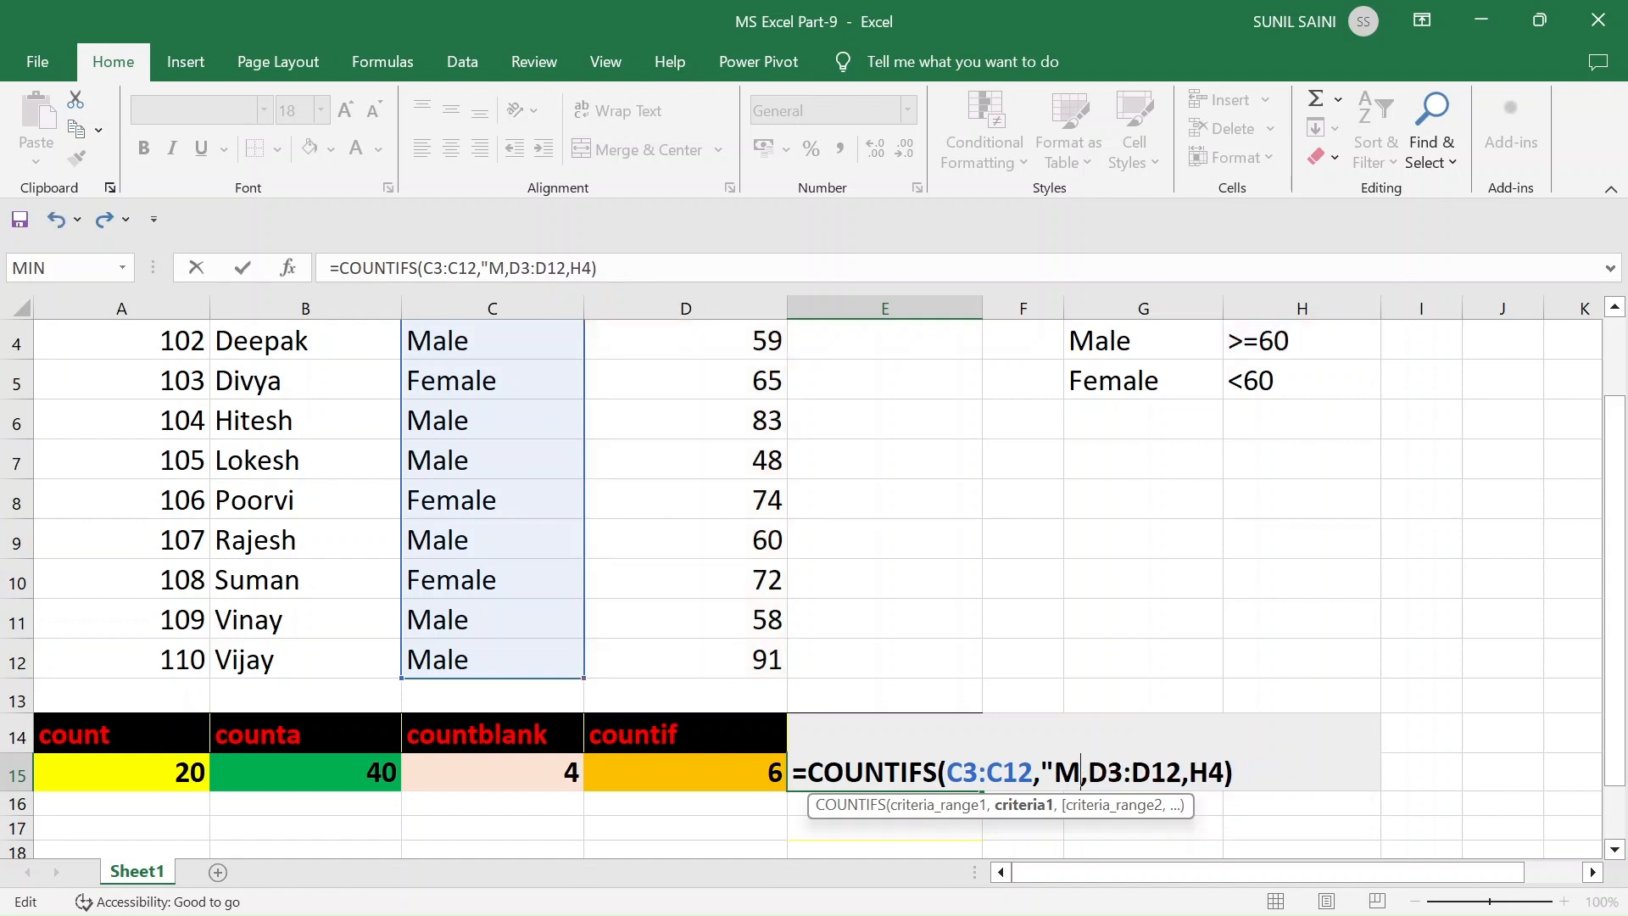
left_click(1114, 385)
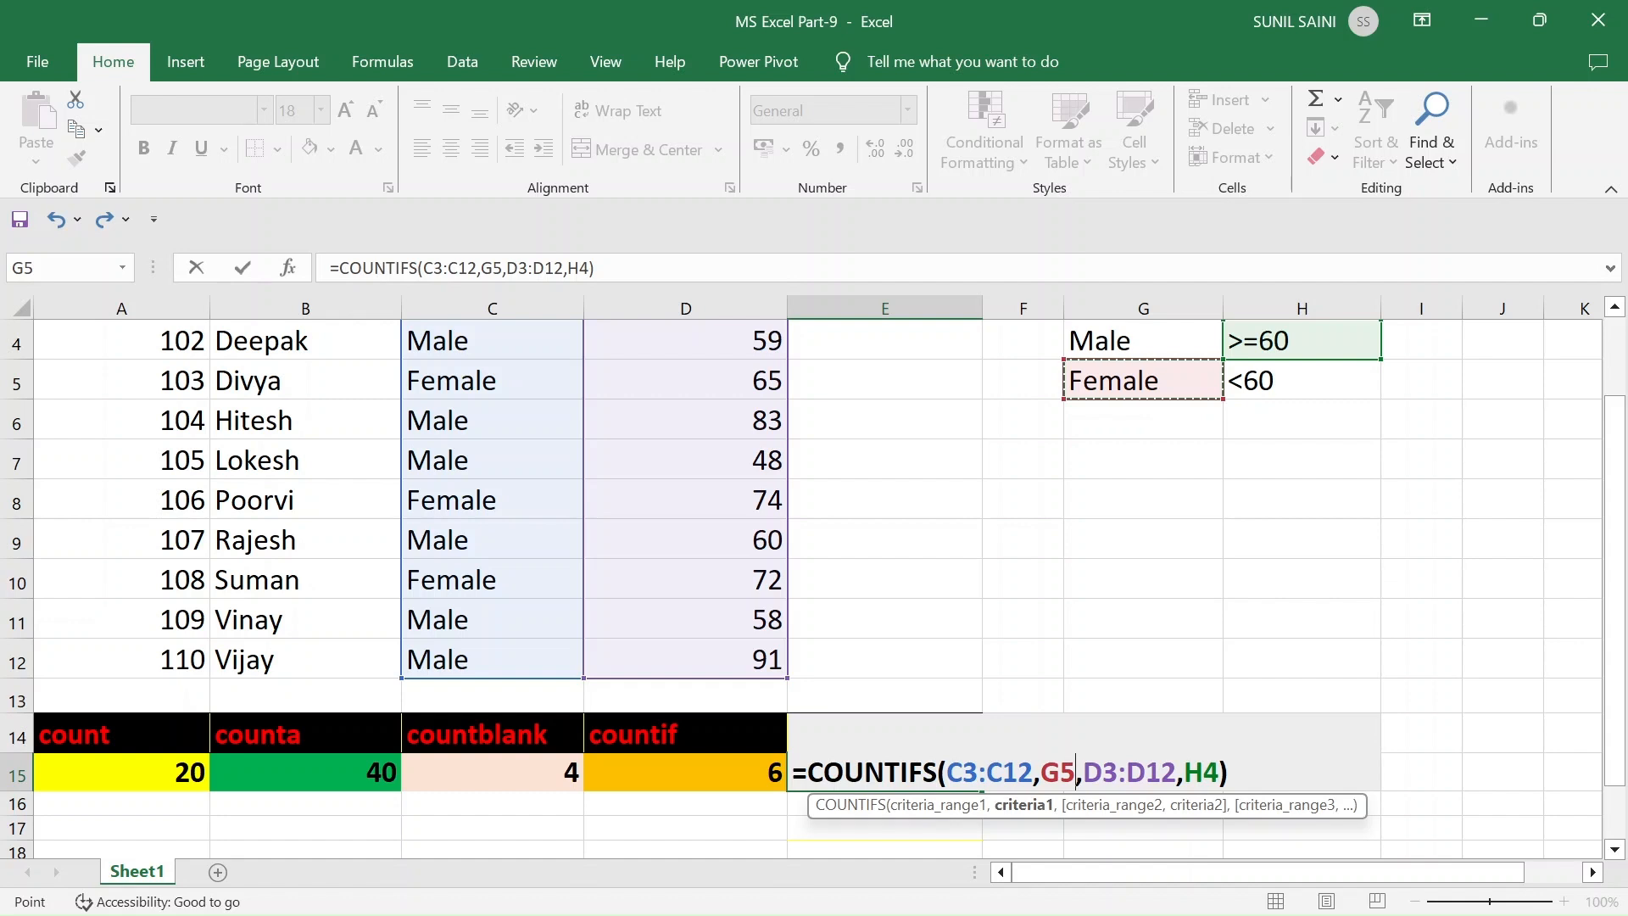
left_click(1229, 772)
key("Return")
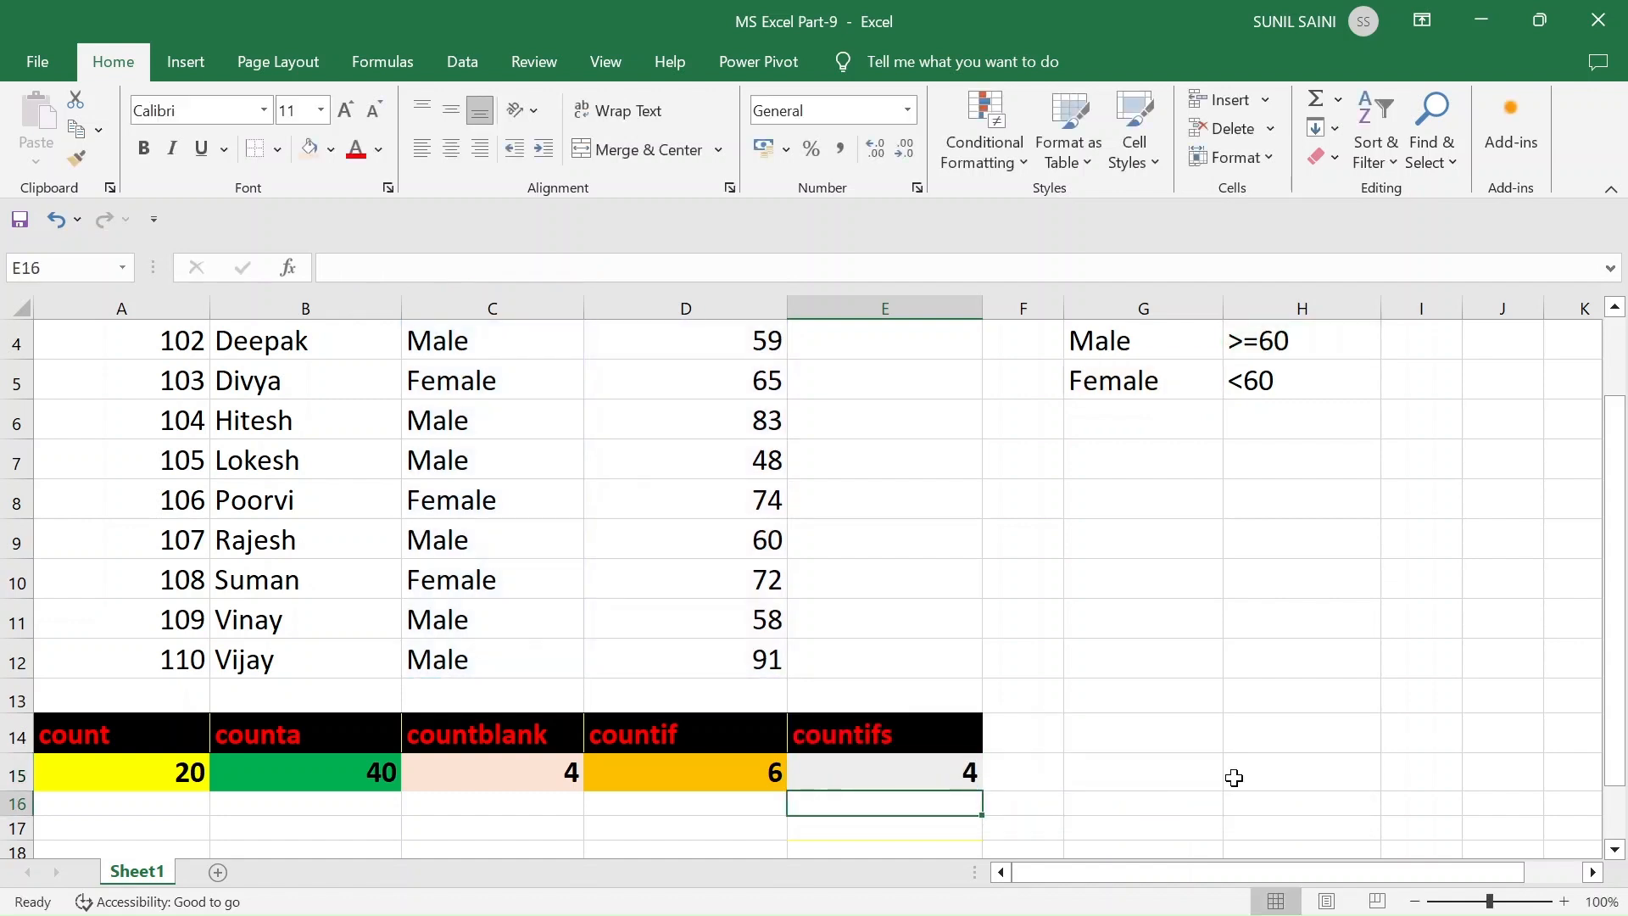
Check the female students with marks of at least 60 by selecting their Gender and Marks cells in rows 3, 5, 8 and 10.
scroll(857, 560, "up", 1)
scroll(855, 543, "up", 1)
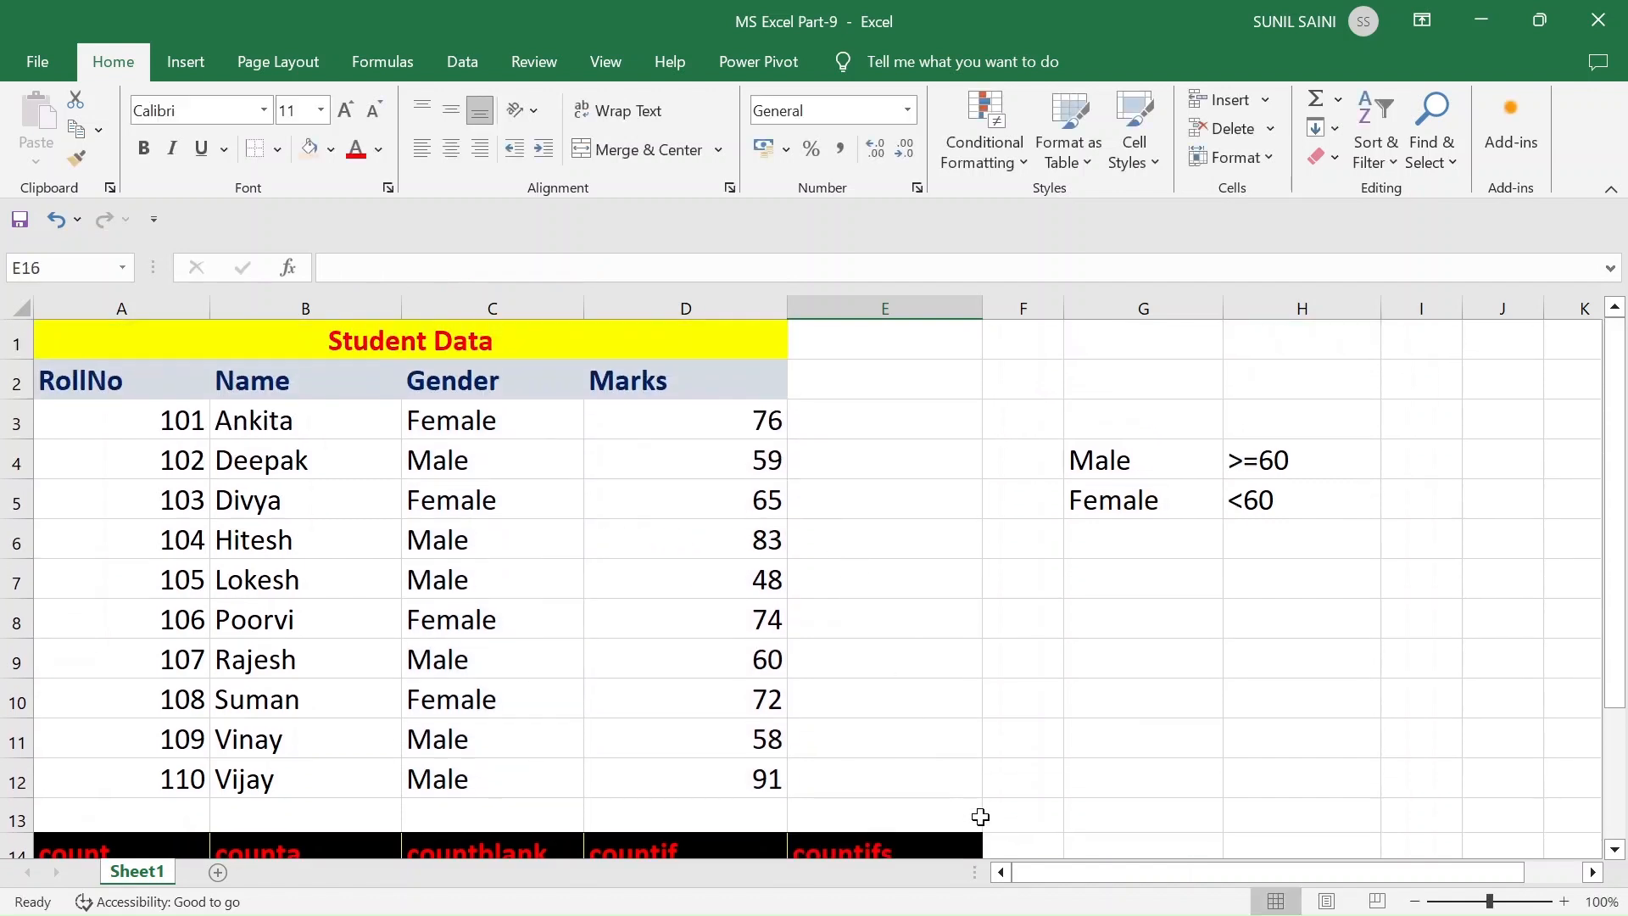
left_click(485, 420)
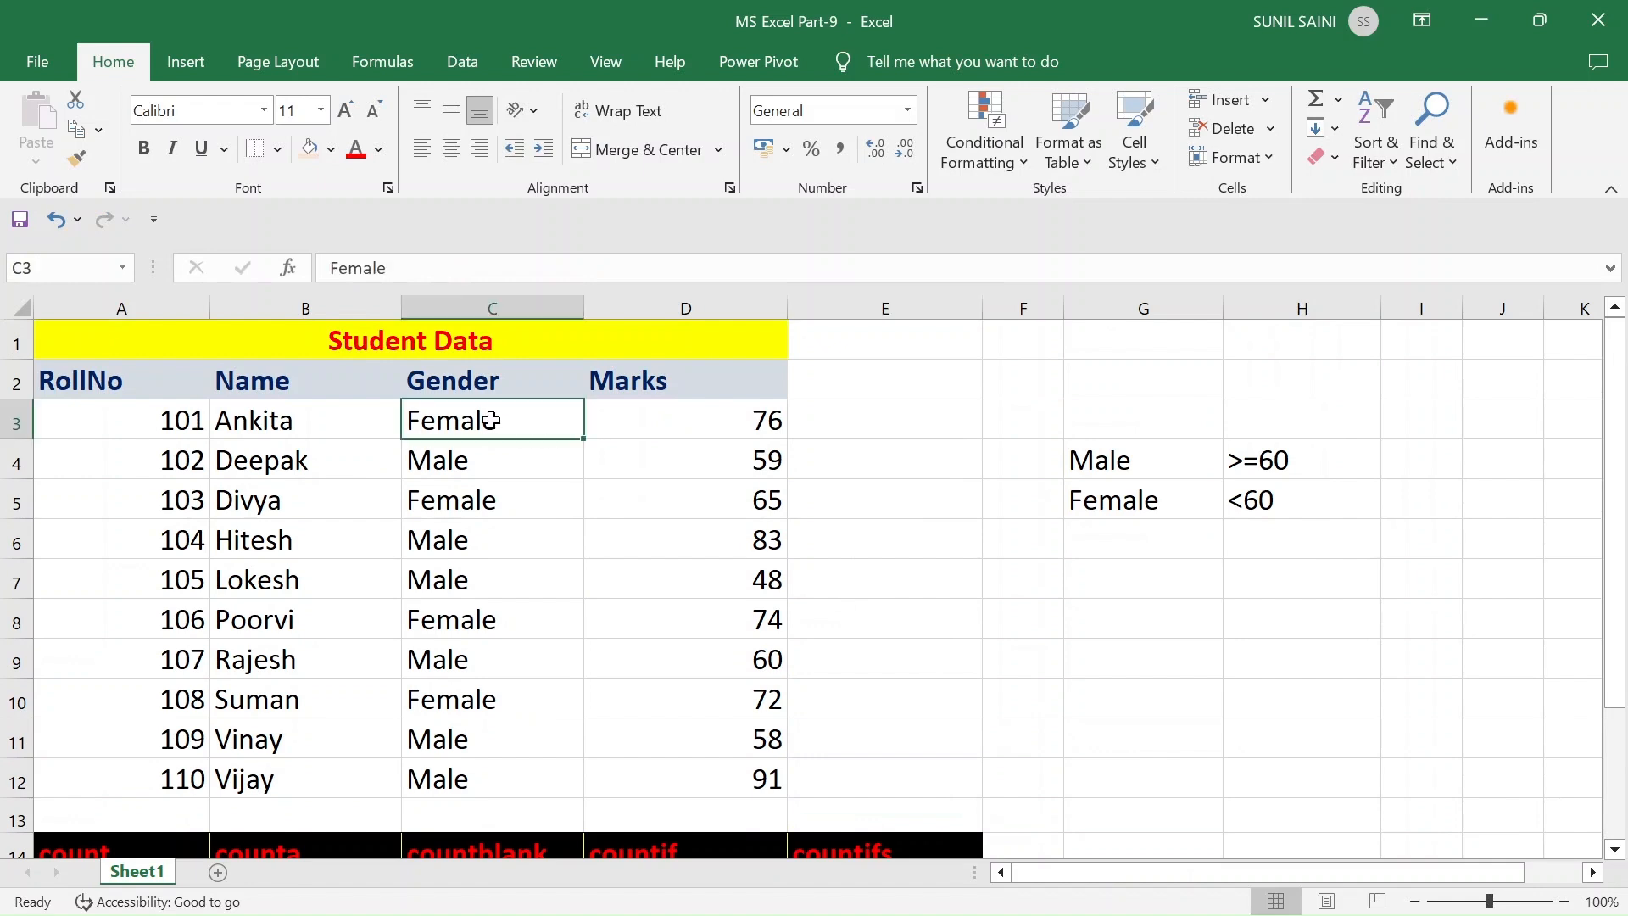
left_click_drag(587, 423, 718, 420)
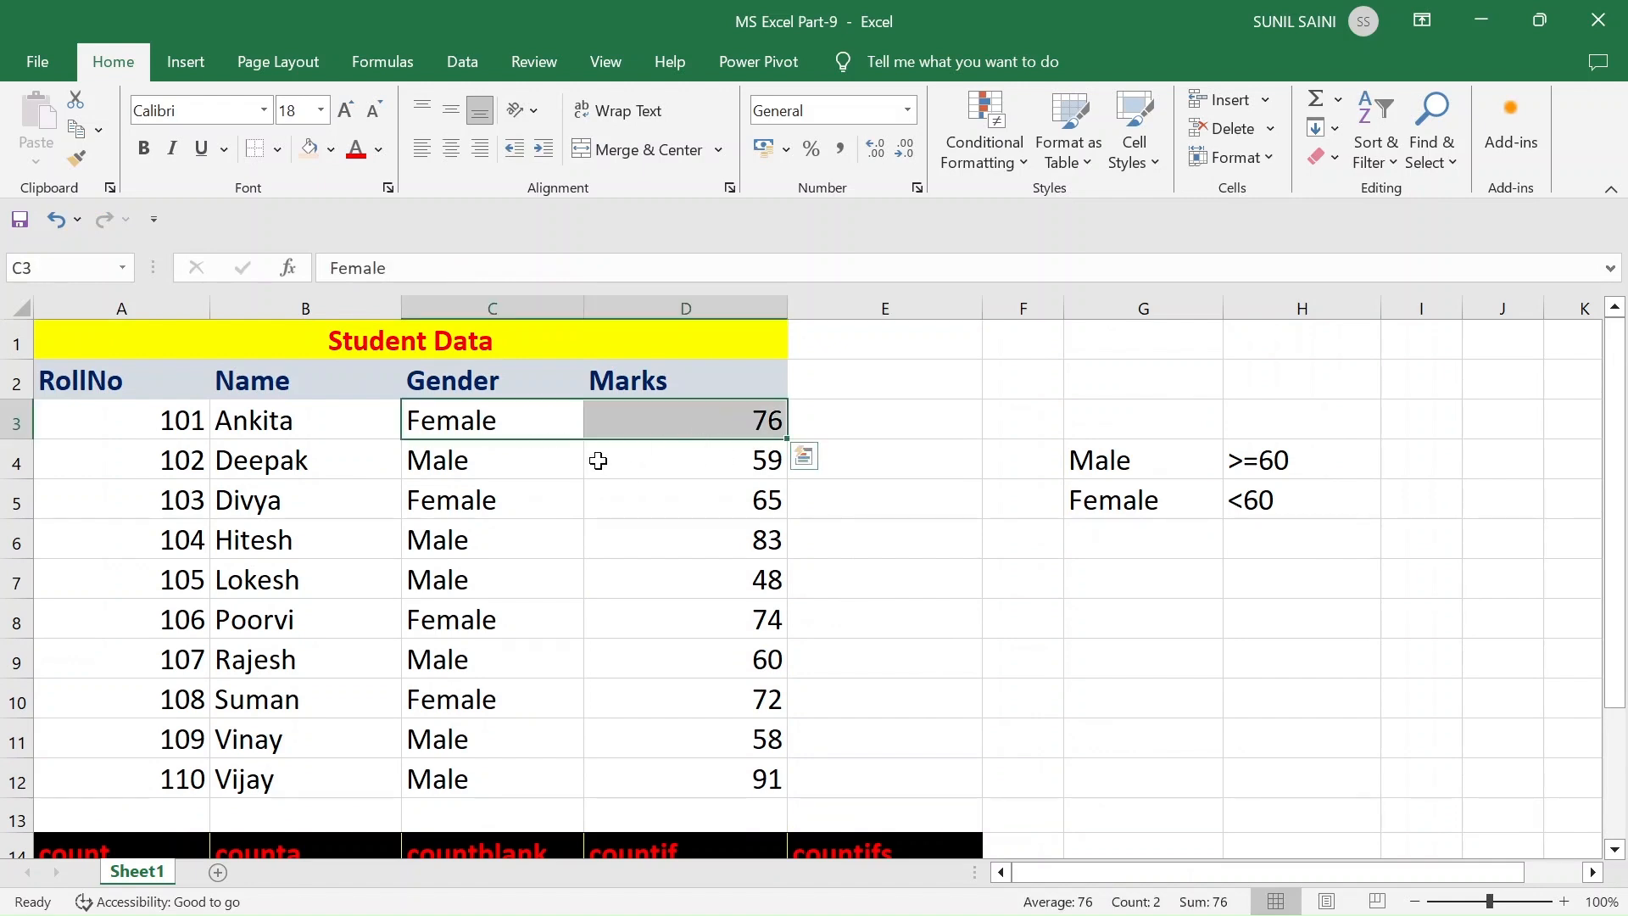
left_click_drag(442, 508, 712, 505)
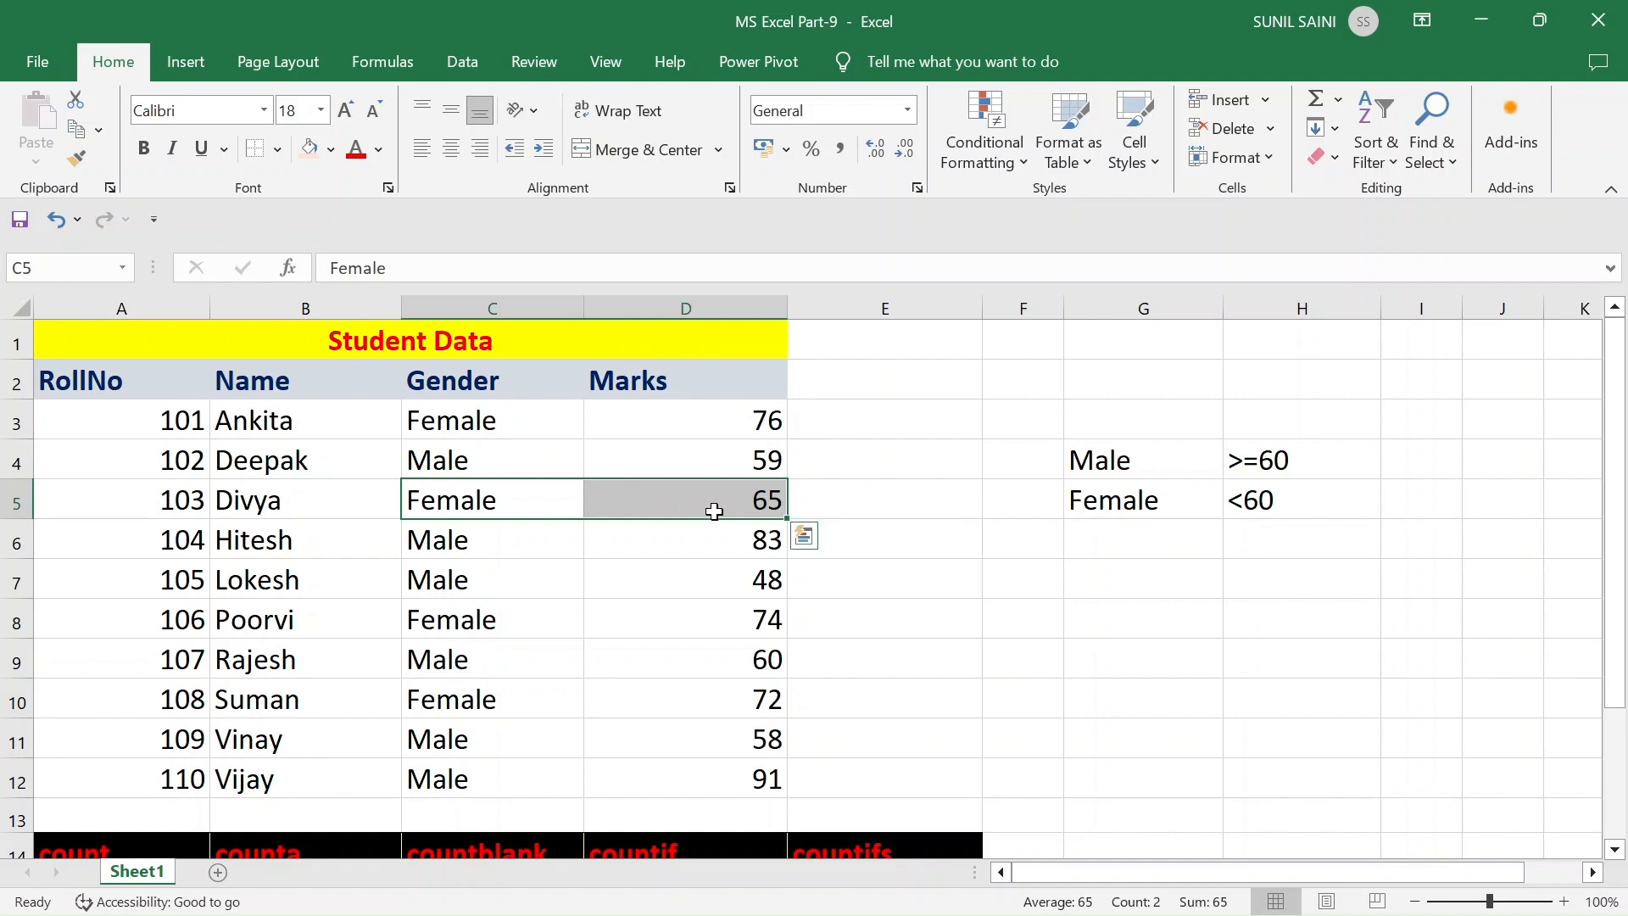
left_click_drag(468, 626, 720, 619)
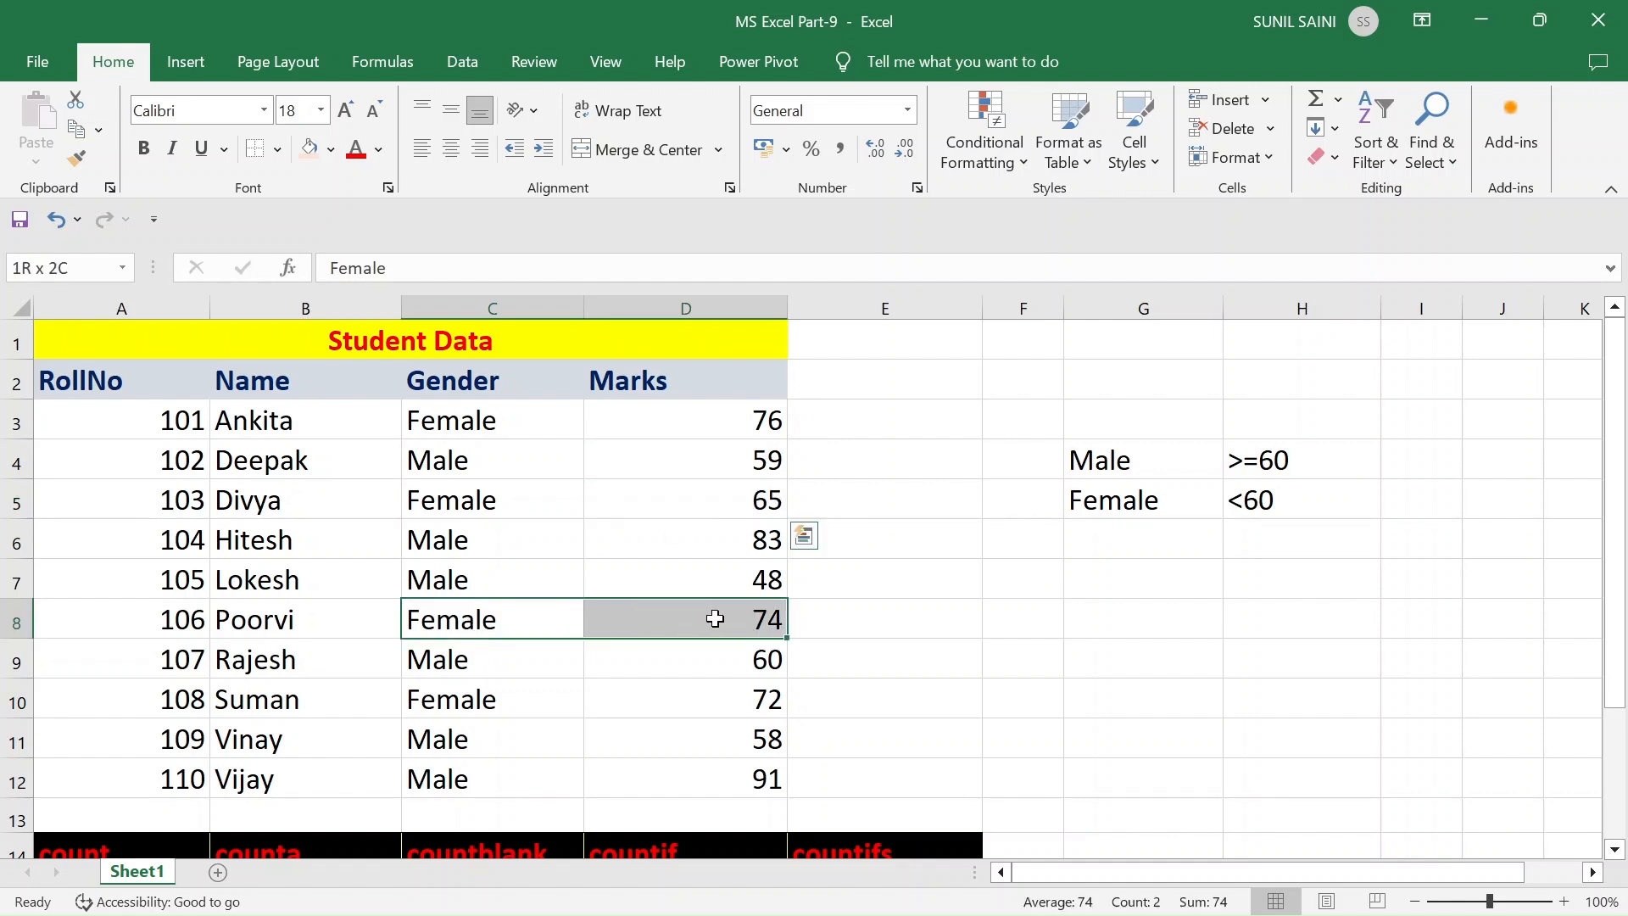
left_click_drag(458, 691, 686, 702)
Change the second criterion in E15 to cell H5 so the formula reads =COUNTIFS(C3:C12,G5,D3:D12,H5).
scroll(975, 658, "down", 2)
left_click(969, 663)
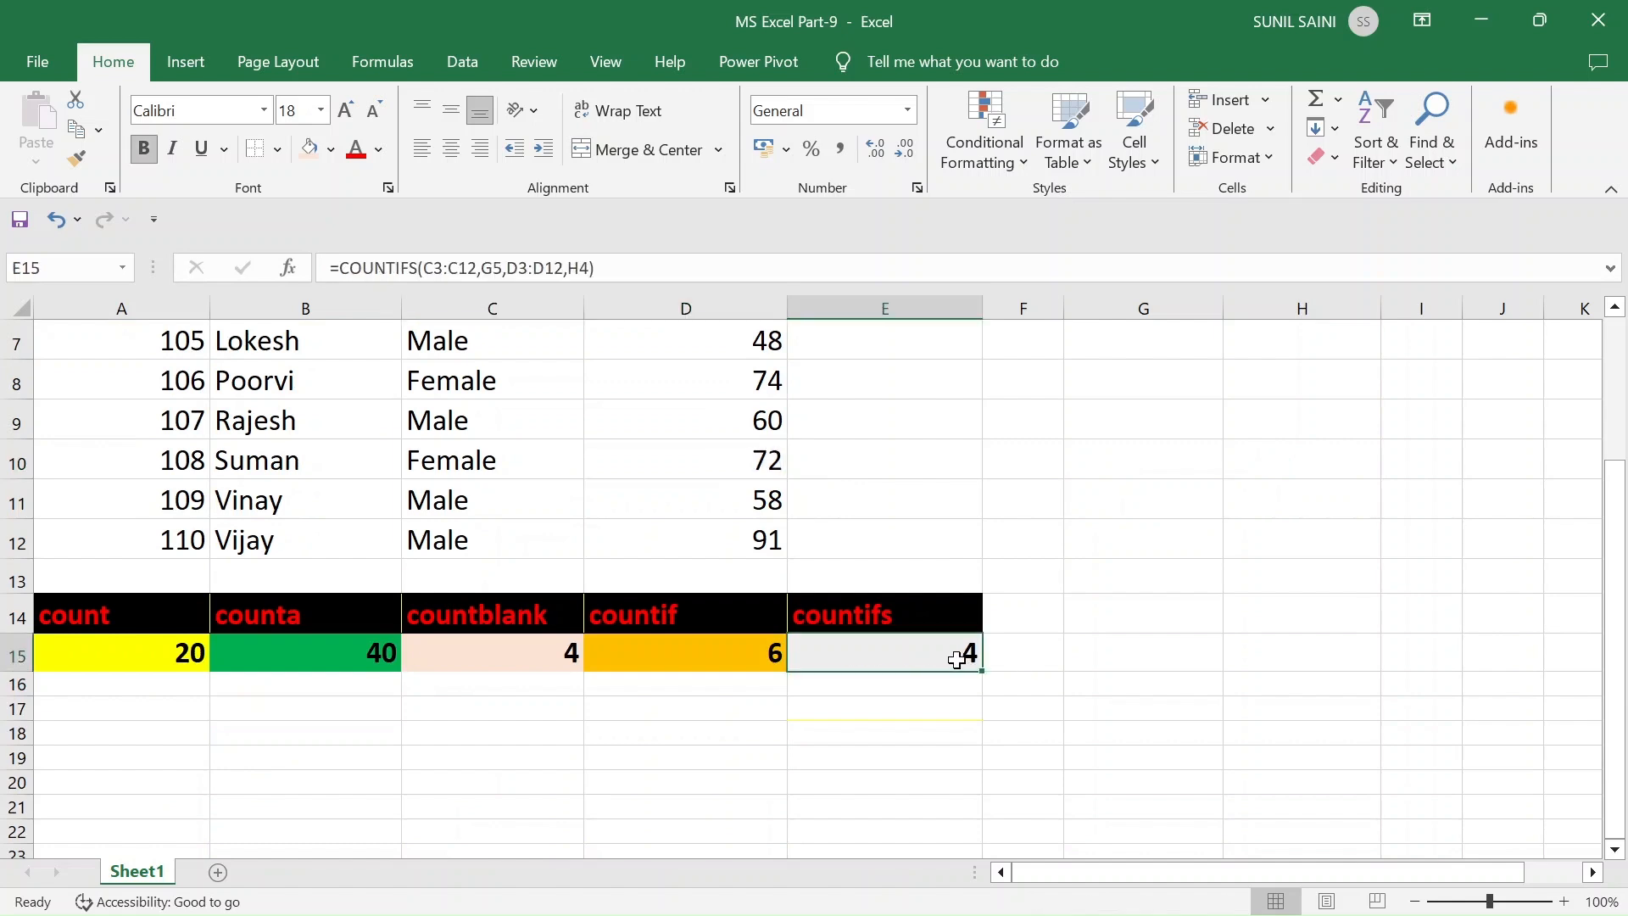
double_click(955, 654)
left_click(1219, 653)
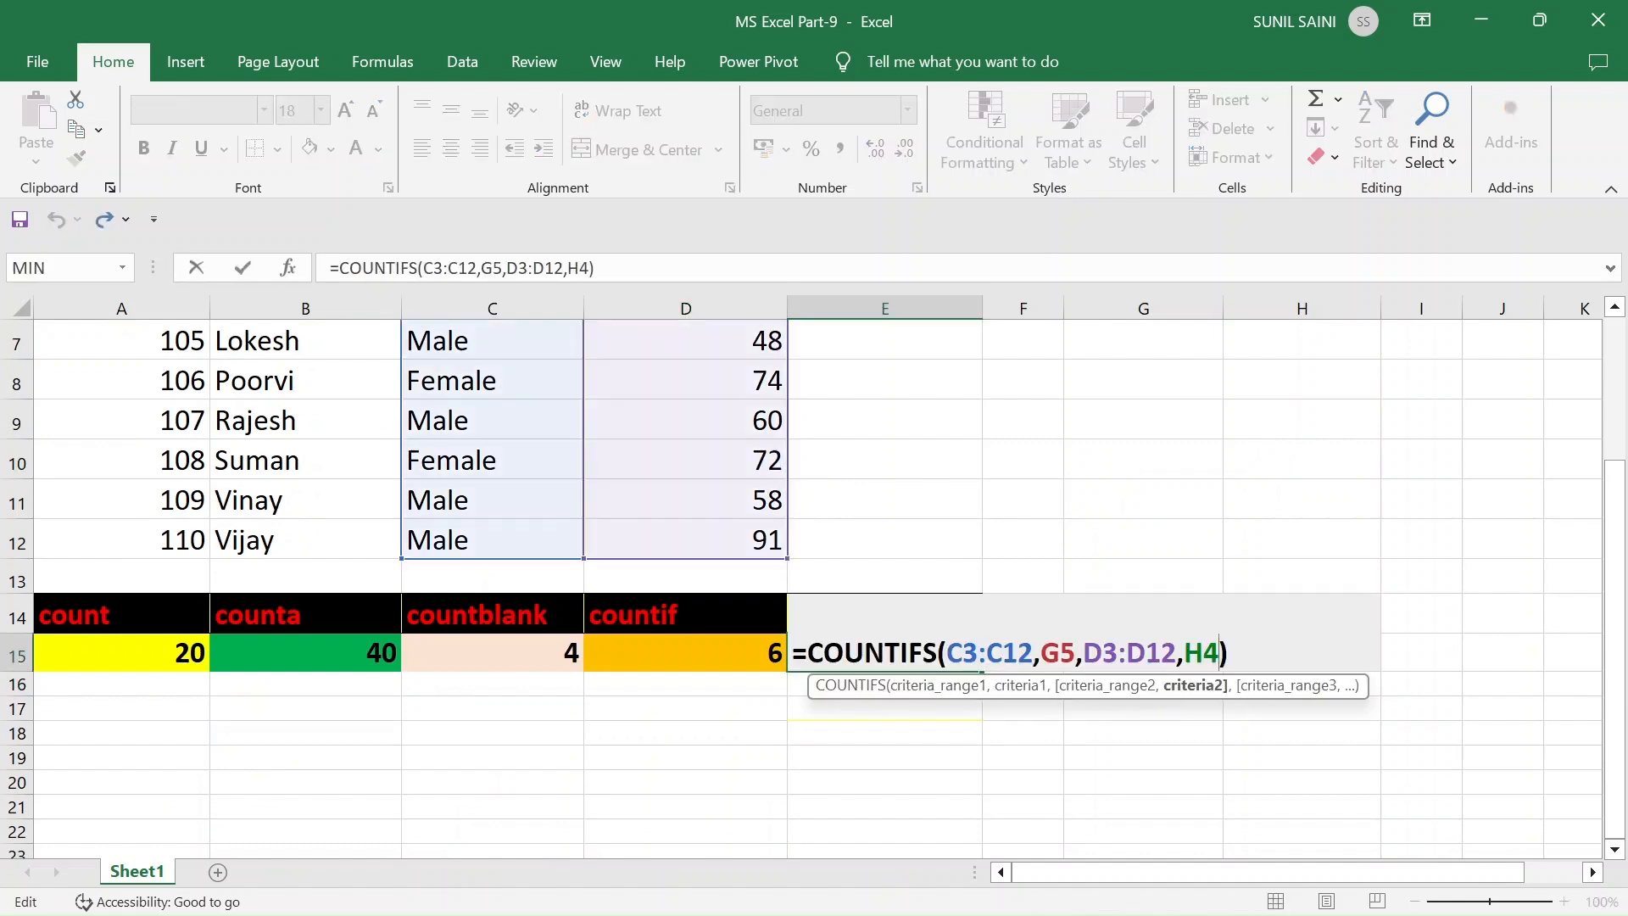
key("BackSpace")
key("BackSpace")
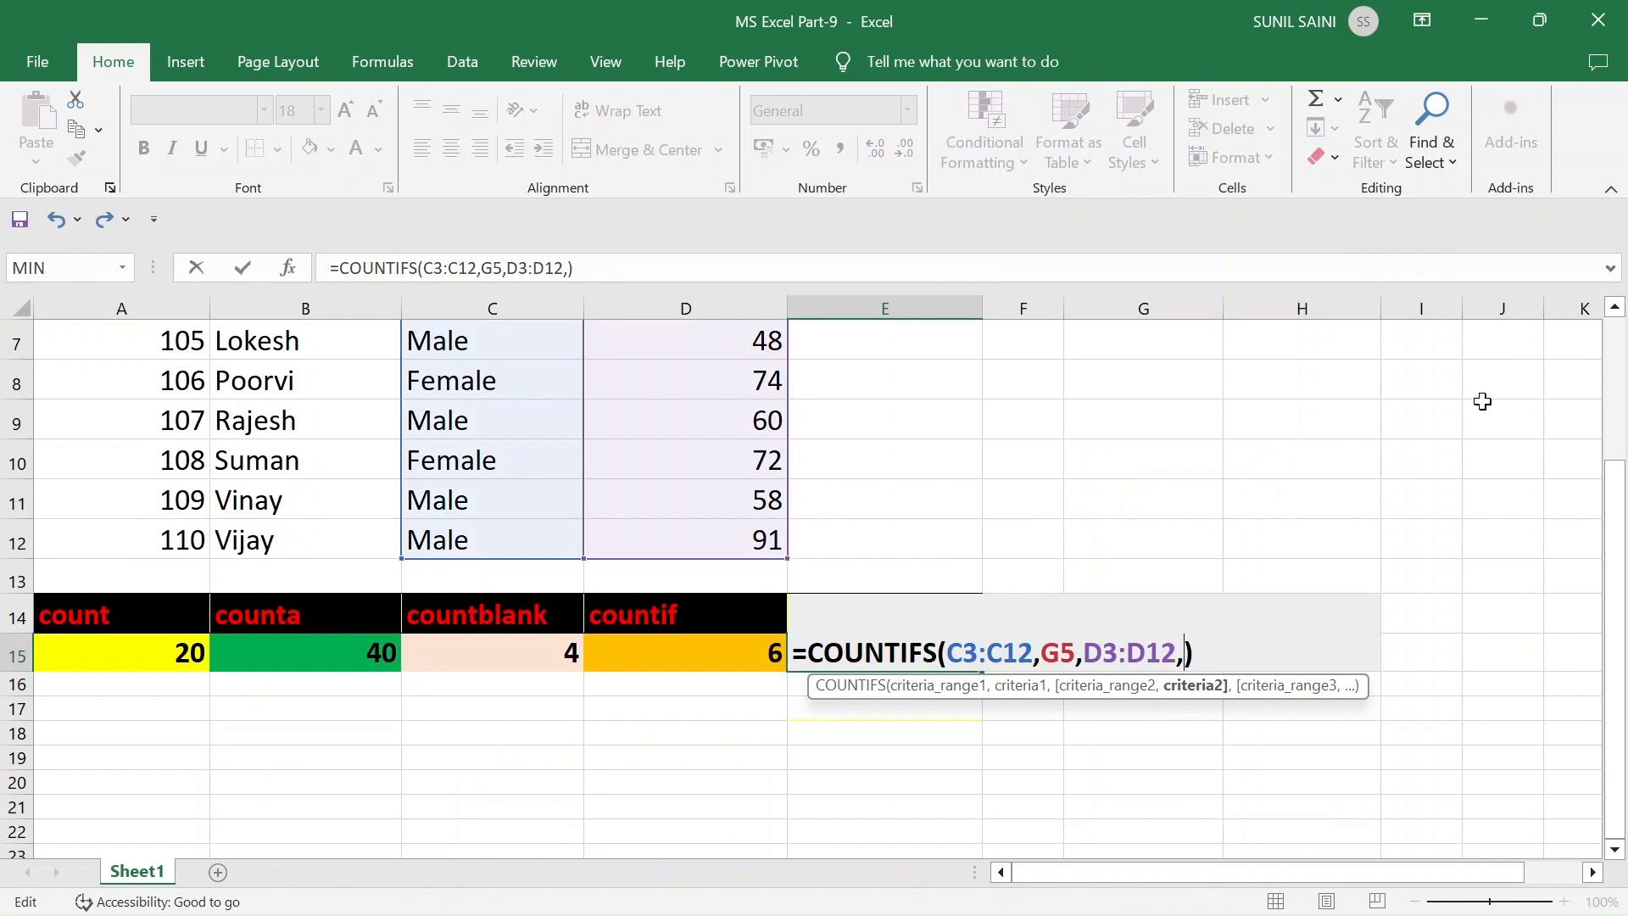
scroll(1483, 399, "up", 2)
left_click(1298, 498)
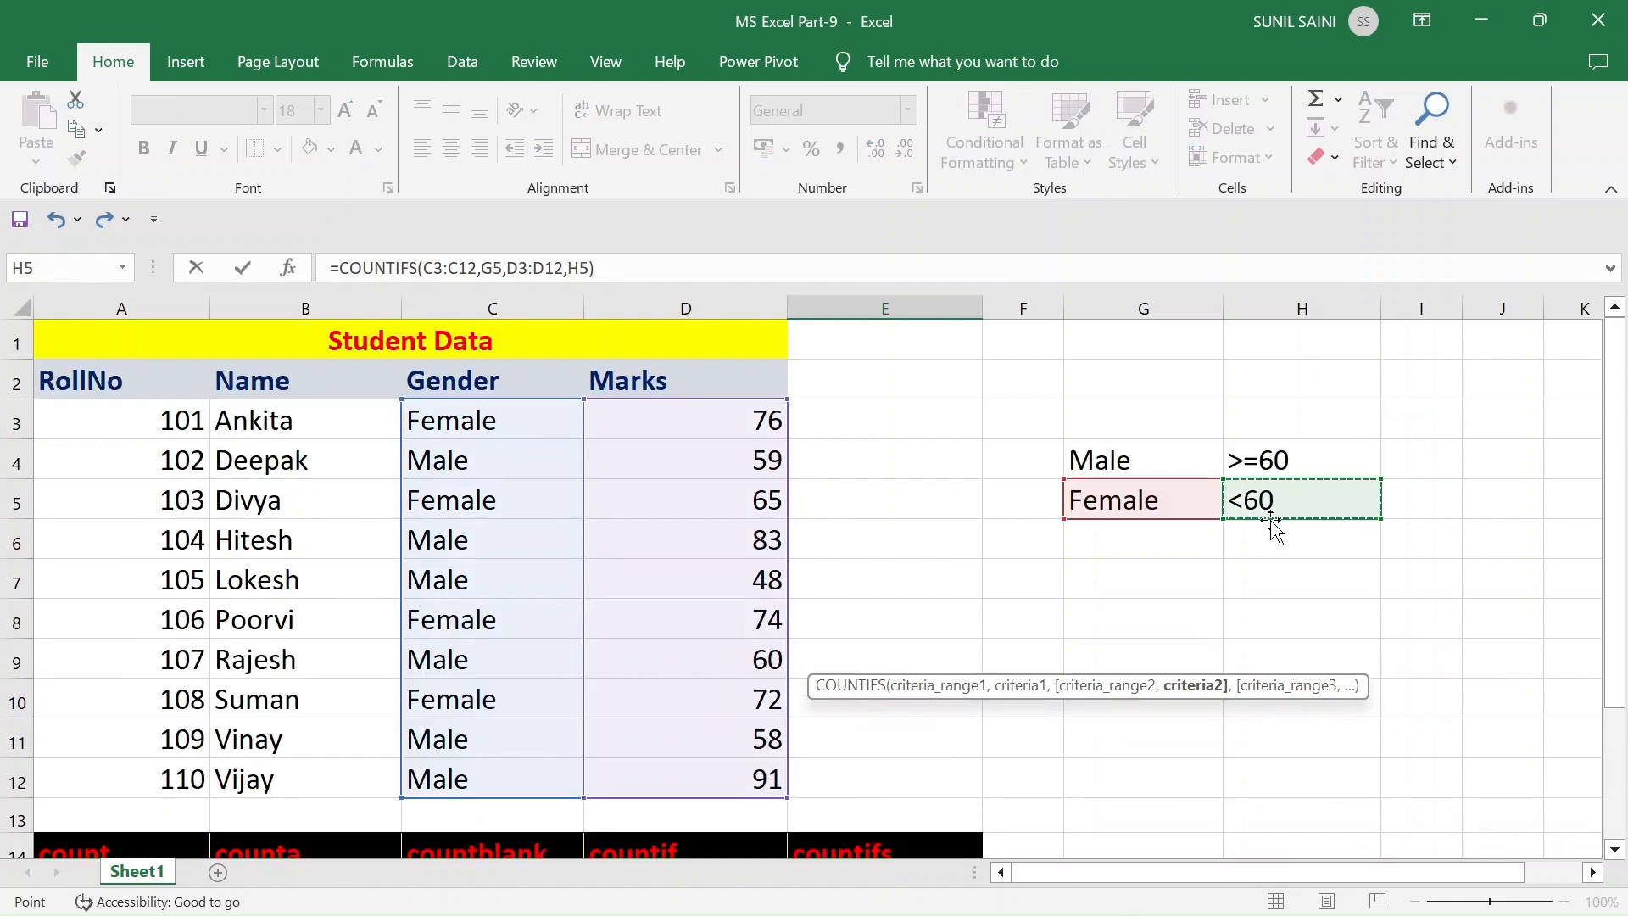
scroll(1250, 661, "down", 2)
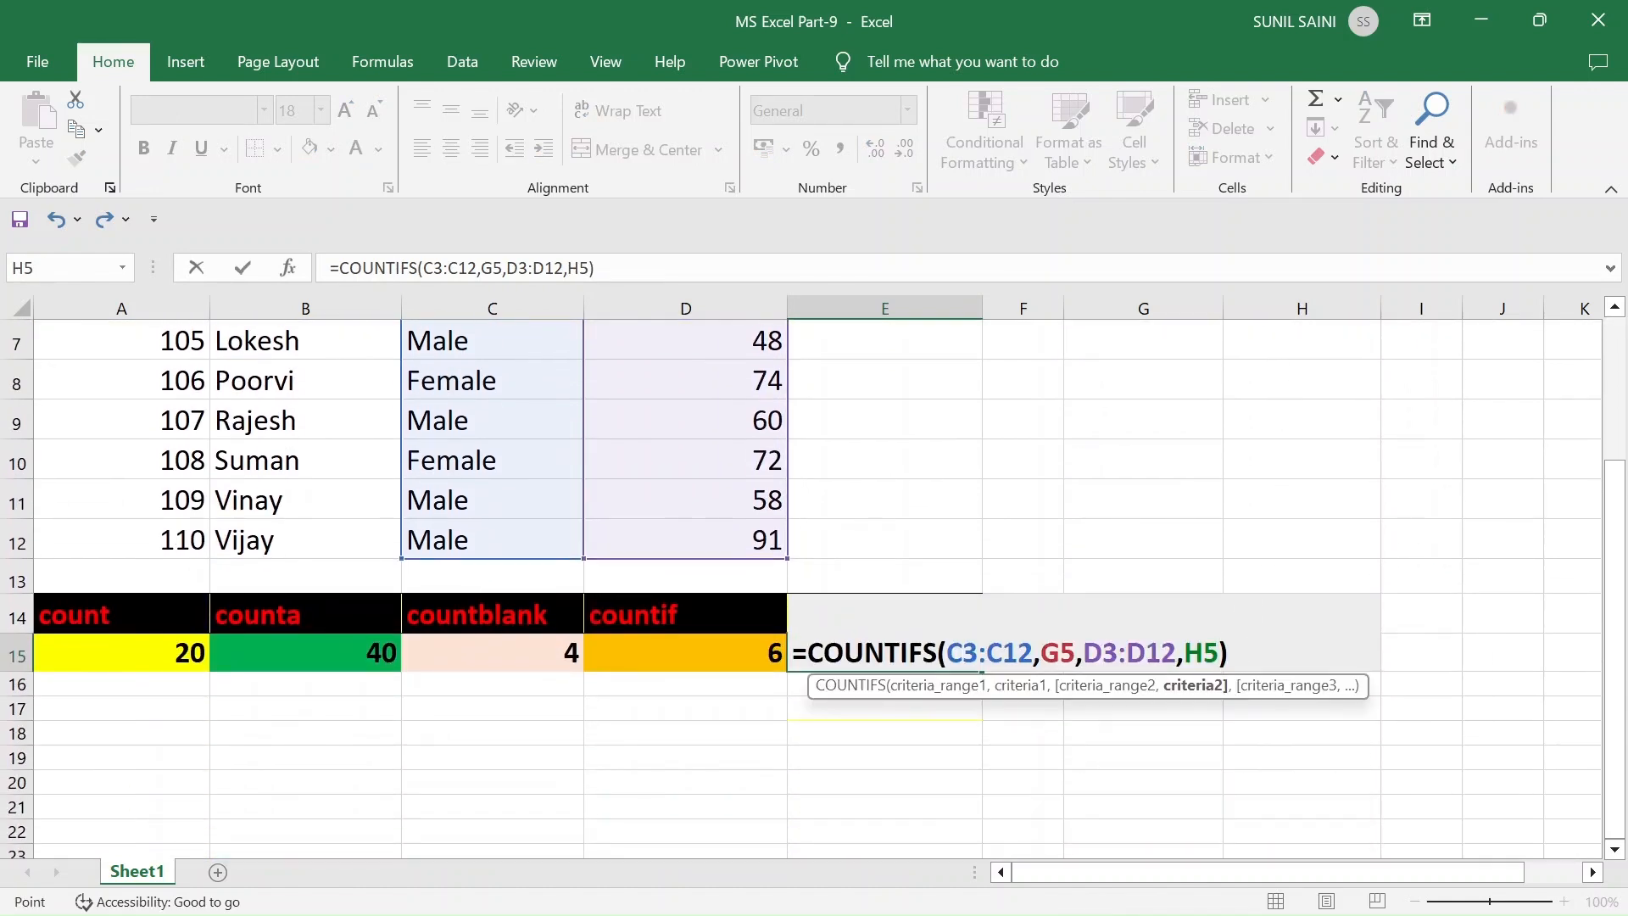
key("Return")
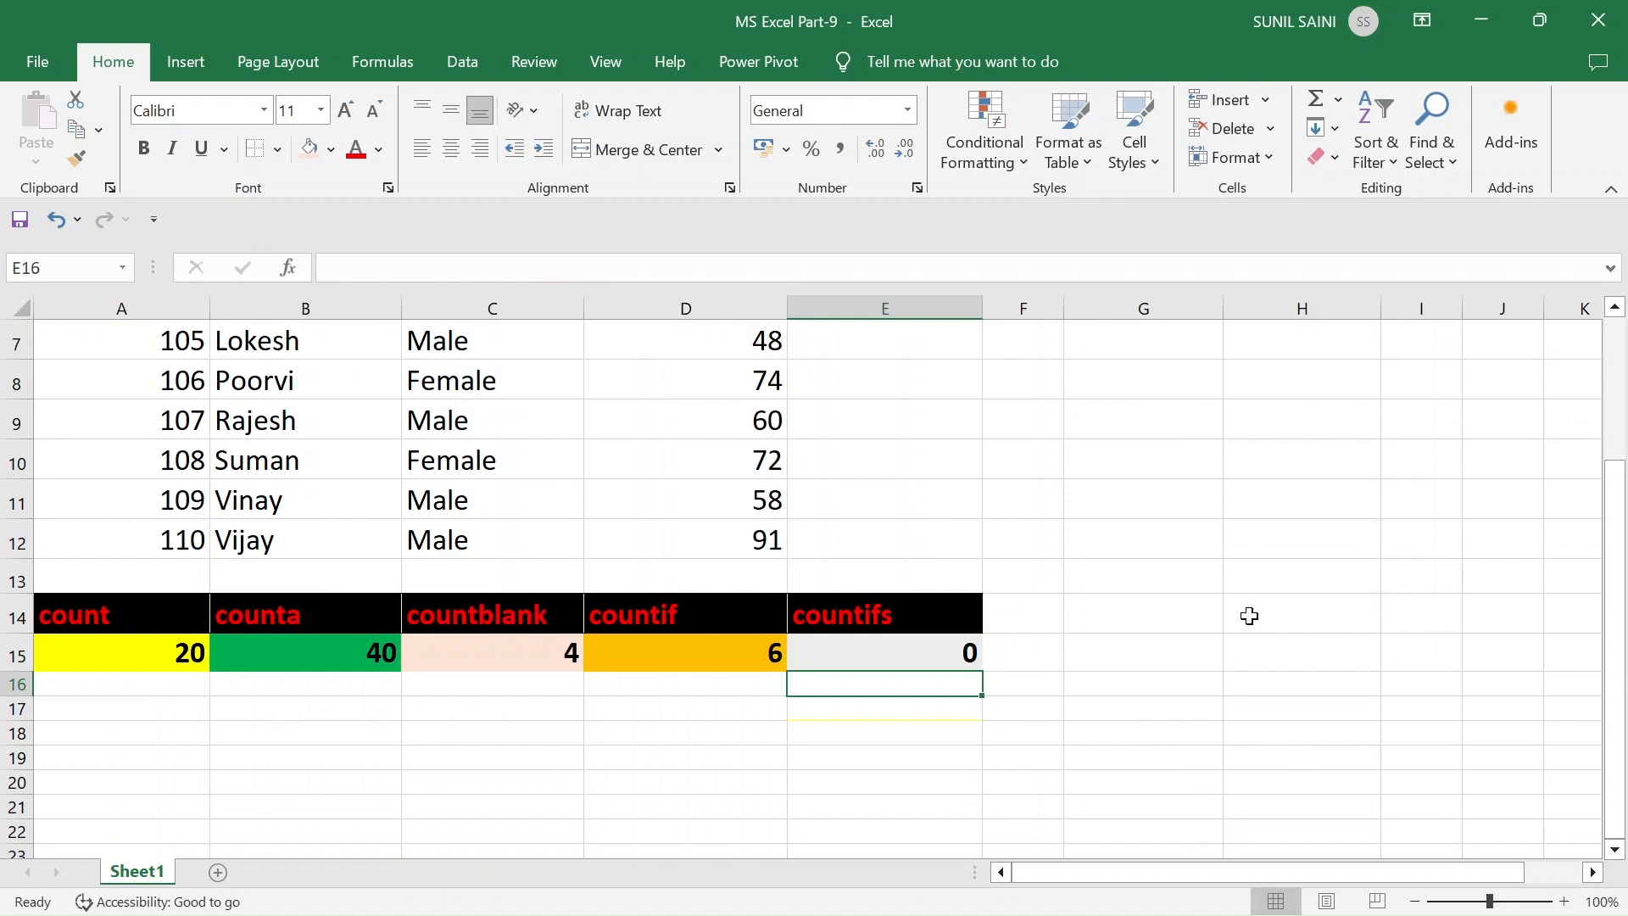
Review the COUNTIFS formula in E15 by highlighting each argument in turn: C3:C12, G5, D3:D12 and H5.
scroll(738, 454, "up", 2)
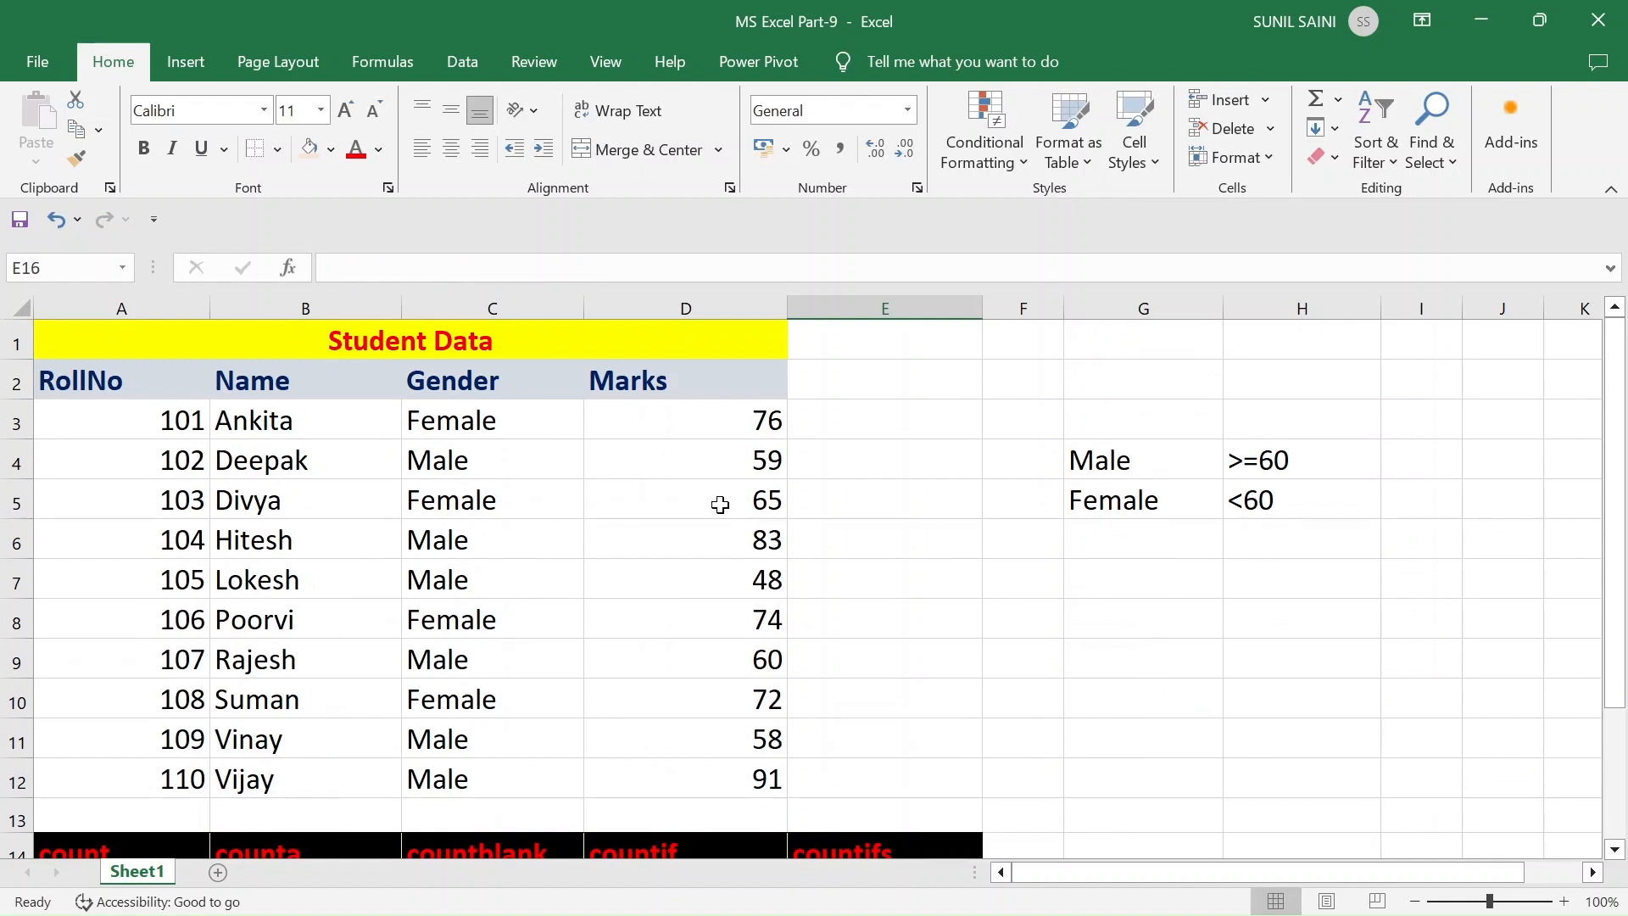
scroll(771, 638, "down", 1)
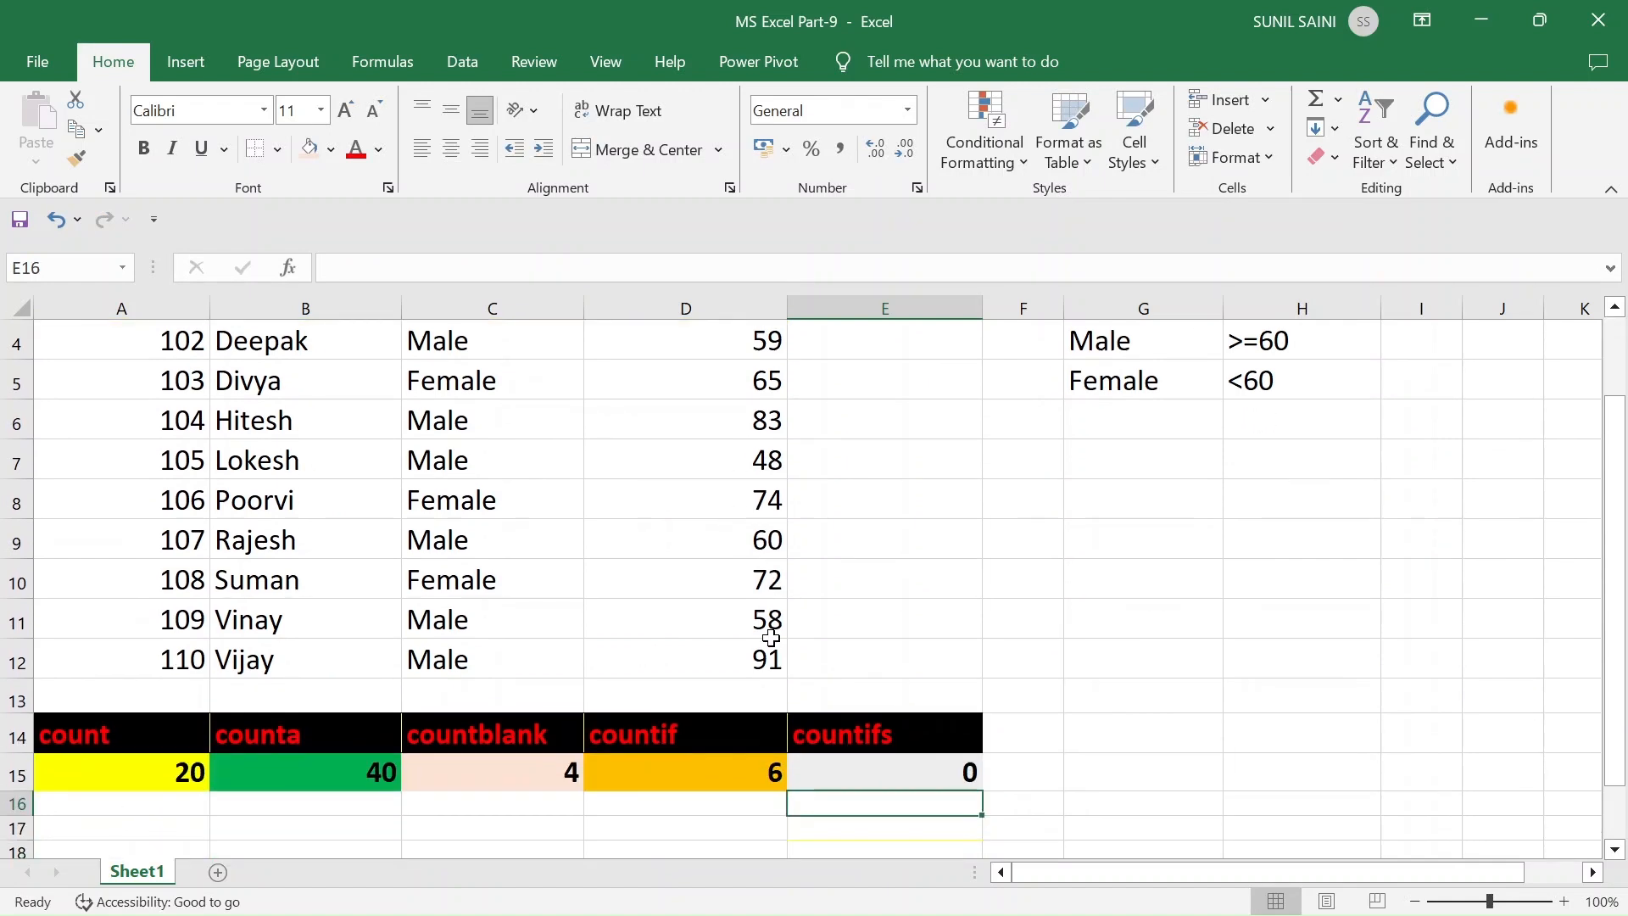
left_click(882, 762)
double_click(873, 766)
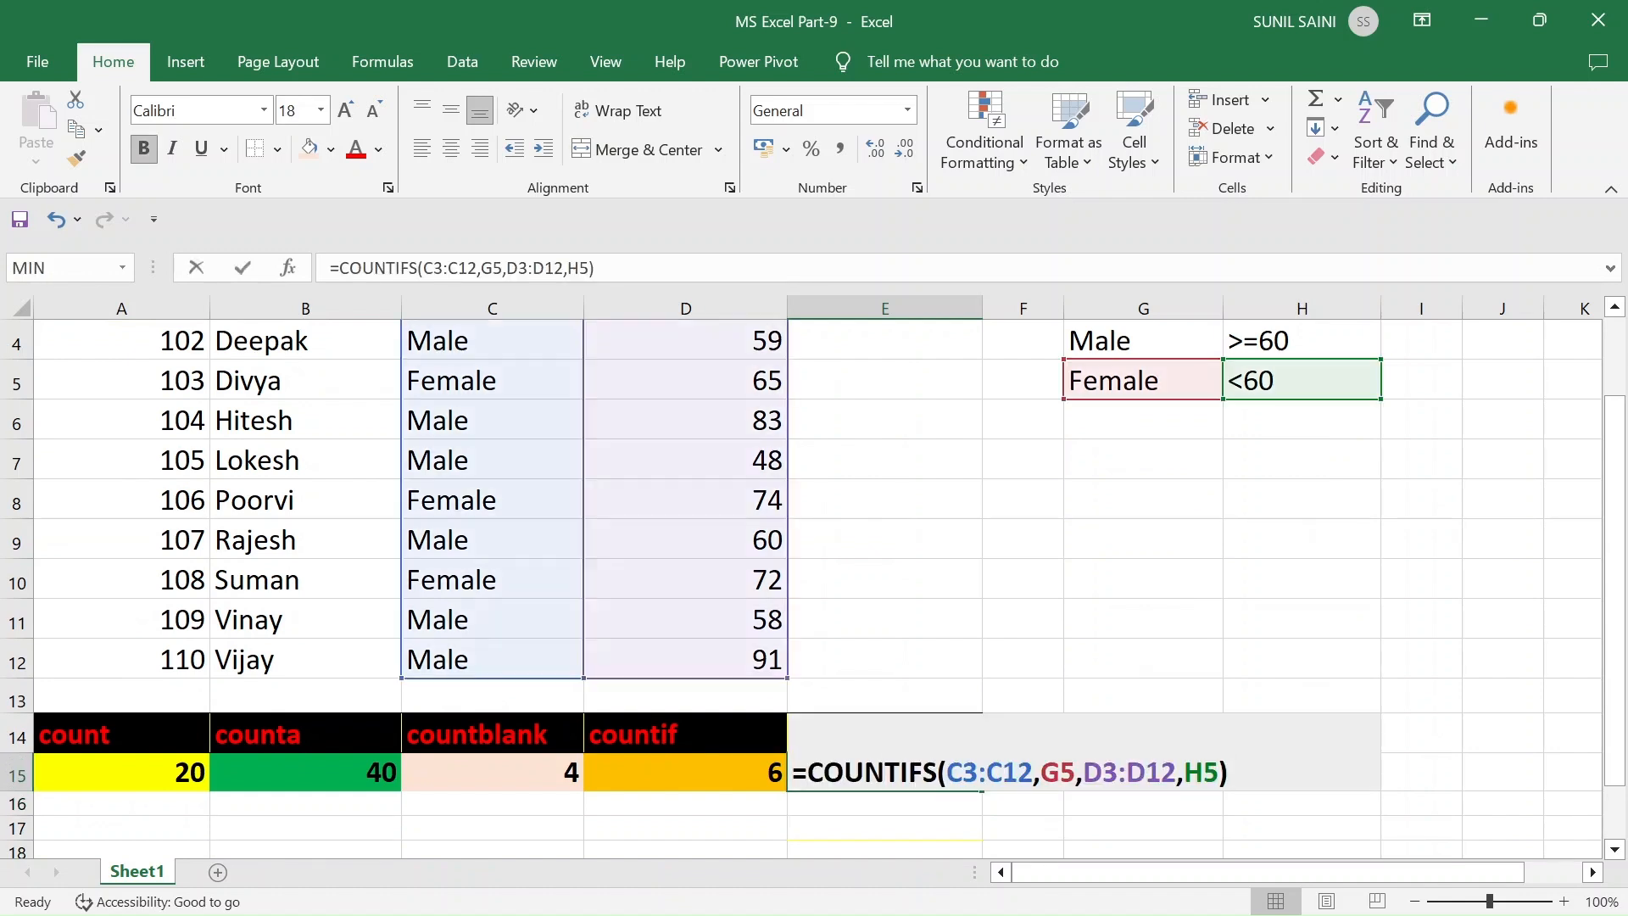
left_click_drag(1032, 771, 947, 772)
left_click_drag(1075, 772, 1041, 771)
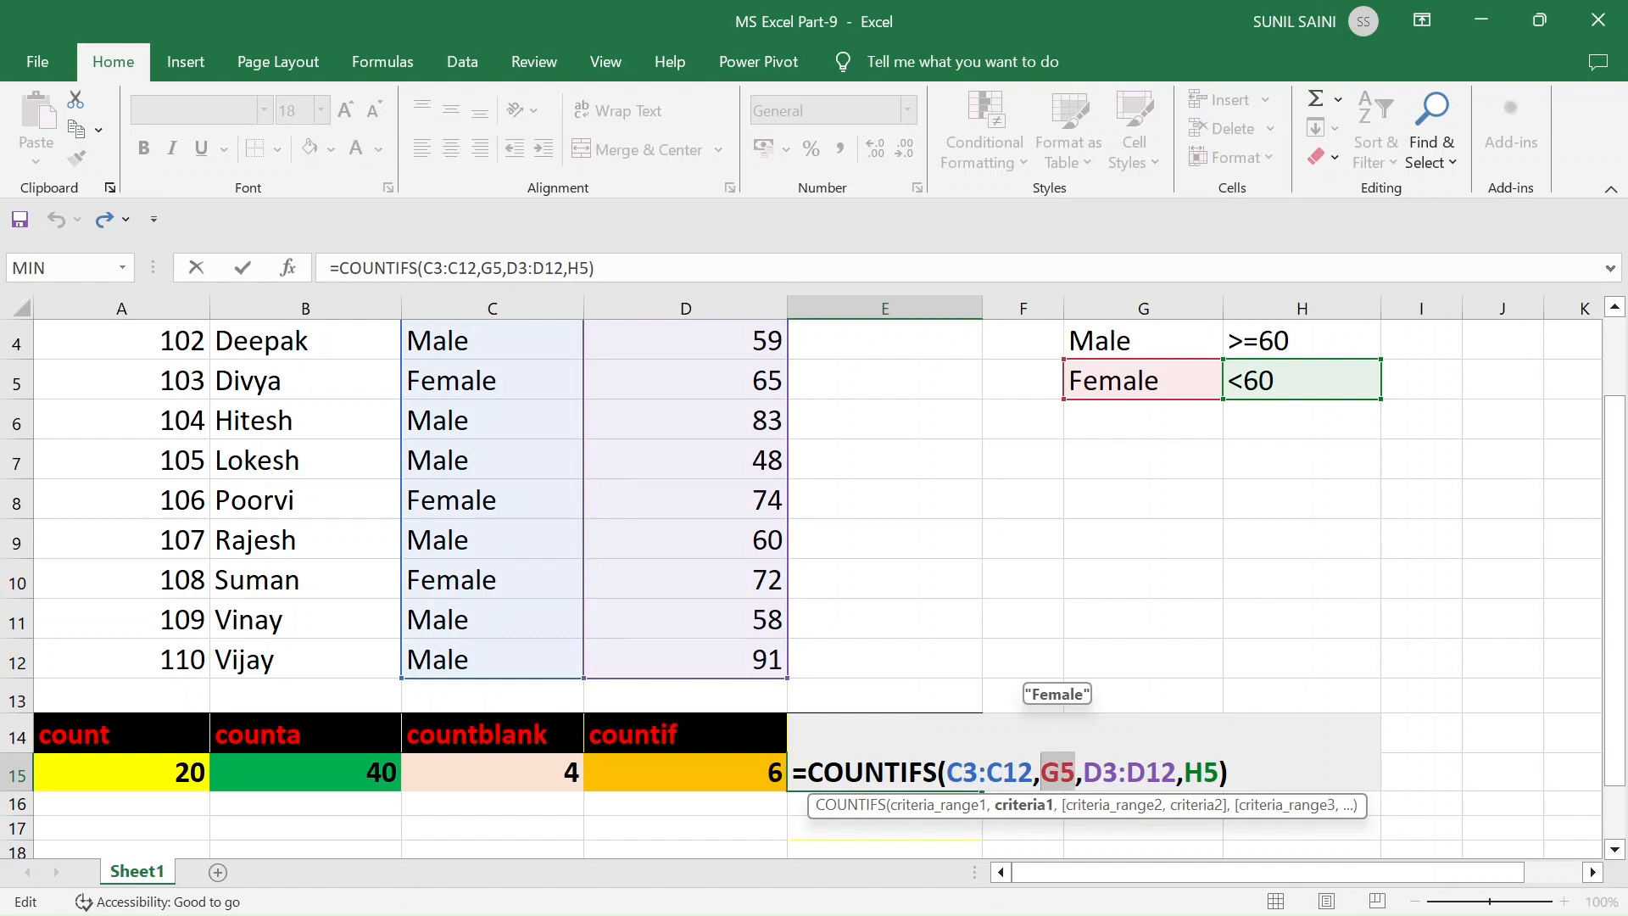
left_click_drag(1162, 771, 1084, 772)
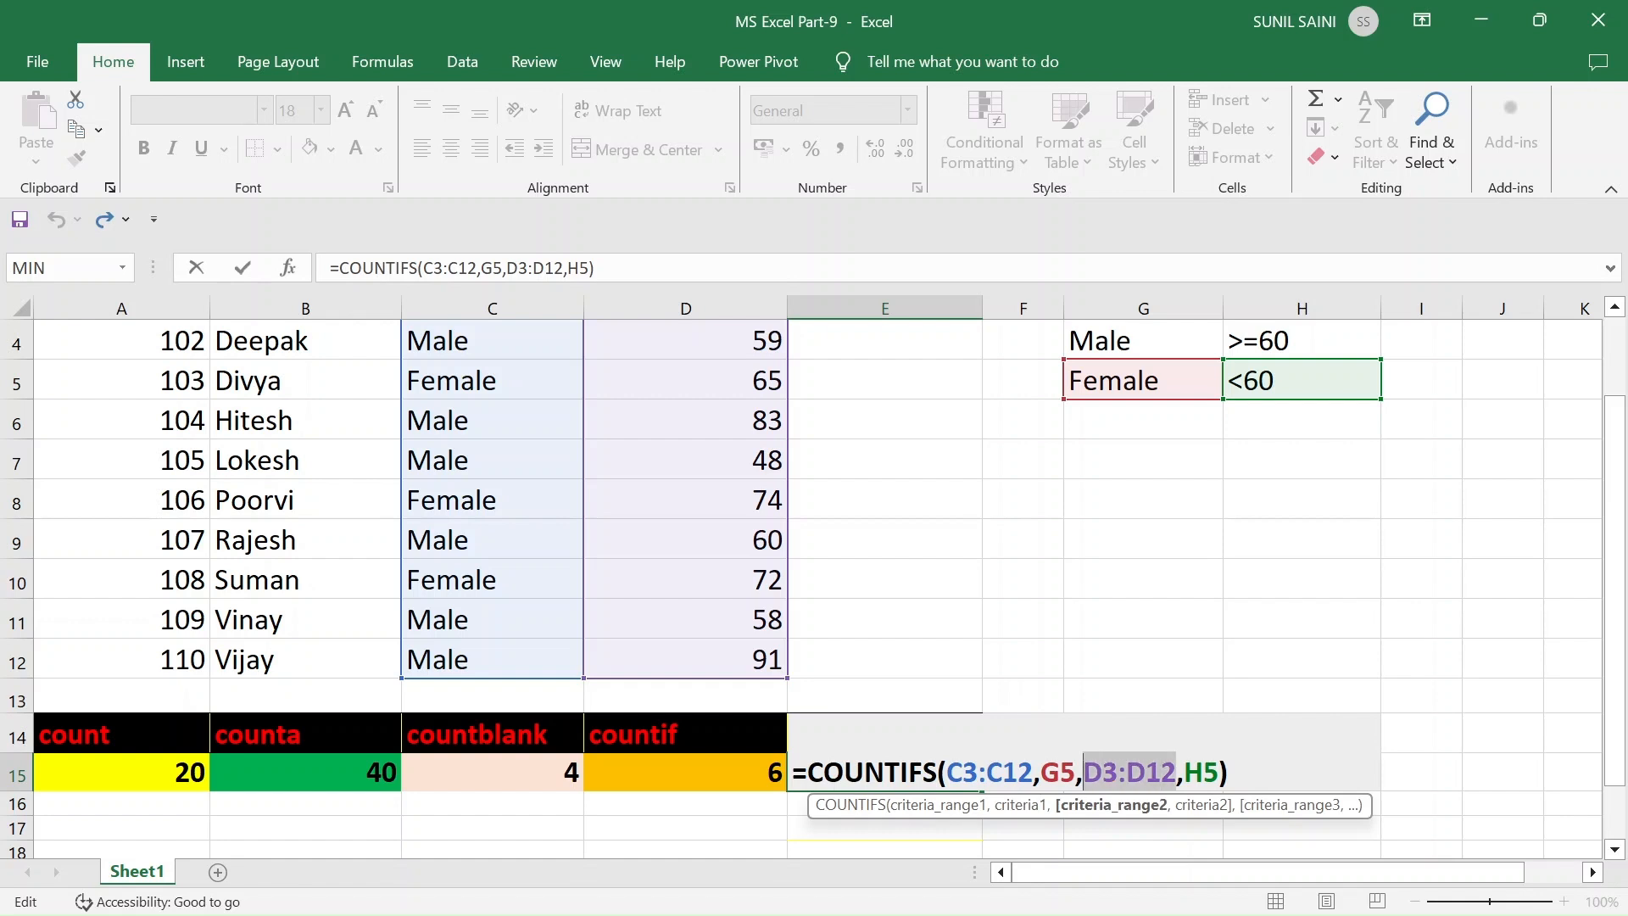
left_click_drag(1218, 772, 1185, 771)
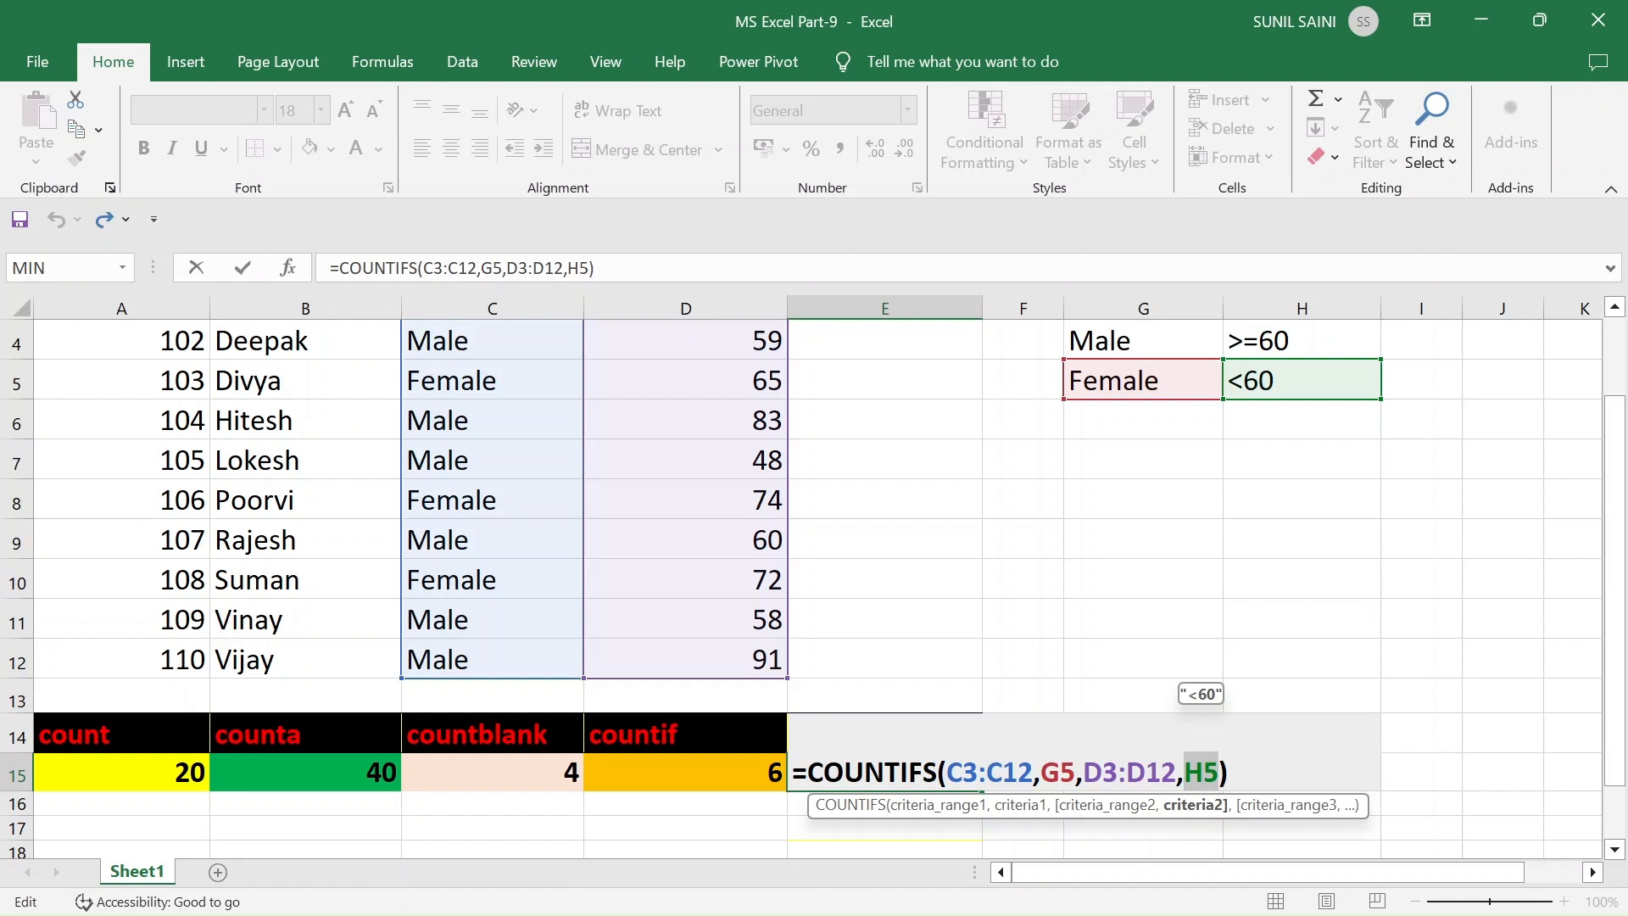
Point the second criterion of the COUNTIFS formula in E15 to cell H4 and commit the formula.
left_click(1250, 653)
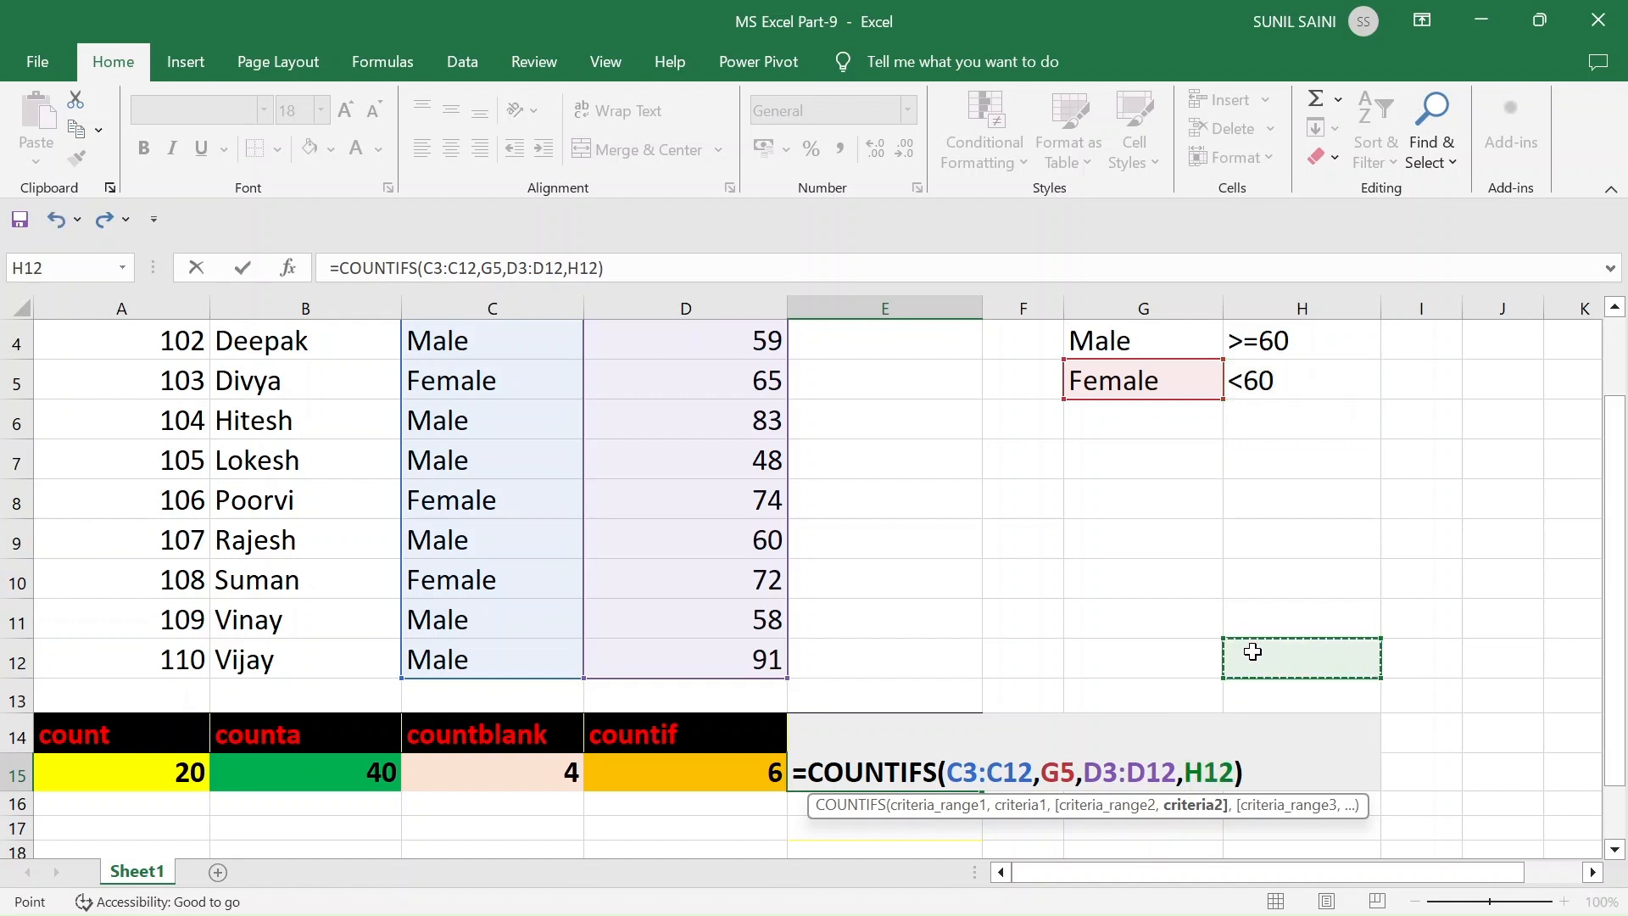
left_click(1074, 627)
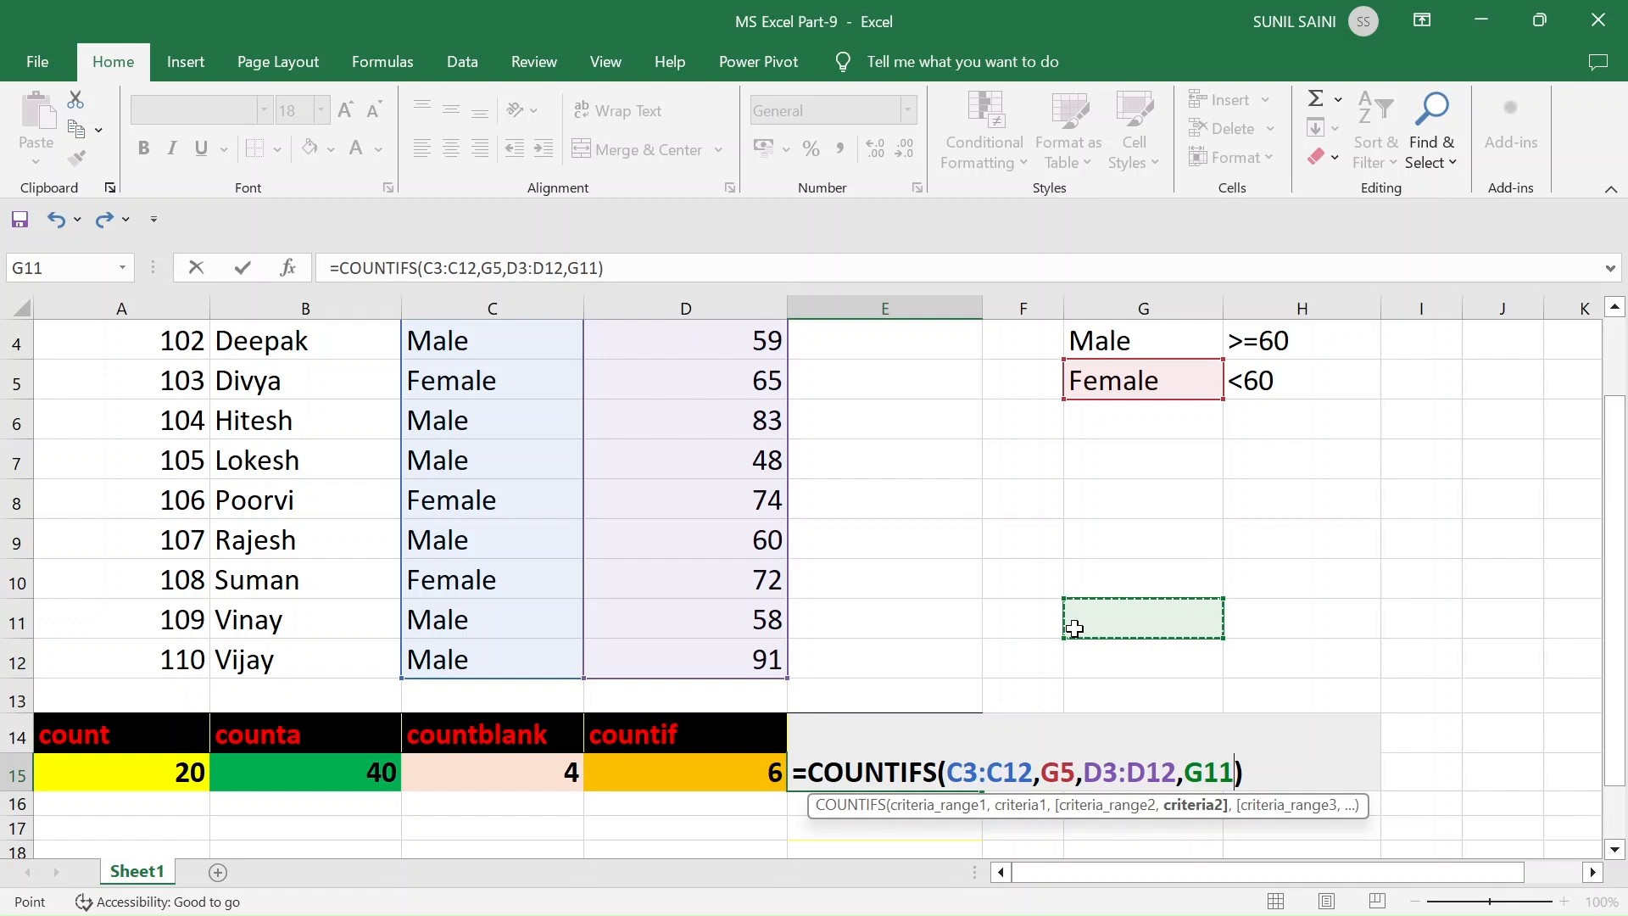
left_click(1328, 694)
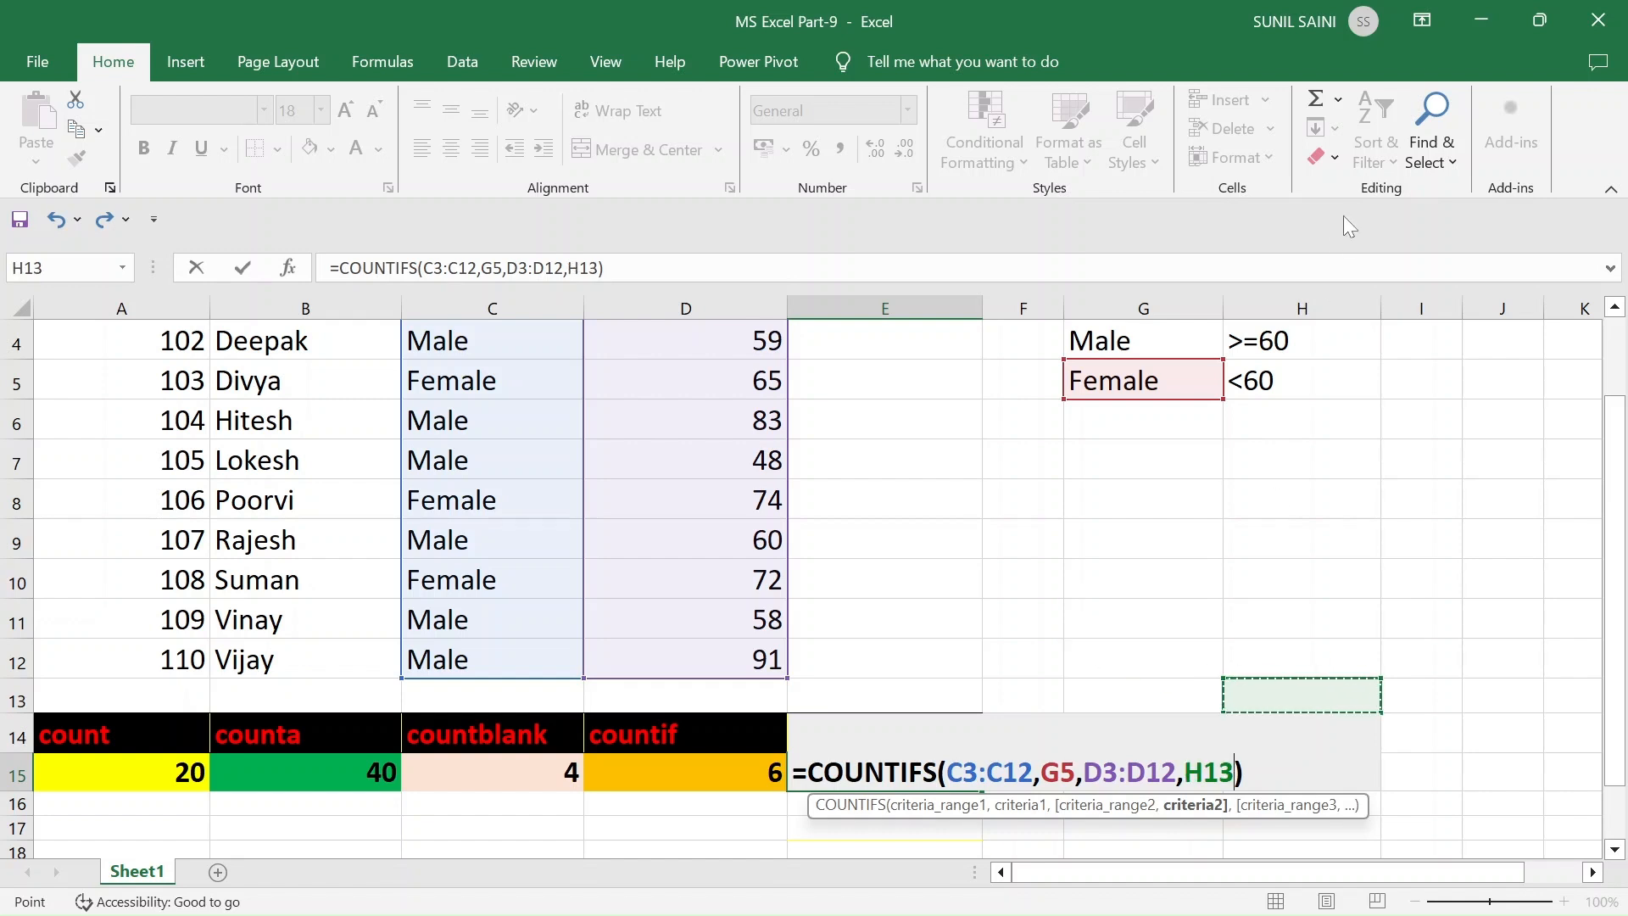
left_click(1294, 336)
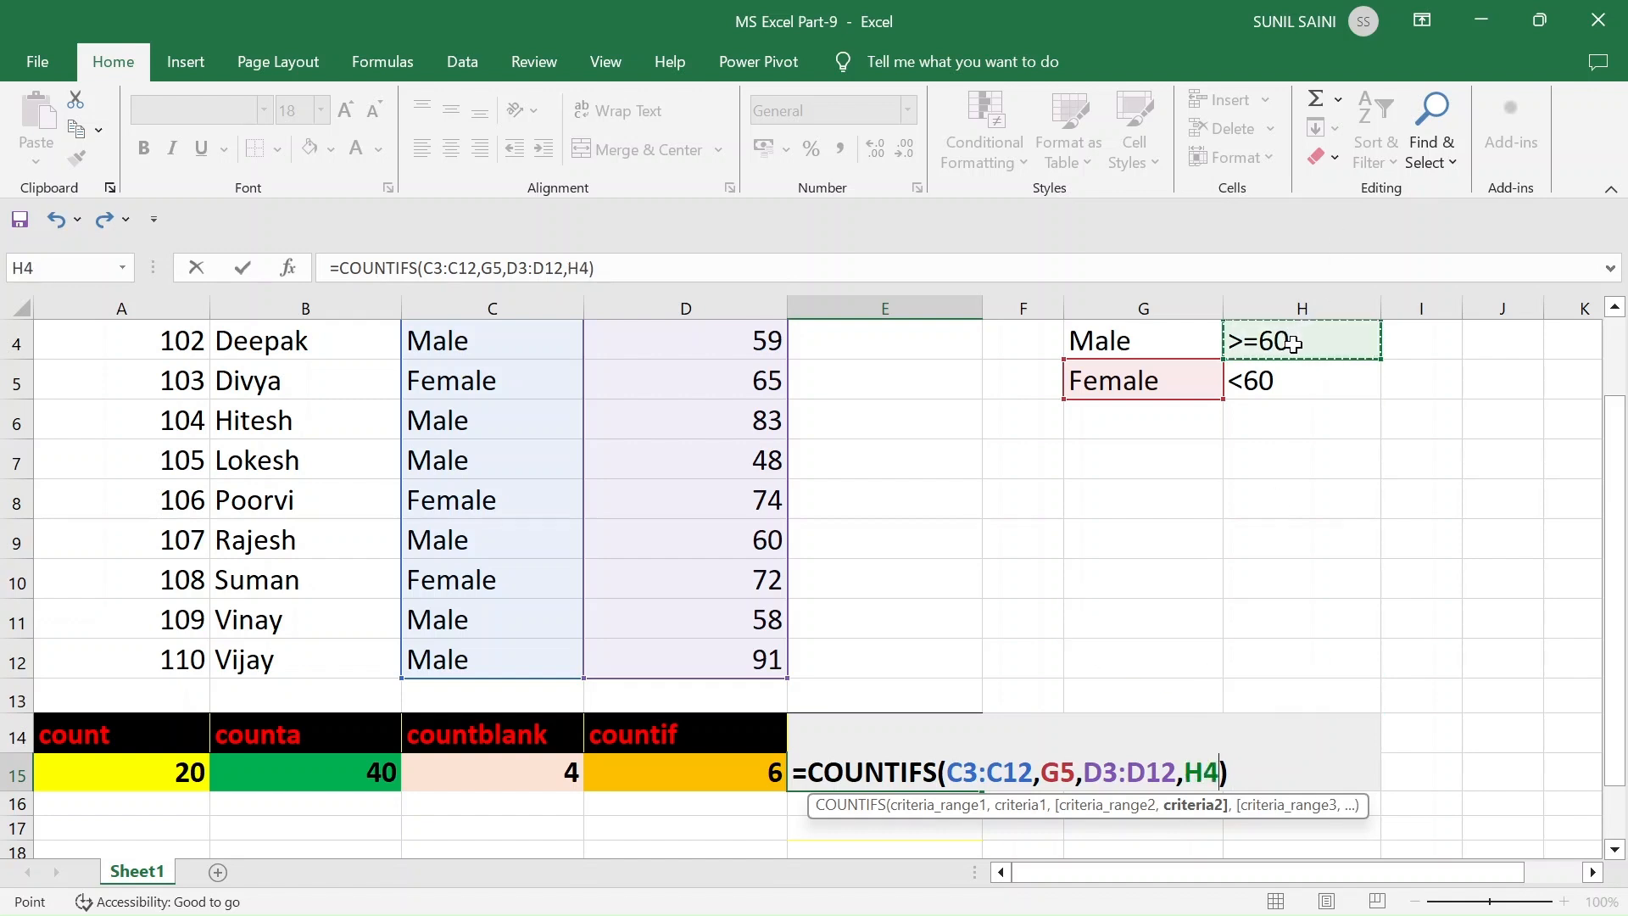
key("Return")
scroll(999, 440, "up", 1)
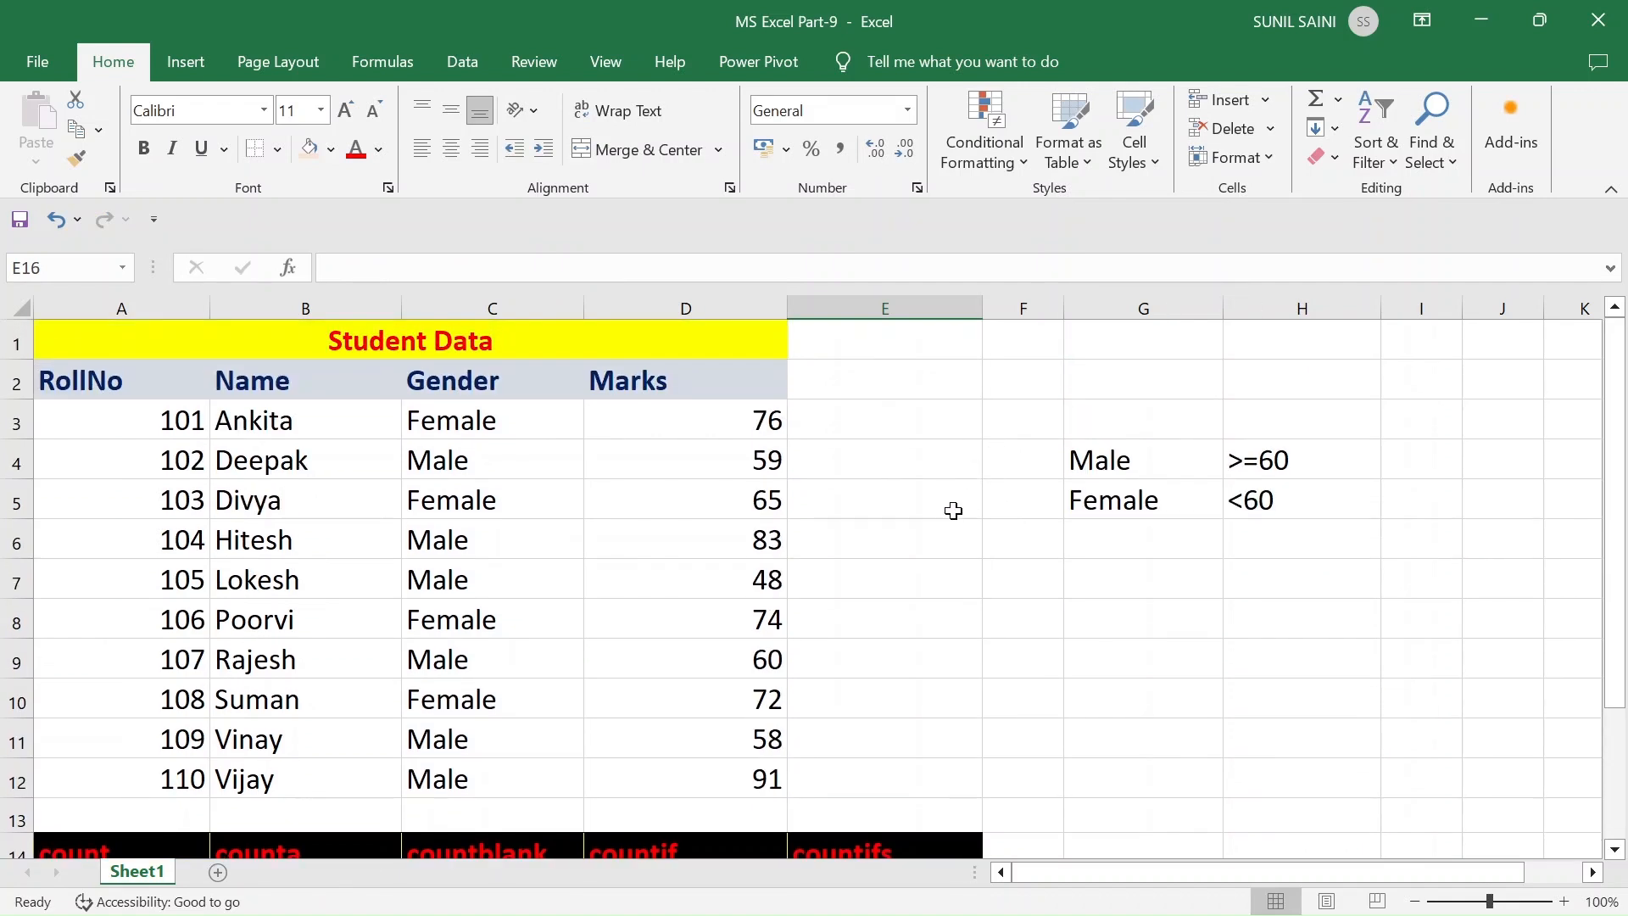